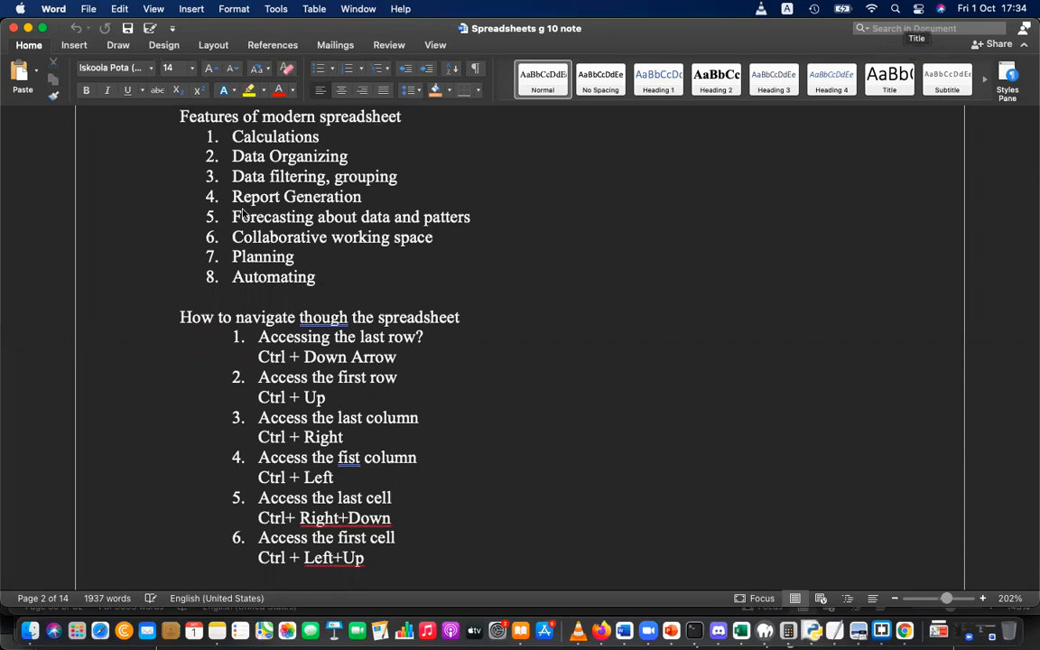
- Highlight the spreadsheet features Calculations, Data Organizing, and Data filtering, grouping one after another, and clear the selection
{"action": "double_click", "coordinate": [294, 140]}
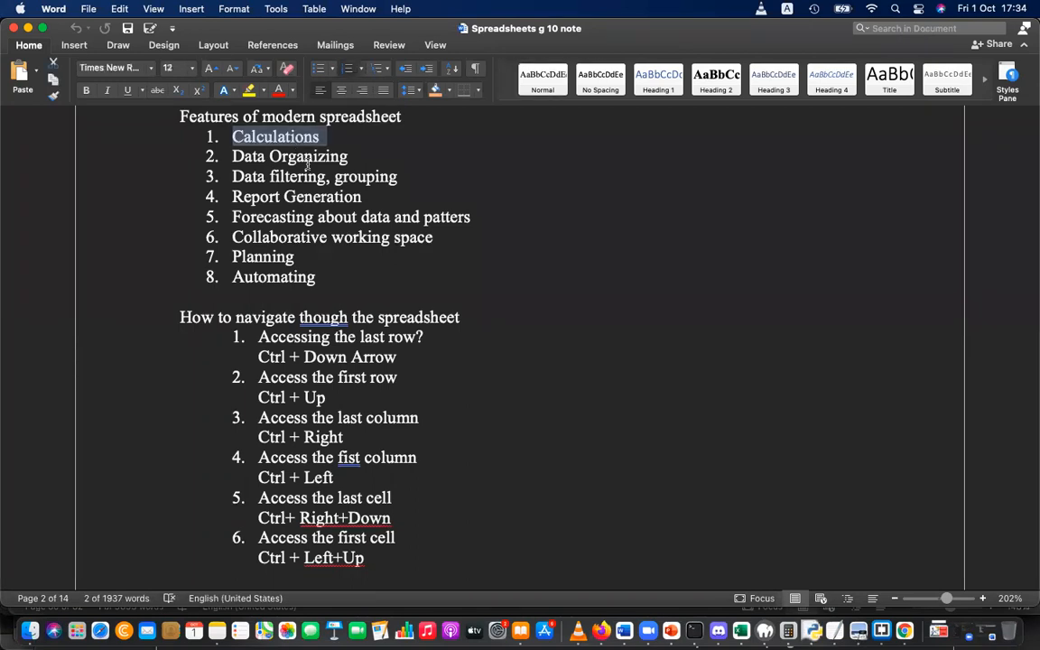
{"action": "double_click", "coordinate": [306, 158], "text": "super"}
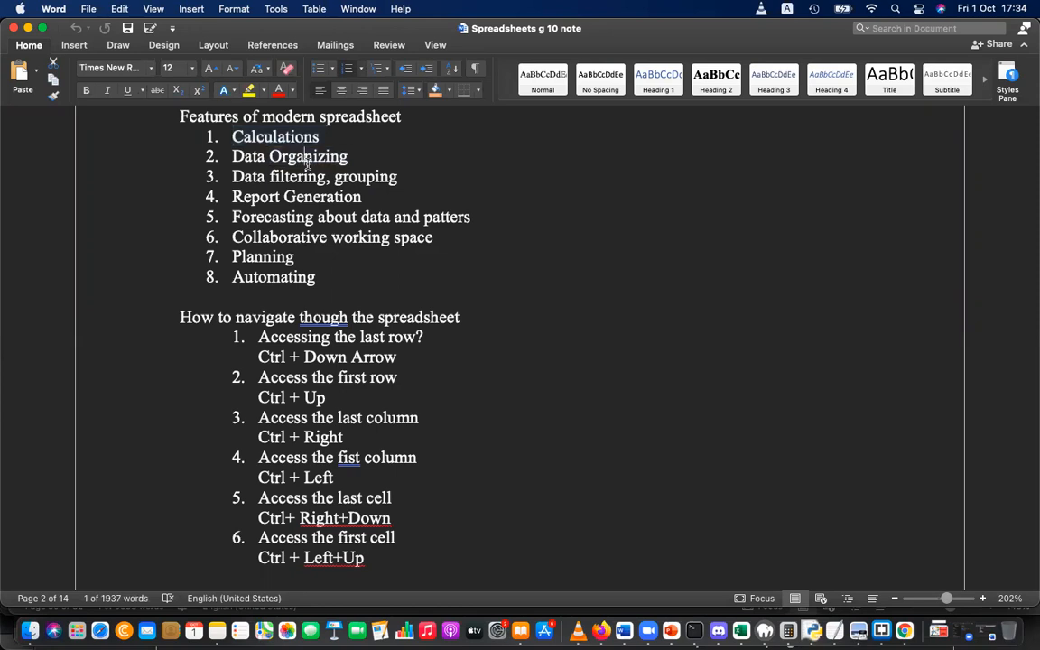
{"action": "triple_click", "coordinate": [307, 165]}
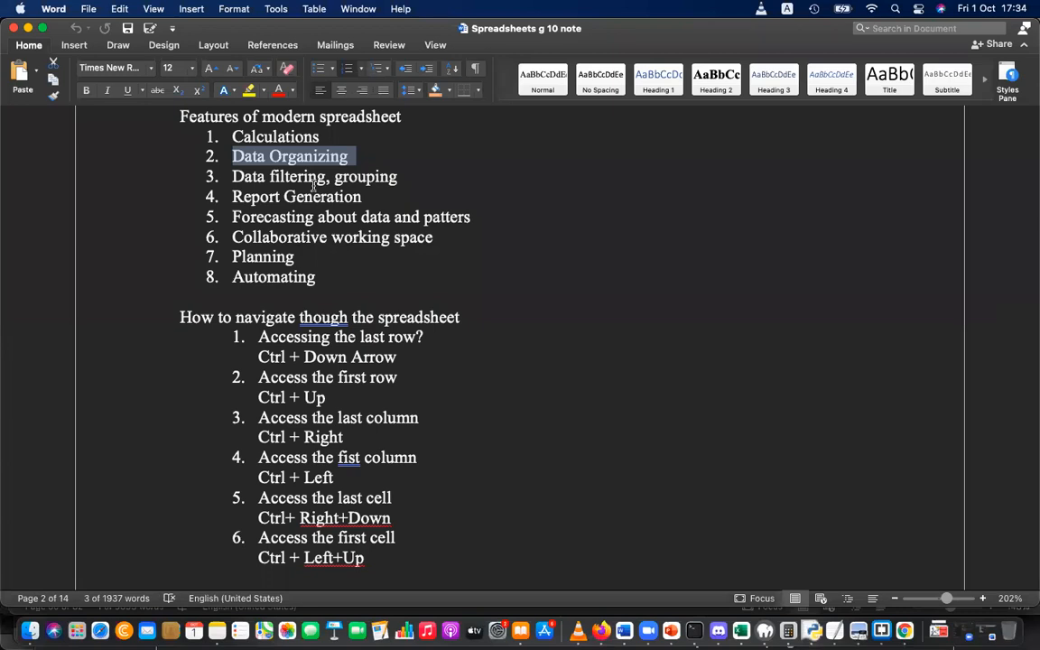
{"action": "triple_click", "coordinate": [308, 179]}
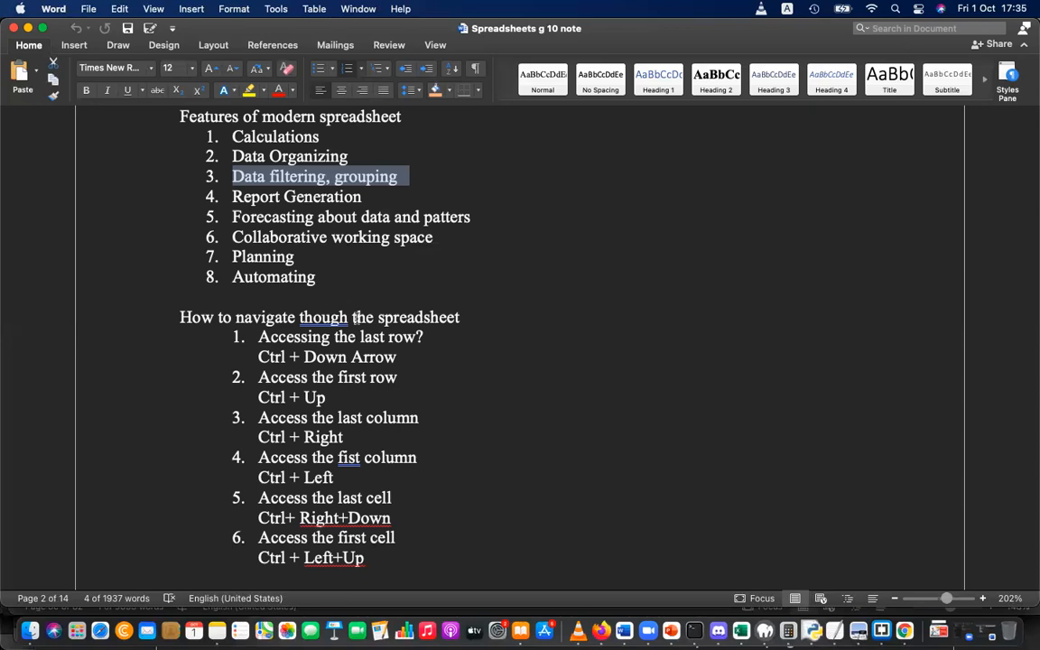
{"action": "left_click", "coordinate": [439, 159]}
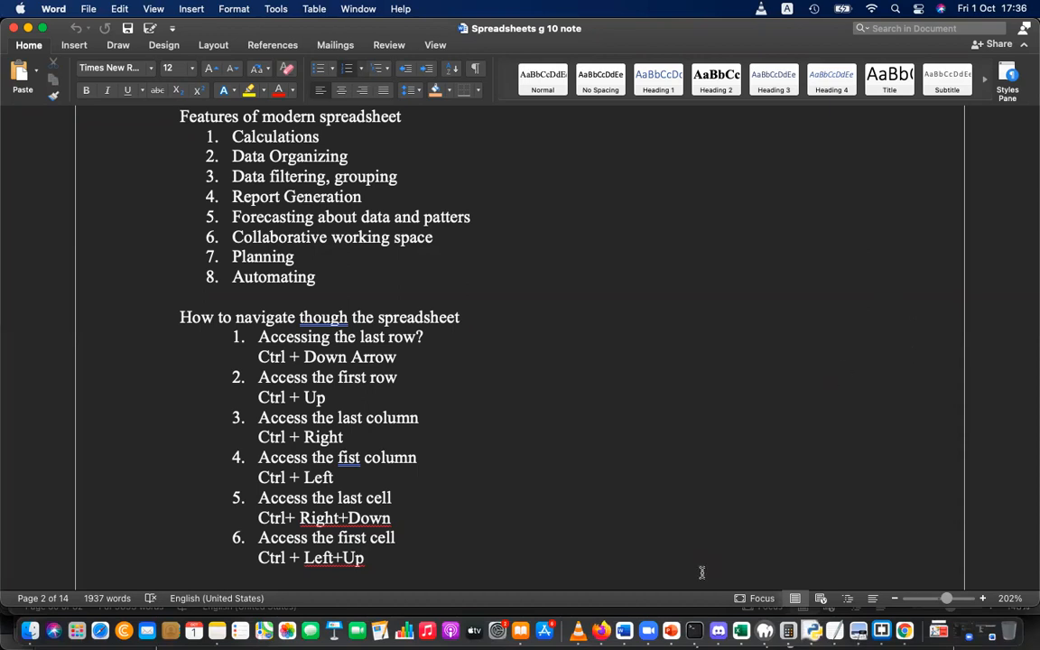
- Switch to Discord and copy the invite link of the GICTS Students server from its general channel
{"action": "left_click", "coordinate": [719, 632]}
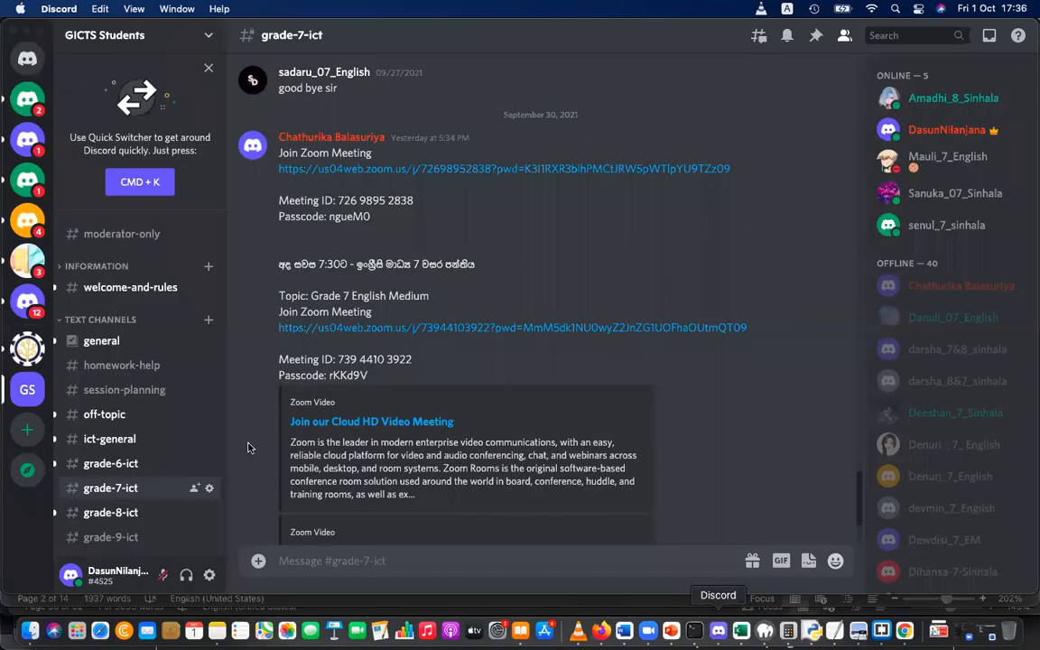
{"action": "left_click", "coordinate": [146, 345]}
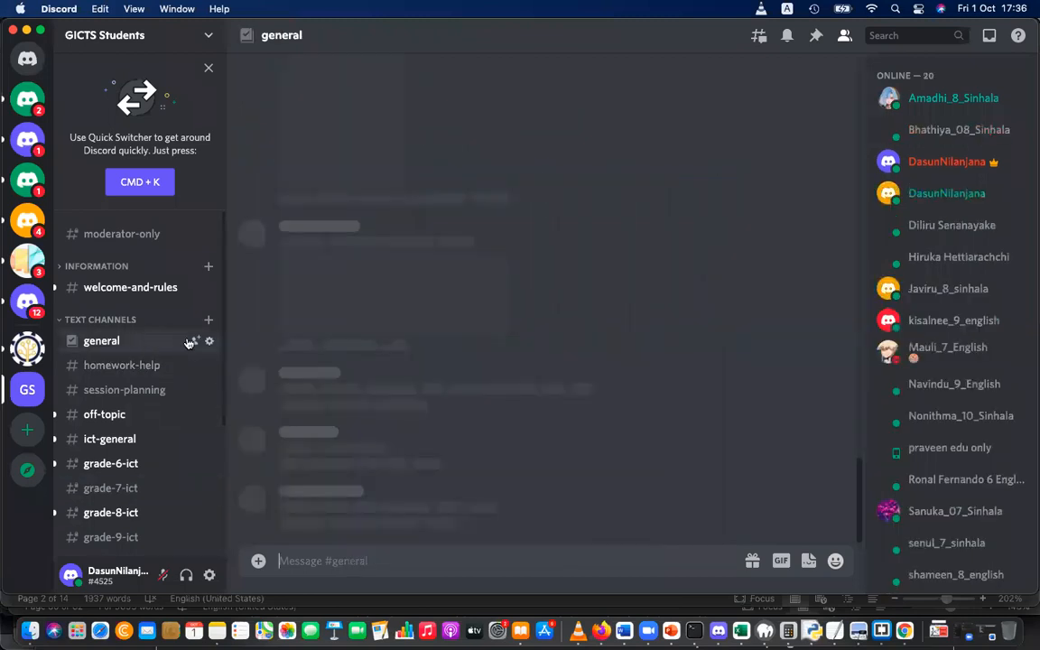
{"action": "left_click", "coordinate": [195, 342]}
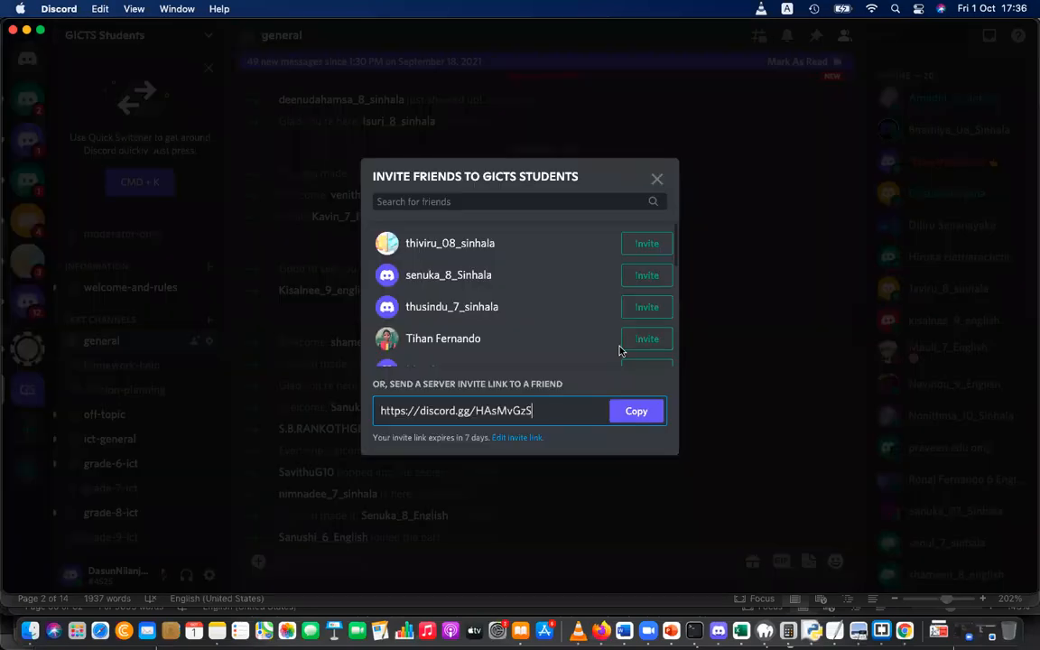
{"action": "left_click", "coordinate": [643, 412]}
{"action": "left_click", "coordinate": [658, 180]}
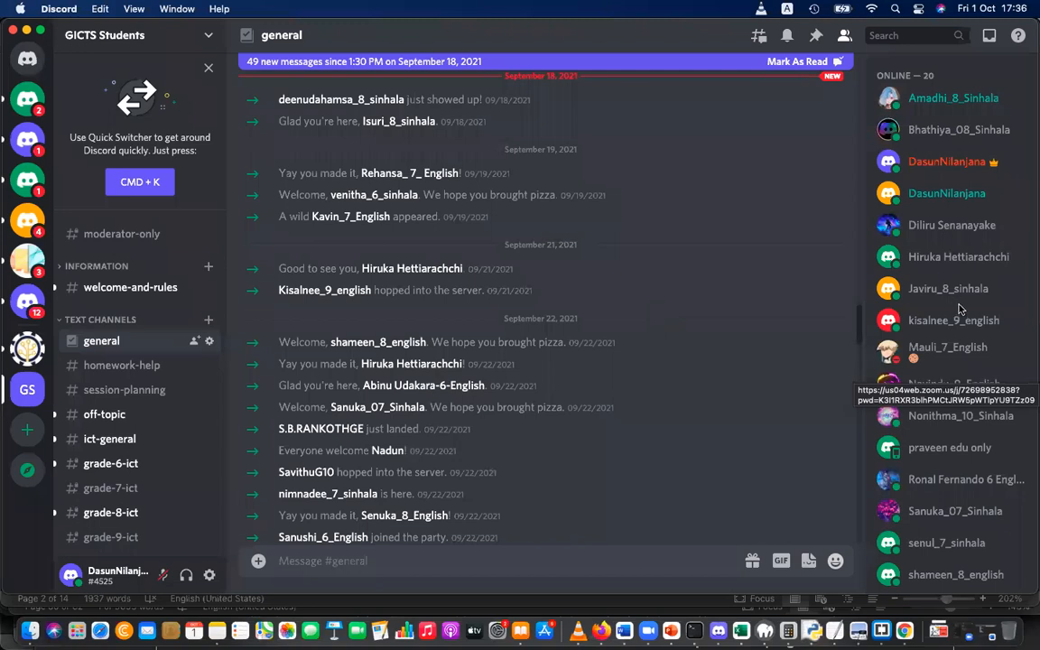
- Return to the Word notes and highlight the Forecasting about data and patters and Automating features in turn
{"action": "left_click", "coordinate": [624, 629]}
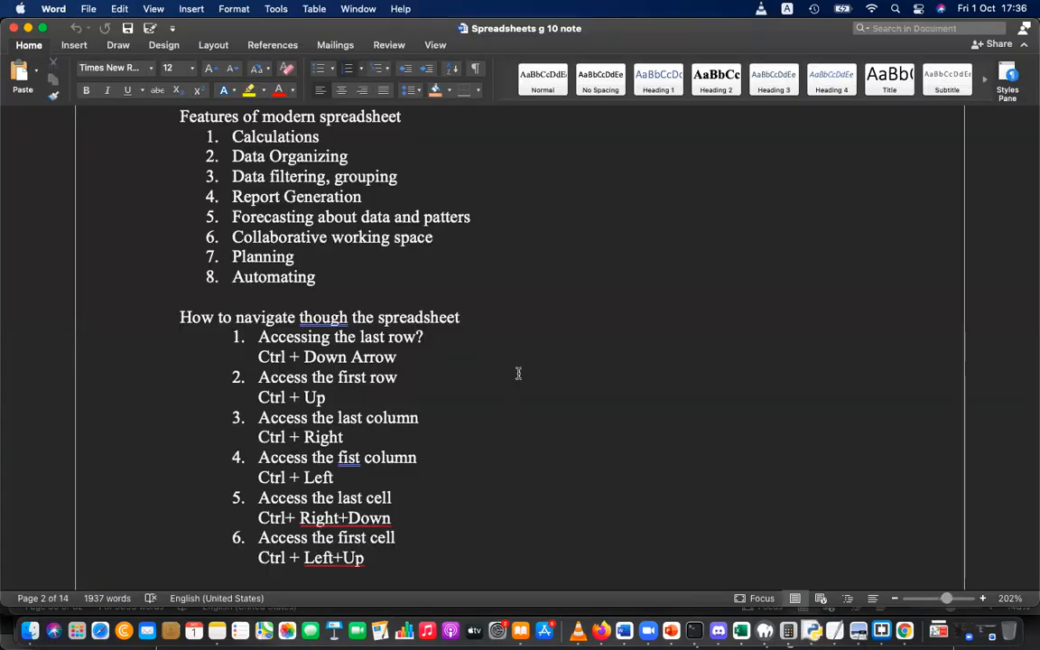
{"action": "triple_click", "coordinate": [439, 220]}
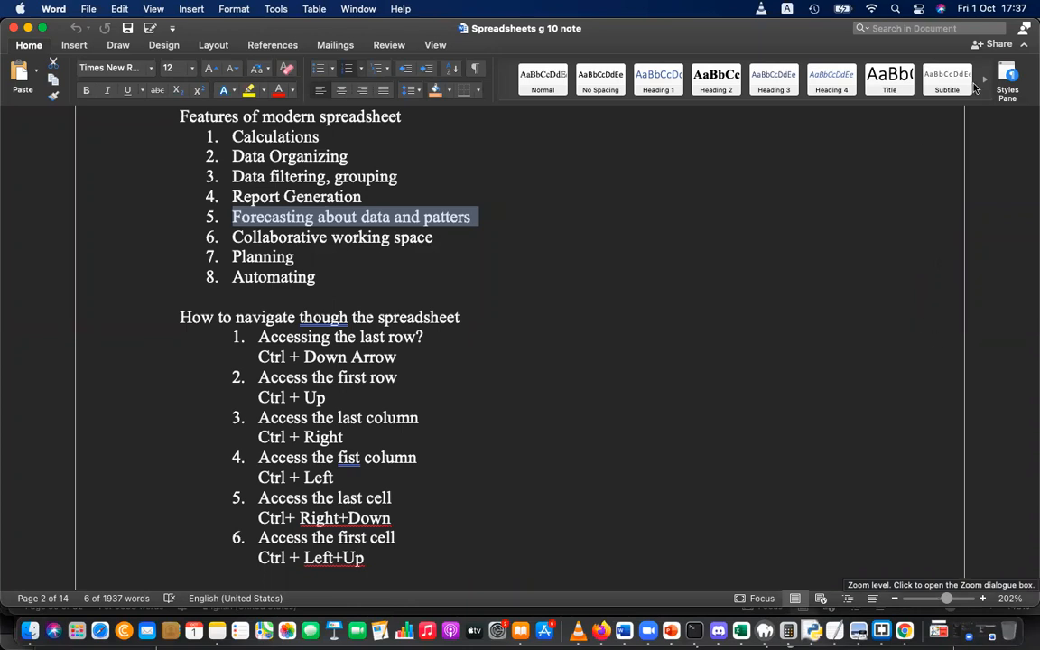
{"action": "left_click", "coordinate": [741, 182]}
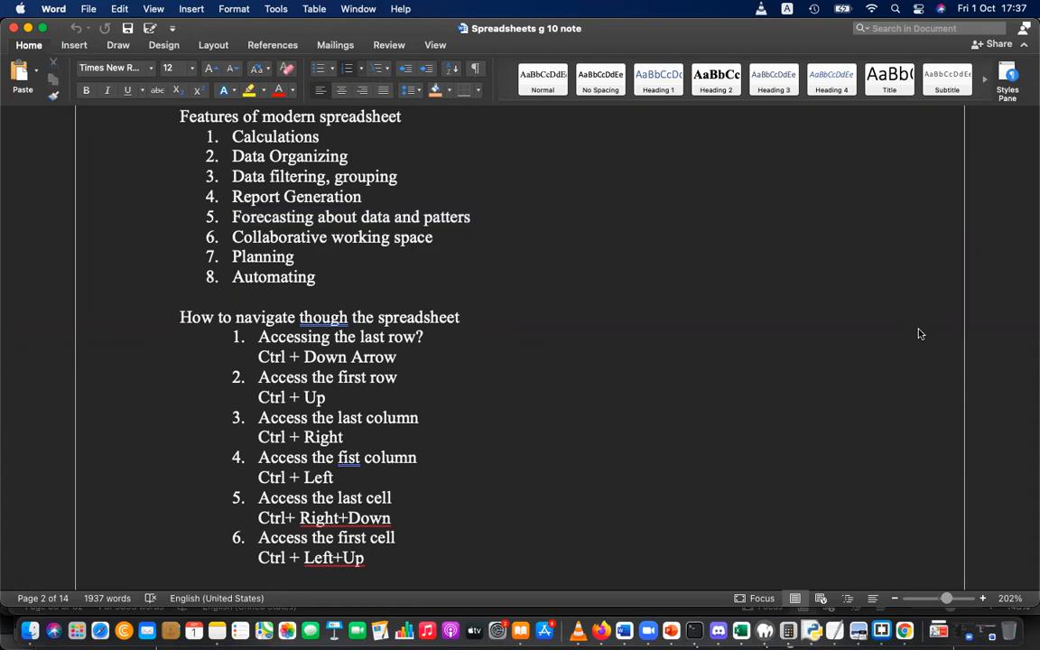
{"action": "double_click", "coordinate": [278, 277]}
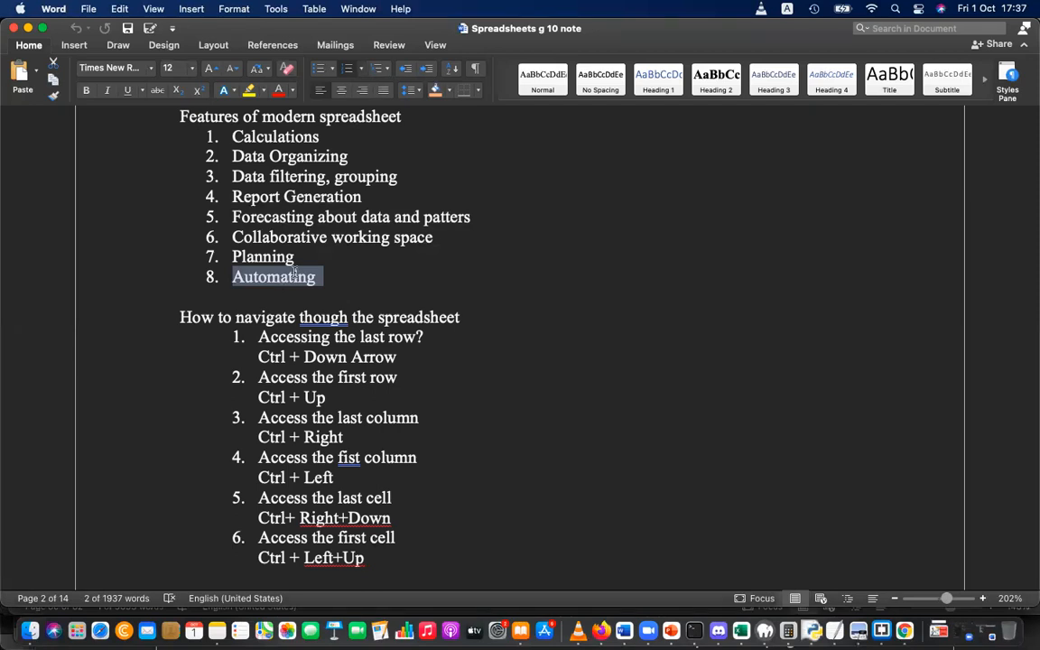
- Look through the English and Sinhala spreadsheet notes on functions and selection, returning to the section on navigating the spreadsheet
{"action": "scroll", "coordinate": [343, 203], "scroll_direction": "down", "scroll_amount": 3}
{"action": "scroll", "coordinate": [343, 203], "scroll_direction": "down", "scroll_amount": 15}
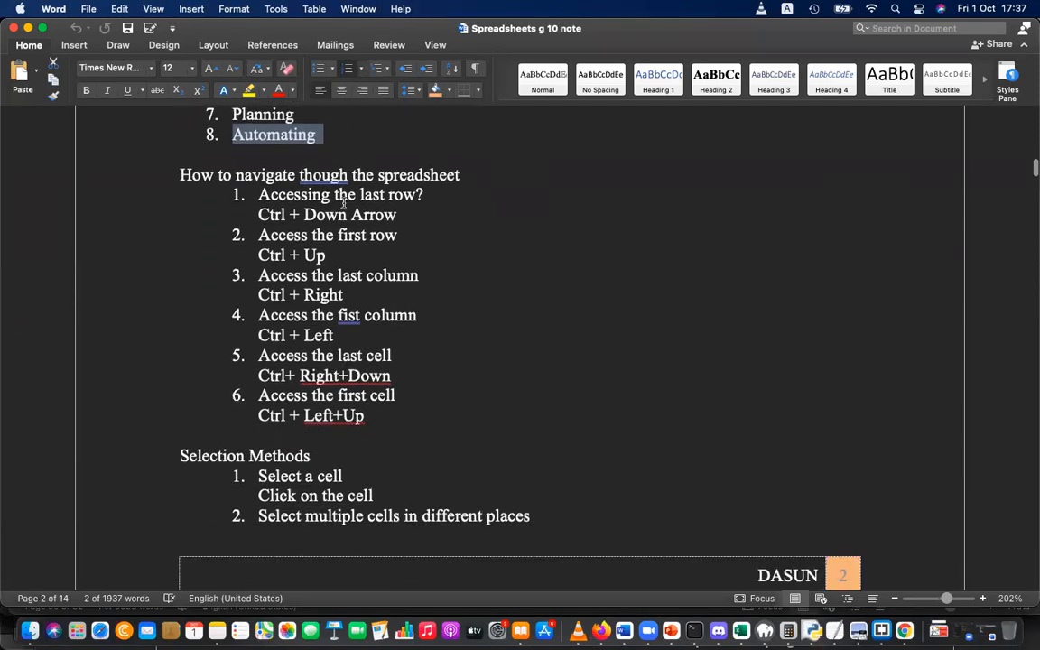
{"action": "scroll", "coordinate": [344, 207], "scroll_direction": "down", "scroll_amount": 20}
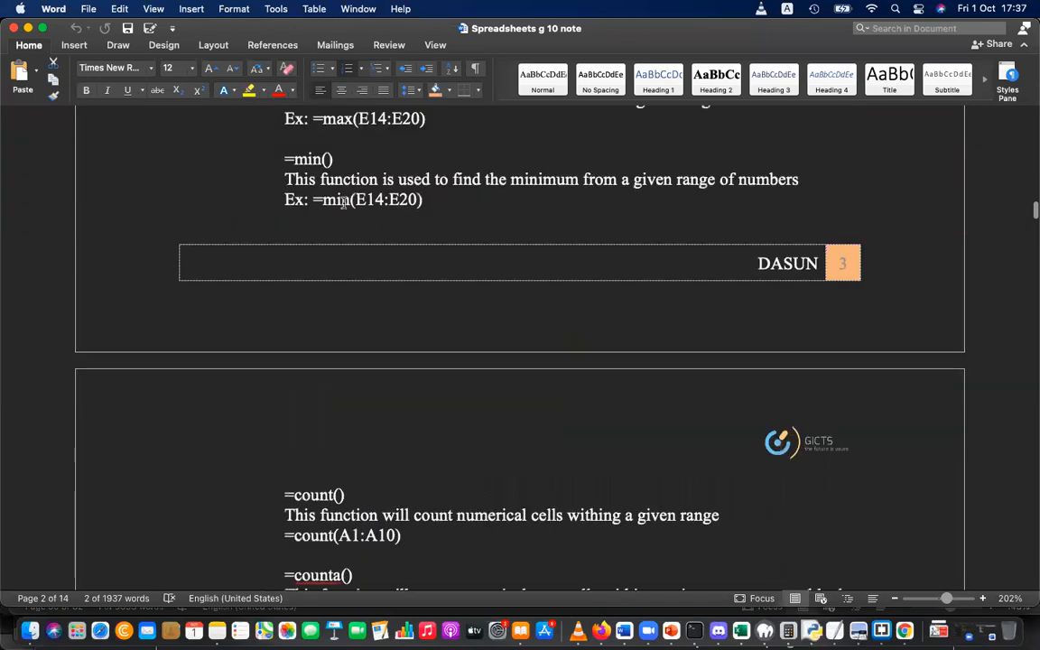
{"action": "scroll", "coordinate": [344, 203], "scroll_direction": "down", "scroll_amount": 20}
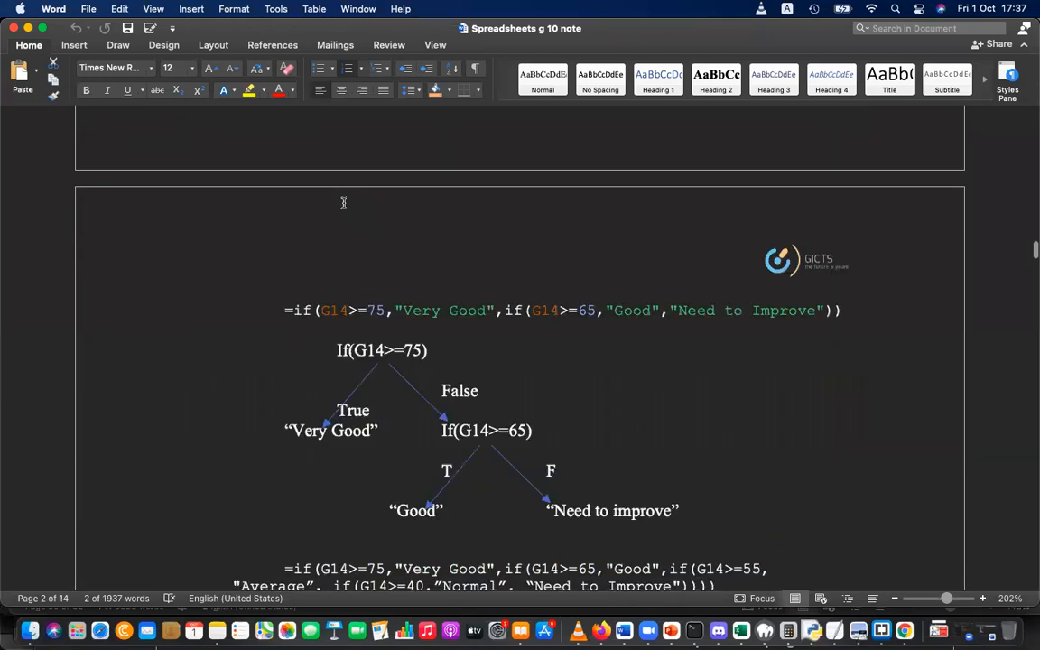
{"action": "scroll", "coordinate": [343, 203], "scroll_direction": "down", "scroll_amount": 20}
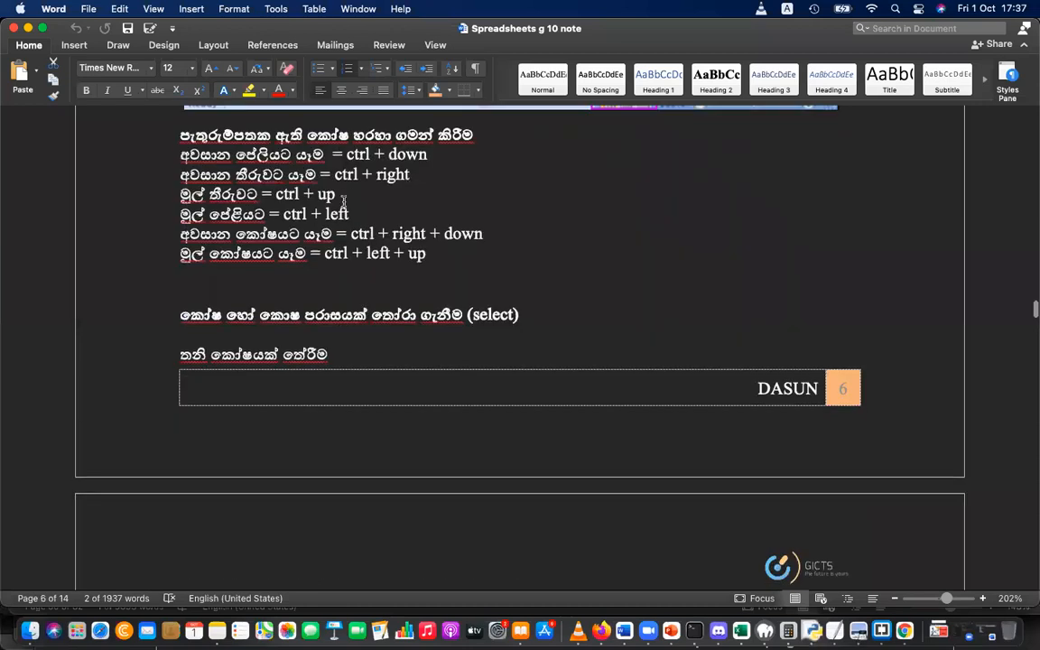
{"action": "scroll", "coordinate": [344, 200], "scroll_direction": "down", "scroll_amount": 6}
{"action": "scroll", "coordinate": [344, 203], "scroll_direction": "up", "scroll_amount": 5}
{"action": "scroll", "coordinate": [344, 203], "scroll_direction": "down", "scroll_amount": 15}
{"action": "scroll", "coordinate": [344, 201], "scroll_direction": "up", "scroll_amount": 15}
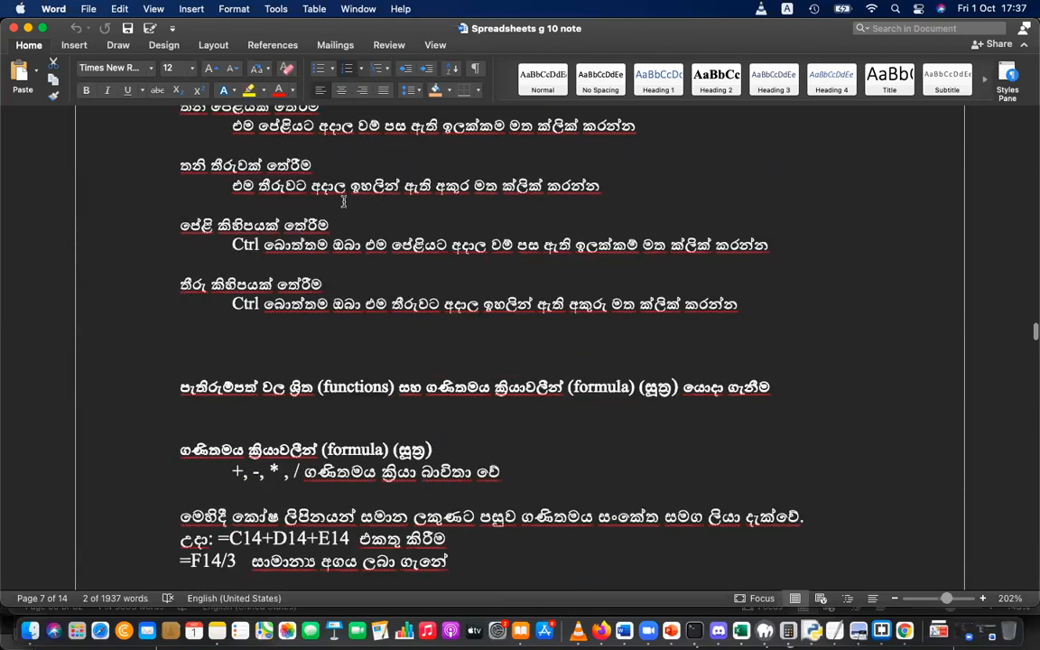
{"action": "scroll", "coordinate": [343, 201], "scroll_direction": "down", "scroll_amount": 20}
{"action": "scroll", "coordinate": [343, 203], "scroll_direction": "up", "scroll_amount": 15}
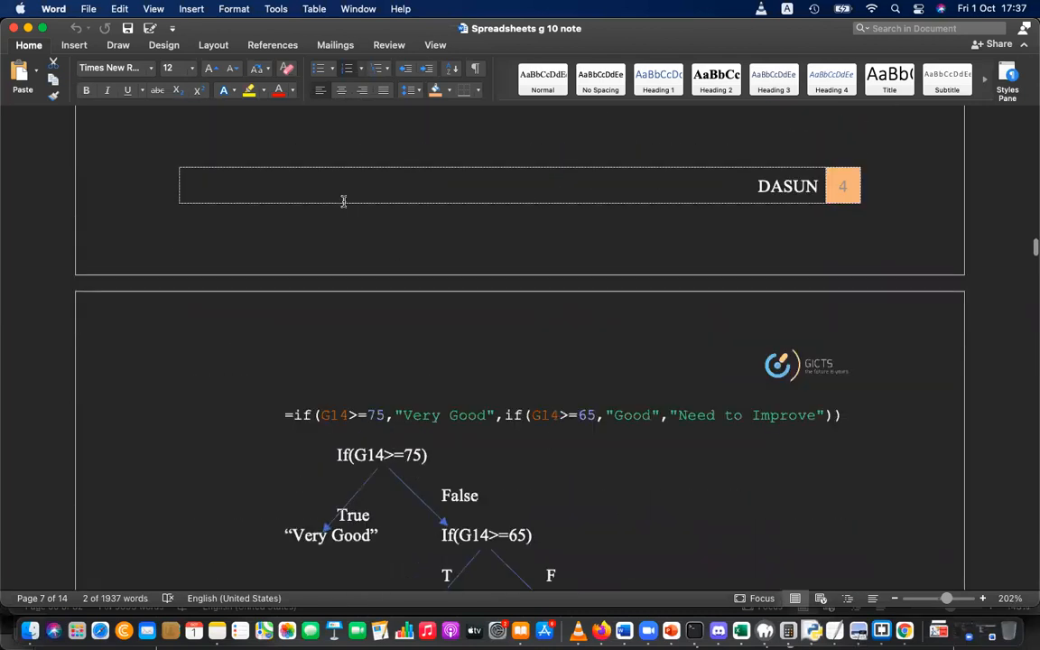
{"action": "scroll", "coordinate": [343, 203], "scroll_direction": "up", "scroll_amount": 10}
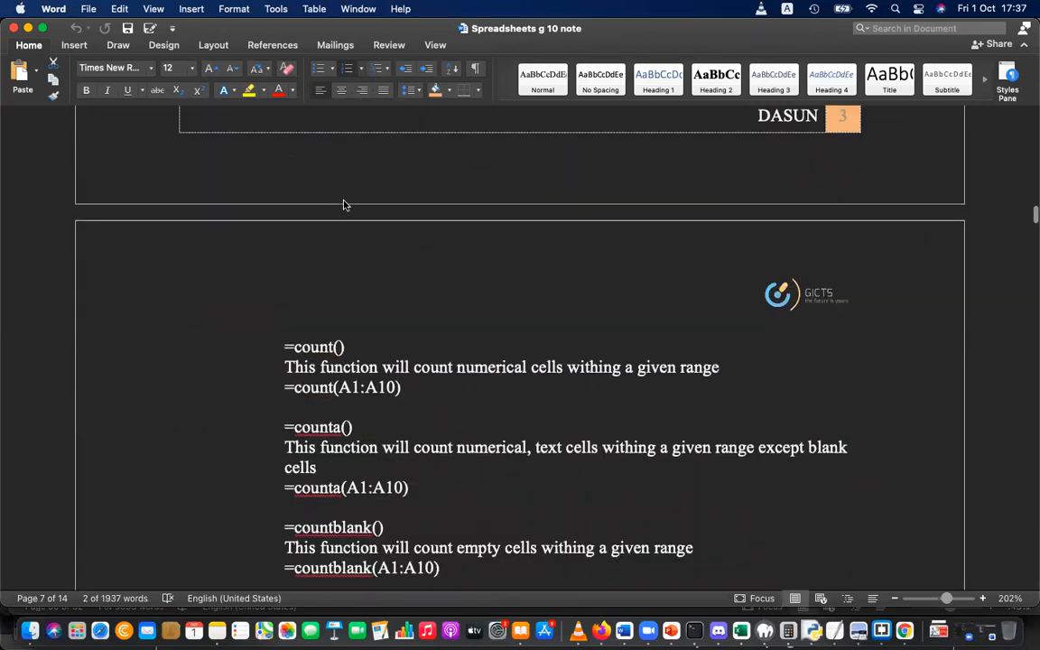
{"action": "scroll", "coordinate": [343, 201], "scroll_direction": "up", "scroll_amount": 10}
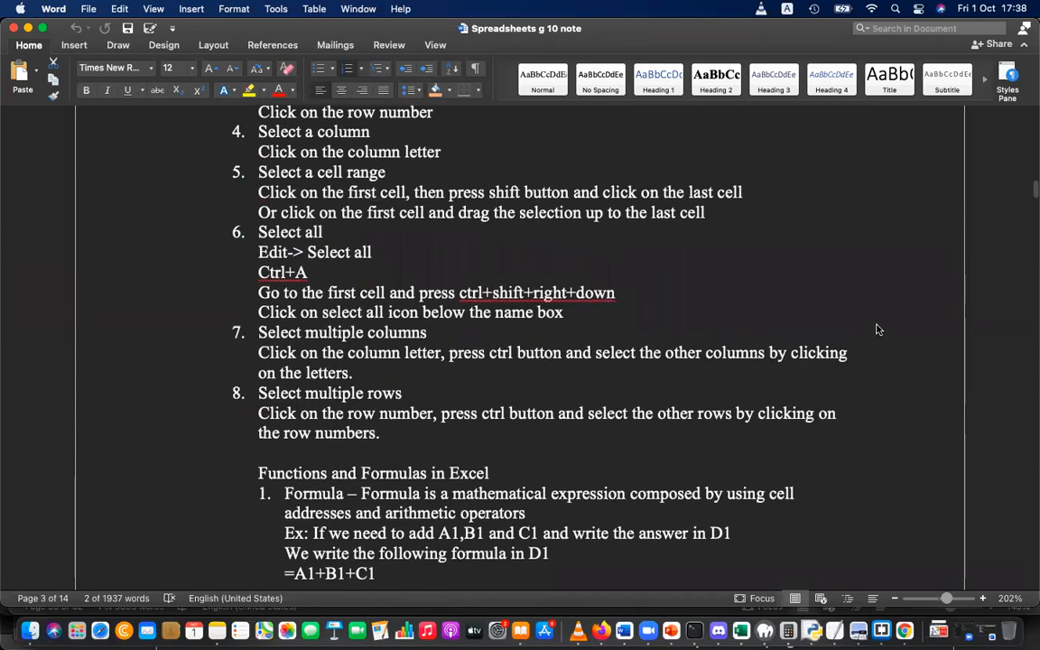
{"action": "scroll", "coordinate": [585, 284], "scroll_direction": "up", "scroll_amount": 5}
{"action": "scroll", "coordinate": [585, 283], "scroll_direction": "up", "scroll_amount": 10}
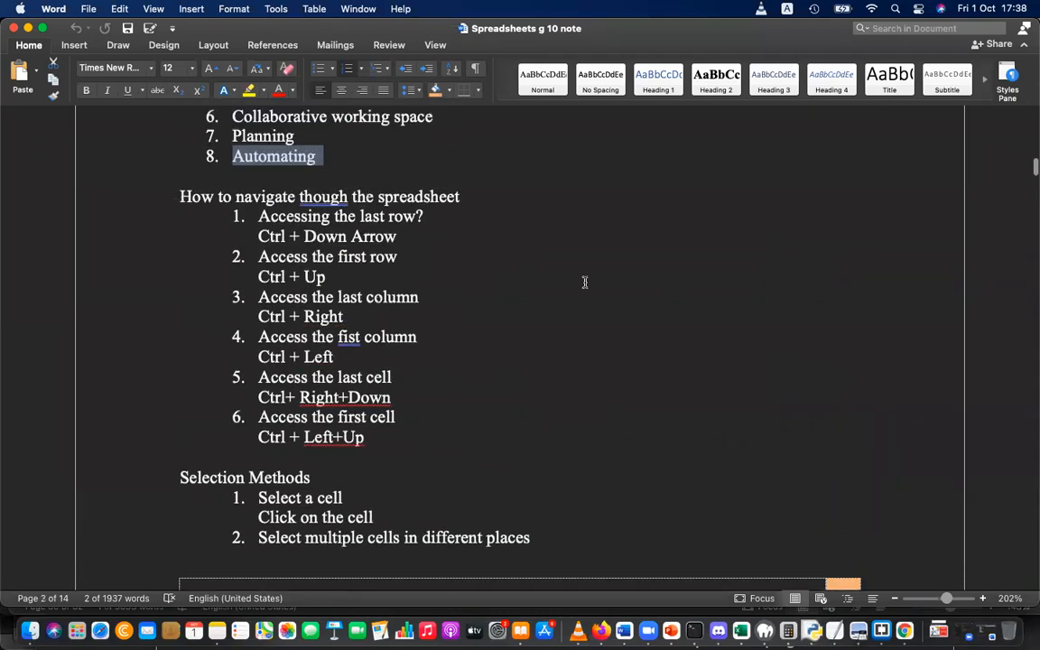
{"action": "scroll", "coordinate": [585, 283], "scroll_direction": "down", "scroll_amount": 3}
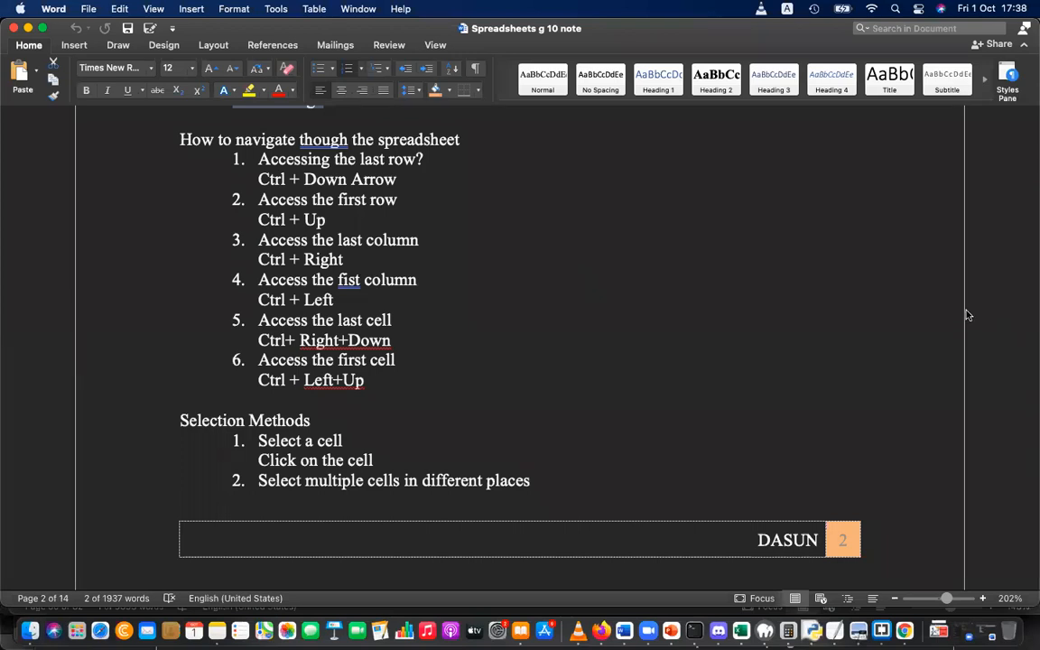
- Switch to the blank Excel workbook and visit the last row, first row and last column, ending at cell A1
{"action": "left_click", "coordinate": [740, 631]}
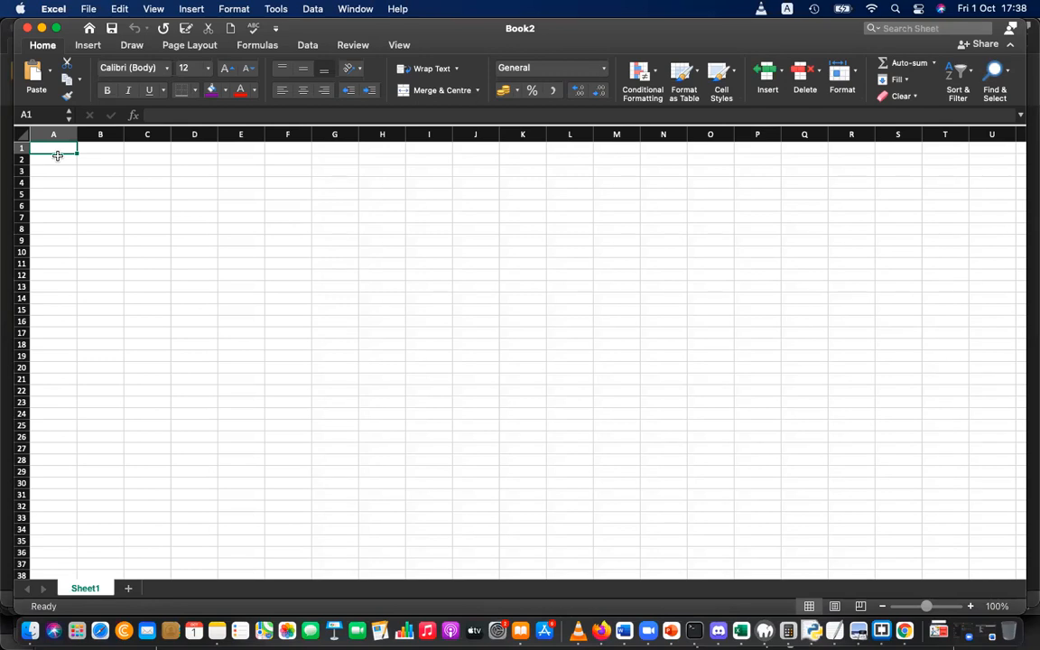
{"action": "key", "text": "ctrl+Down"}
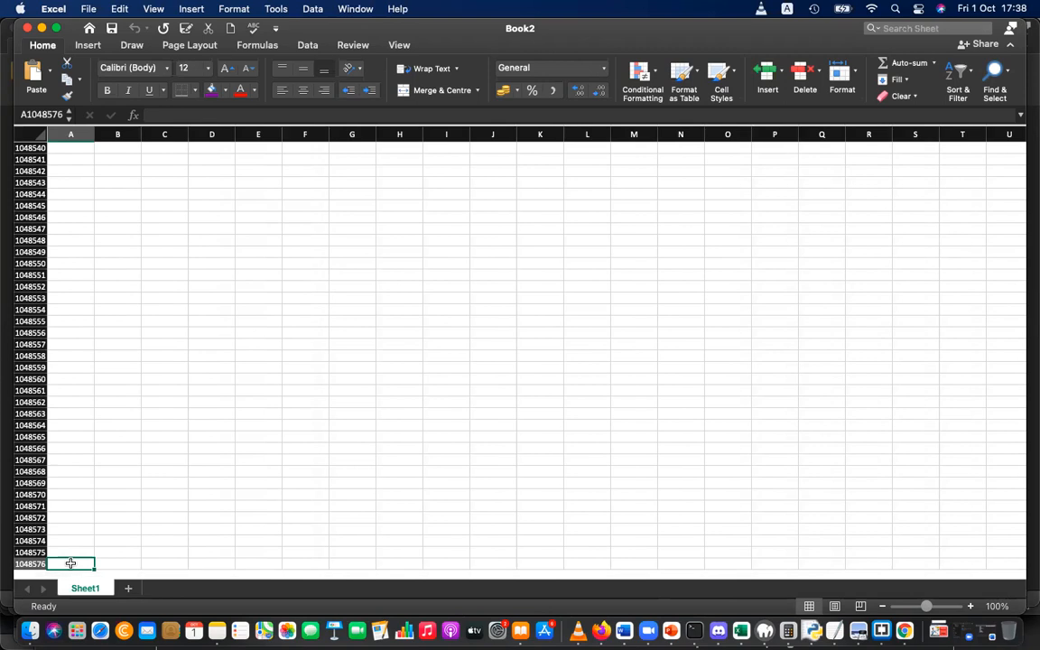
{"action": "key", "text": "ctrl+Up"}
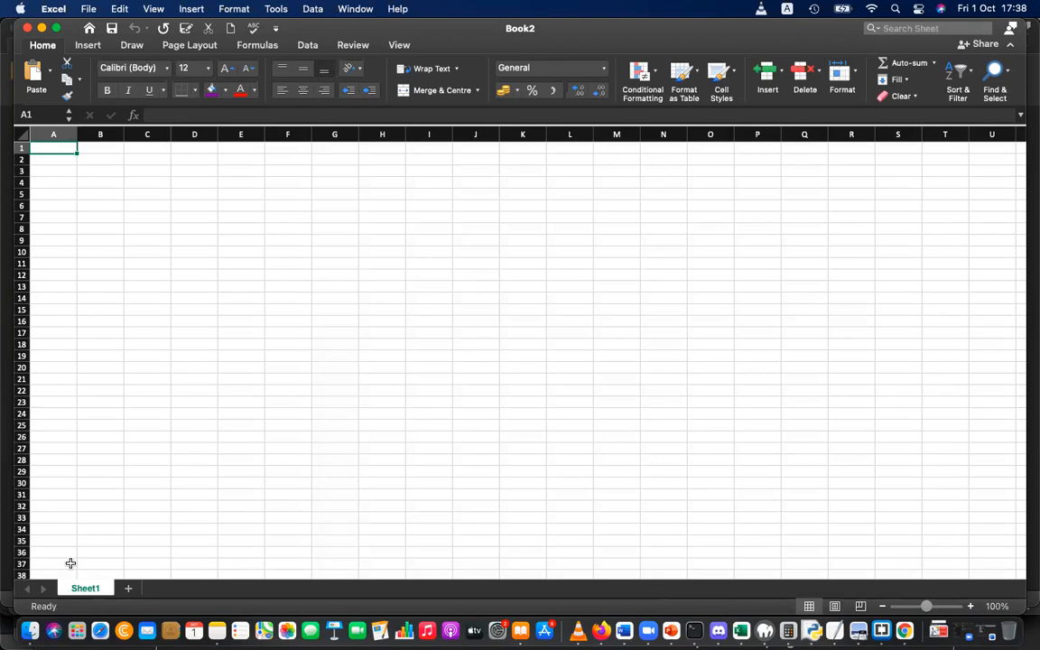
{"action": "key", "text": "ctrl+Right"}
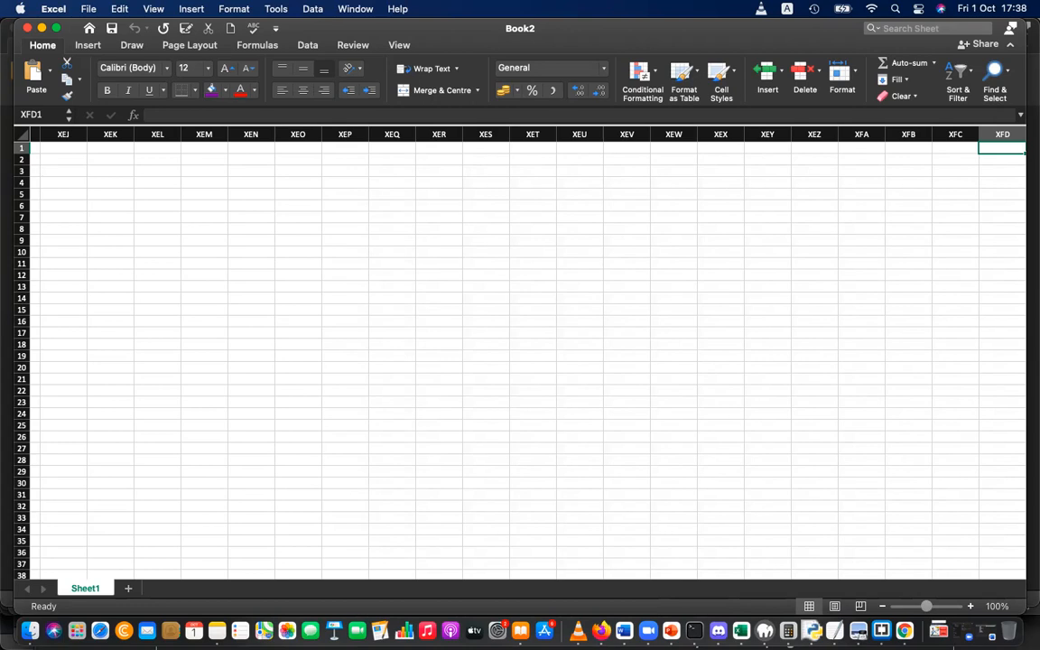
{"action": "left_click", "coordinate": [703, 183]}
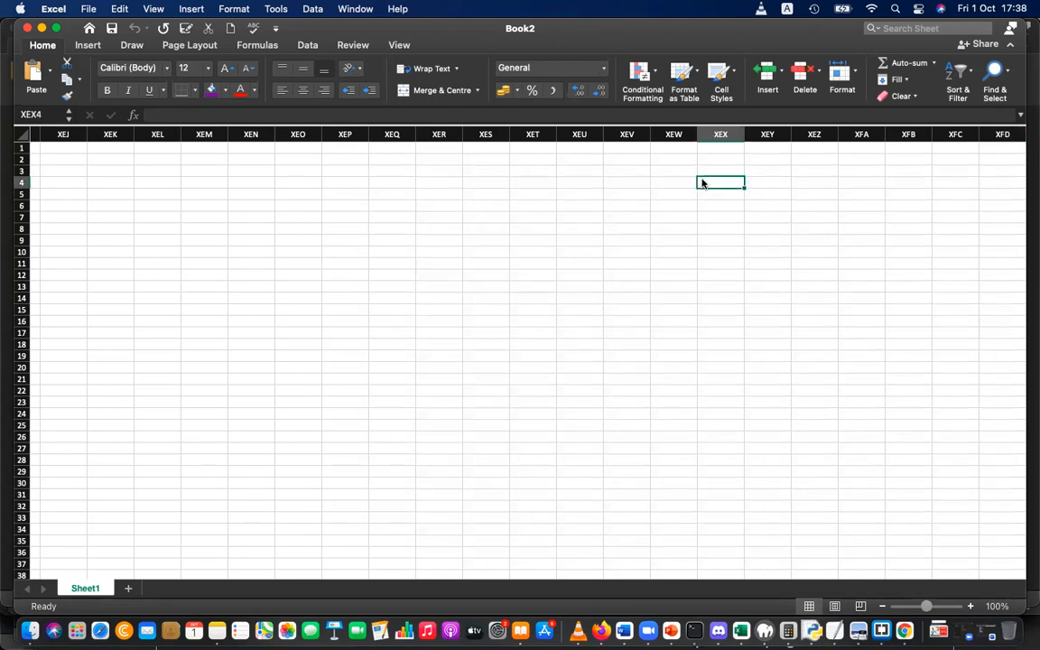
{"action": "key", "text": "Home"}
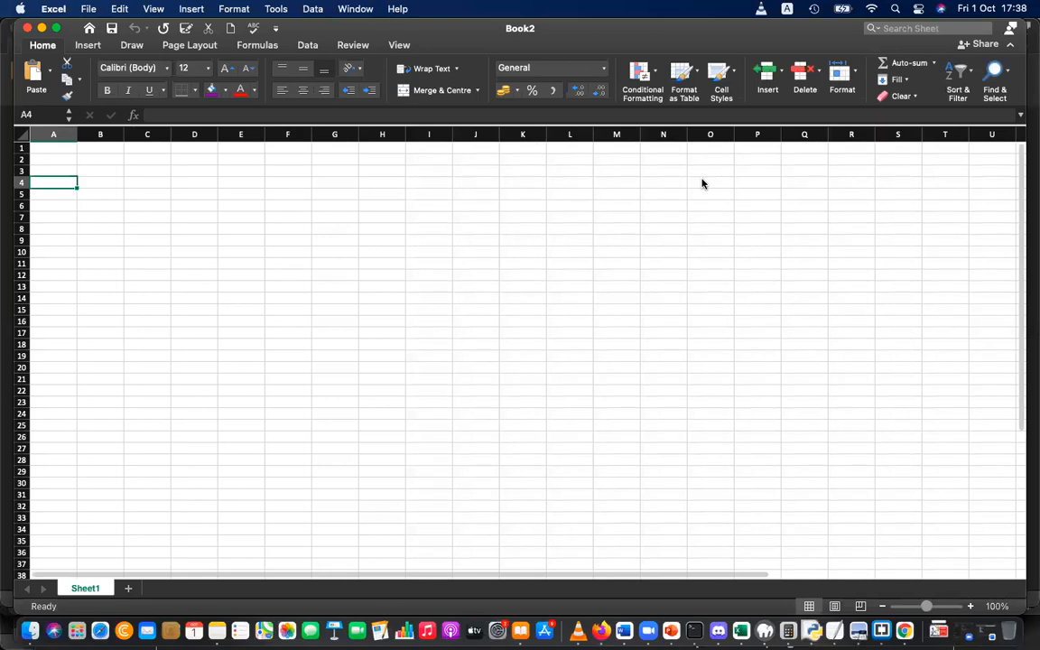
{"action": "key", "text": "ctrl+Home"}
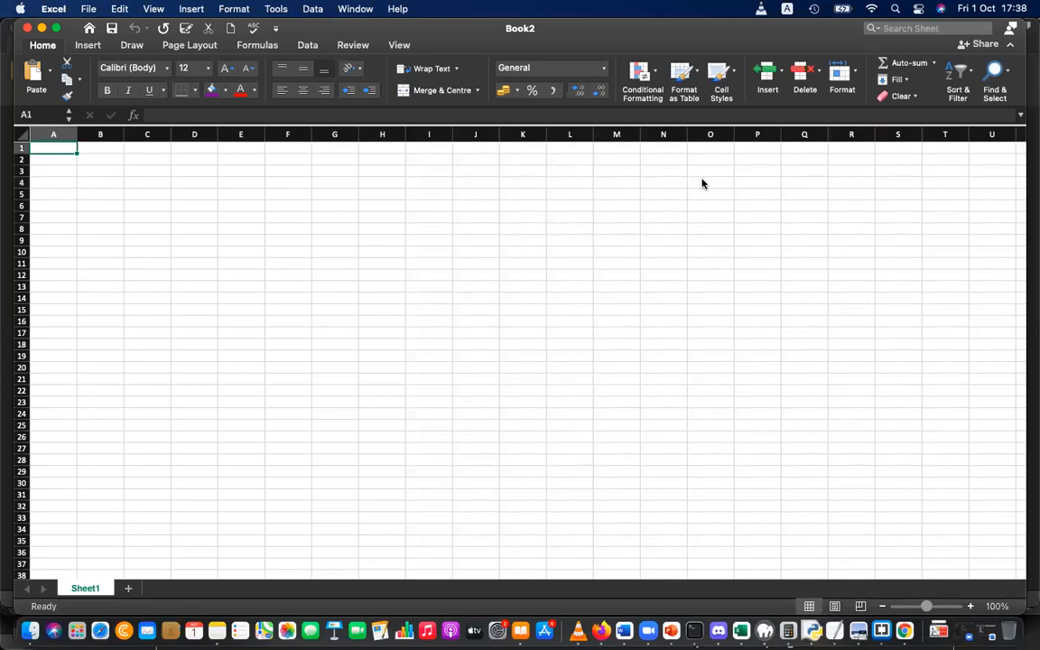
- Jump to the far end of the sheet and return to cell A1 by way of cell XFD1
{"action": "key", "text": "ctrl+End"}
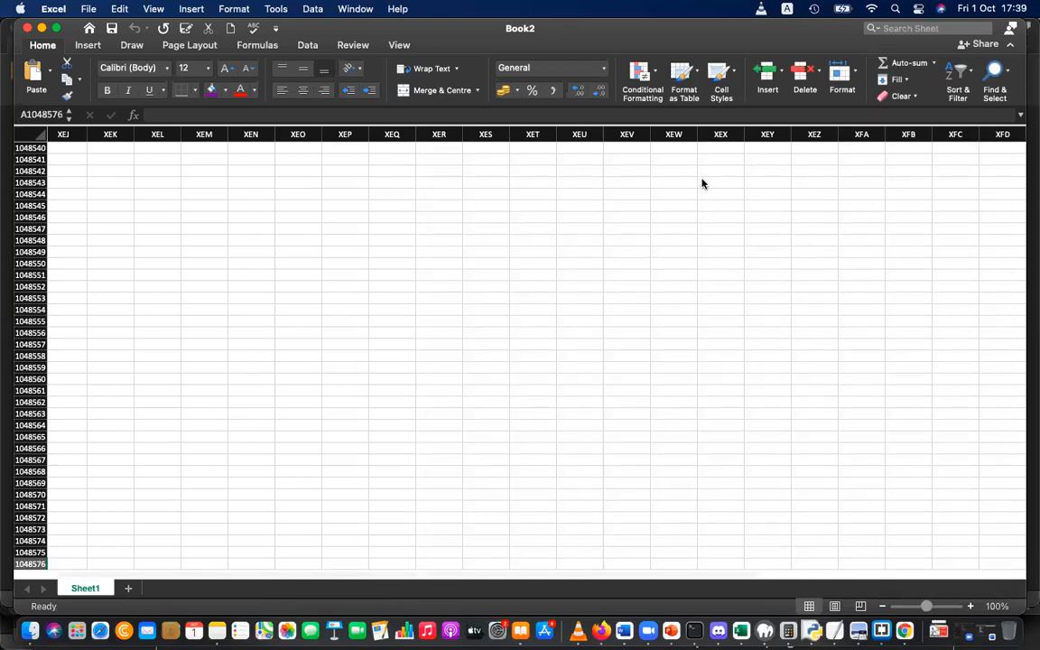
{"action": "key", "text": "ctrl+Home"}
{"action": "key", "text": "ctrl+End"}
{"action": "key", "text": "ctrl+Up"}
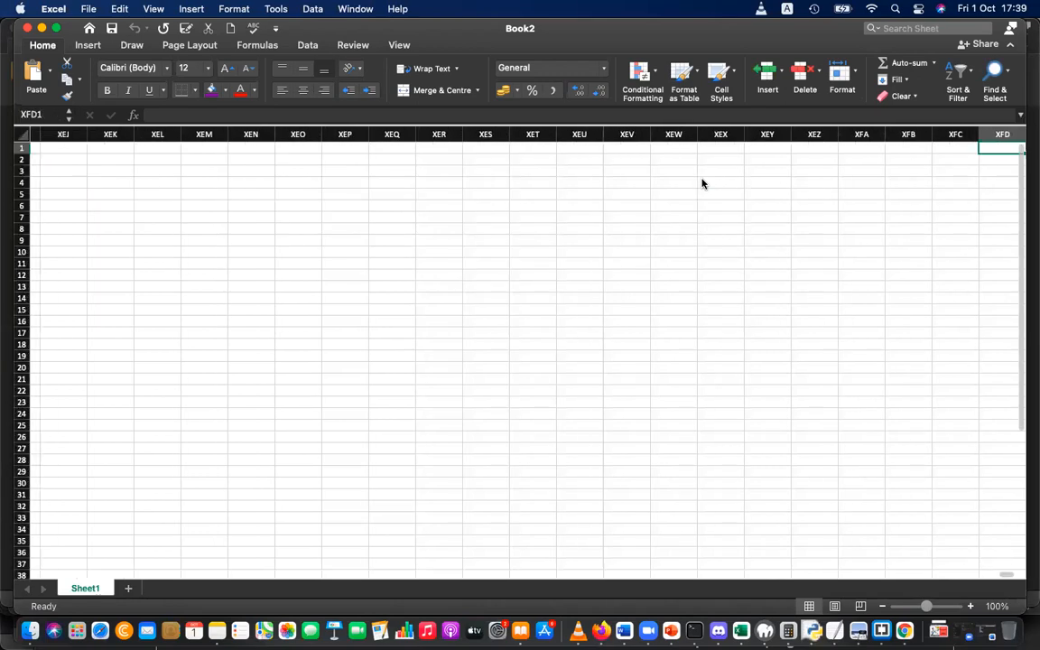
{"action": "key", "text": "ctrl+Left"}
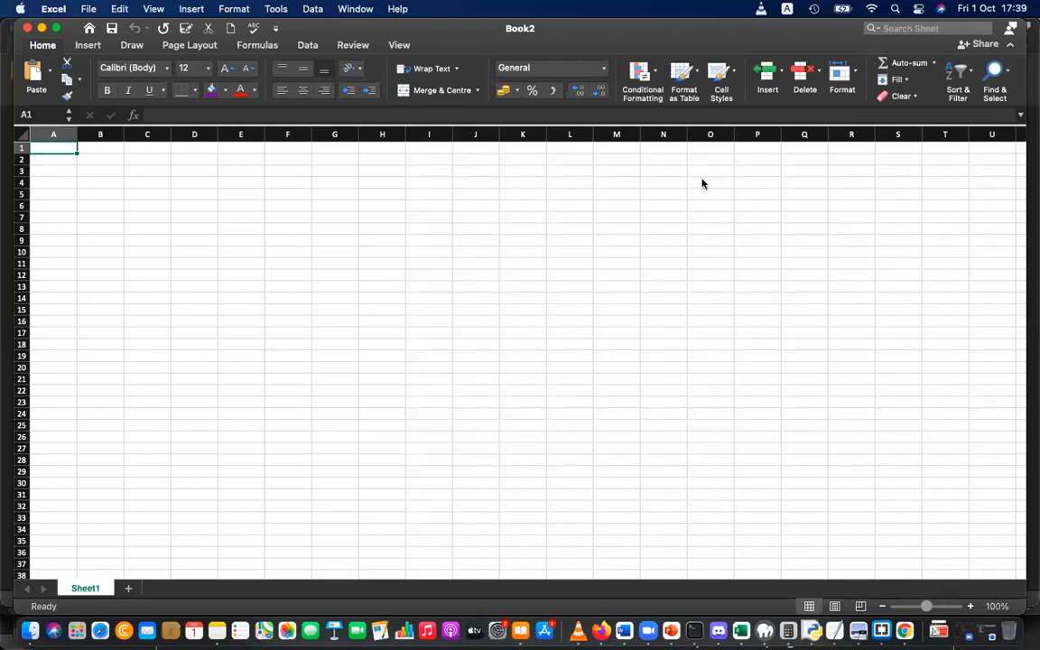
- Go from A1 through the last row to the last cell of the sheet, and return to column A
{"action": "key", "text": "ctrl+Down"}
{"action": "key", "text": "ctrl+Right"}
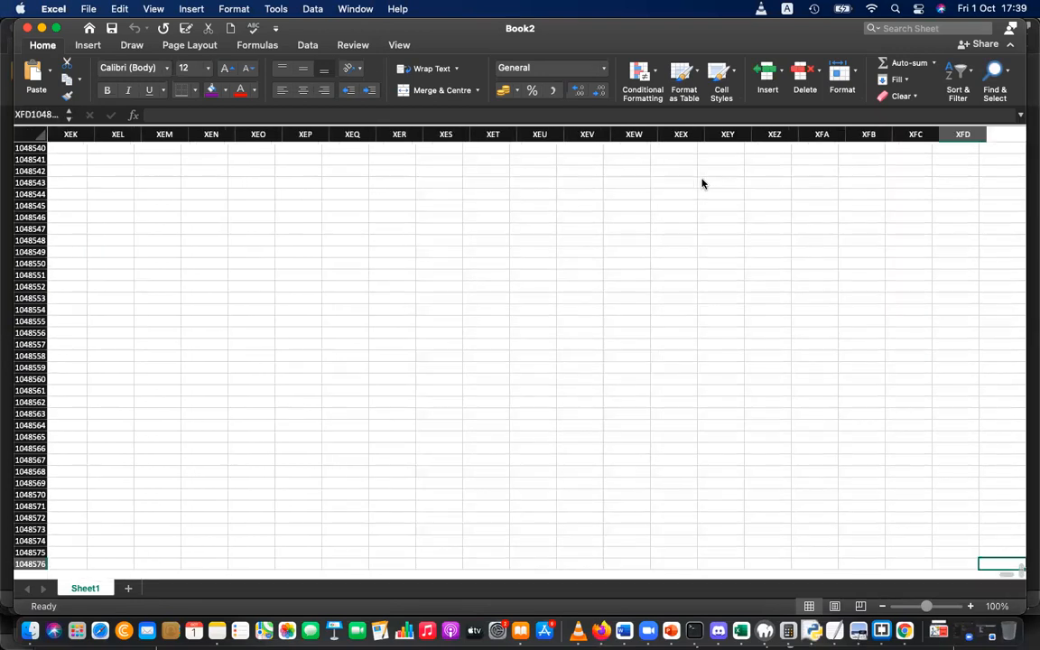
{"action": "key", "text": "ctrl+Left"}
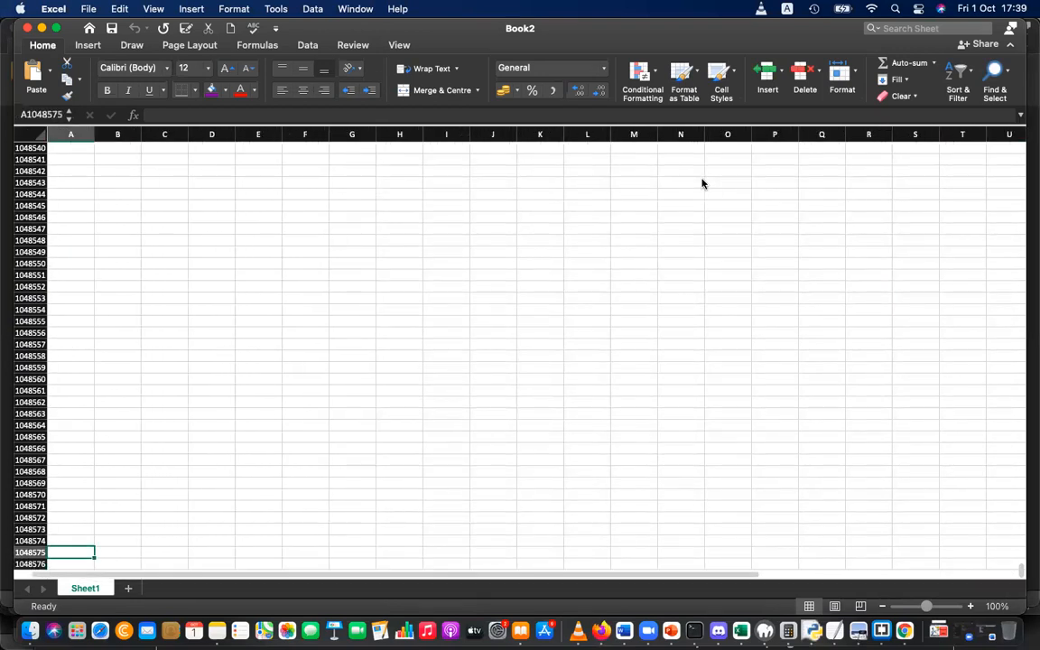
- Return to cell A1, and select cells B2, A1 and B8 one after another
{"action": "key", "text": "ctrl+Up"}
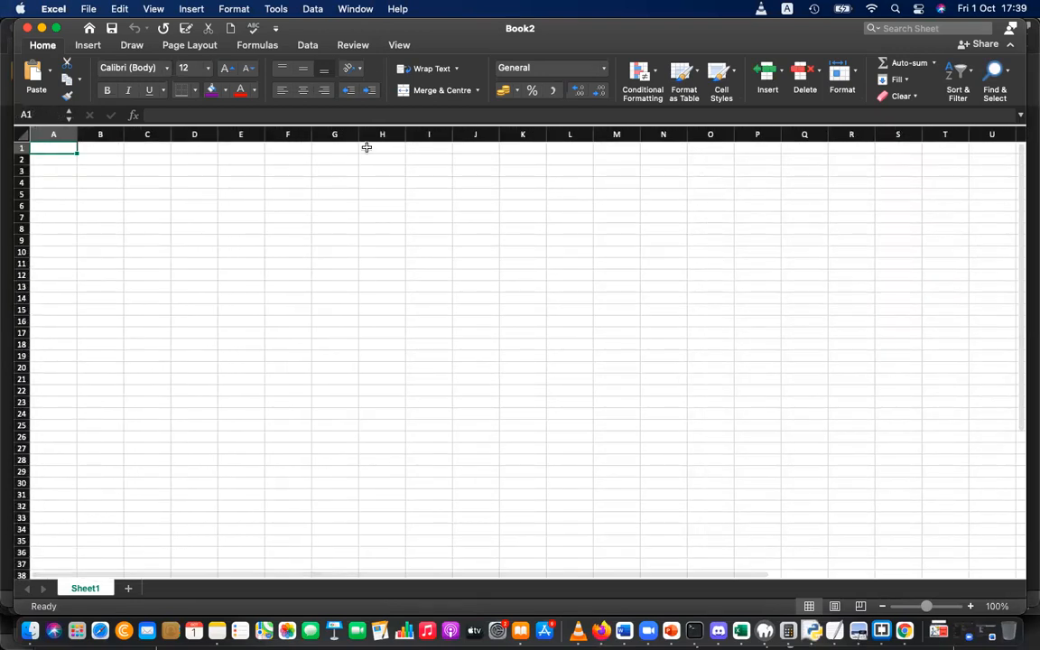
{"action": "left_click", "coordinate": [94, 155]}
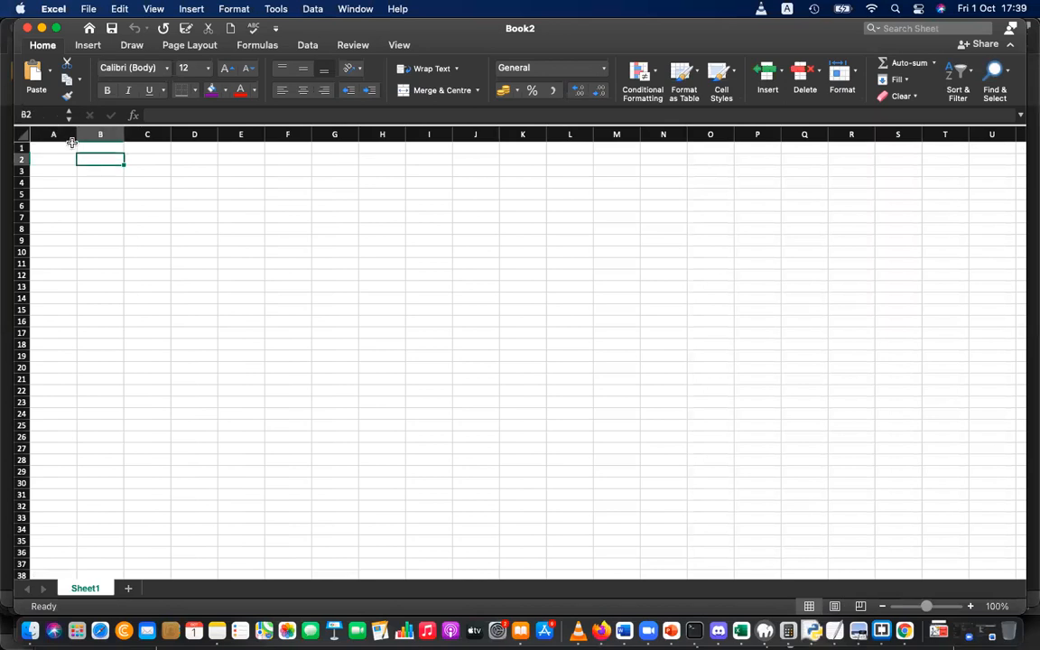
{"action": "left_click", "coordinate": [72, 146]}
{"action": "left_click", "coordinate": [121, 225]}
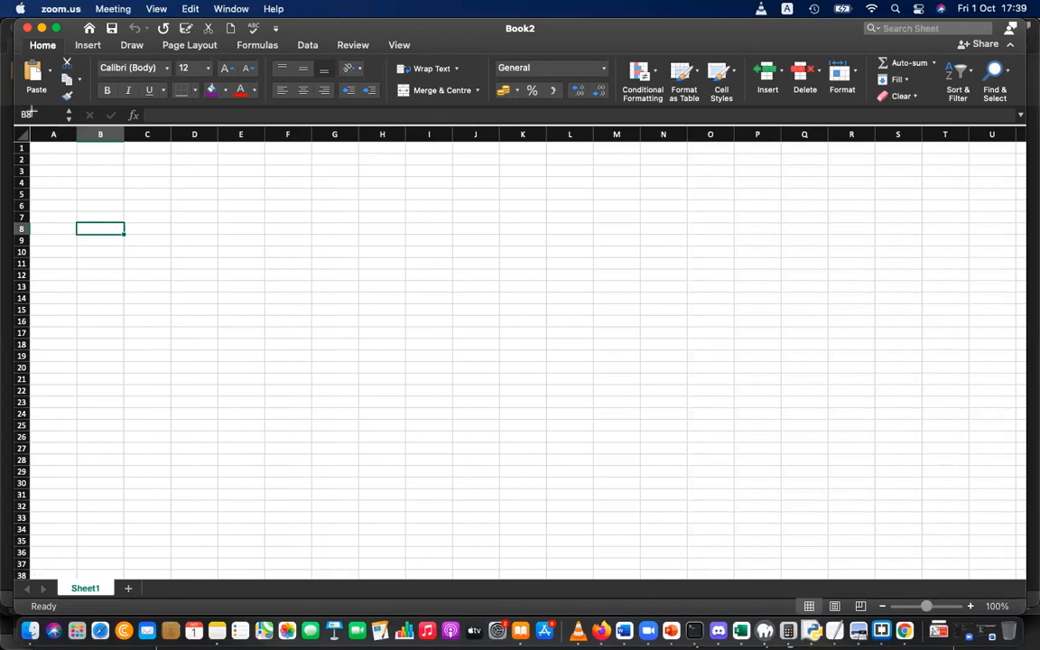
- Mark the Name Box with a red rectangle annotation, and select cells E5 and K31 in turn
{"action": "left_click_drag", "start_coordinate": [14, 104], "coordinate": [79, 124]}
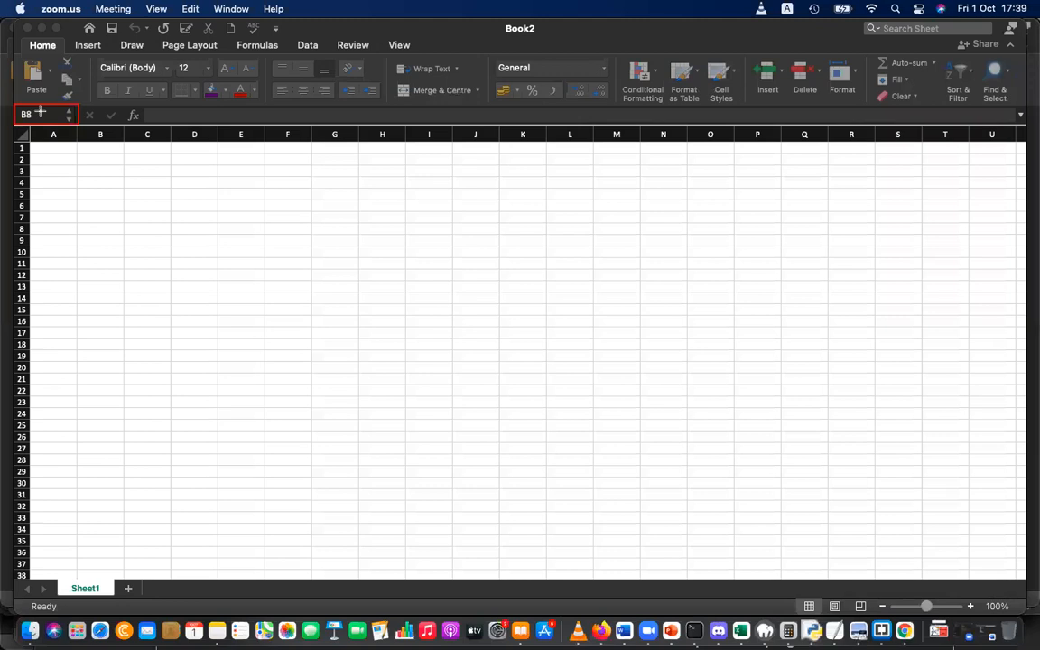
{"action": "left_click", "coordinate": [218, 188]}
{"action": "left_click", "coordinate": [233, 195]}
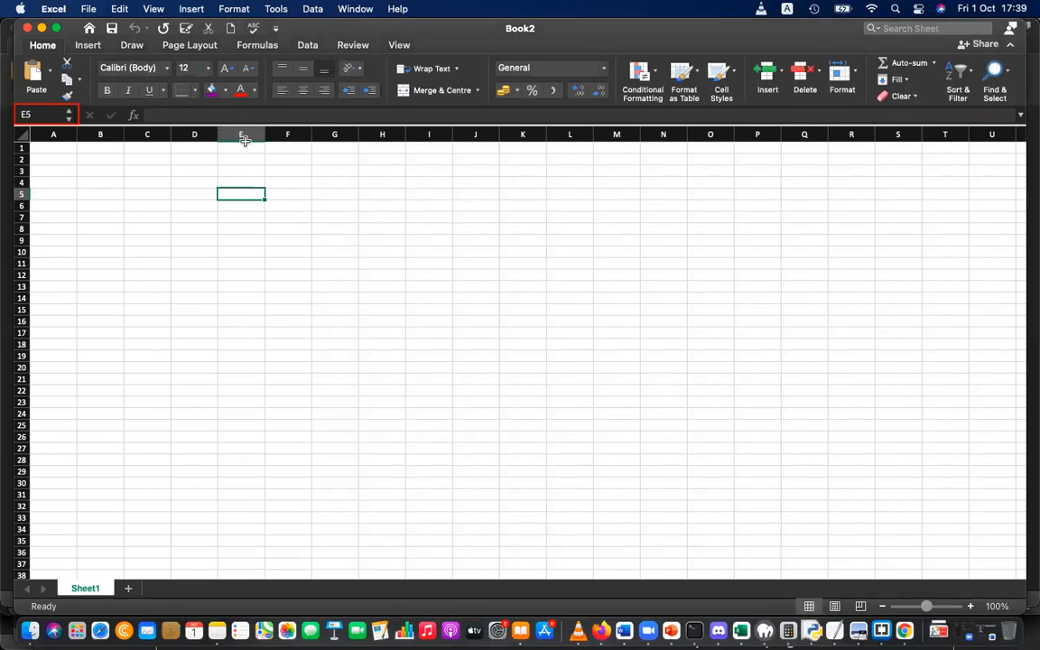
{"action": "left_click", "coordinate": [499, 494]}
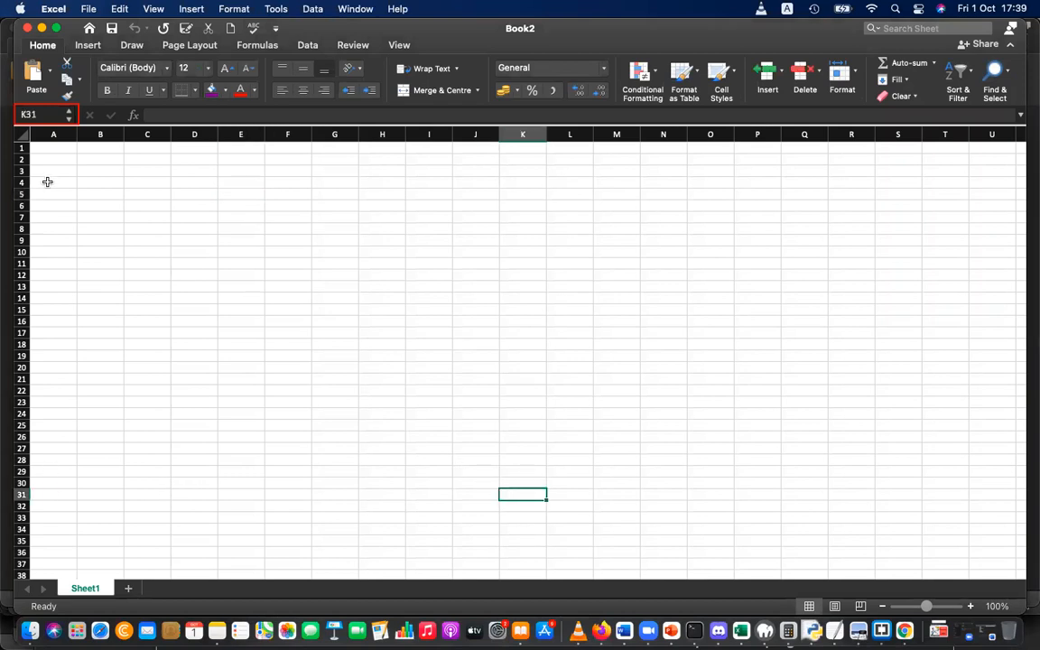
- Go to cell A19 and to cell C12 by entering their addresses in the Name Box
{"action": "left_click", "coordinate": [45, 113]}
{"action": "type", "text": "A19"}
{"action": "key", "text": "Return"}
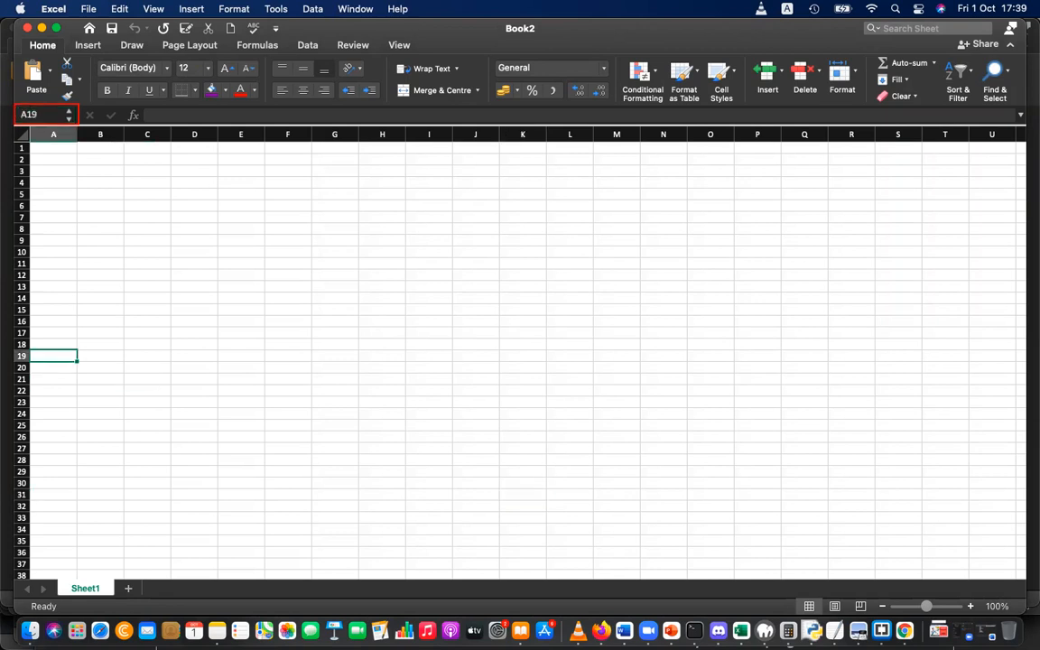
{"action": "left_click", "coordinate": [41, 116]}
{"action": "type", "text": "C12"}
{"action": "key", "text": "Return"}
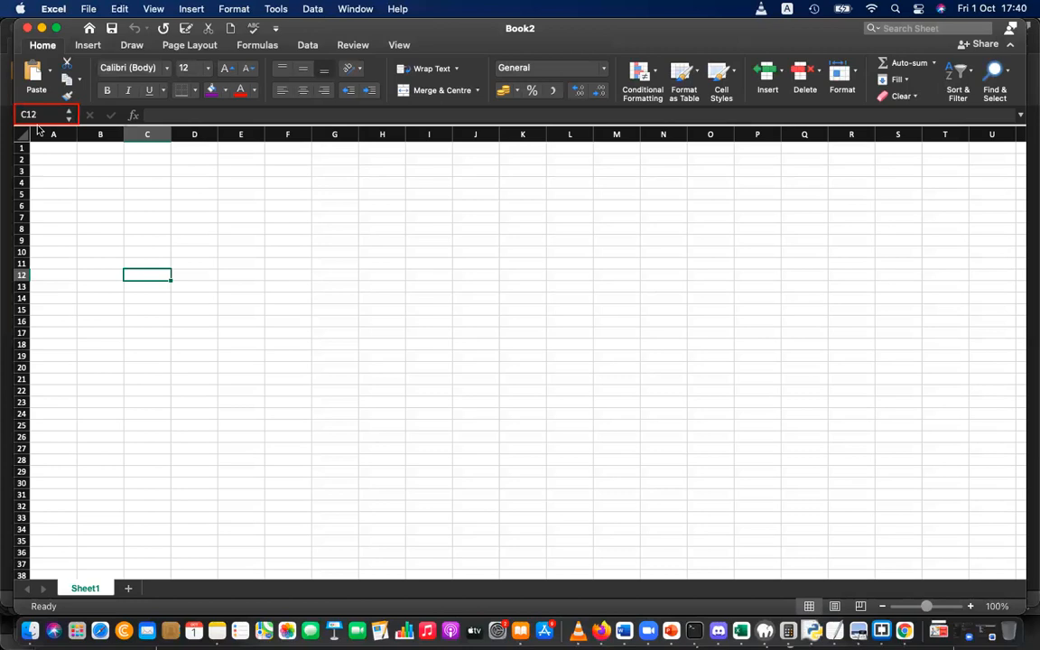
- In the Word notes, remove the question mark after "Accessing the last row" and correct "fist column" to "first column"
{"action": "left_click", "coordinate": [629, 633]}
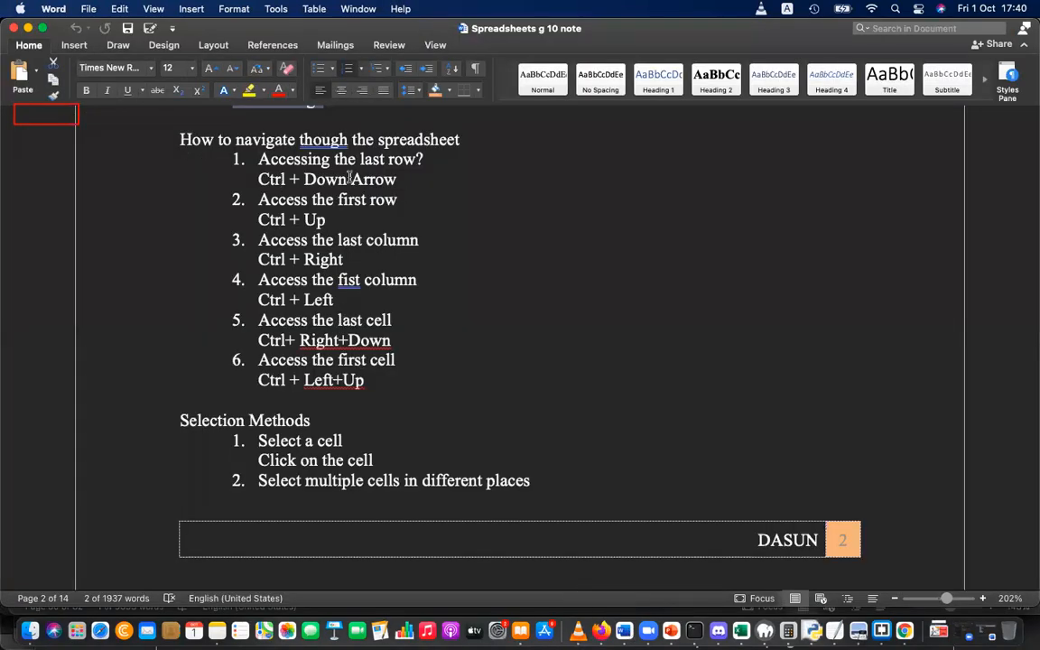
{"action": "left_click", "coordinate": [420, 159]}
{"action": "key", "text": "BackSpace"}
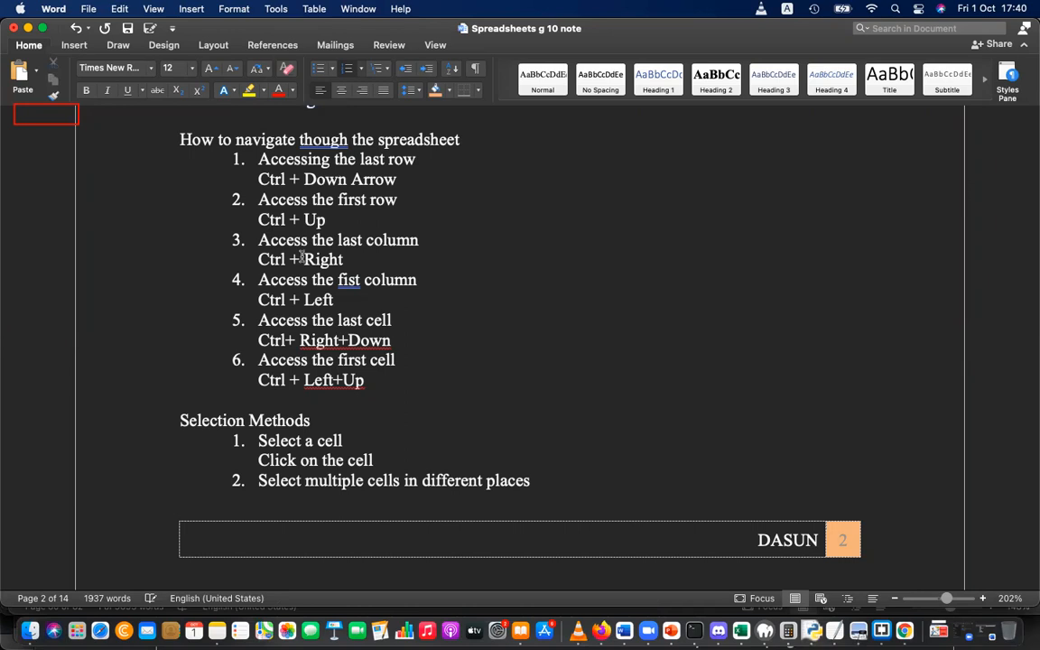
{"action": "left_click", "coordinate": [360, 281]}
{"action": "type", "text": "r"}
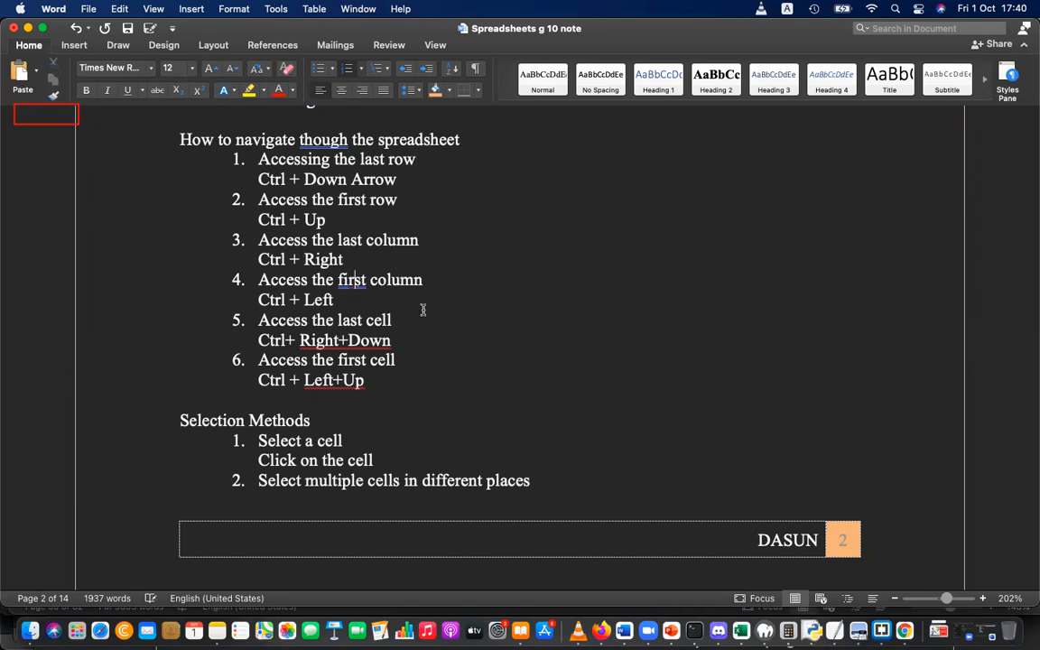
{"action": "left_click", "coordinate": [397, 319]}
- Insert a page break before the "Selection Methods" heading so the section starts on page 3
{"action": "scroll", "coordinate": [374, 379], "scroll_direction": "down", "scroll_amount": 3}
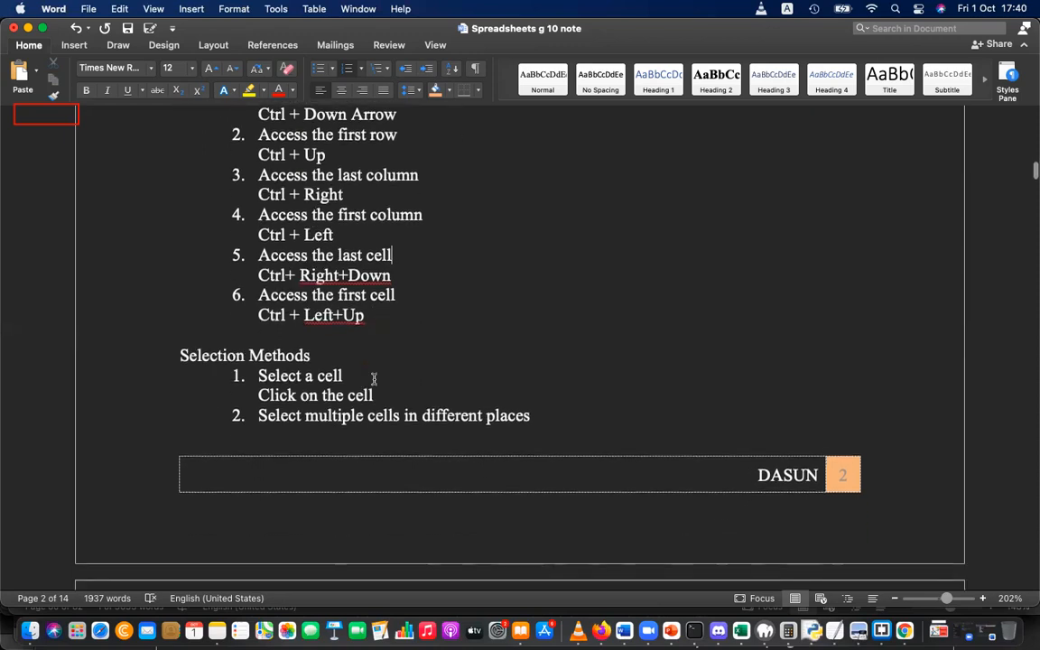
{"action": "scroll", "coordinate": [373, 380], "scroll_direction": "down", "scroll_amount": 4}
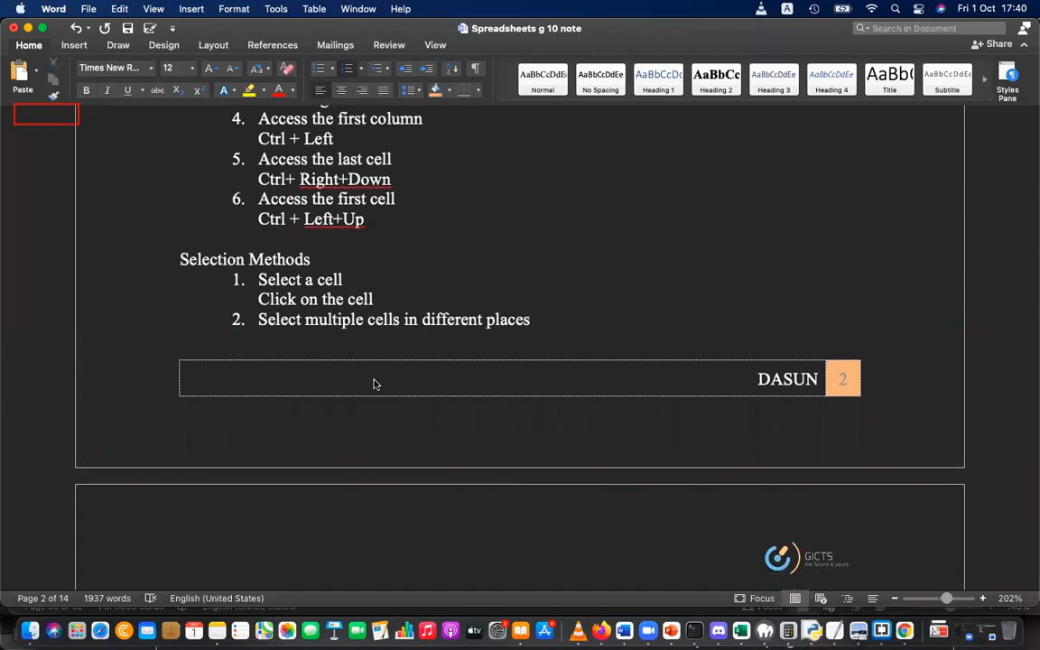
{"action": "scroll", "coordinate": [376, 385], "scroll_direction": "down", "scroll_amount": 3}
{"action": "scroll", "coordinate": [374, 386], "scroll_direction": "down", "scroll_amount": 3}
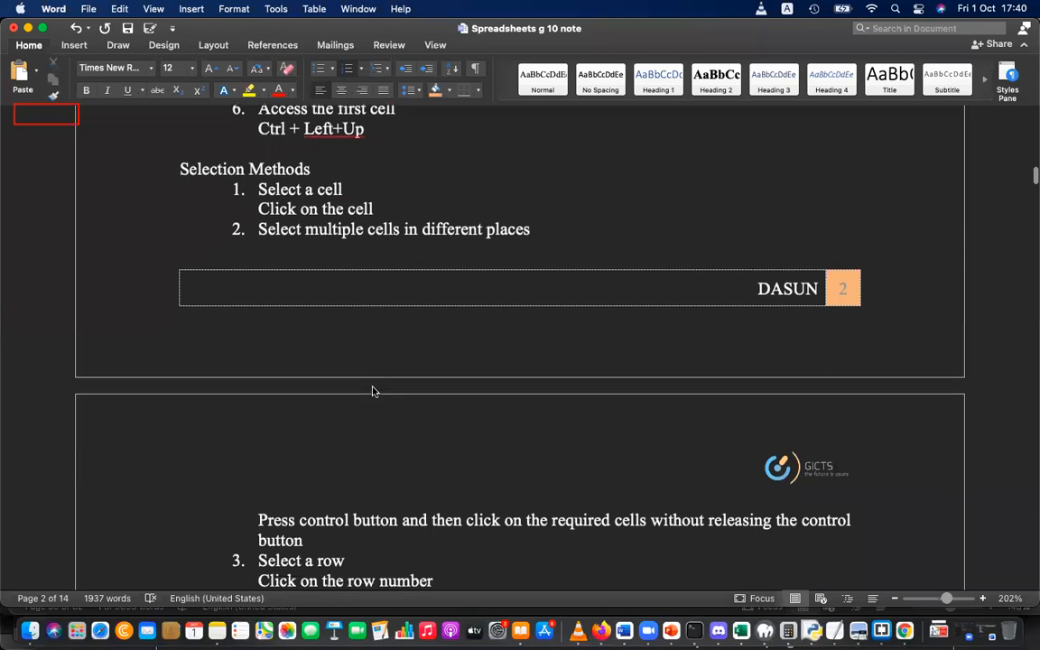
{"action": "scroll", "coordinate": [372, 388], "scroll_direction": "up", "scroll_amount": 3}
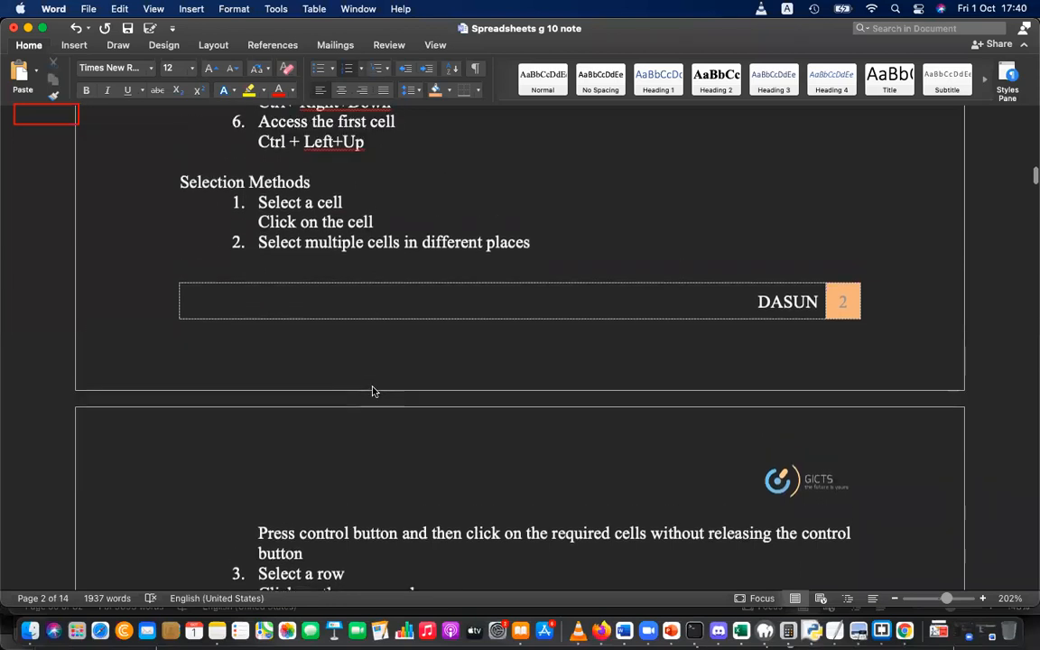
{"action": "triple_click", "coordinate": [177, 183]}
{"action": "left_click", "coordinate": [178, 184]}
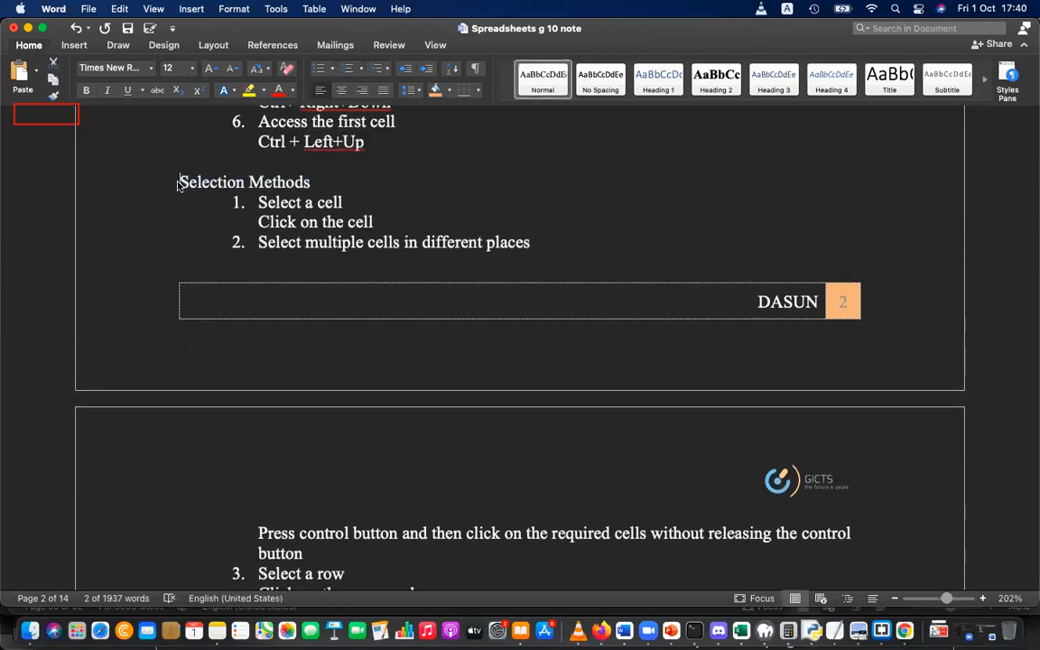
{"action": "key", "text": "super+Return"}
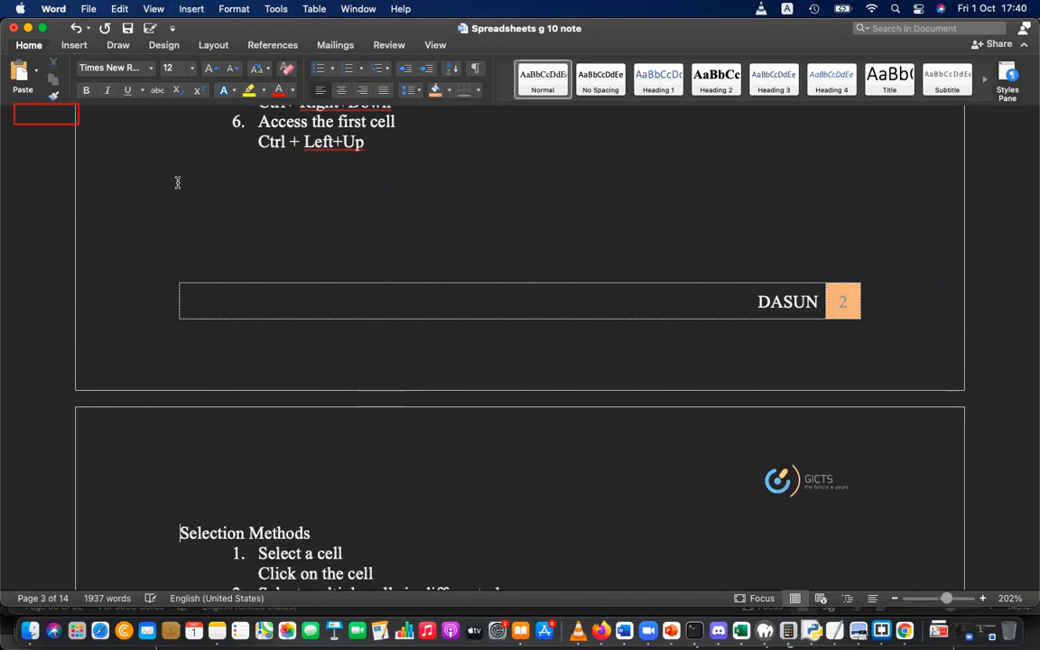
{"action": "scroll", "coordinate": [178, 186], "scroll_direction": "down", "scroll_amount": 10}
{"action": "scroll", "coordinate": [177, 186], "scroll_direction": "down", "scroll_amount": 5}
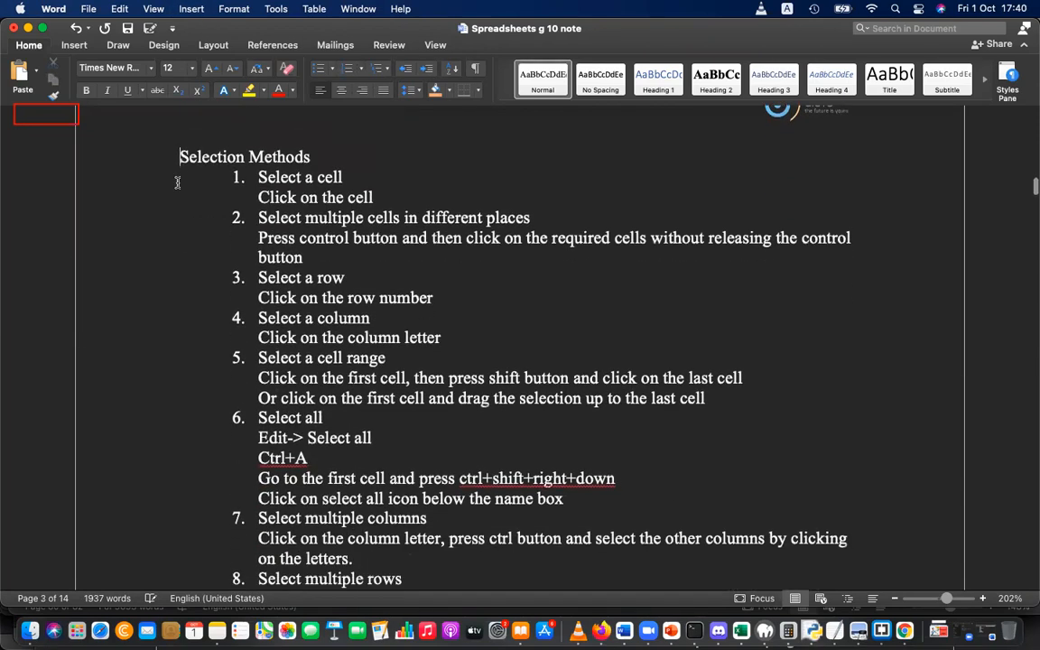
- Switch to the Excel workbook and select various single cells one at a time, including B5 and B10
{"action": "key", "text": "super+Tab"}
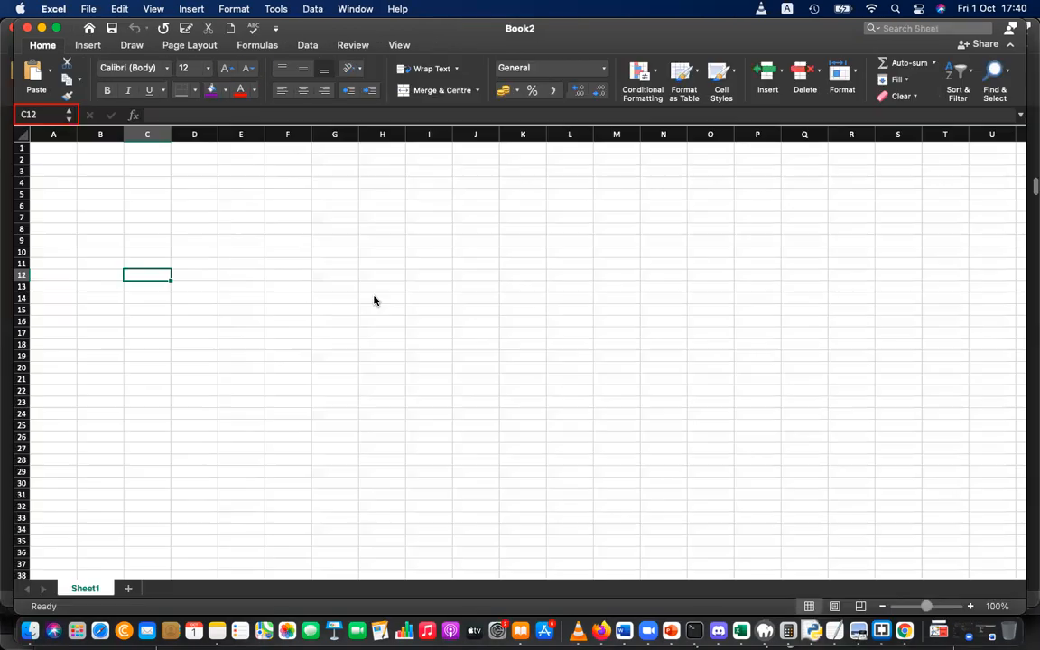
{"action": "left_click", "coordinate": [147, 194]}
{"action": "left_click", "coordinate": [160, 239]}
{"action": "left_click", "coordinate": [275, 253]}
{"action": "left_click", "coordinate": [105, 191]}
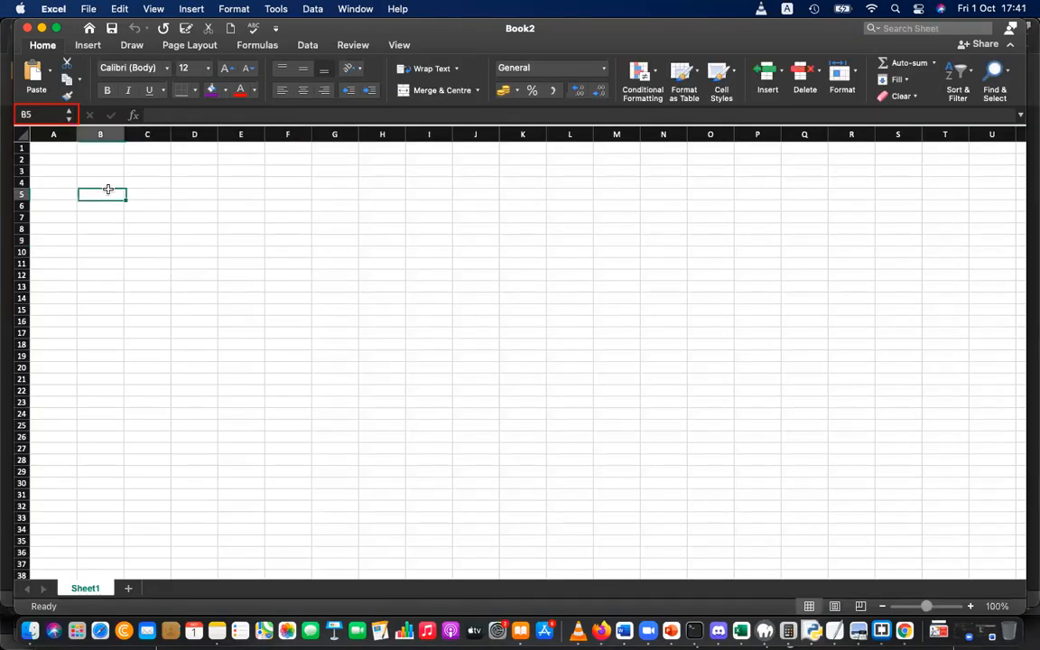
{"action": "left_click", "coordinate": [270, 229]}
{"action": "left_click", "coordinate": [119, 255]}
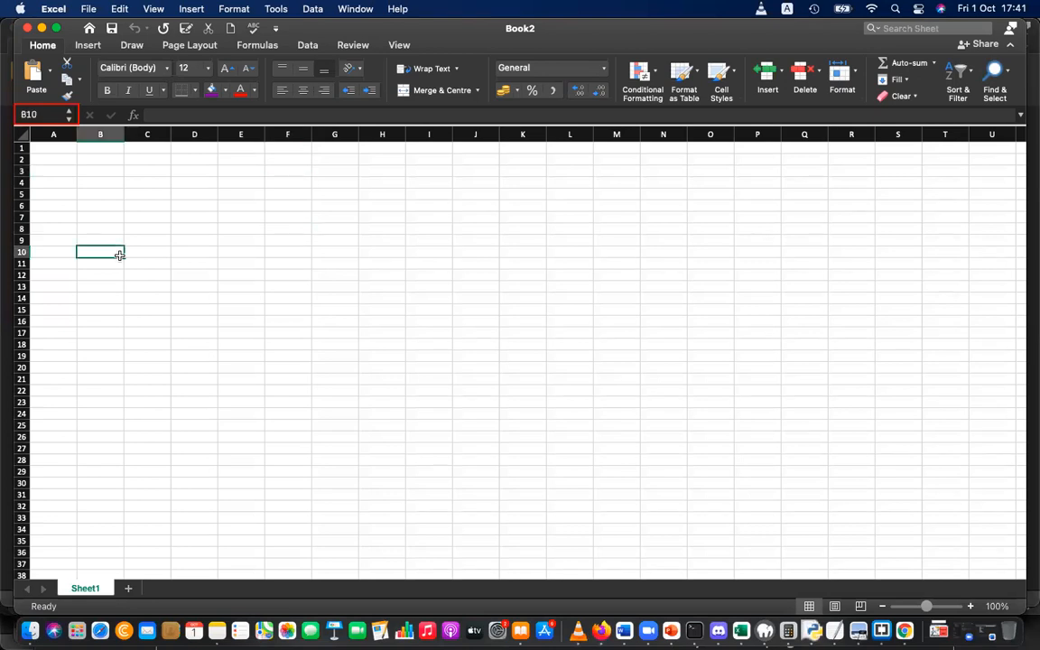
{"action": "left_click", "coordinate": [121, 340]}
- Check the note on selecting multiple cells, and in Excel select D16, F11, D6, B9 and C15 together
{"action": "key", "text": "super+Tab"}
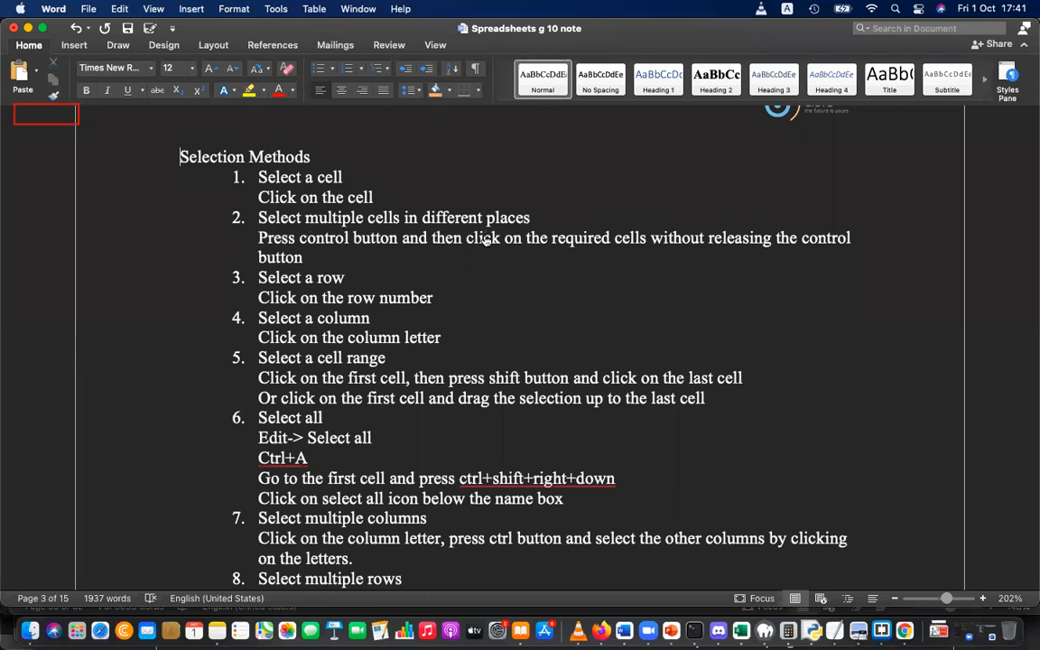
{"action": "key", "text": "super+Tab"}
{"action": "left_click", "coordinate": [206, 322]}
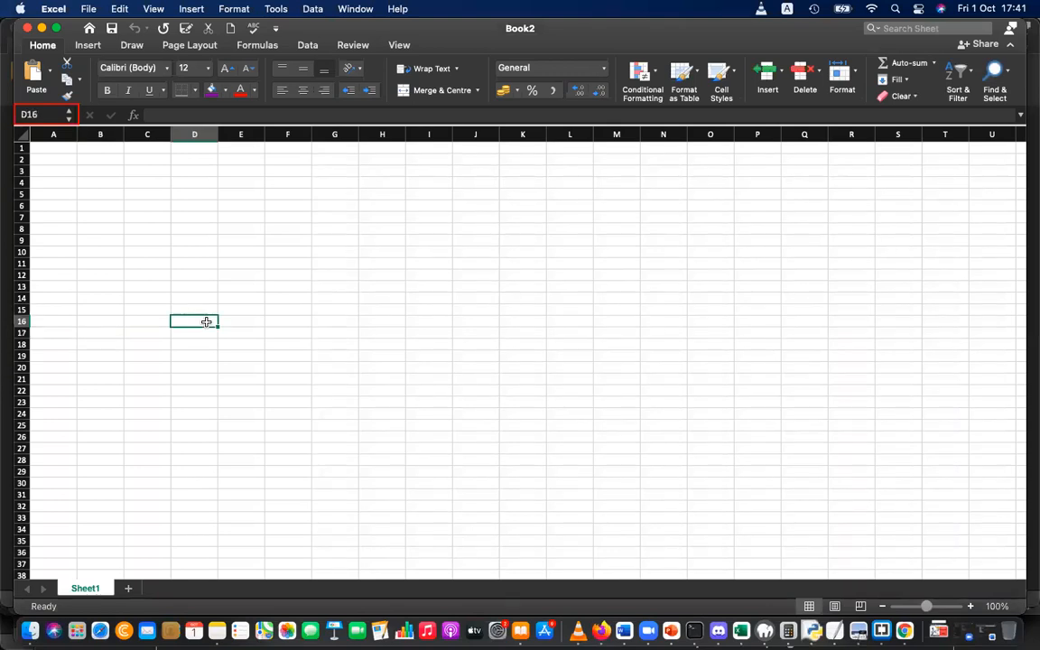
{"action": "left_click", "coordinate": [302, 263], "text": "super"}
{"action": "left_click", "coordinate": [207, 206], "text": "super"}
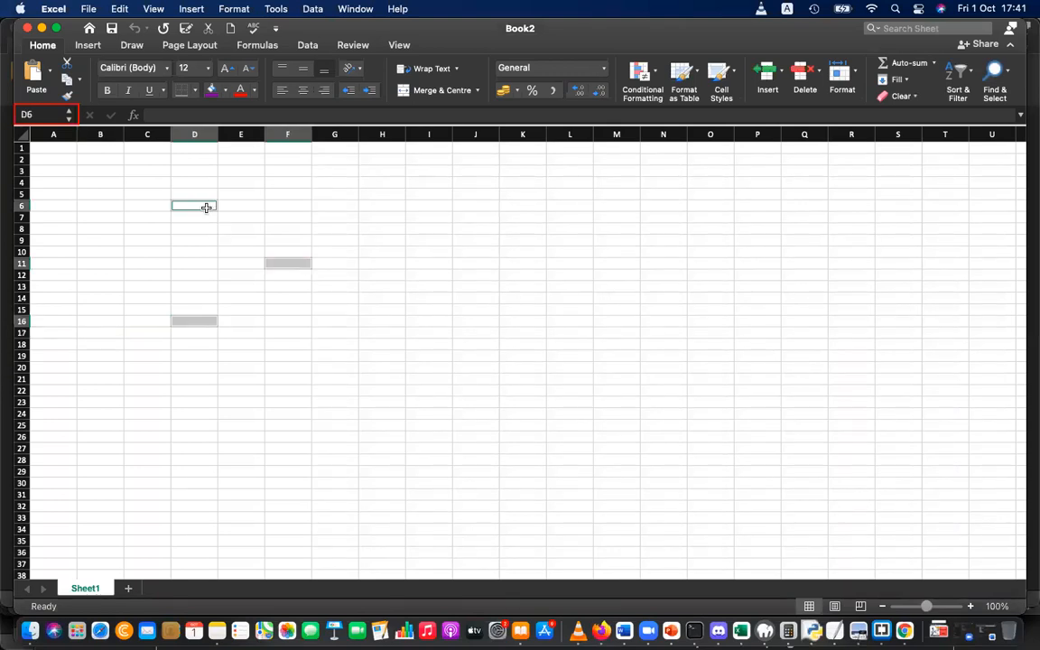
{"action": "left_click", "coordinate": [90, 236], "text": "super"}
{"action": "left_click", "coordinate": [148, 308], "text": "super"}
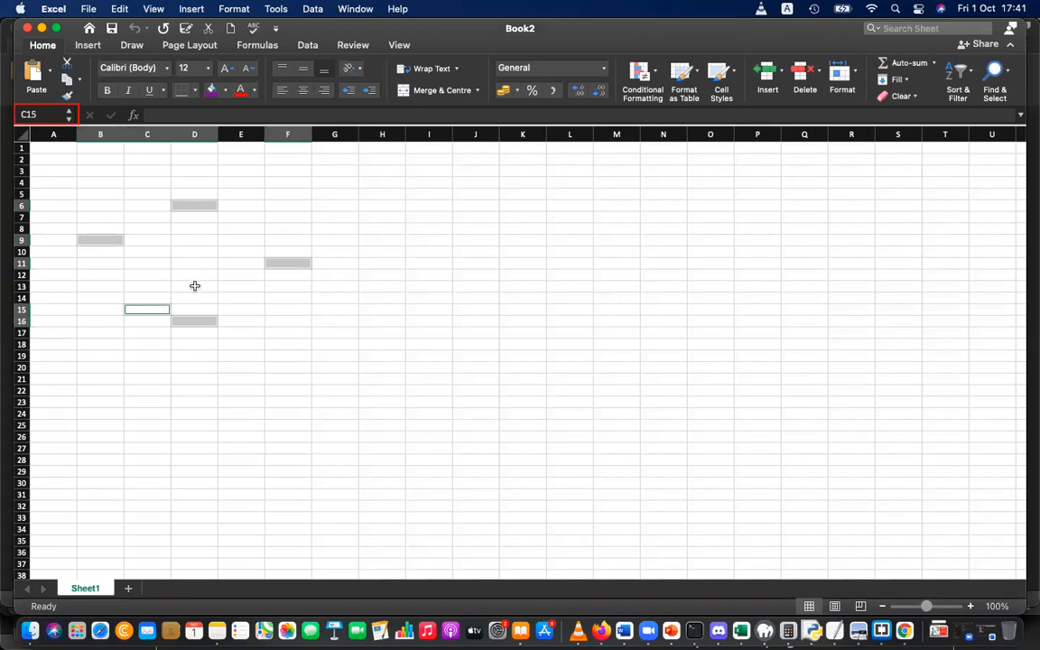
- Extend the multiple selection with D13, D9, C11, B10 to B13, C8, D7, E10, F16 and F23, keeping D6 included
{"action": "left_click", "coordinate": [195, 286], "text": "super"}
{"action": "left_click", "coordinate": [179, 245], "text": "super"}
{"action": "left_click", "coordinate": [132, 261], "text": "super"}
{"action": "left_click", "coordinate": [102, 282], "text": "super"}
{"action": "left_click", "coordinate": [104, 252], "text": "super"}
{"action": "left_click", "coordinate": [107, 263], "text": "super"}
{"action": "left_click", "coordinate": [108, 275], "text": "super"}
{"action": "left_click", "coordinate": [145, 226], "text": "super"}
{"action": "left_click", "coordinate": [195, 207], "text": "super"}
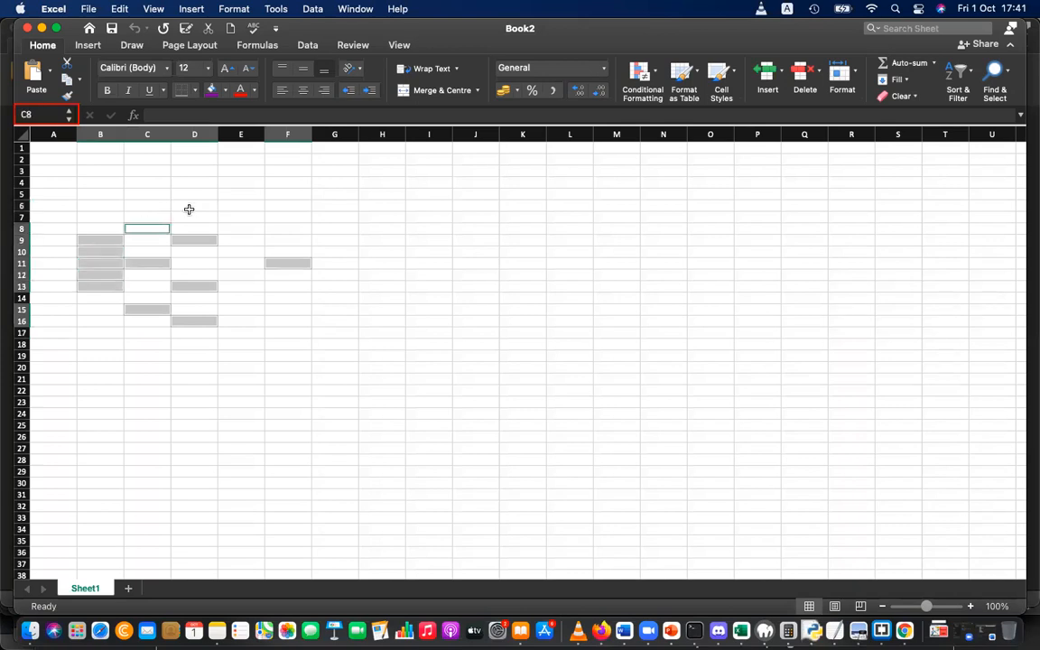
{"action": "left_click", "coordinate": [201, 214], "text": "super"}
{"action": "left_click", "coordinate": [203, 205], "text": "super"}
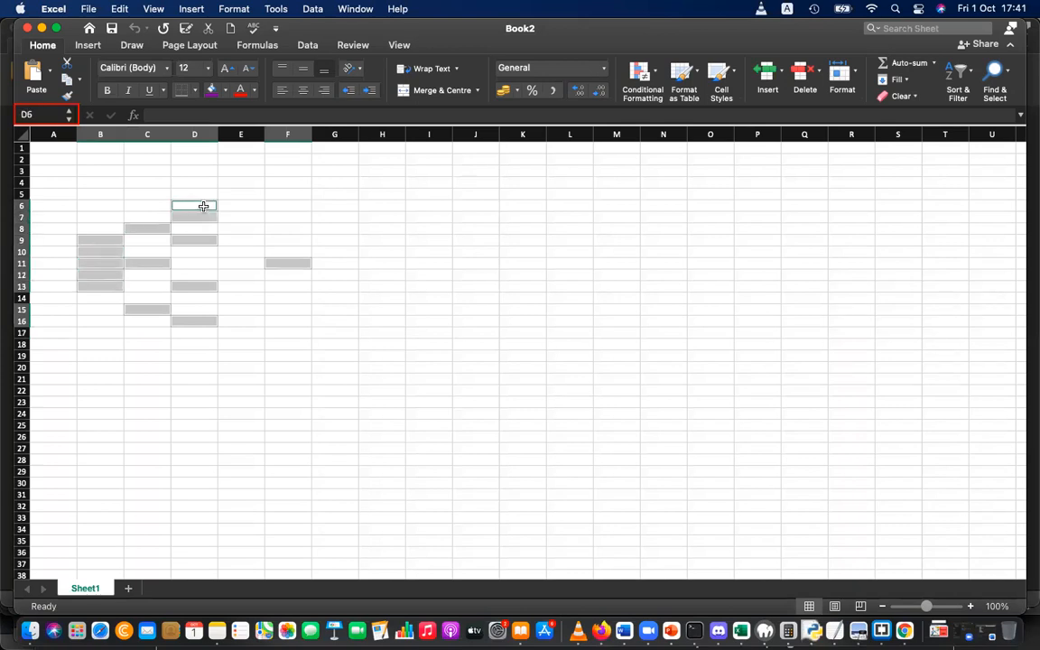
{"action": "left_click", "coordinate": [261, 254], "text": "super"}
{"action": "left_click", "coordinate": [272, 319], "text": "super"}
{"action": "left_click", "coordinate": [290, 400], "text": "super"}
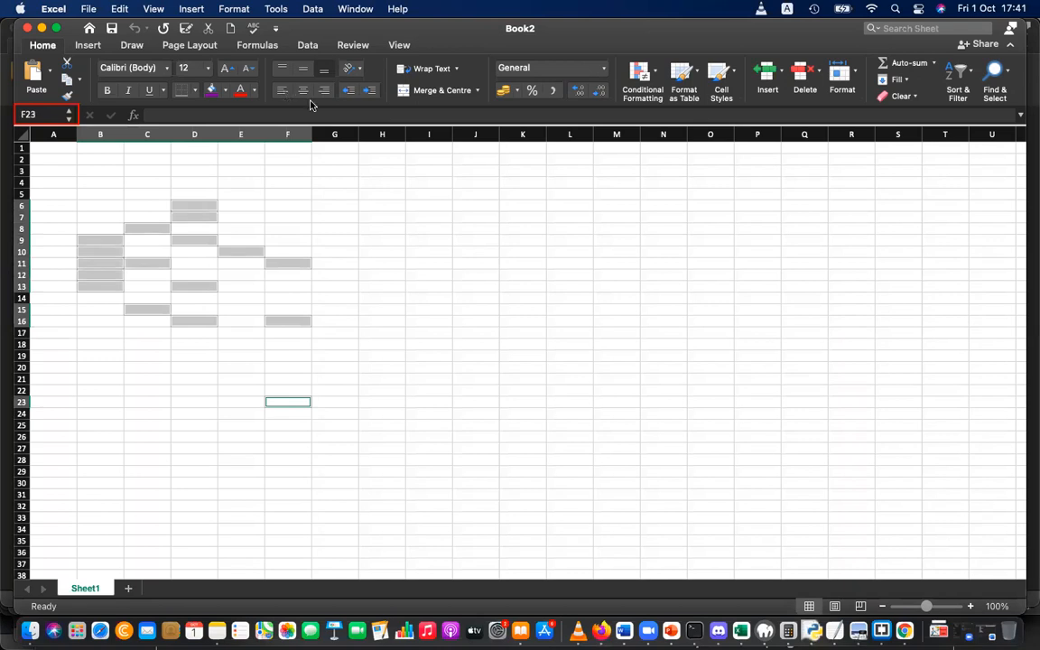
- Fill the selected scattered cells with purple, and undo the fill
{"action": "left_click", "coordinate": [214, 89]}
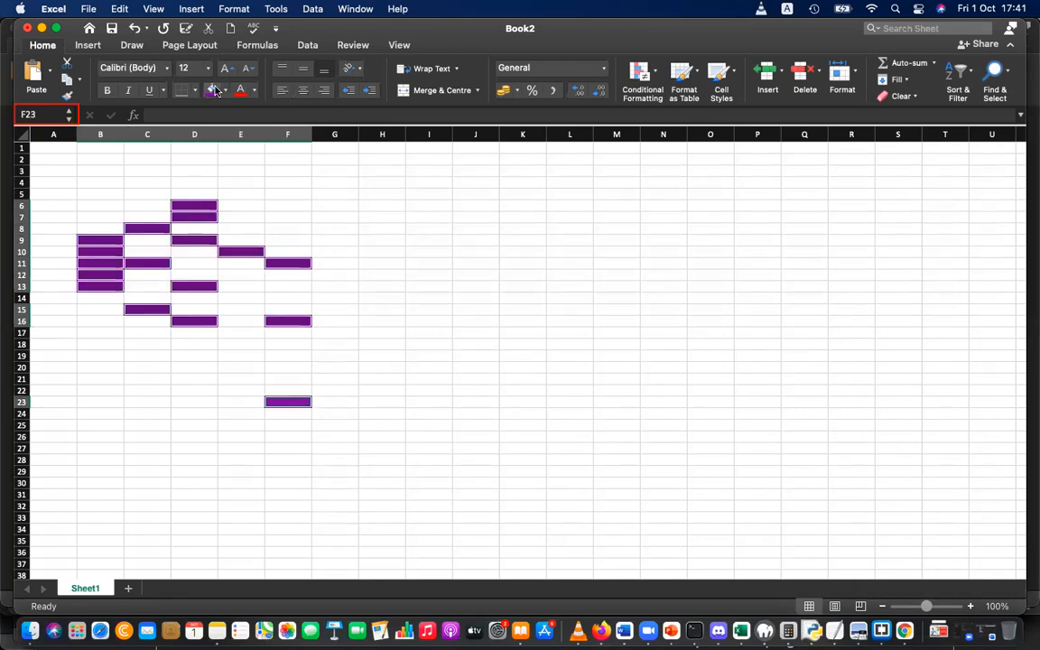
{"action": "left_click", "coordinate": [360, 240]}
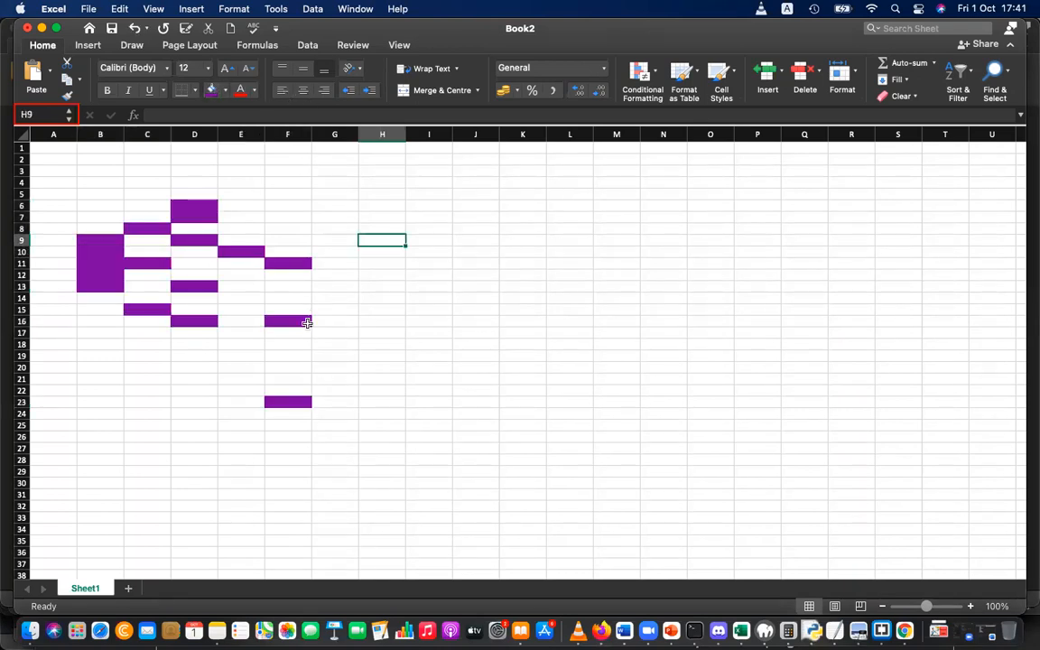
{"action": "key", "text": "super+z"}
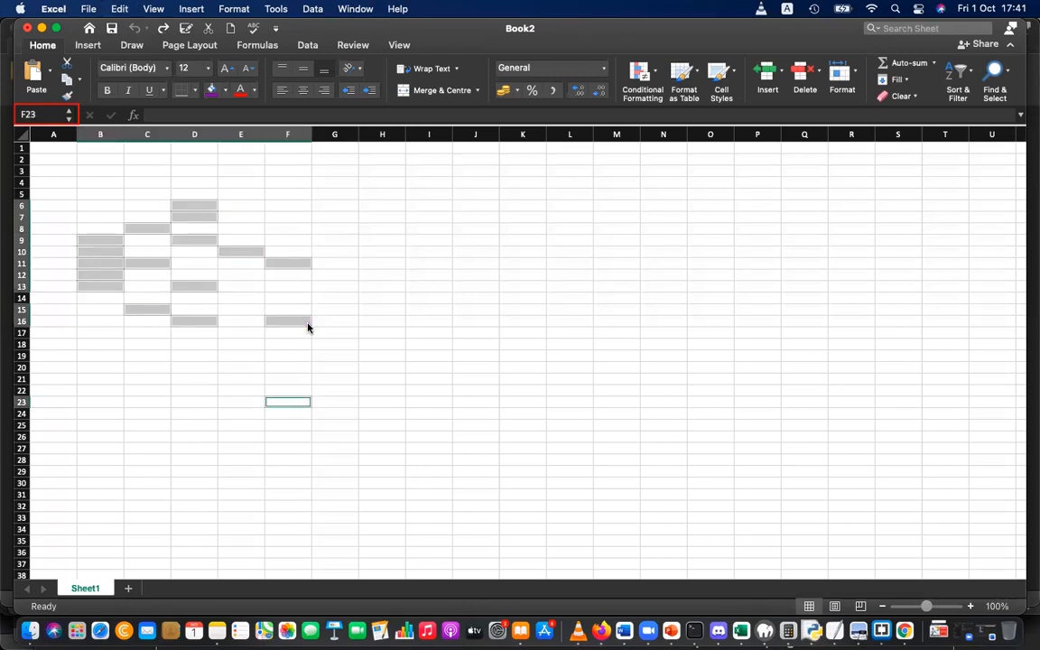
- Make a new multiple selection of cells H11, E10, G9, D6, C14, E22, H20, J12 and I5
{"action": "left_click", "coordinate": [368, 267]}
{"action": "left_click", "coordinate": [235, 253], "text": "super"}
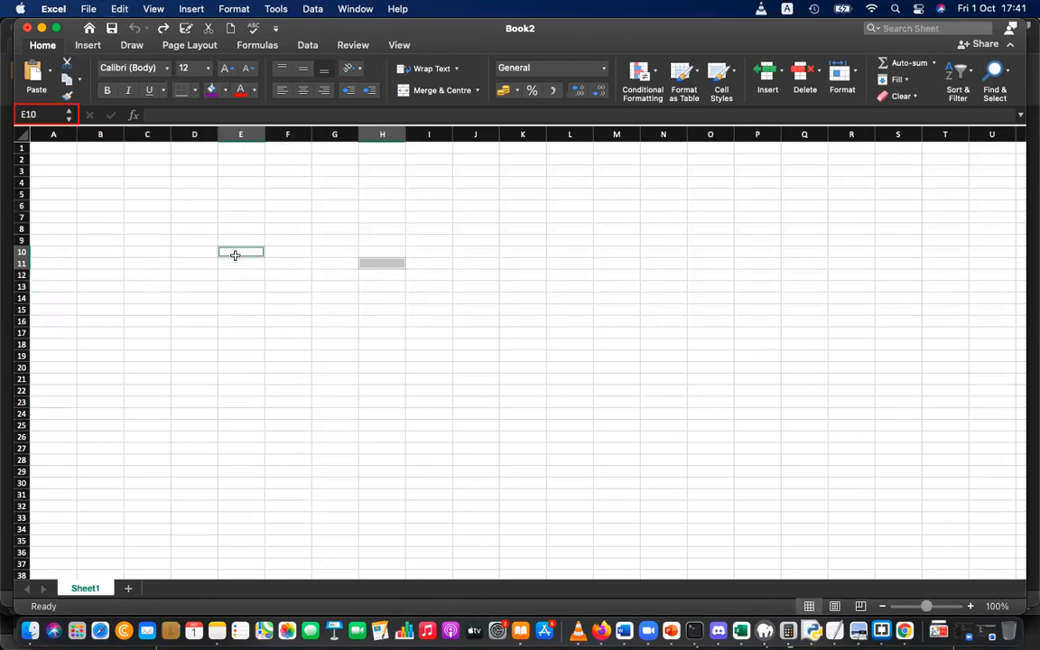
{"action": "left_click", "coordinate": [347, 238], "text": "super"}
{"action": "left_click", "coordinate": [211, 204], "text": "super"}
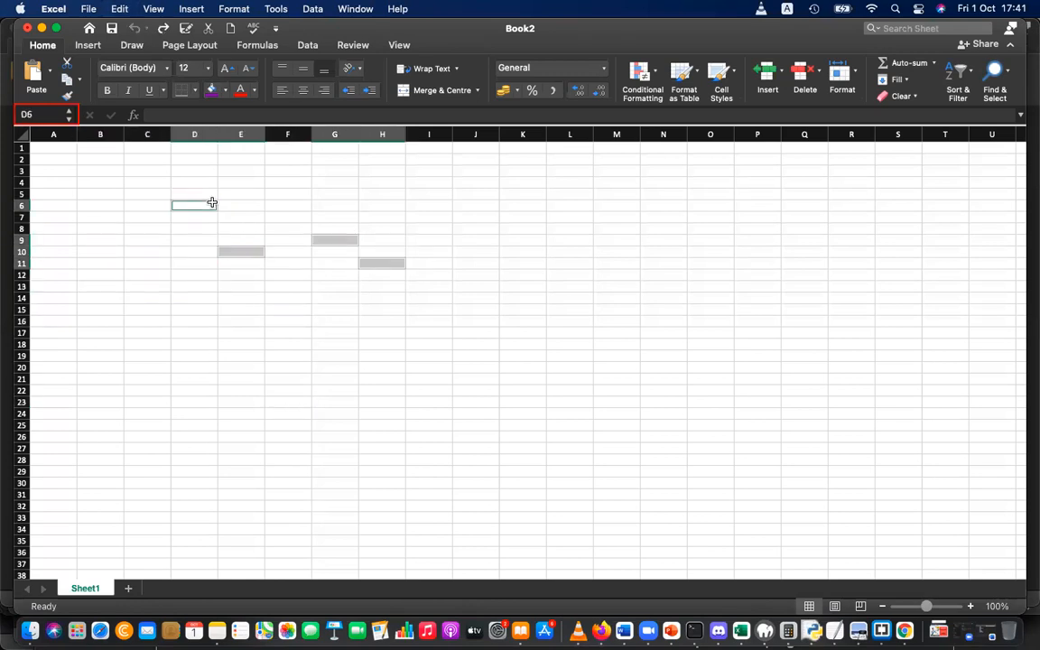
{"action": "left_click", "coordinate": [164, 297], "text": "super"}
{"action": "left_click", "coordinate": [246, 388], "text": "super"}
{"action": "left_click", "coordinate": [375, 366], "text": "super"}
{"action": "left_click", "coordinate": [455, 277], "text": "super"}
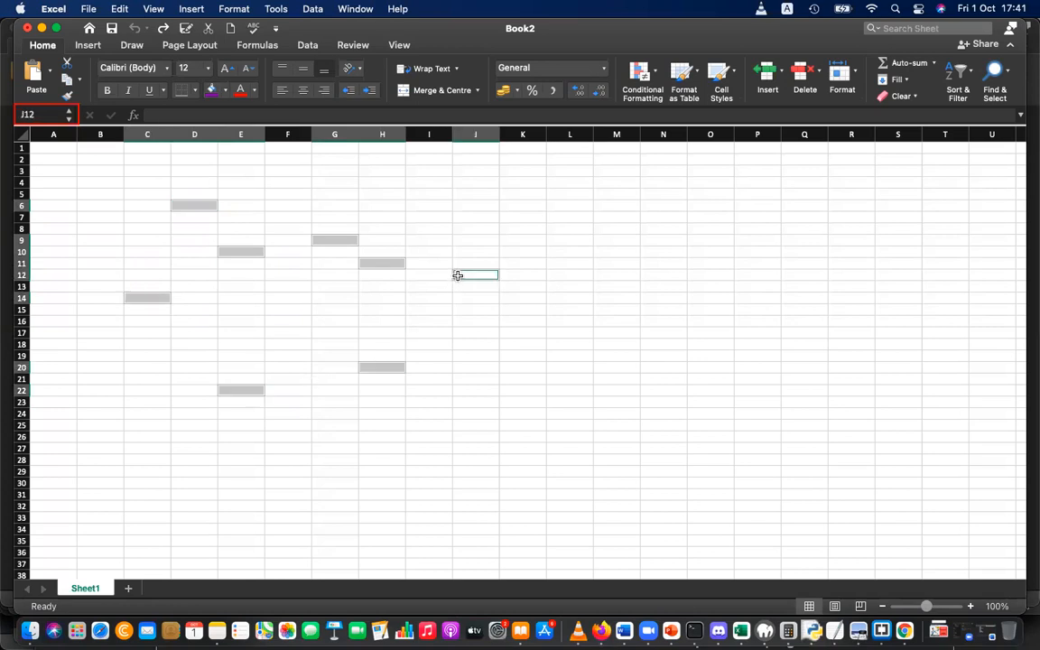
{"action": "left_click", "coordinate": [434, 190], "text": "super"}
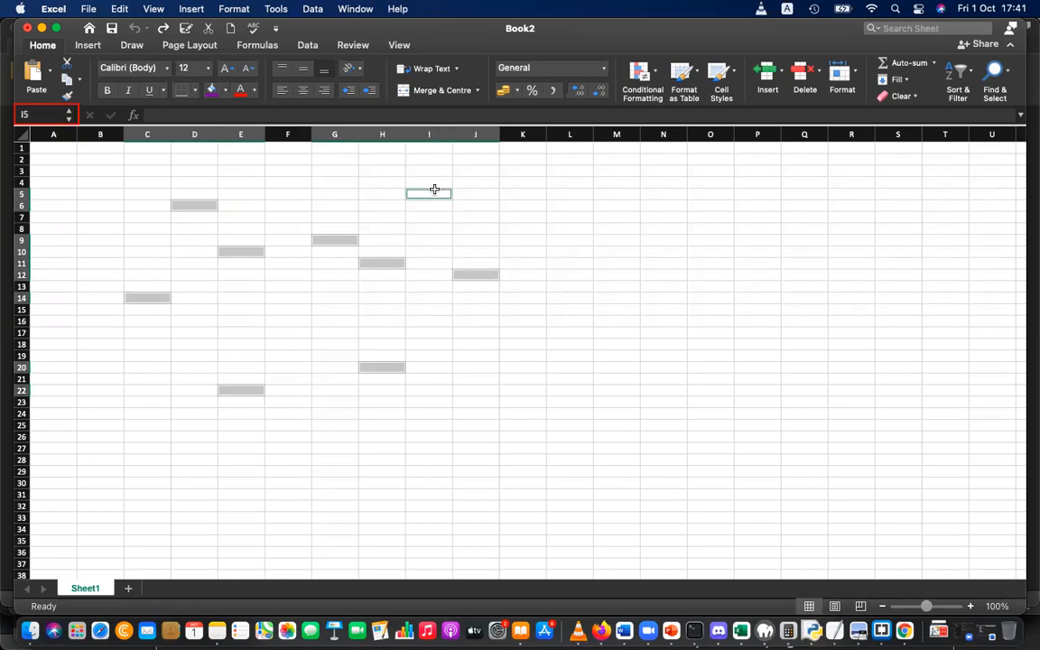
- Select the entire worksheet starting from cell G8, and clear the selection by choosing cell G13
{"action": "left_click", "coordinate": [347, 232]}
{"action": "key", "text": "super+a"}
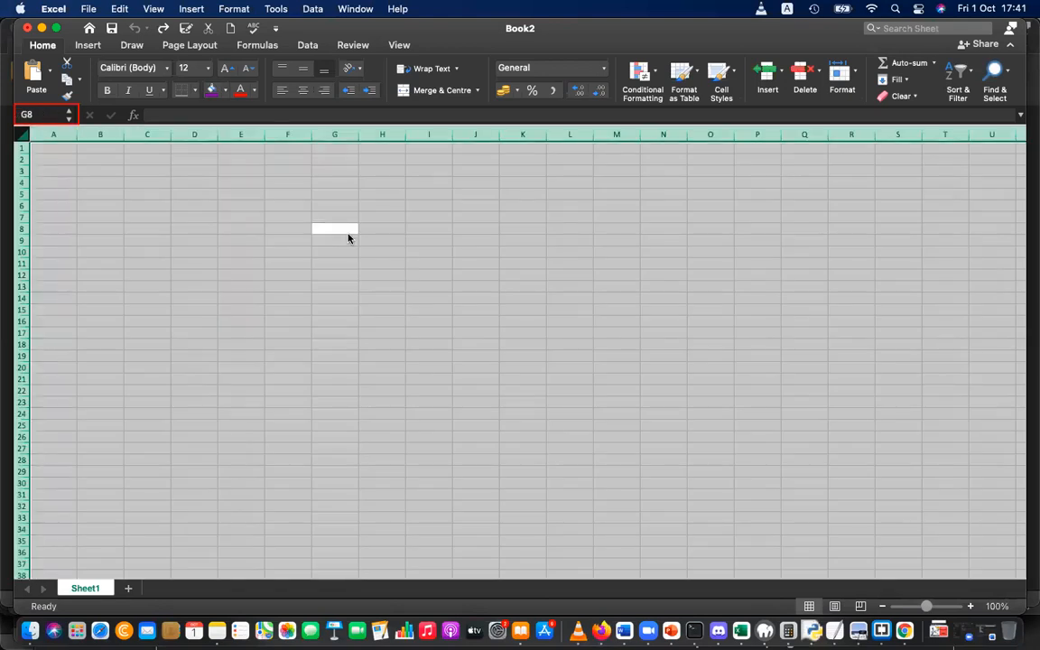
{"action": "left_click", "coordinate": [314, 288]}
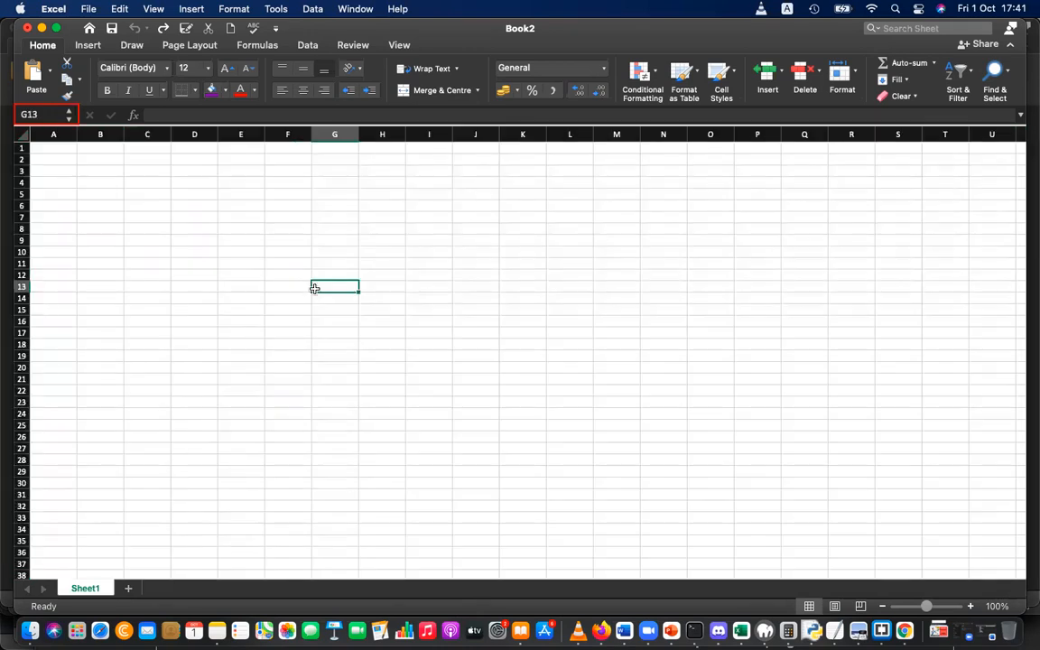
- Select the whole of column G and the whole of row 16 one after the other, ending on cell B9
{"action": "left_click", "coordinate": [334, 132]}
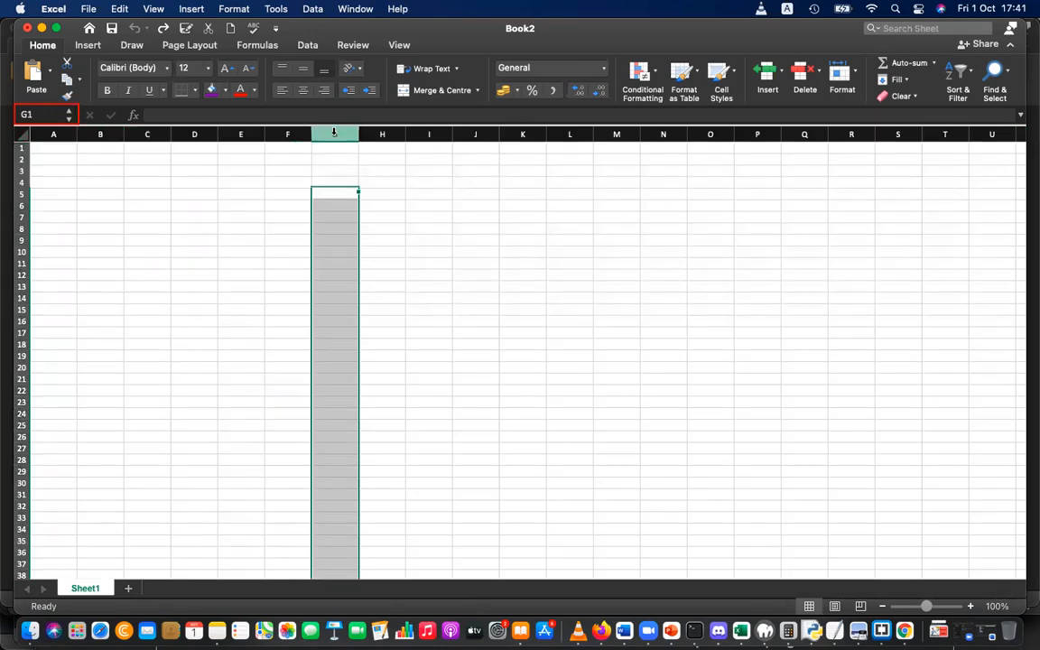
{"action": "left_click", "coordinate": [19, 321]}
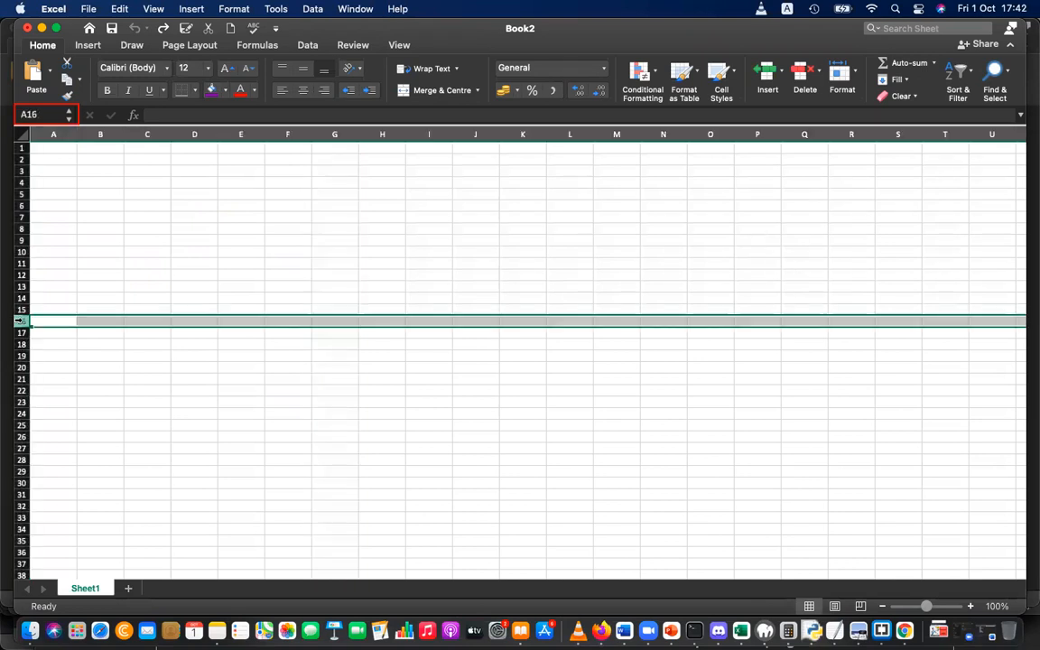
{"action": "left_click", "coordinate": [109, 239]}
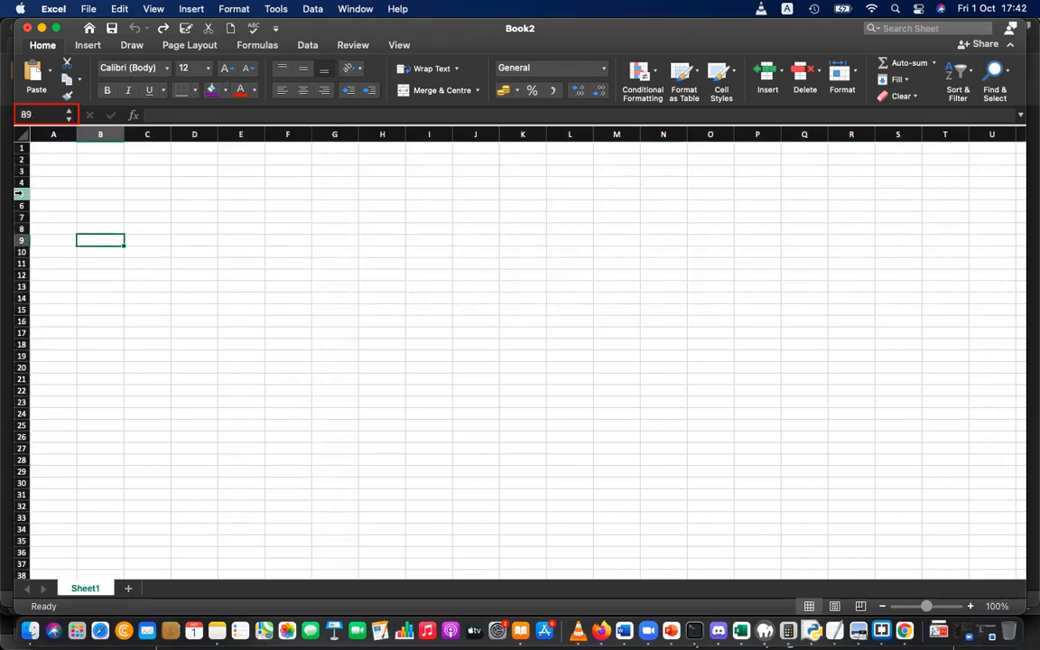
- Select rows 5, 7, 8, 6, 14 and 12 together as one multiple-row selection
{"action": "left_click", "coordinate": [19, 193]}
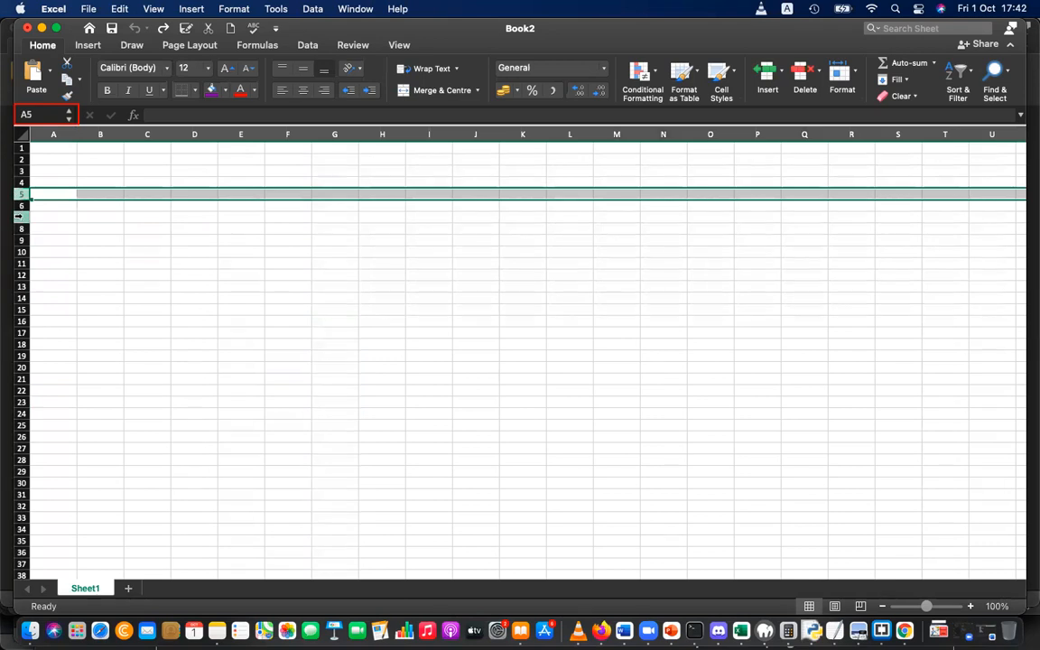
{"action": "left_click", "coordinate": [18, 217], "text": "super"}
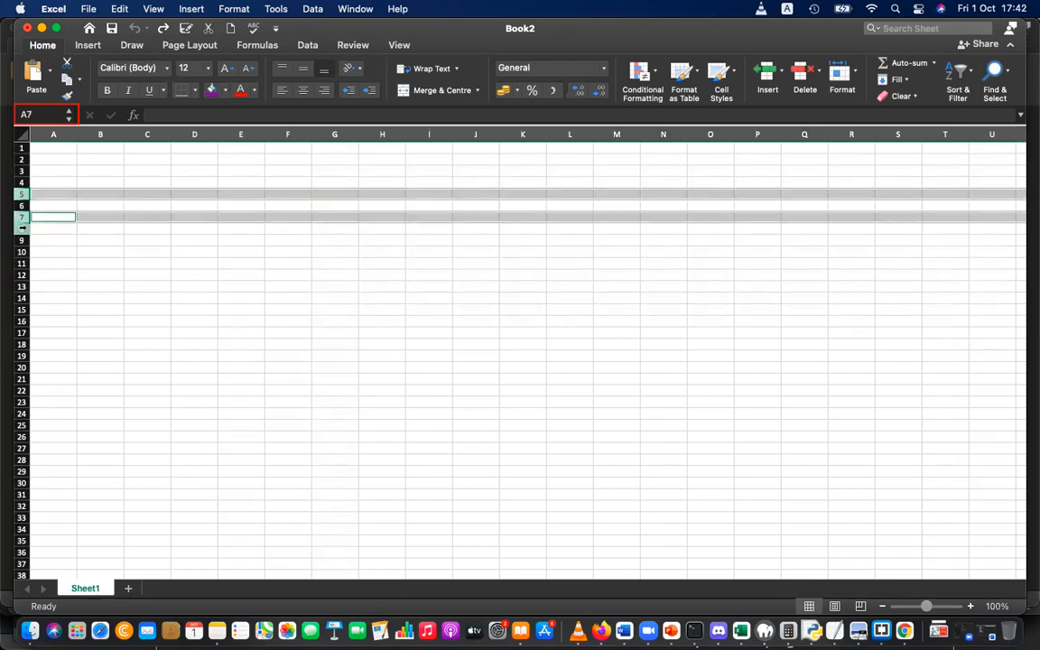
{"action": "left_click", "coordinate": [23, 228], "text": "super"}
{"action": "left_click", "coordinate": [21, 206], "text": "super"}
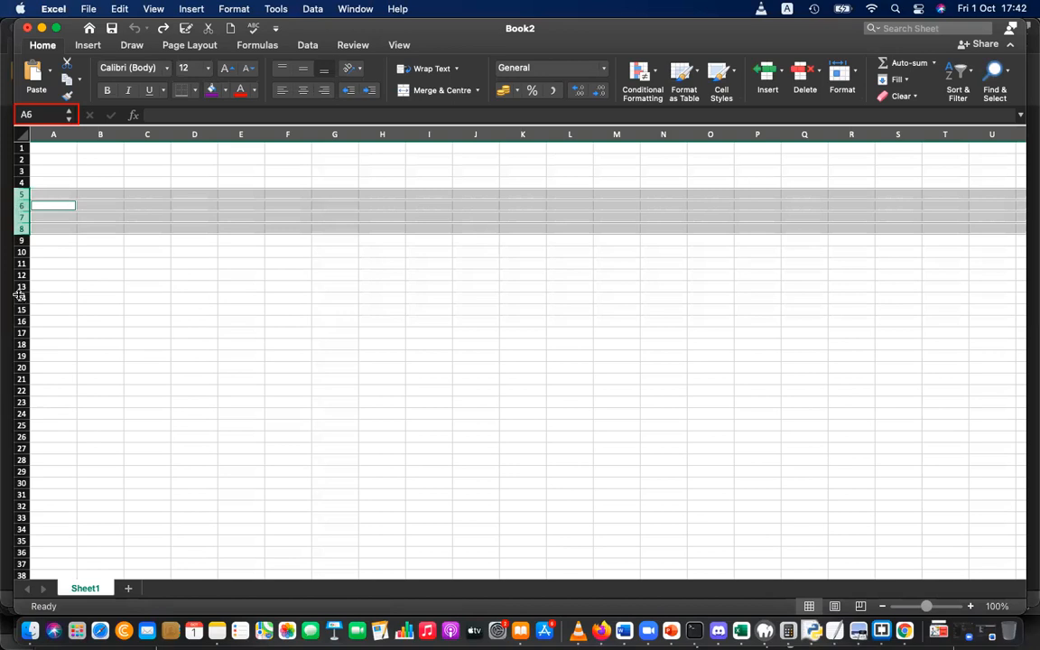
{"action": "left_click", "coordinate": [19, 298], "text": "super"}
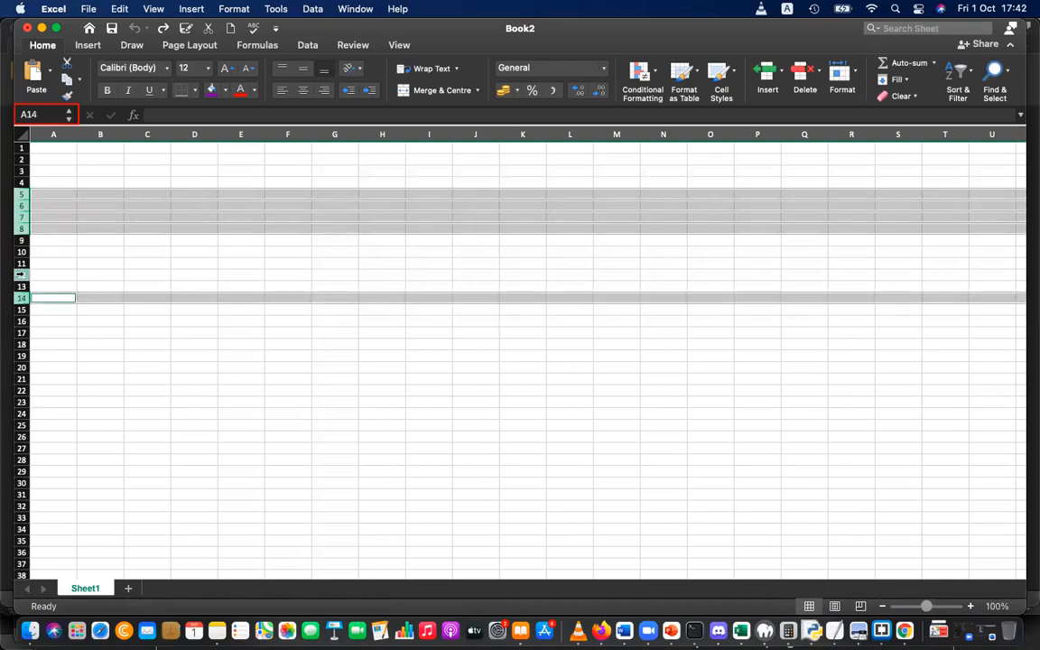
{"action": "left_click", "coordinate": [20, 275], "text": "super"}
- Fill the selected rows with purple, and undo the fill
{"action": "left_click", "coordinate": [210, 89]}
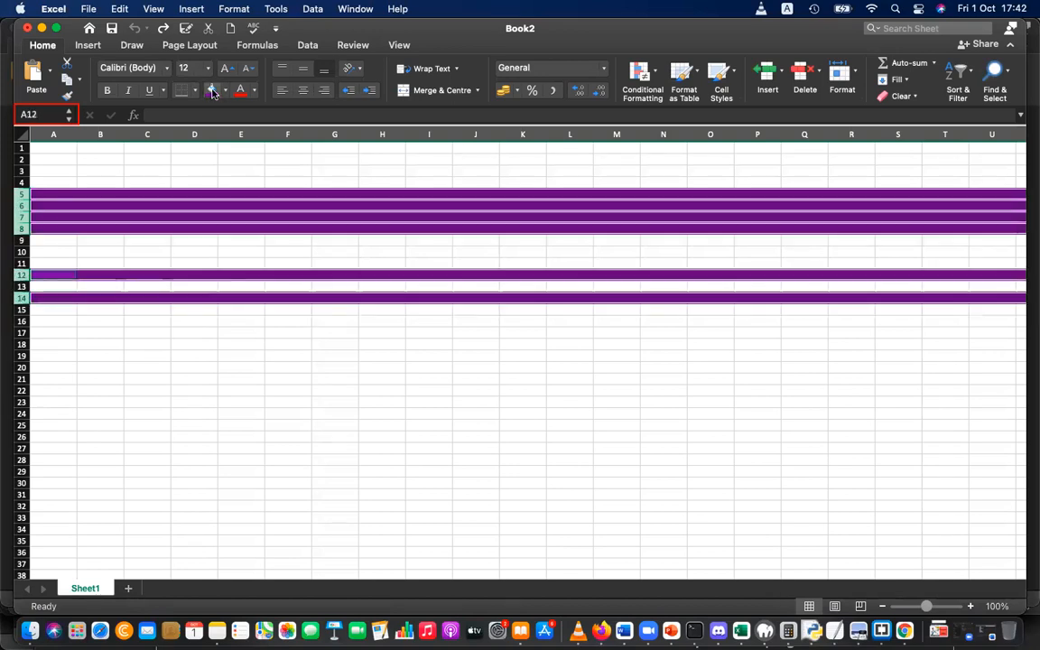
{"action": "left_click", "coordinate": [275, 419]}
{"action": "key", "text": "super+z"}
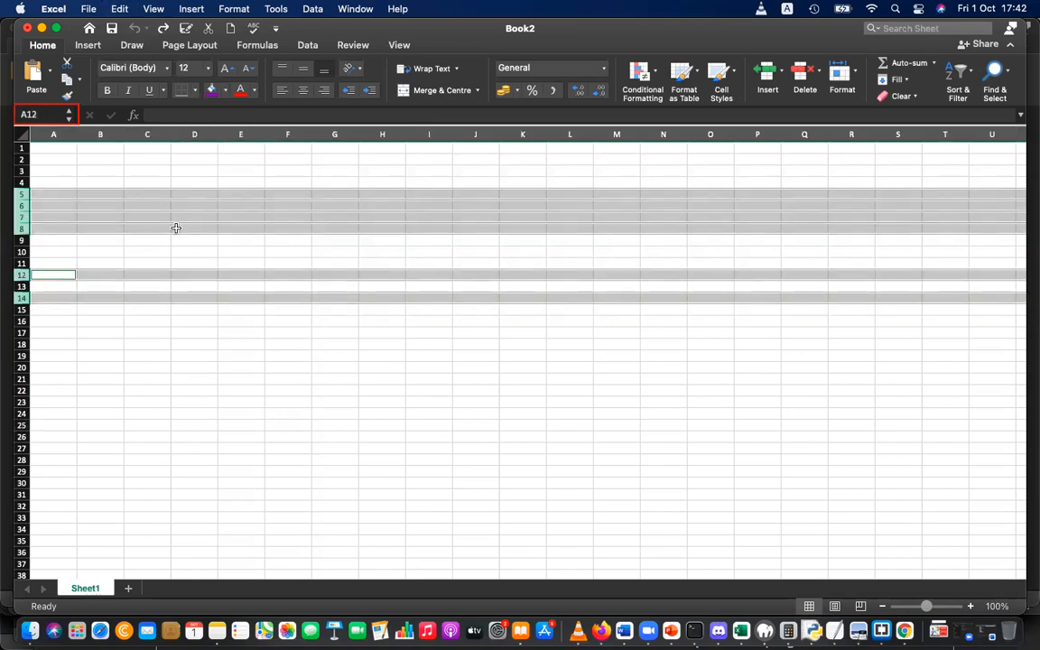
- Select columns C, F, H, G, K and N together as one multiple-column selection
{"action": "left_click", "coordinate": [146, 134]}
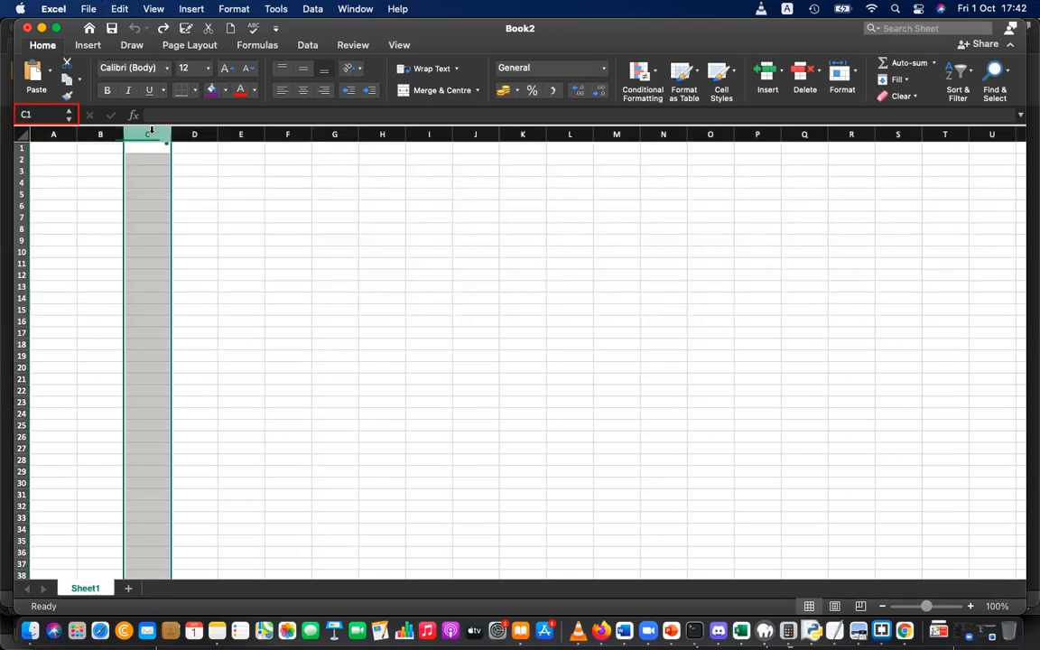
{"action": "left_click", "coordinate": [287, 133], "text": "super"}
{"action": "left_click", "coordinate": [382, 134], "text": "super"}
{"action": "left_click", "coordinate": [346, 134], "text": "super"}
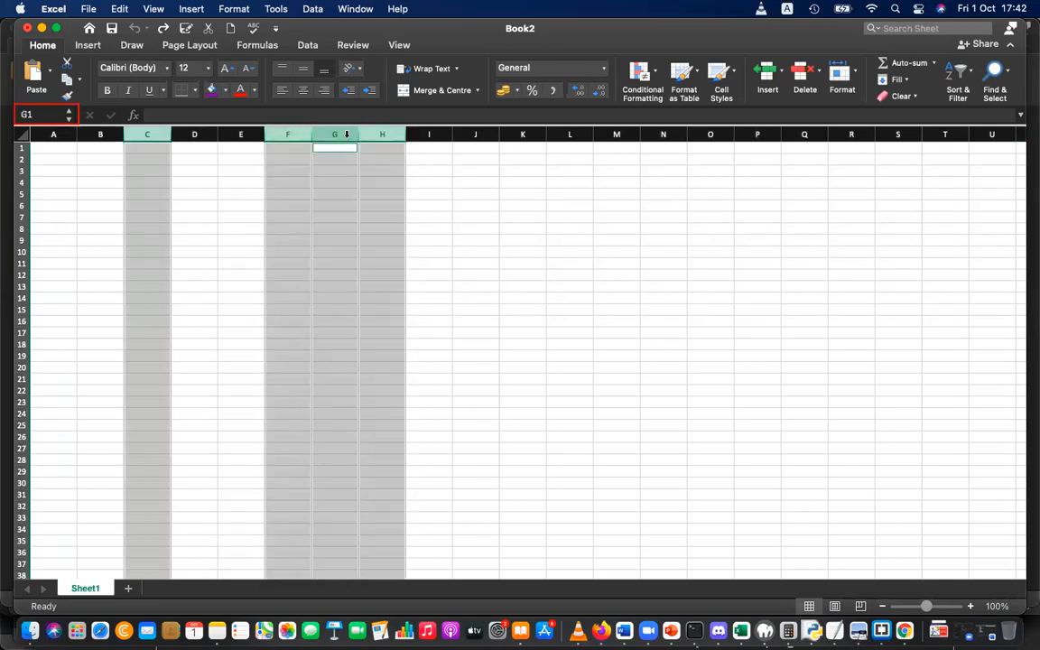
{"action": "left_click", "coordinate": [511, 134], "text": "super"}
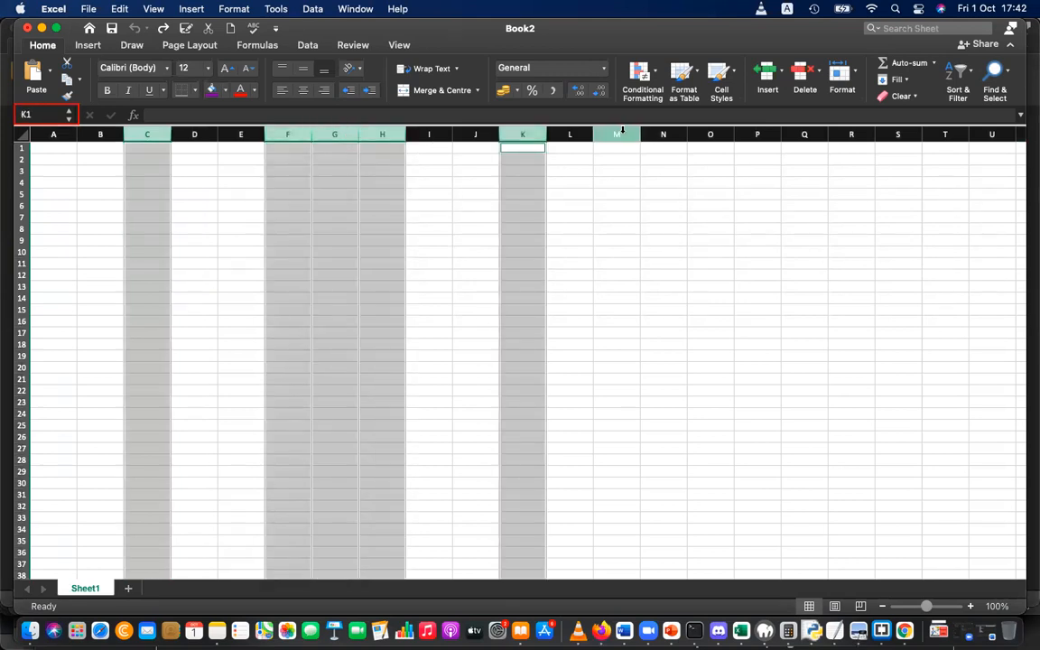
{"action": "left_click", "coordinate": [652, 131], "text": "super"}
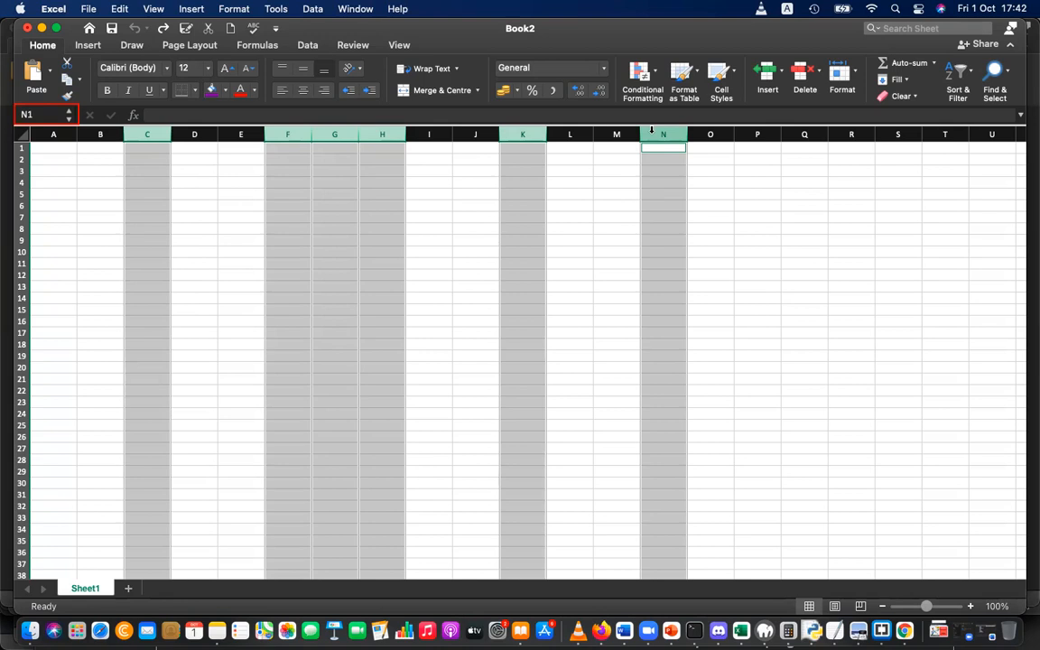
- Add rows 8, 12, 10 and 14 to the multiple-column selection
{"action": "left_click", "coordinate": [18, 228], "text": "super"}
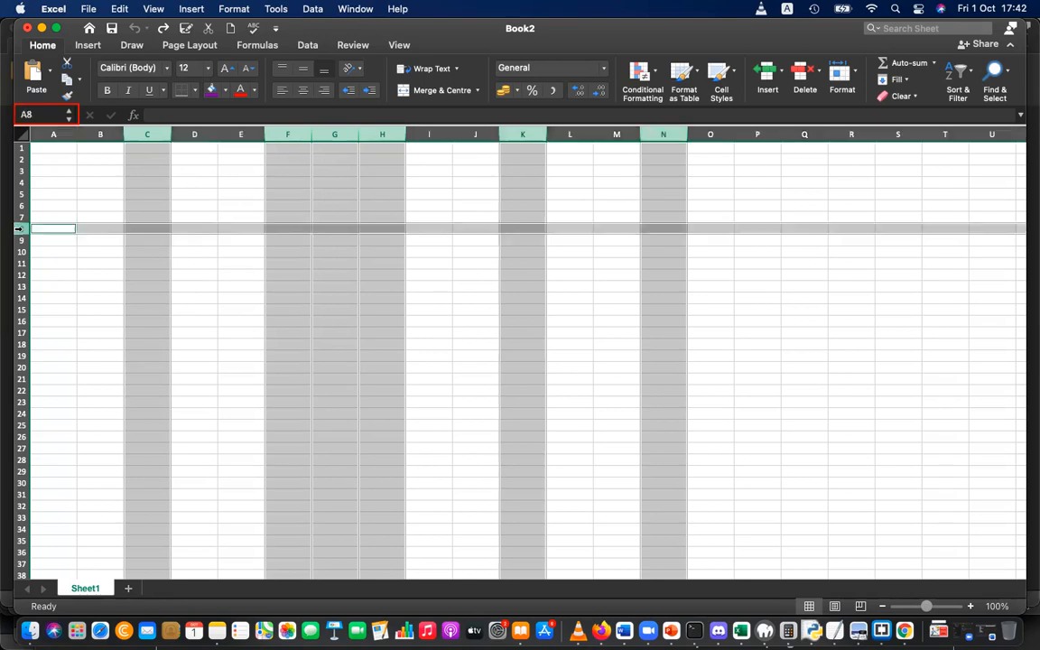
{"action": "left_click", "coordinate": [20, 275], "text": "super"}
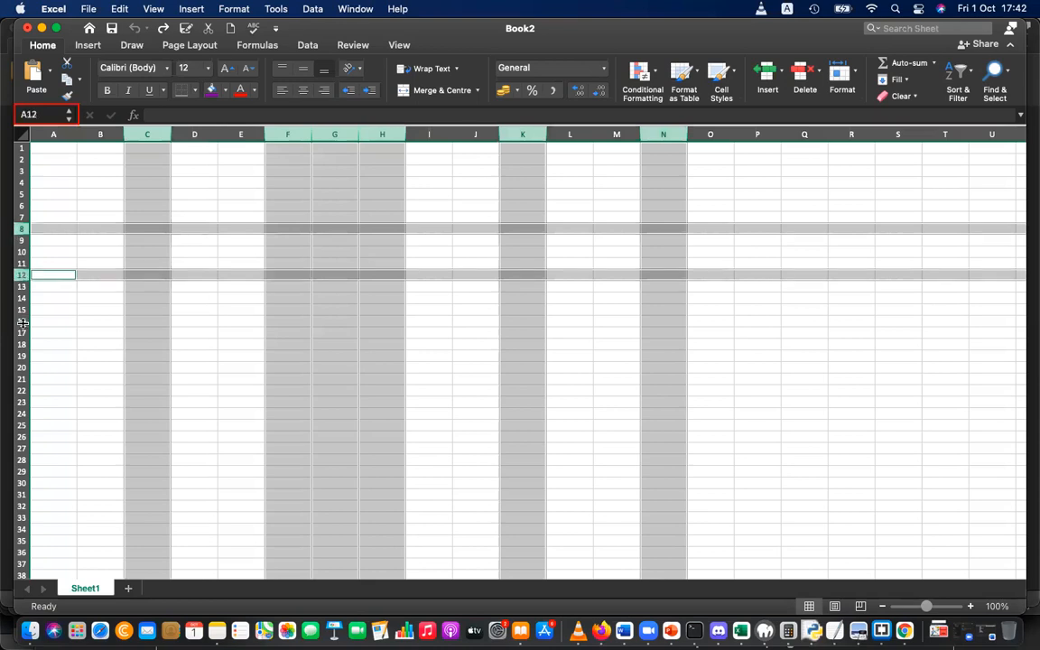
{"action": "left_click", "coordinate": [20, 251], "text": "super"}
{"action": "left_click", "coordinate": [18, 298], "text": "super"}
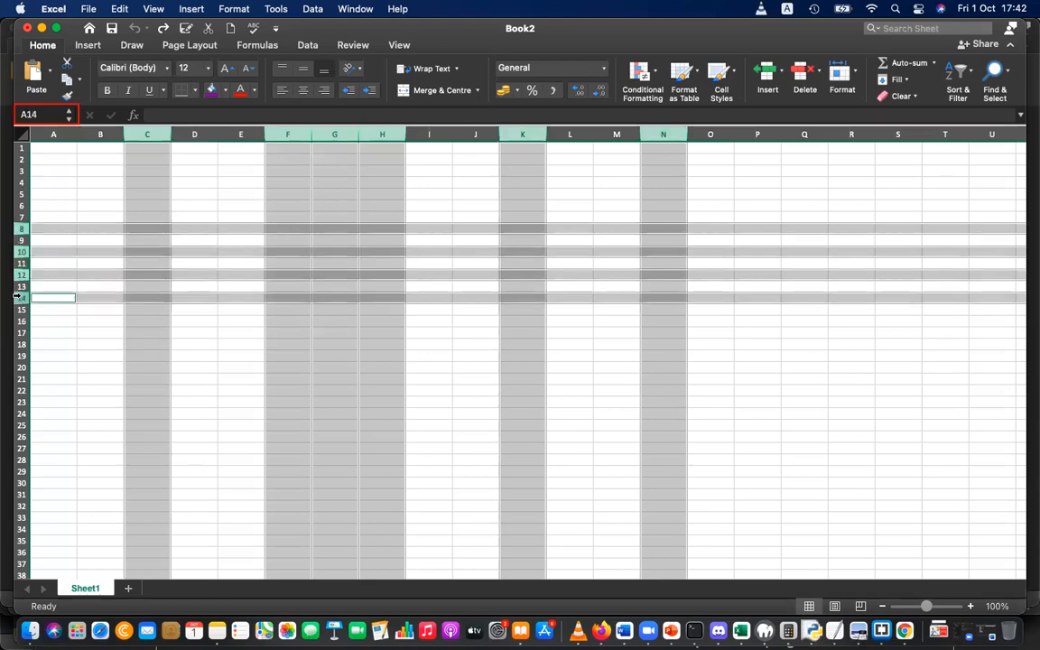
- Fill the selected rows and columns with purple, undo the fill, and clear the selection by choosing cell J26
{"action": "left_click", "coordinate": [210, 89]}
{"action": "left_click", "coordinate": [378, 439]}
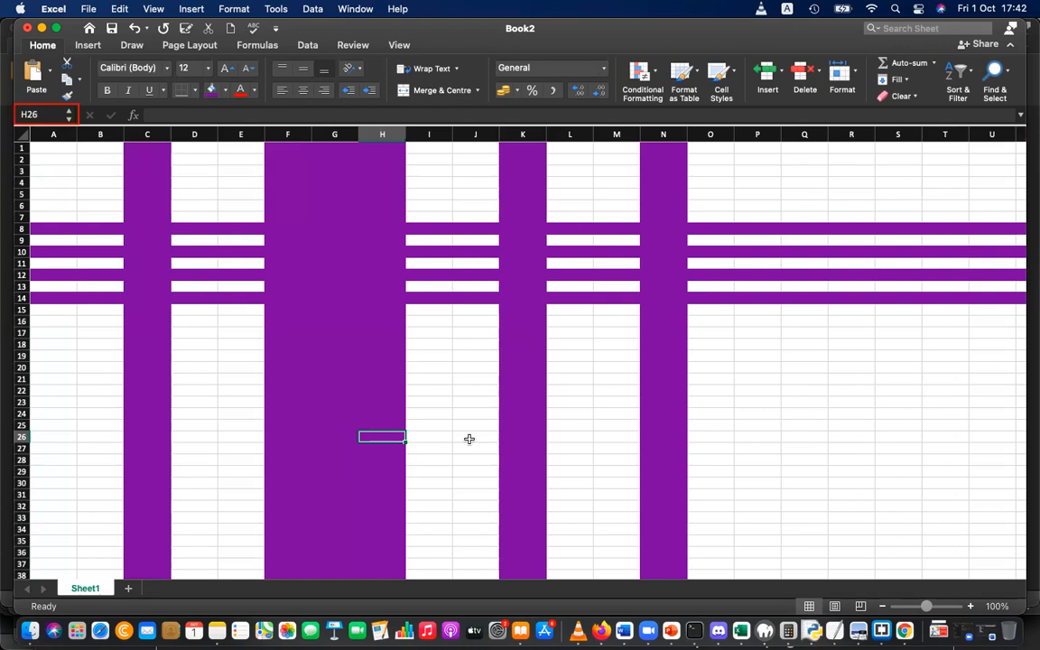
{"action": "key", "text": "super+z"}
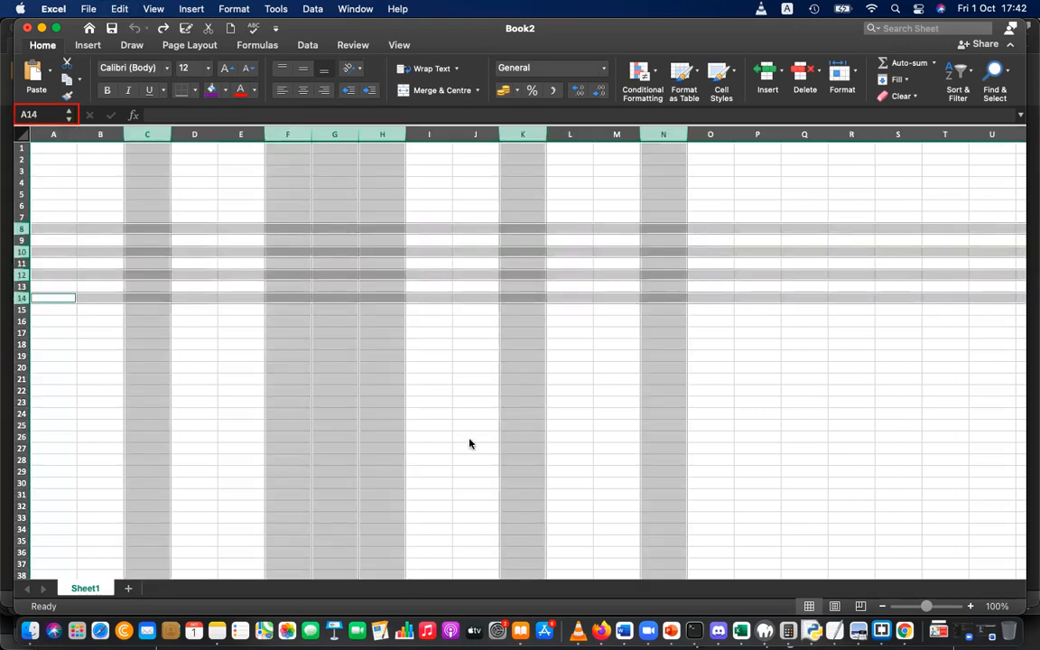
{"action": "left_click", "coordinate": [469, 443]}
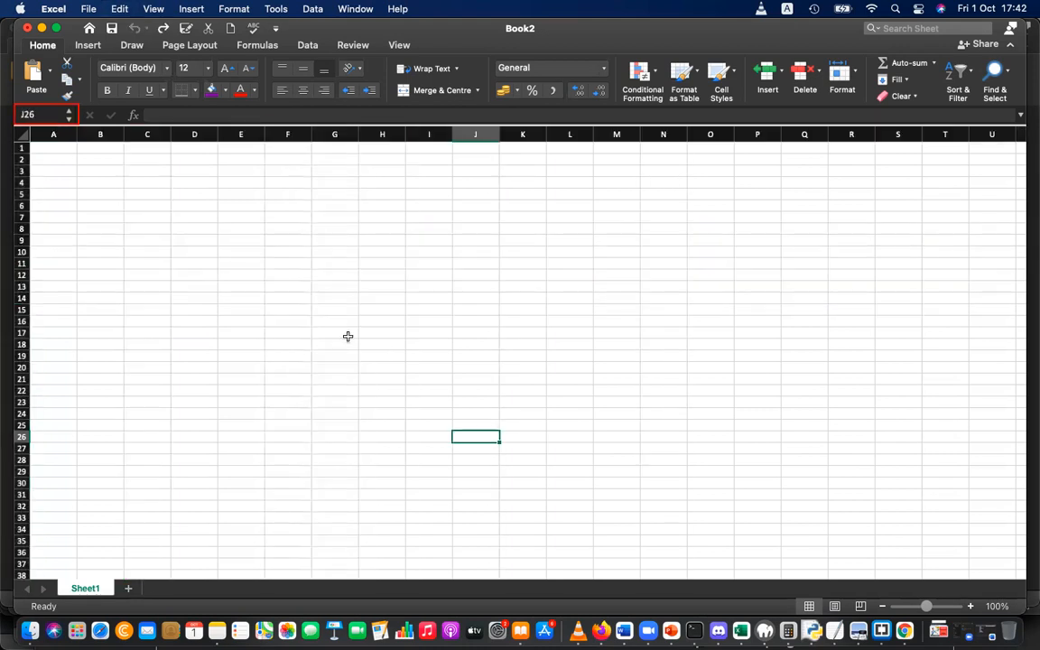
{"action": "left_click_drag", "start_coordinate": [142, 204], "coordinate": [139, 285]}
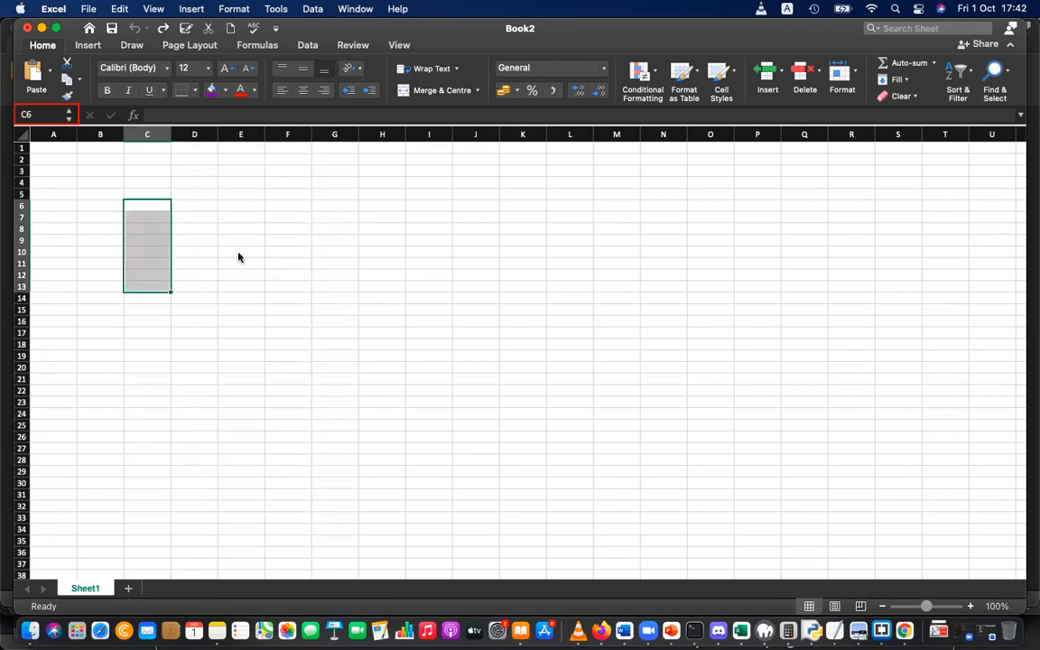
{"action": "right_click", "coordinate": [240, 217]}
{"action": "left_click", "coordinate": [136, 223]}
{"action": "left_click_drag", "start_coordinate": [135, 222], "coordinate": [144, 291]}
{"action": "right_click", "coordinate": [240, 221]}
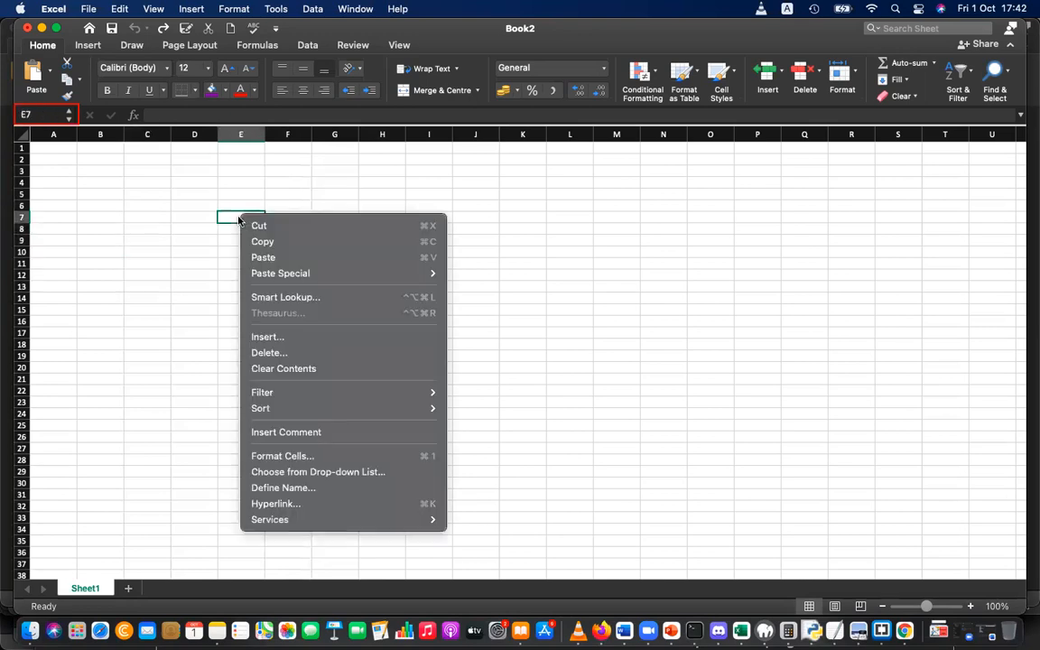
{"action": "left_click", "coordinate": [213, 217]}
- Select the range C7 to C11, change its end cell to C18 and M11, and clear the selection
{"action": "left_click_drag", "start_coordinate": [149, 218], "coordinate": [154, 266]}
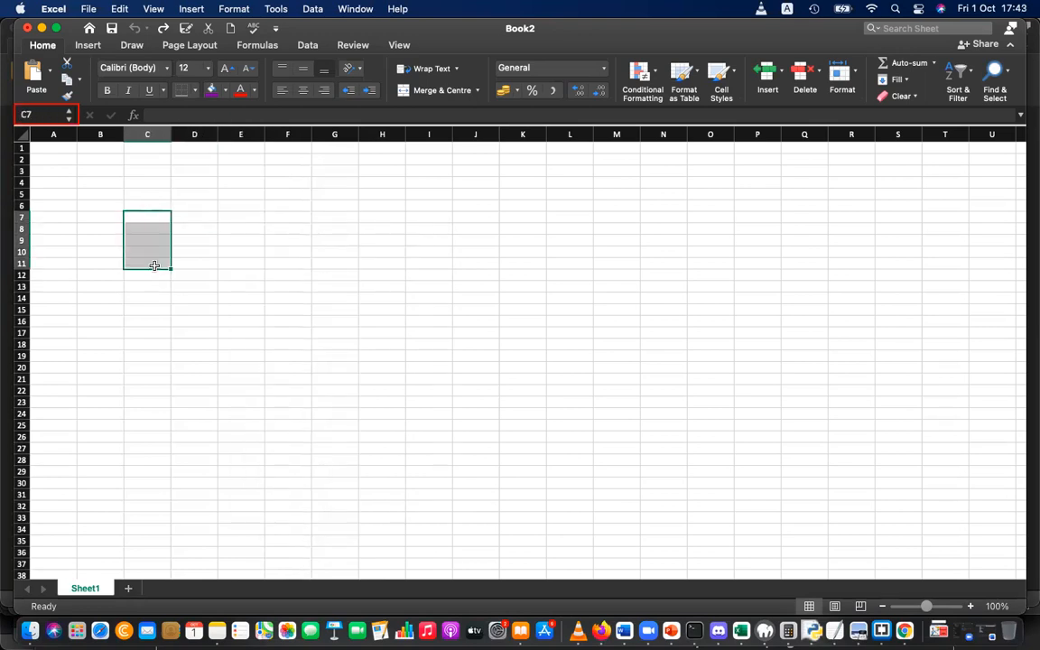
{"action": "left_click_drag", "start_coordinate": [283, 247], "coordinate": [297, 275]}
{"action": "left_click_drag", "start_coordinate": [244, 360], "coordinate": [128, 339]}
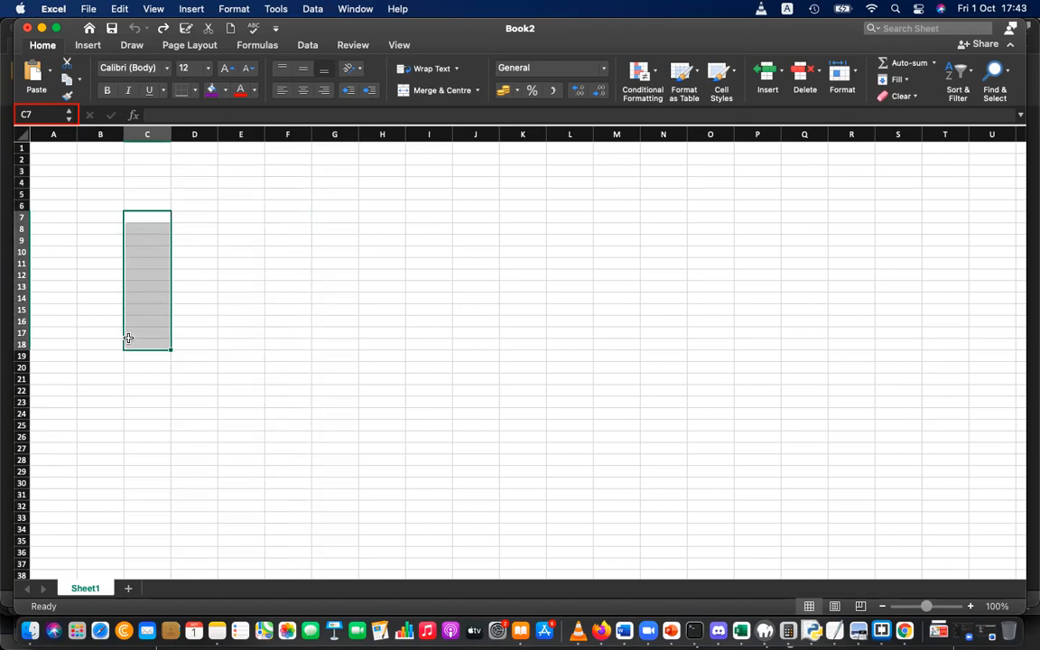
{"action": "left_click", "coordinate": [603, 261], "text": "shift"}
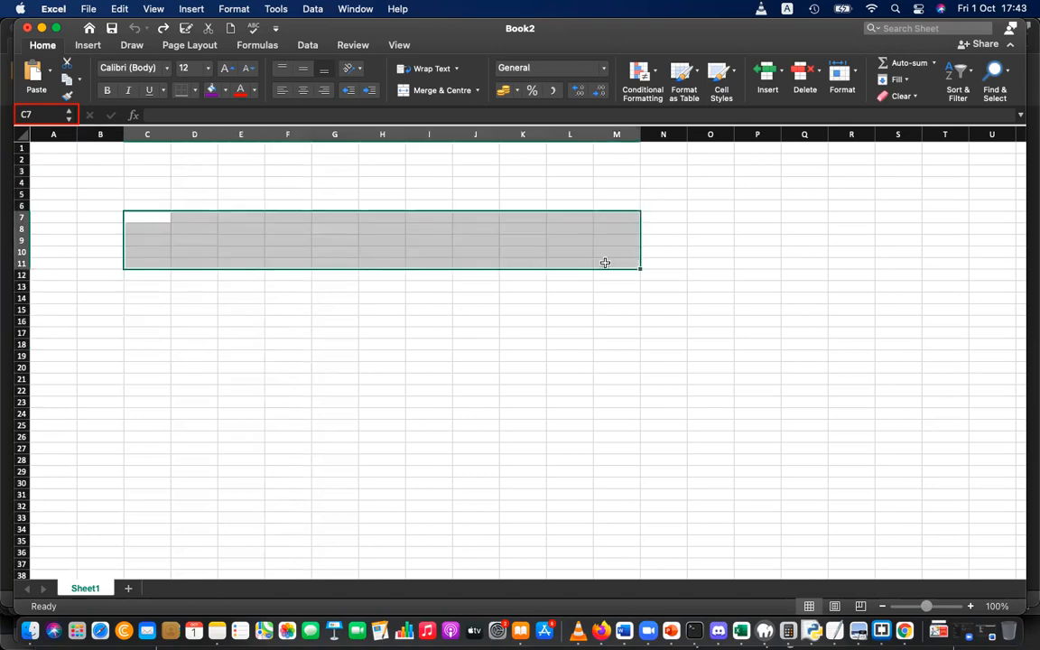
{"action": "left_click", "coordinate": [585, 411], "text": "shift"}
{"action": "left_click", "coordinate": [376, 446]}
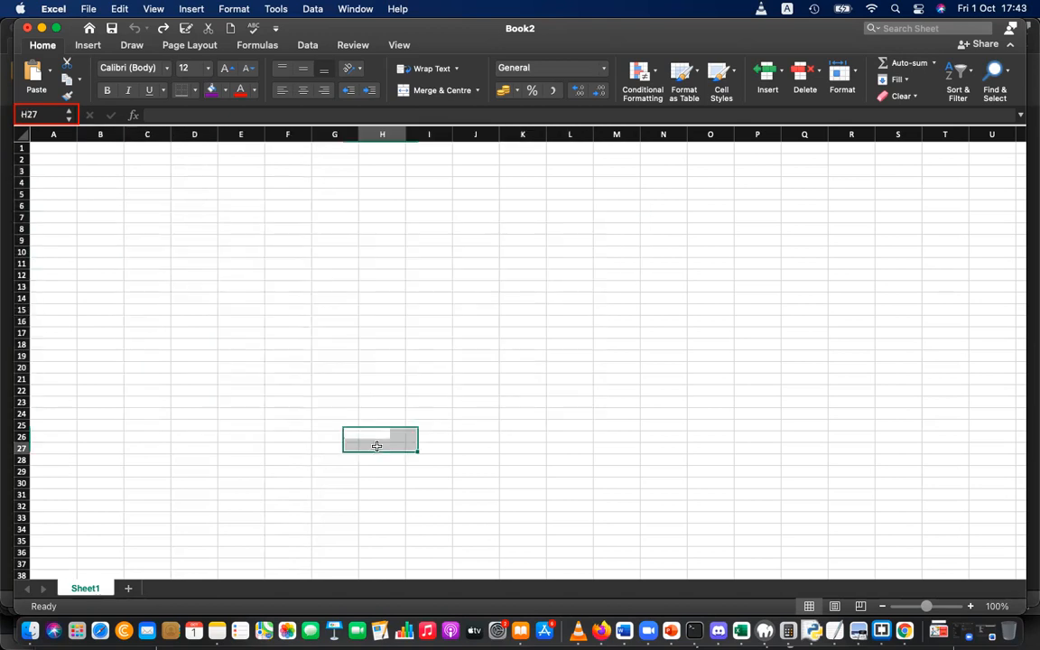
- Select the cell range C7 to L21, and replace that selection with the range C4 to H8
{"action": "left_click", "coordinate": [148, 220]}
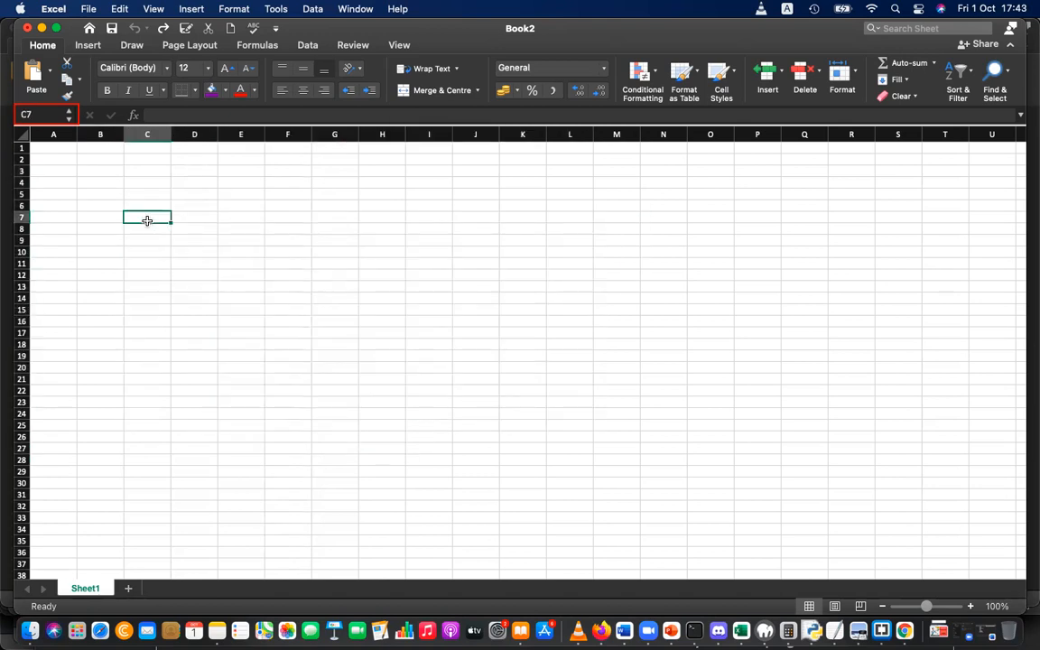
{"action": "left_click", "coordinate": [578, 377], "text": "shift"}
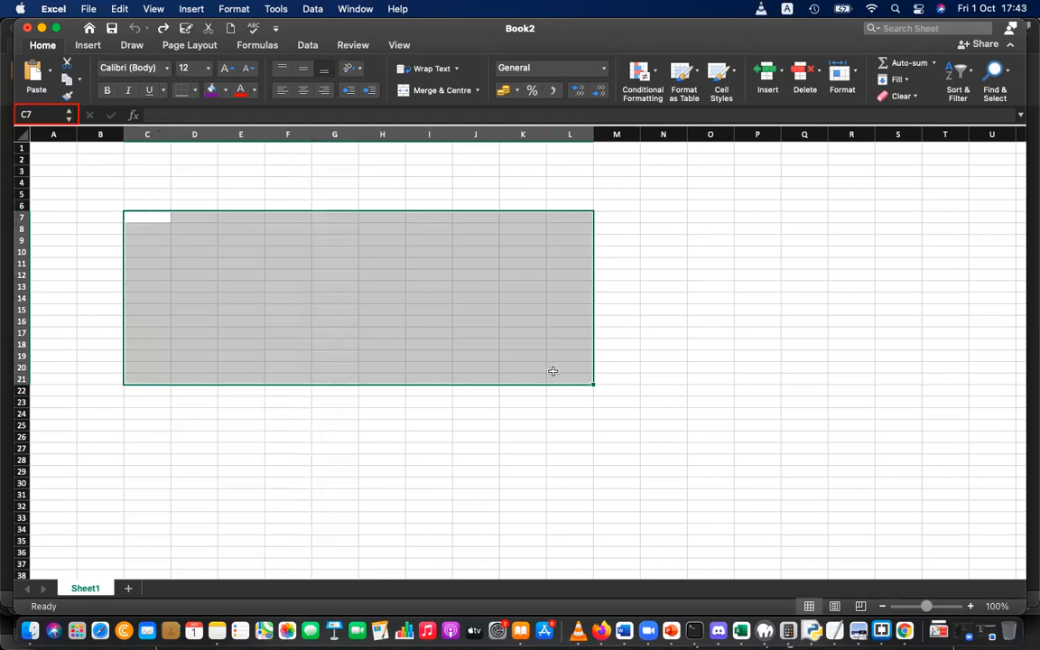
{"action": "left_click", "coordinate": [416, 479]}
{"action": "left_click", "coordinate": [141, 187]}
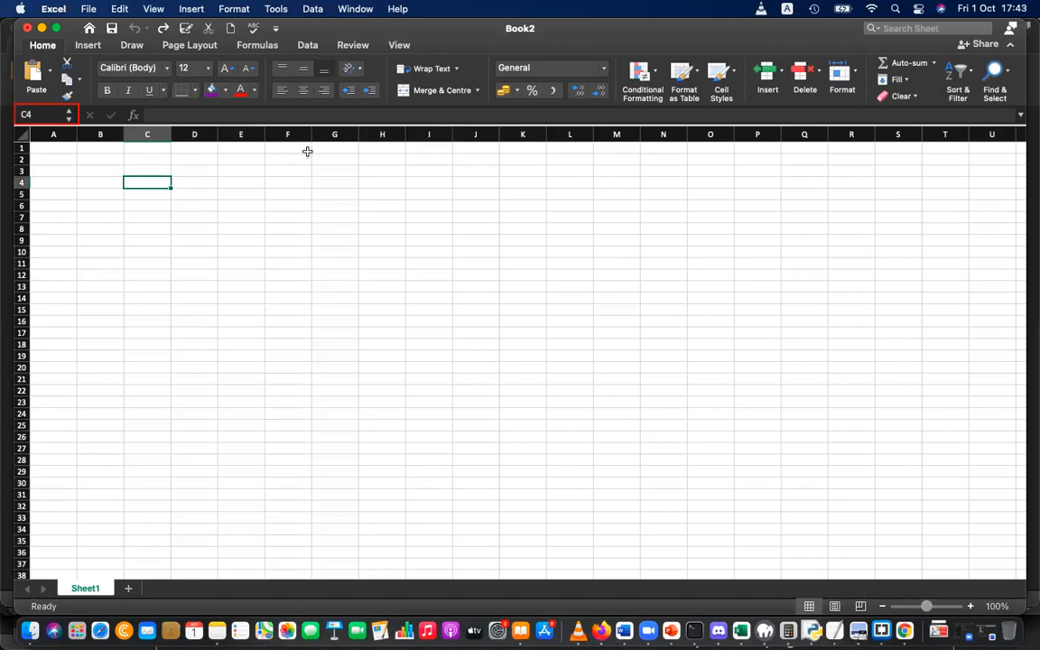
{"action": "left_click", "coordinate": [383, 228], "text": "shift"}
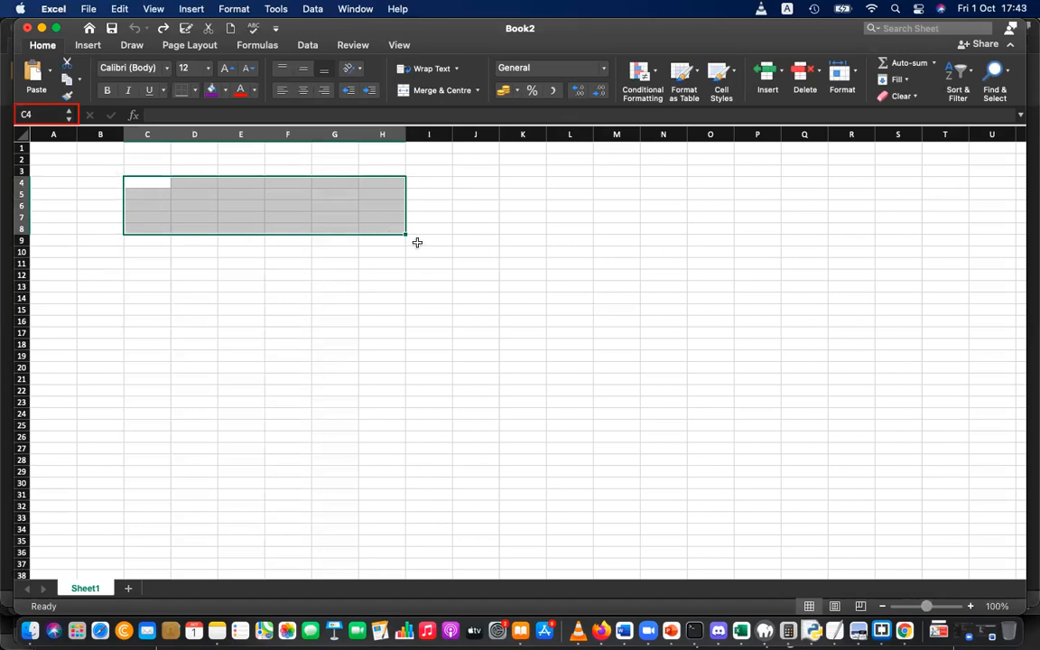
- Switch to the Word notes and review the selection methods and the section on functions and formulas in Excel
{"action": "key", "text": "super+Tab"}
{"action": "scroll", "coordinate": [459, 377], "scroll_direction": "down", "scroll_amount": 3}
{"action": "scroll", "coordinate": [458, 378], "scroll_direction": "down", "scroll_amount": 1}
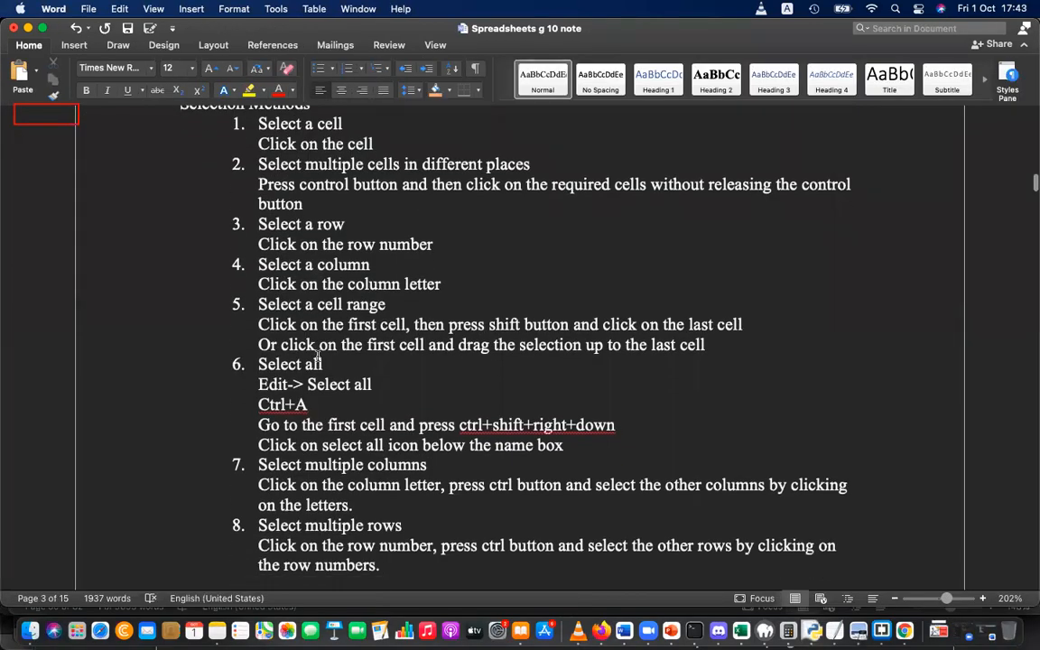
{"action": "scroll", "coordinate": [317, 358], "scroll_direction": "down", "scroll_amount": 15}
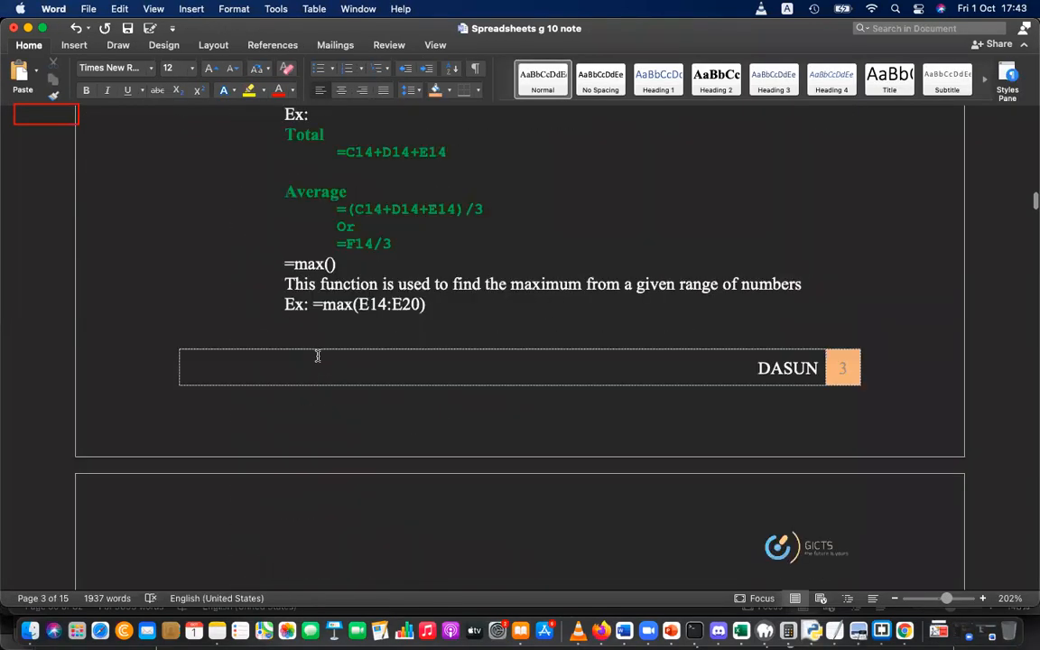
{"action": "scroll", "coordinate": [318, 361], "scroll_direction": "up", "scroll_amount": 5}
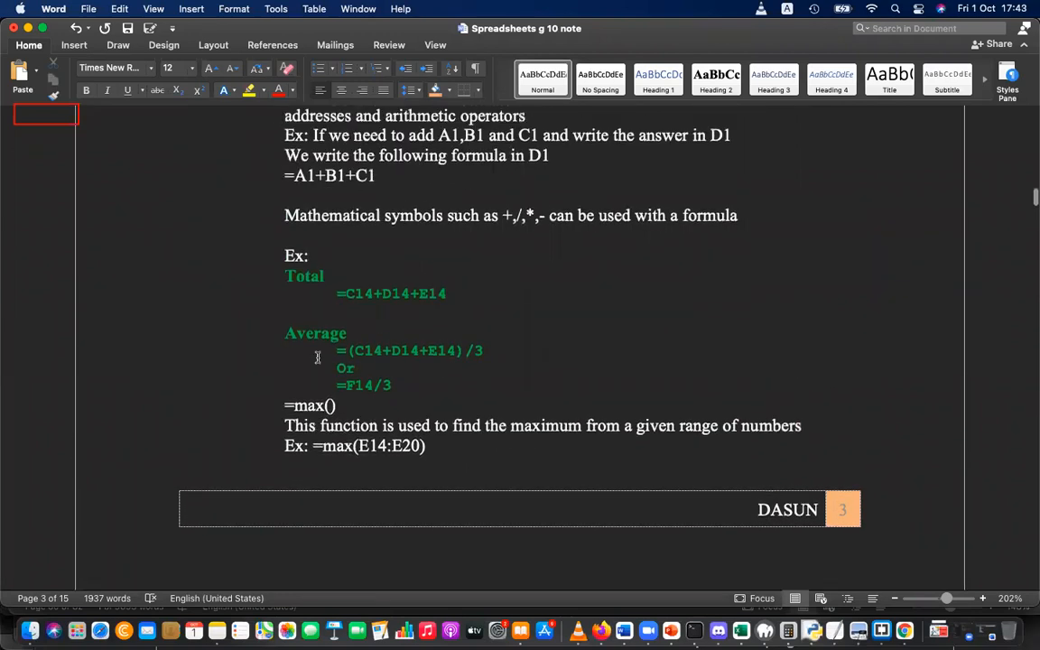
{"action": "scroll", "coordinate": [318, 358], "scroll_direction": "up", "scroll_amount": 1}
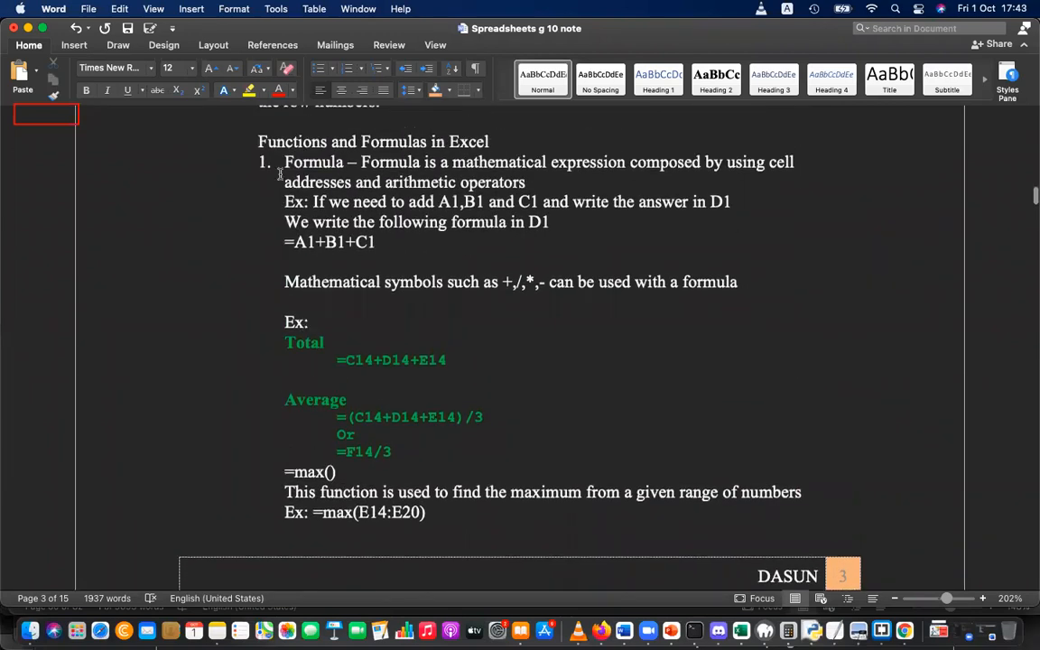
- Insert a page break before the heading "Functions and Formulas in Excel" so the section starts on its own page
{"action": "triple_click", "coordinate": [259, 142]}
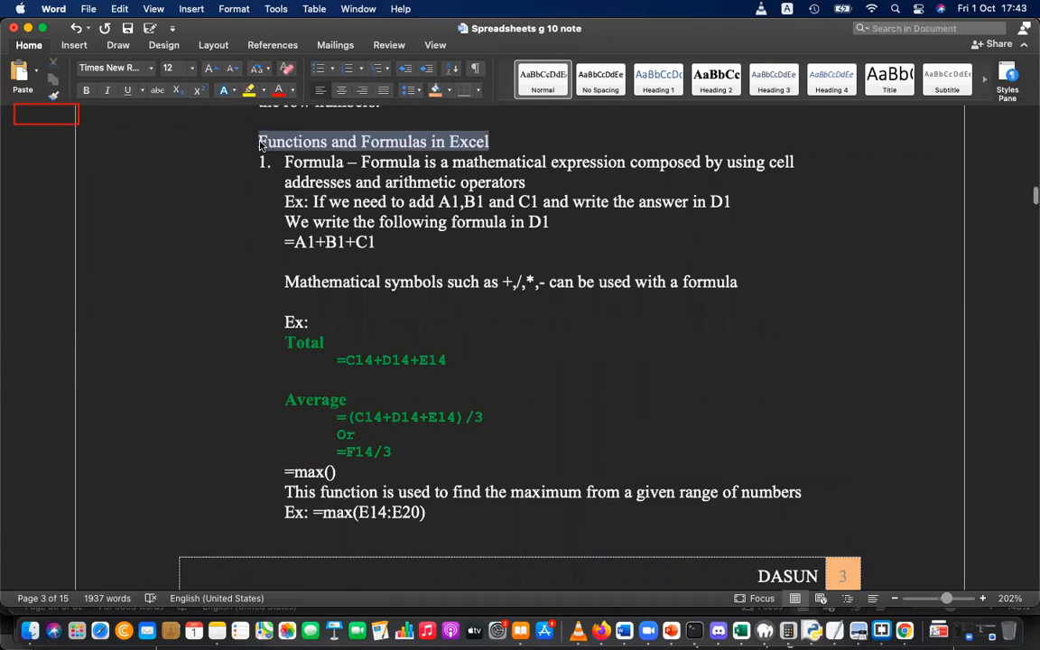
{"action": "left_click", "coordinate": [259, 142]}
{"action": "key", "text": "super+Return"}
- Examine the English and Sinhala notes on navigation, cell selection, functions and formulas, and return to the Functions and Formulas in Excel section
{"action": "scroll", "coordinate": [391, 386], "scroll_direction": "down", "scroll_amount": 10}
{"action": "scroll", "coordinate": [390, 380], "scroll_direction": "up", "scroll_amount": 5}
{"action": "scroll", "coordinate": [391, 380], "scroll_direction": "down", "scroll_amount": 4}
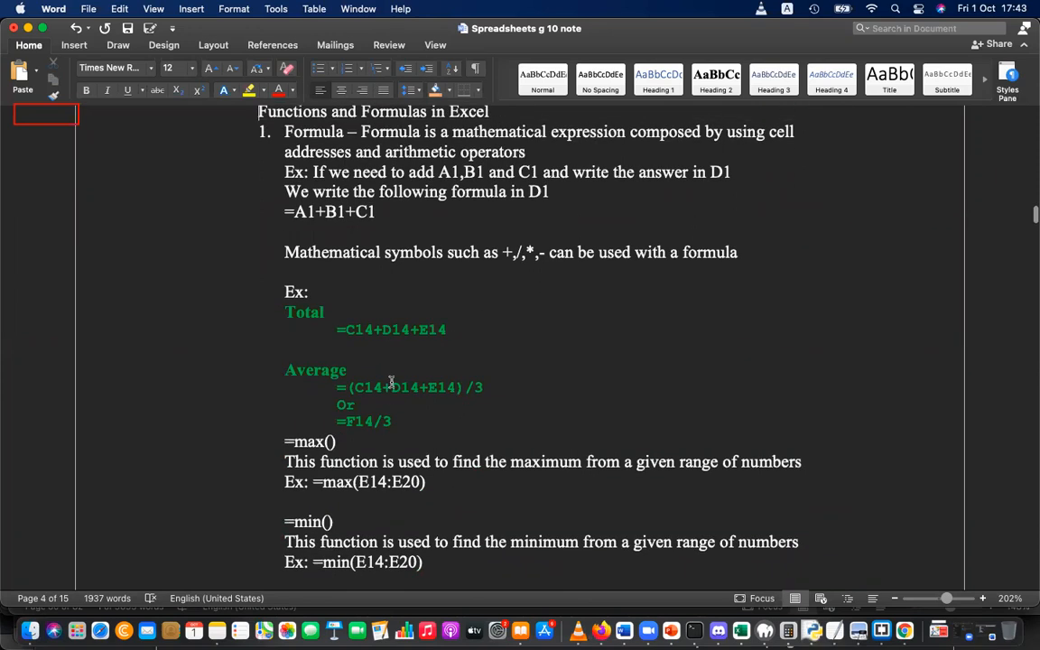
{"action": "scroll", "coordinate": [391, 380], "scroll_direction": "down", "scroll_amount": 20}
{"action": "scroll", "coordinate": [391, 381], "scroll_direction": "down", "scroll_amount": 20}
{"action": "scroll", "coordinate": [391, 381], "scroll_direction": "down", "scroll_amount": 20}
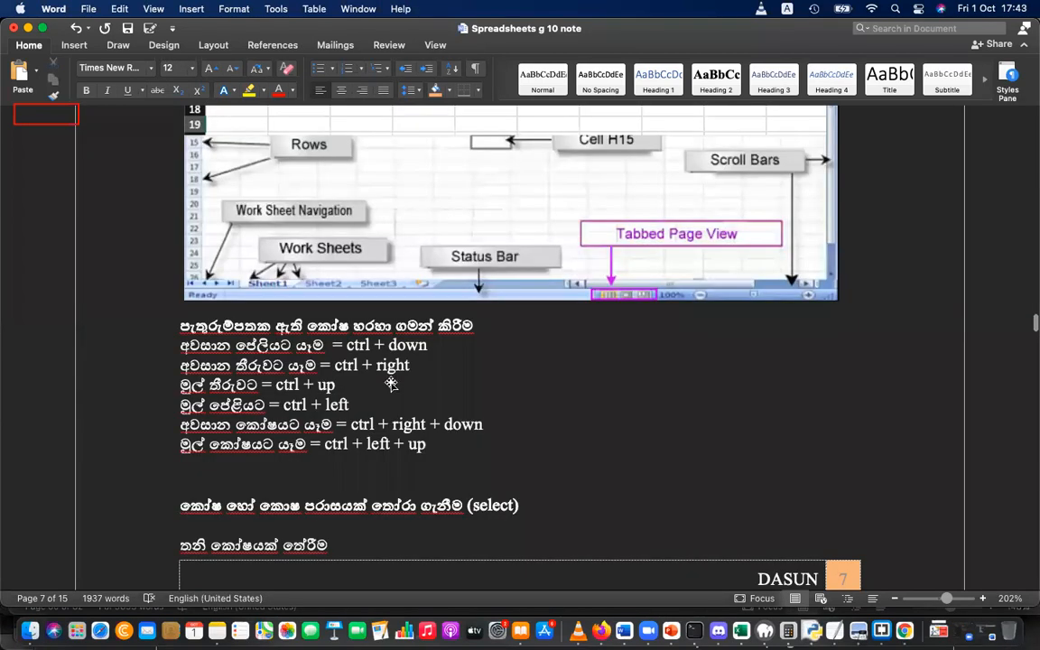
{"action": "scroll", "coordinate": [391, 384], "scroll_direction": "down", "scroll_amount": 10}
{"action": "scroll", "coordinate": [390, 385], "scroll_direction": "up", "scroll_amount": 2}
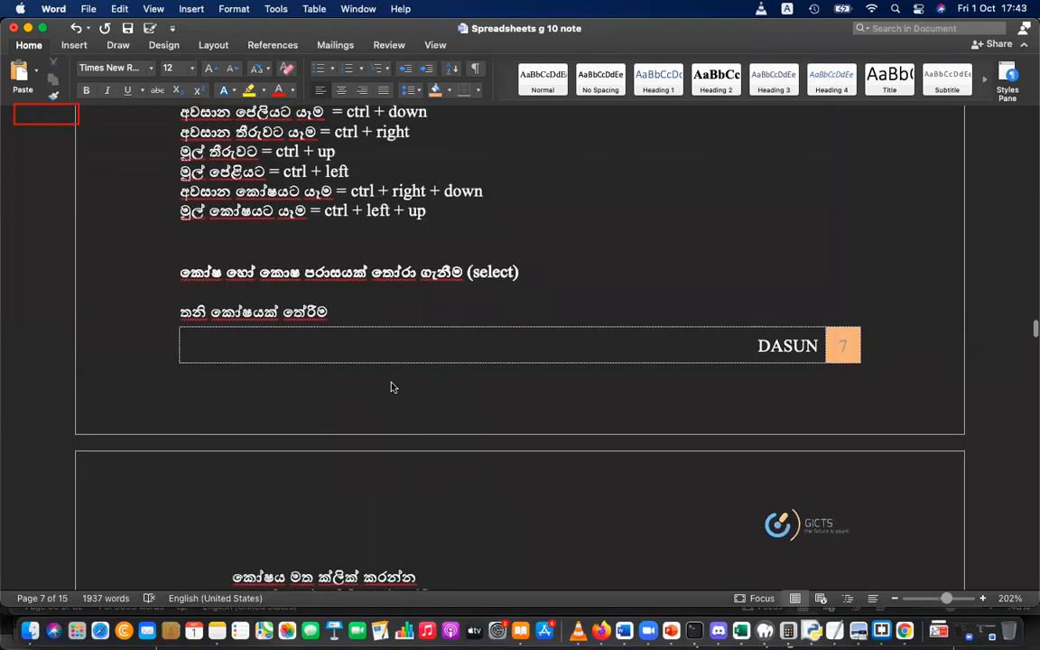
{"action": "scroll", "coordinate": [391, 387], "scroll_direction": "up", "scroll_amount": 4}
{"action": "scroll", "coordinate": [331, 456], "scroll_direction": "down", "scroll_amount": 15}
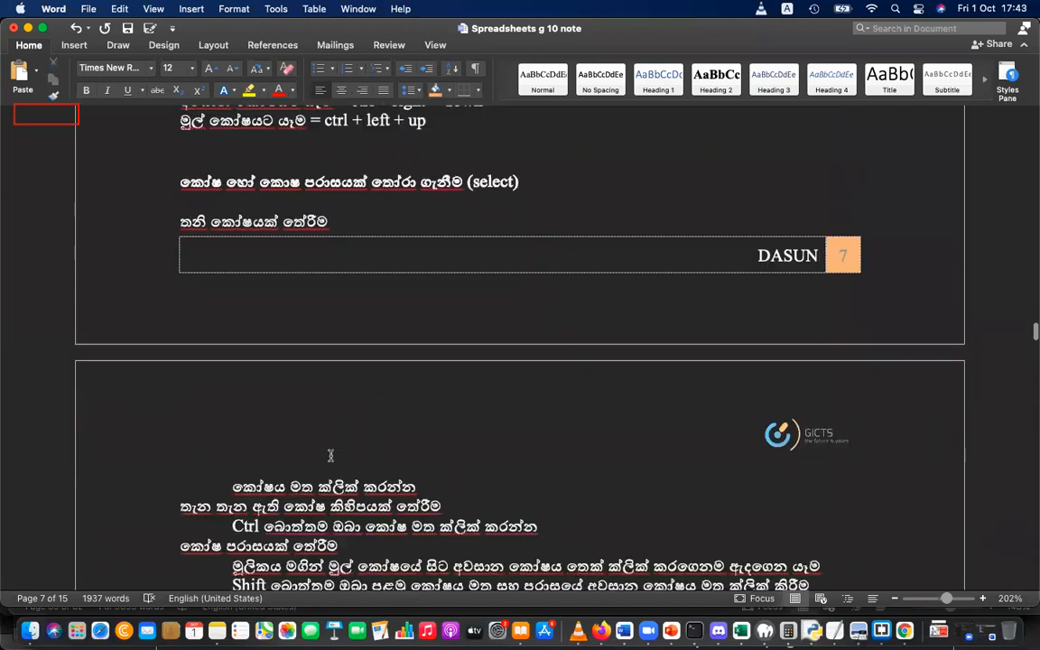
{"action": "scroll", "coordinate": [331, 455], "scroll_direction": "down", "scroll_amount": 4}
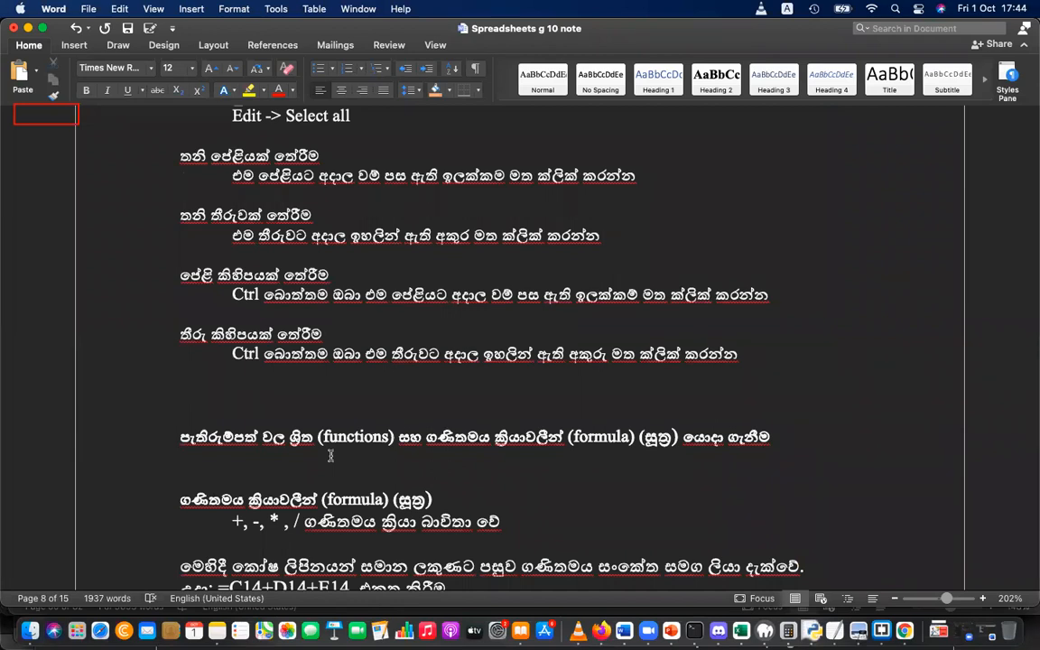
{"action": "scroll", "coordinate": [330, 456], "scroll_direction": "down", "scroll_amount": 4}
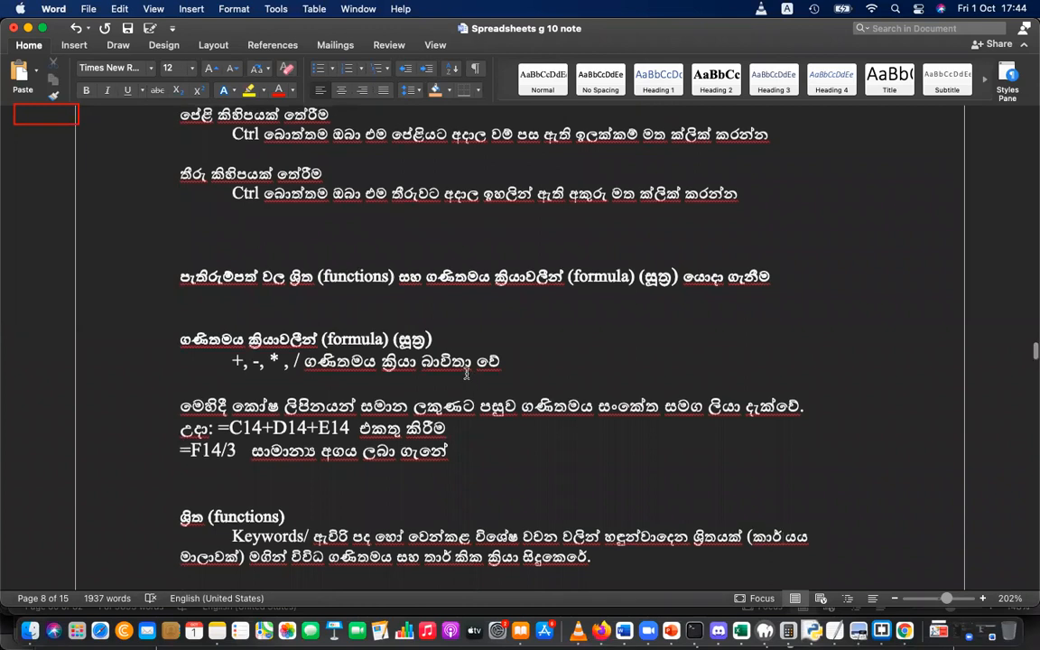
{"action": "scroll", "coordinate": [466, 373], "scroll_direction": "up", "scroll_amount": 15}
{"action": "scroll", "coordinate": [467, 373], "scroll_direction": "up", "scroll_amount": 15}
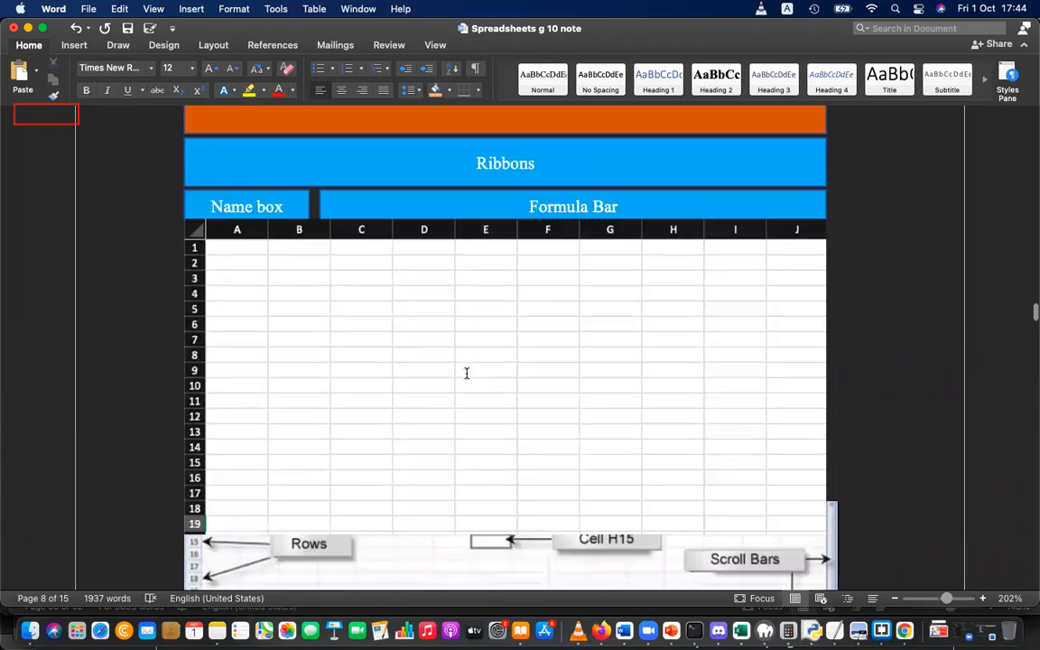
{"action": "scroll", "coordinate": [466, 372], "scroll_direction": "up", "scroll_amount": 15}
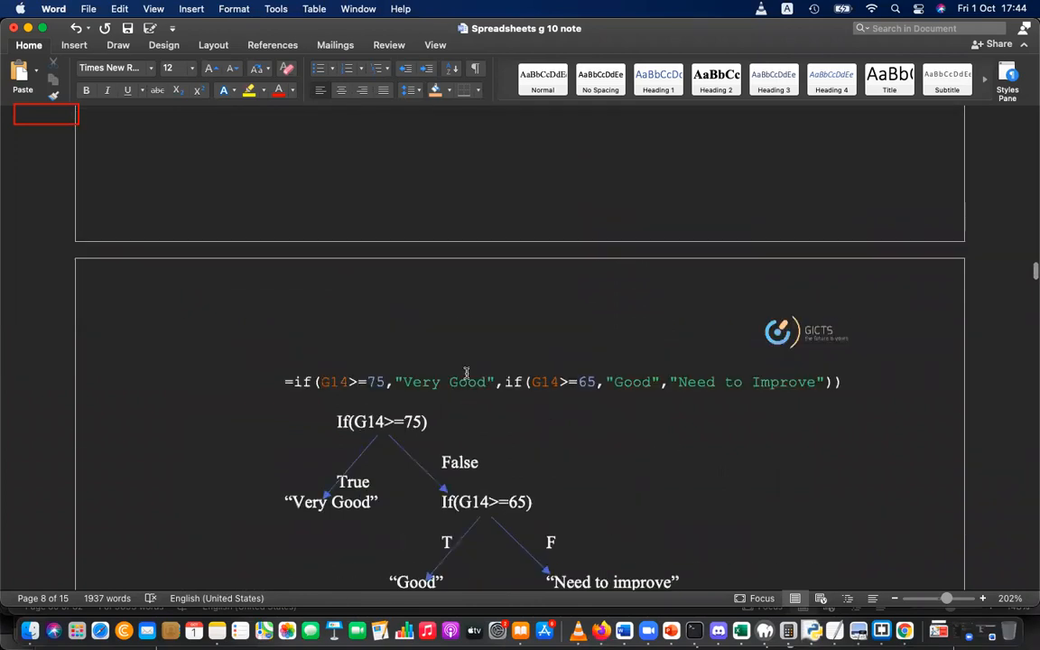
{"action": "scroll", "coordinate": [467, 372], "scroll_direction": "up", "scroll_amount": 15}
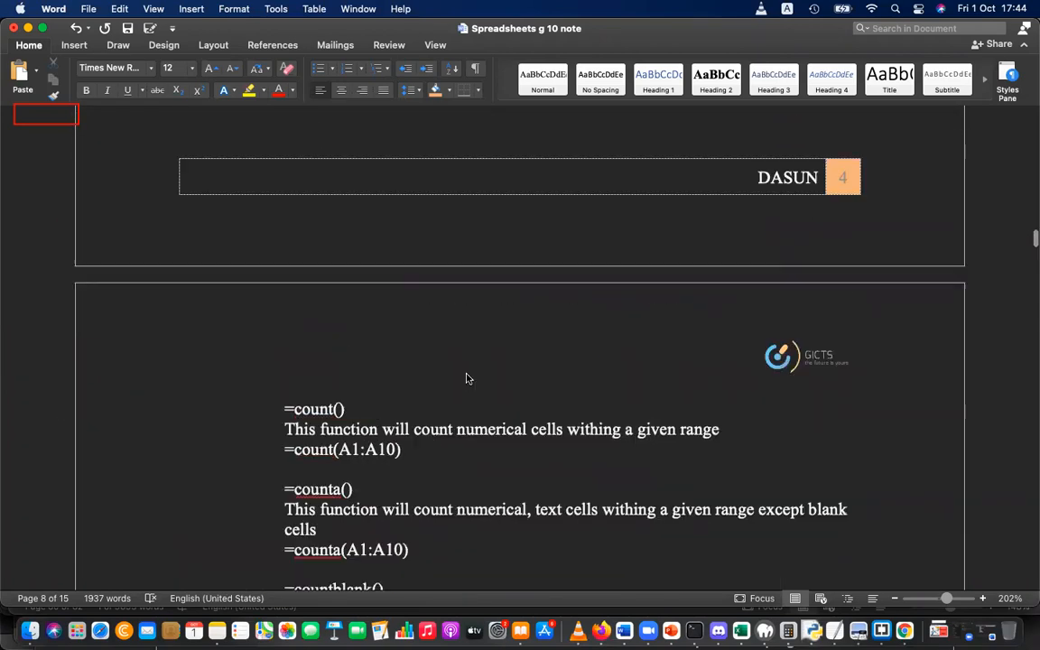
{"action": "scroll", "coordinate": [467, 378], "scroll_direction": "up", "scroll_amount": 12}
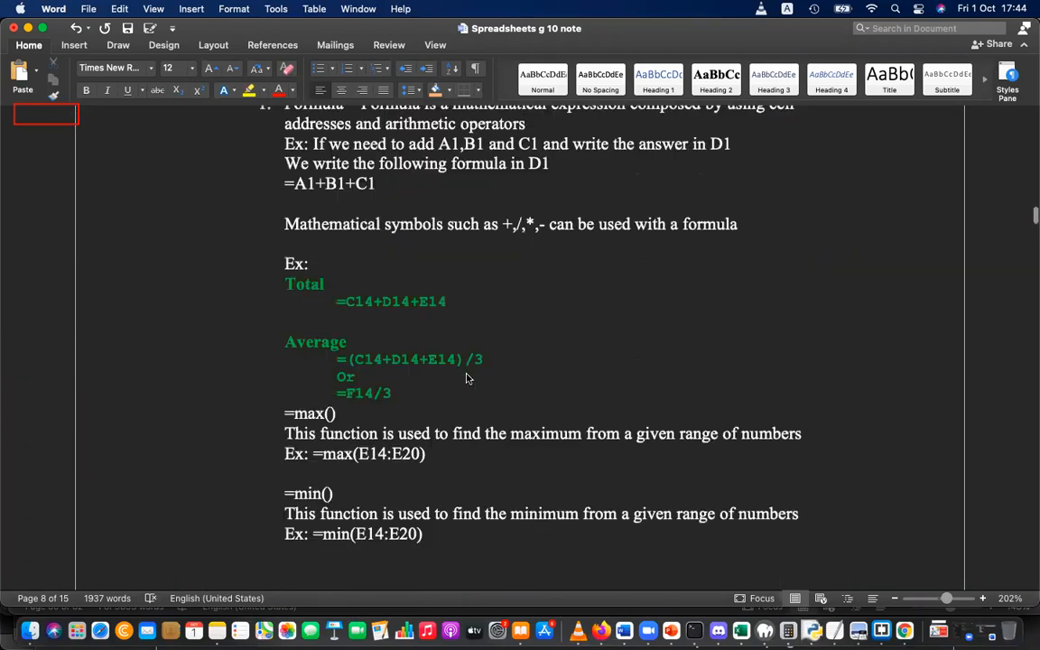
{"action": "scroll", "coordinate": [467, 378], "scroll_direction": "up", "scroll_amount": 10}
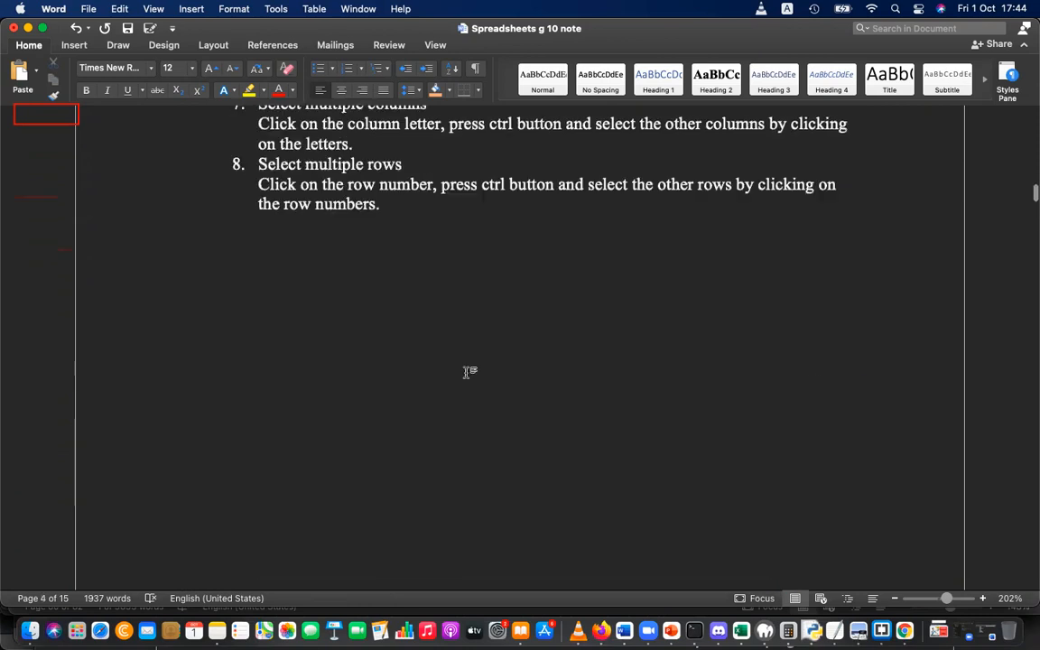
{"action": "scroll", "coordinate": [467, 378], "scroll_direction": "down", "scroll_amount": 15}
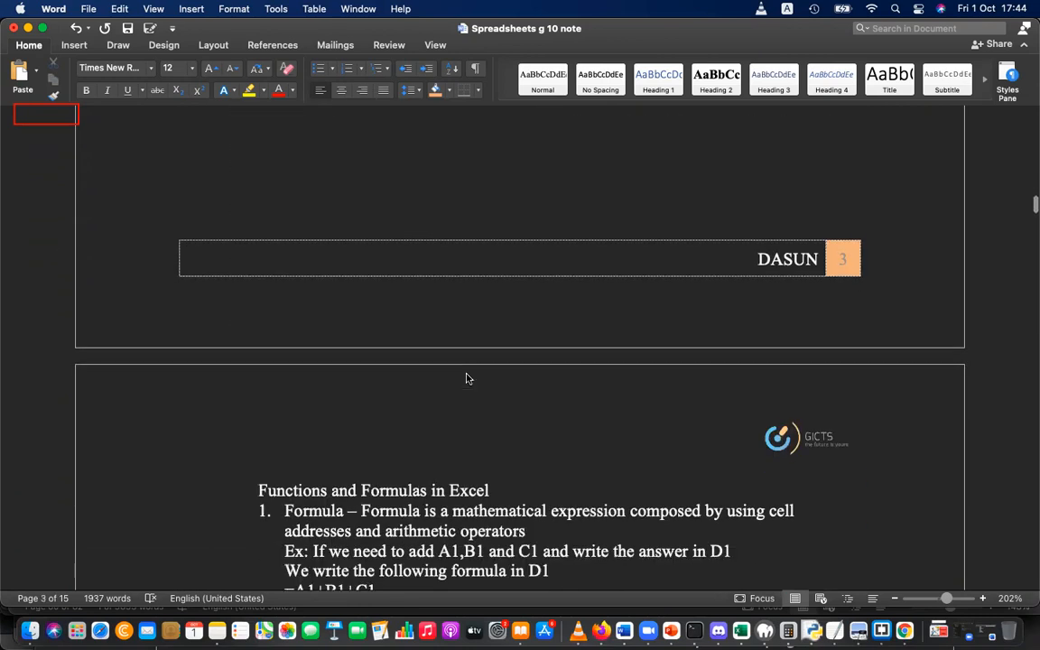
{"action": "scroll", "coordinate": [466, 374], "scroll_direction": "up", "scroll_amount": 5}
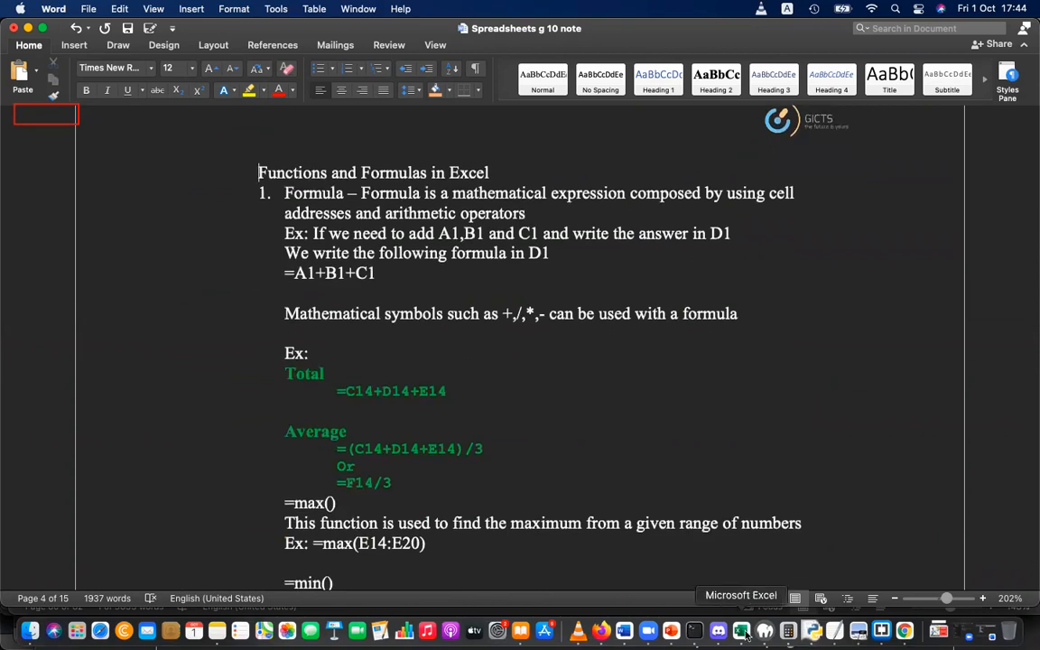
- Switch to Excel and select cell J24, and switch to Firefox to open sheets.google.com
{"action": "left_click", "coordinate": [742, 632]}
{"action": "left_click", "coordinate": [476, 411]}
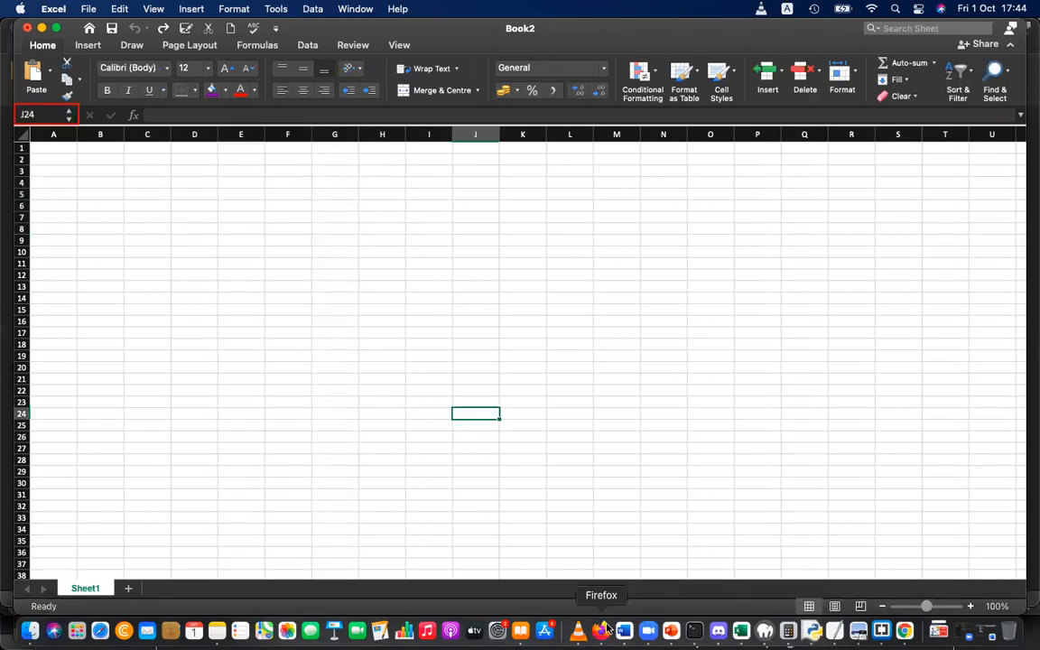
{"action": "left_click", "coordinate": [606, 627]}
{"action": "left_click", "coordinate": [343, 67]}
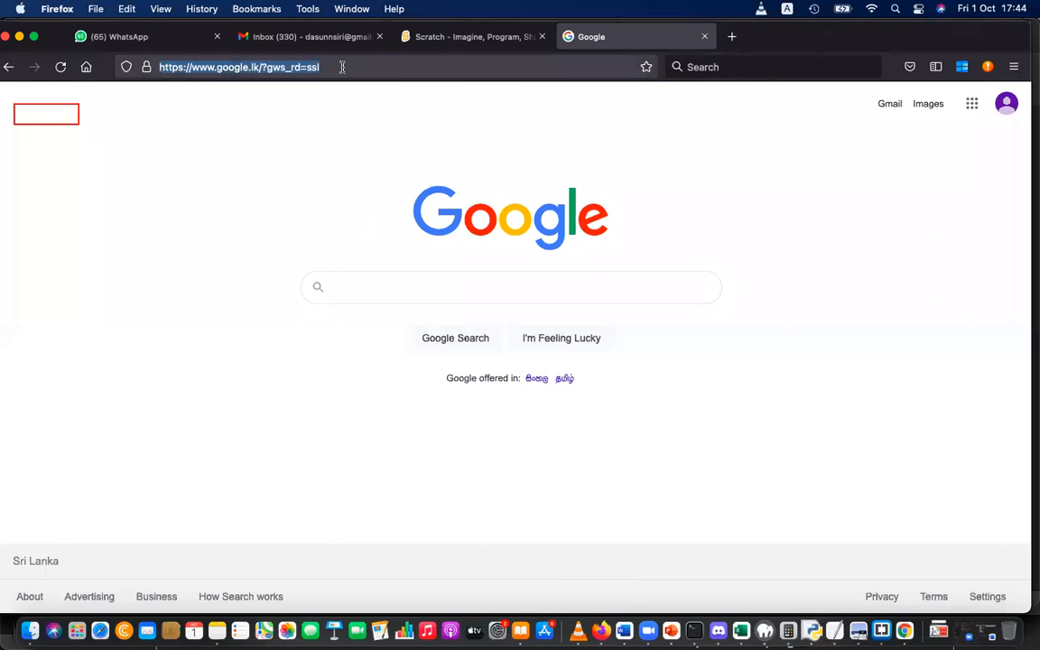
{"action": "type", "text": "sheets.google.com"}
{"action": "key", "text": "Return"}
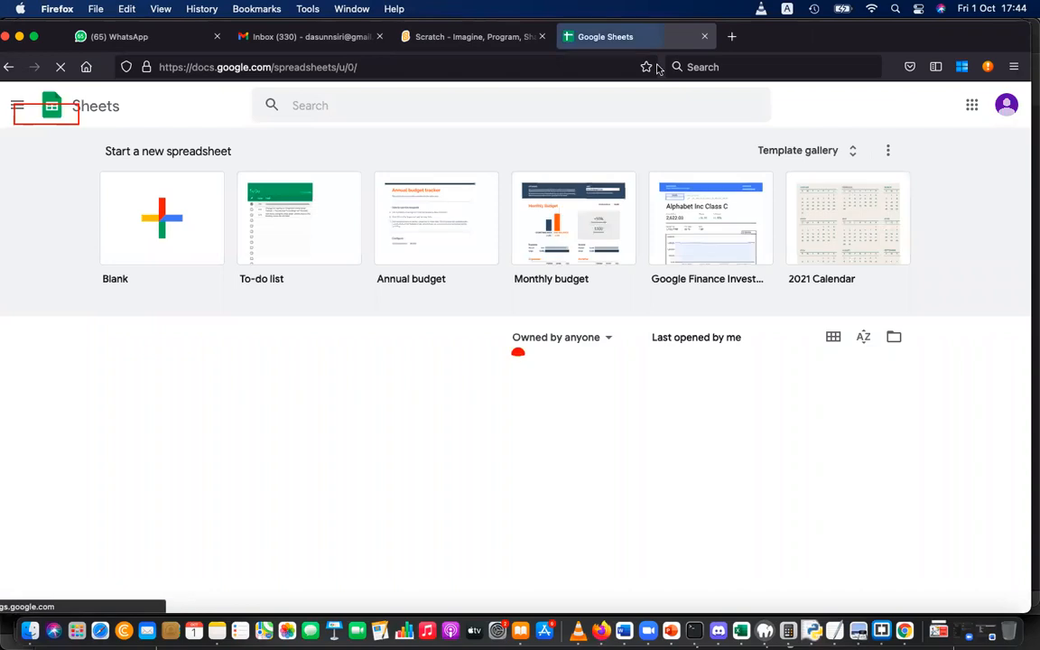
- Look through the list of existing spreadsheets and create a new blank spreadsheet in Google Sheets
{"action": "left_click", "coordinate": [720, 139]}
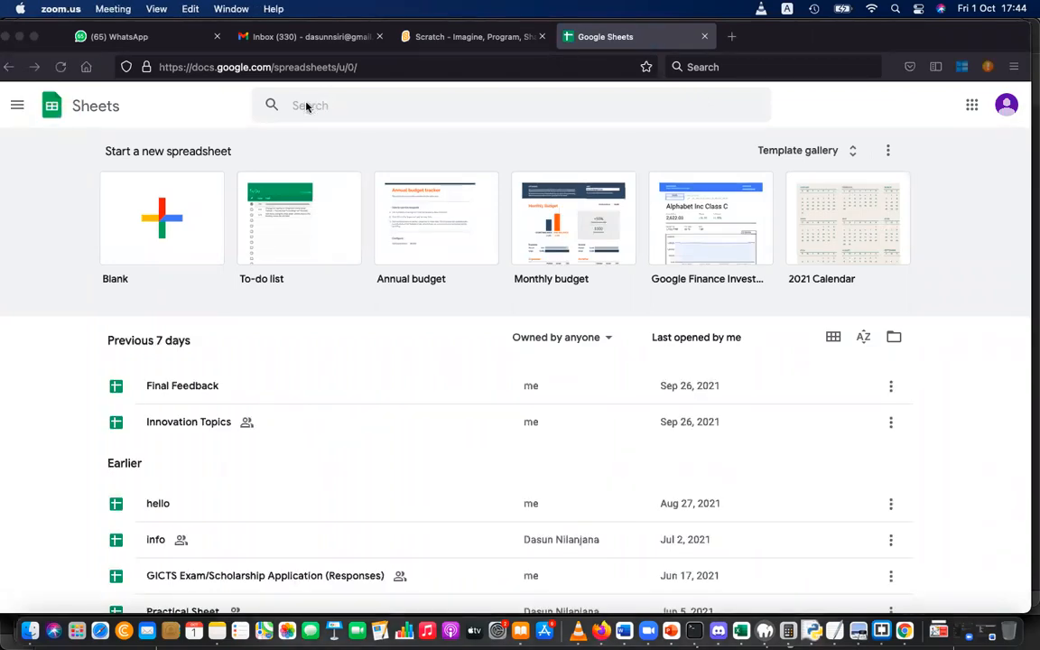
{"action": "scroll", "coordinate": [243, 290], "scroll_direction": "down", "scroll_amount": 5}
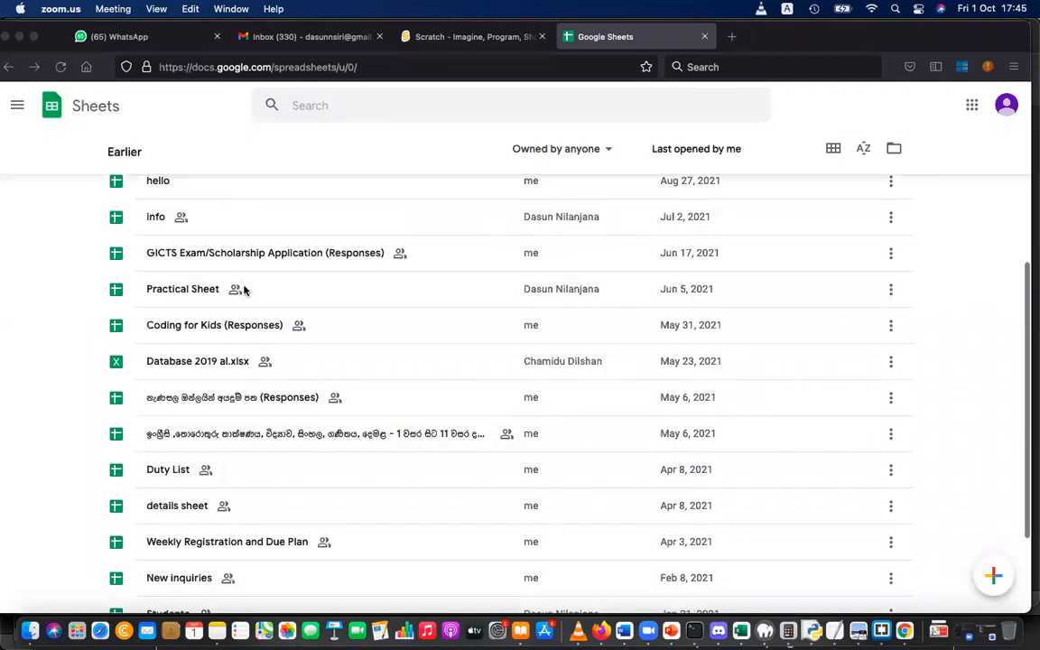
{"action": "scroll", "coordinate": [243, 290], "scroll_direction": "up", "scroll_amount": 5}
{"action": "left_click", "coordinate": [153, 234]}
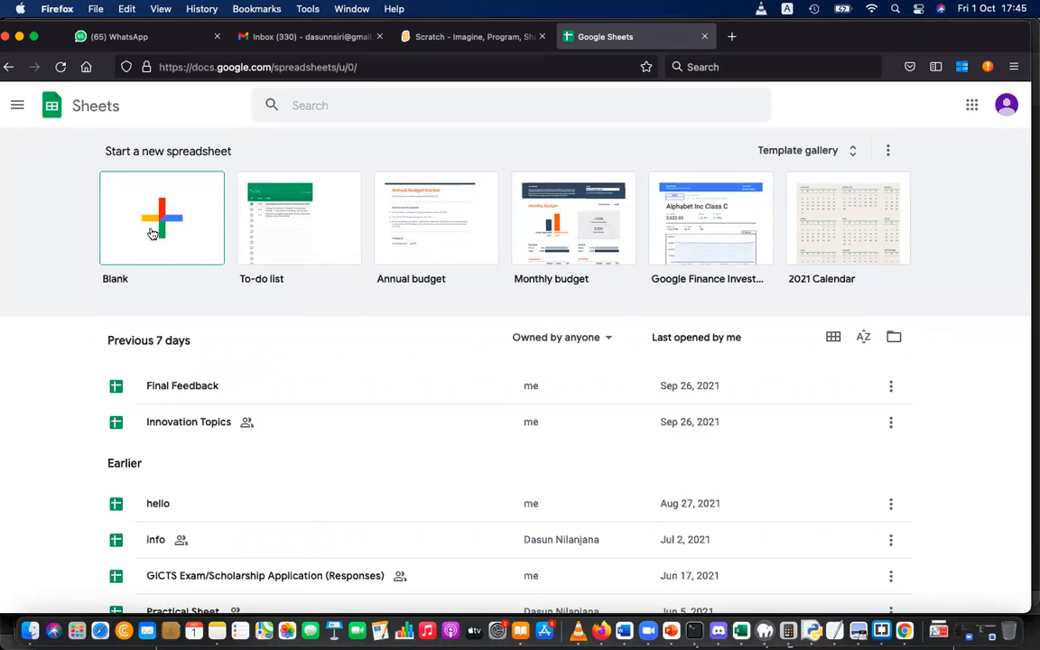
{"action": "left_click", "coordinate": [178, 232]}
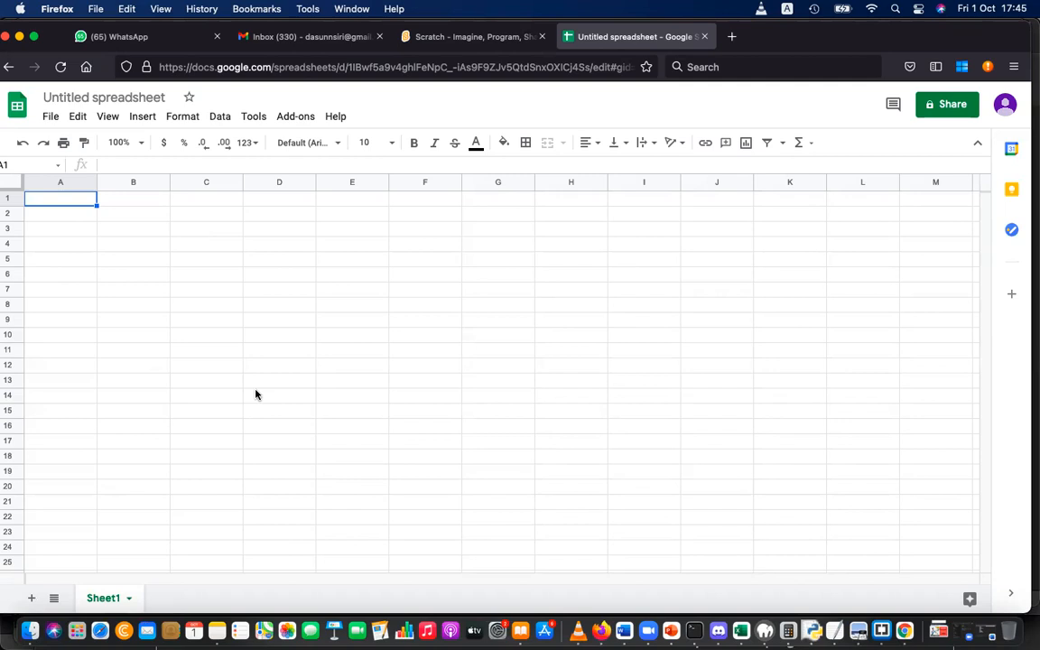
- Enter the heading "Product code" in cell A1 and the first code P001 in cell A2
{"action": "left_click", "coordinate": [88, 233]}
{"action": "left_click", "coordinate": [81, 204]}
{"action": "type", "text": "Pro"}
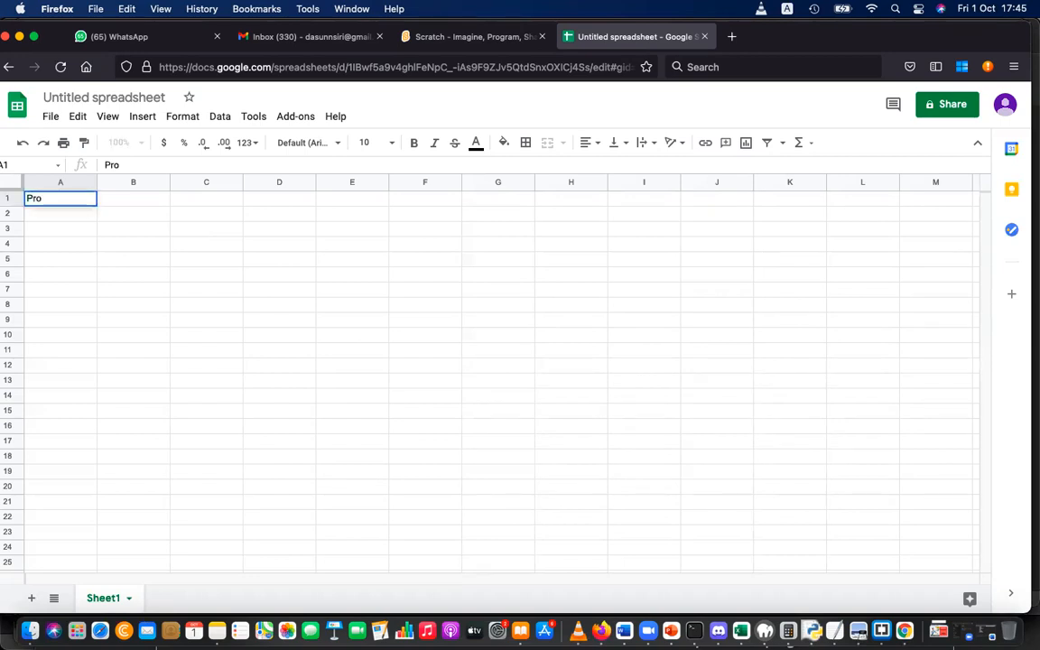
{"action": "type", "text": "duct code"}
{"action": "key", "text": "Tab"}
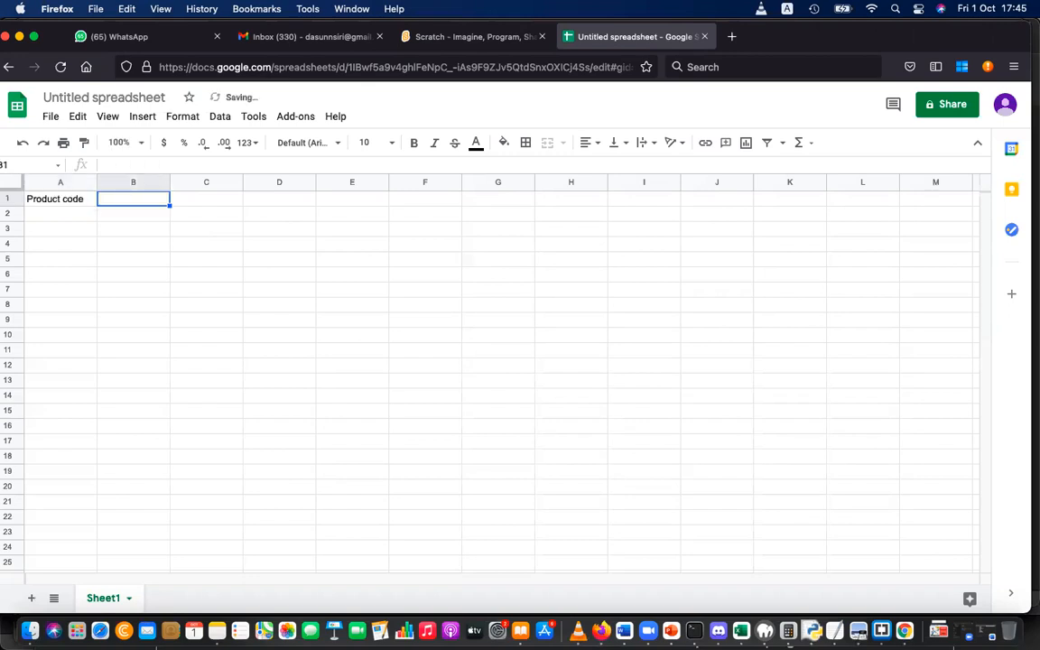
{"action": "key", "text": "Return"}
{"action": "type", "text": "P001"}
{"action": "key", "text": "Return"}
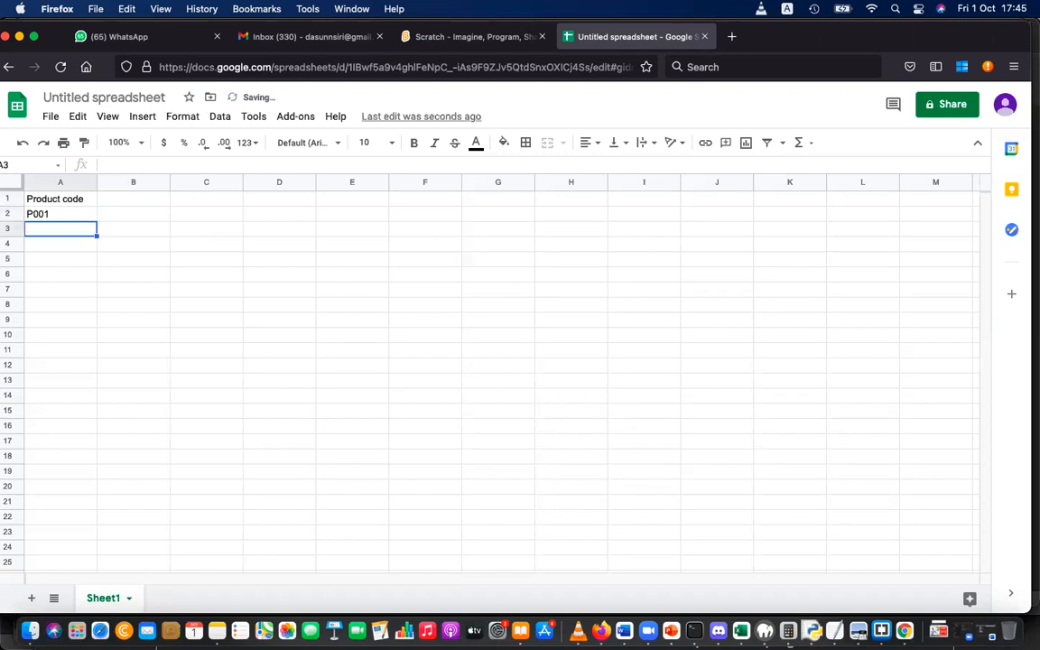
- Autofill the product codes from A2 down to A13, continuing the series to P012
{"action": "left_click", "coordinate": [60, 218]}
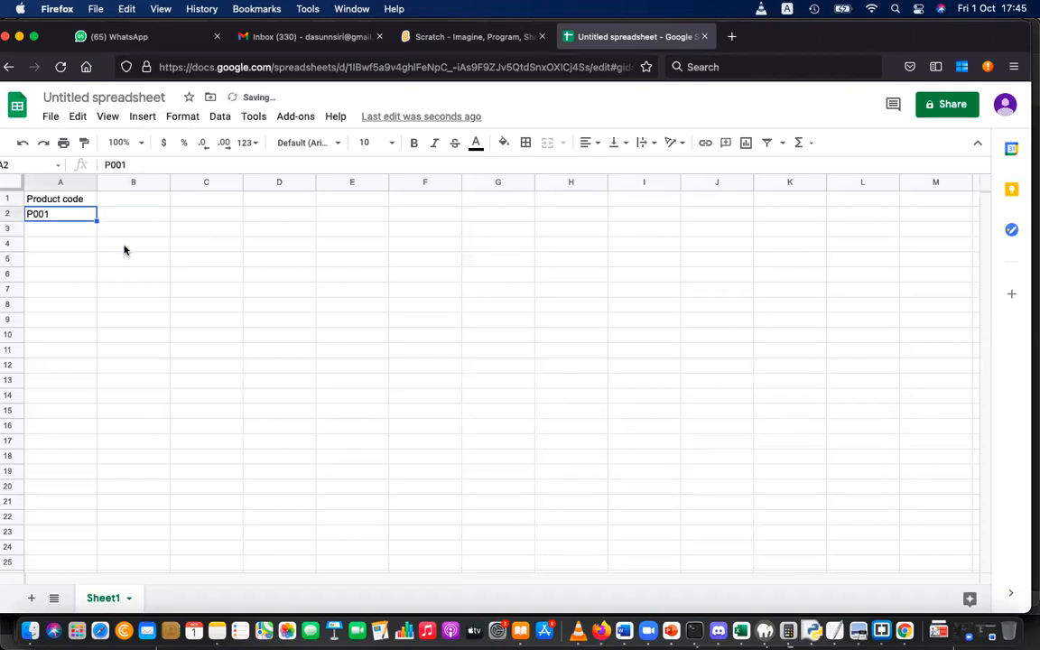
{"action": "left_click_drag", "start_coordinate": [96, 220], "coordinate": [79, 363]}
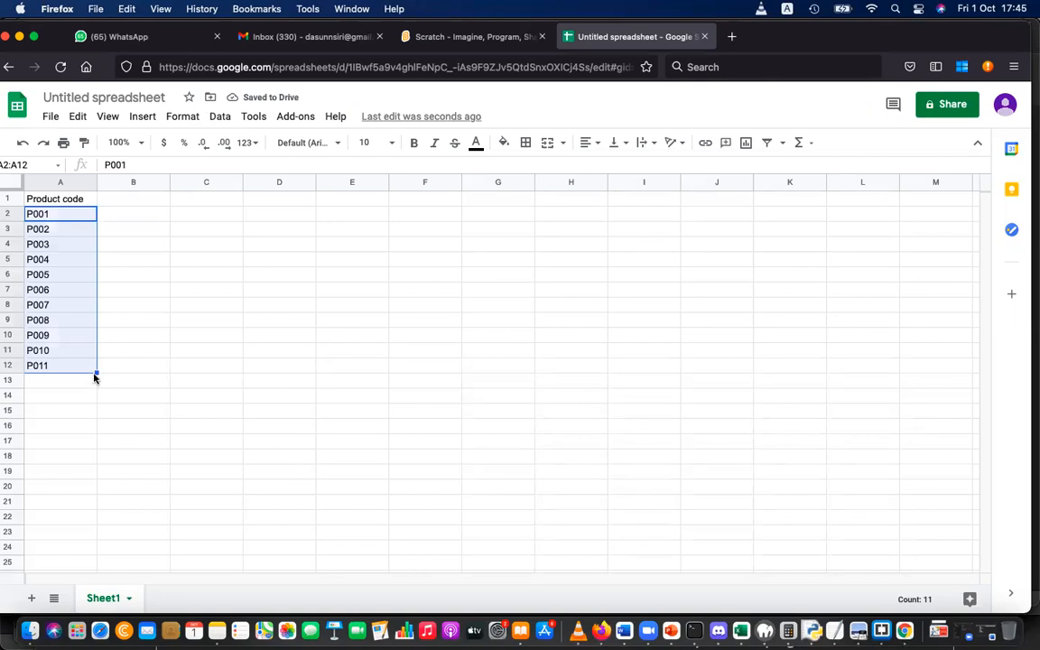
{"action": "left_click_drag", "start_coordinate": [96, 372], "coordinate": [93, 384]}
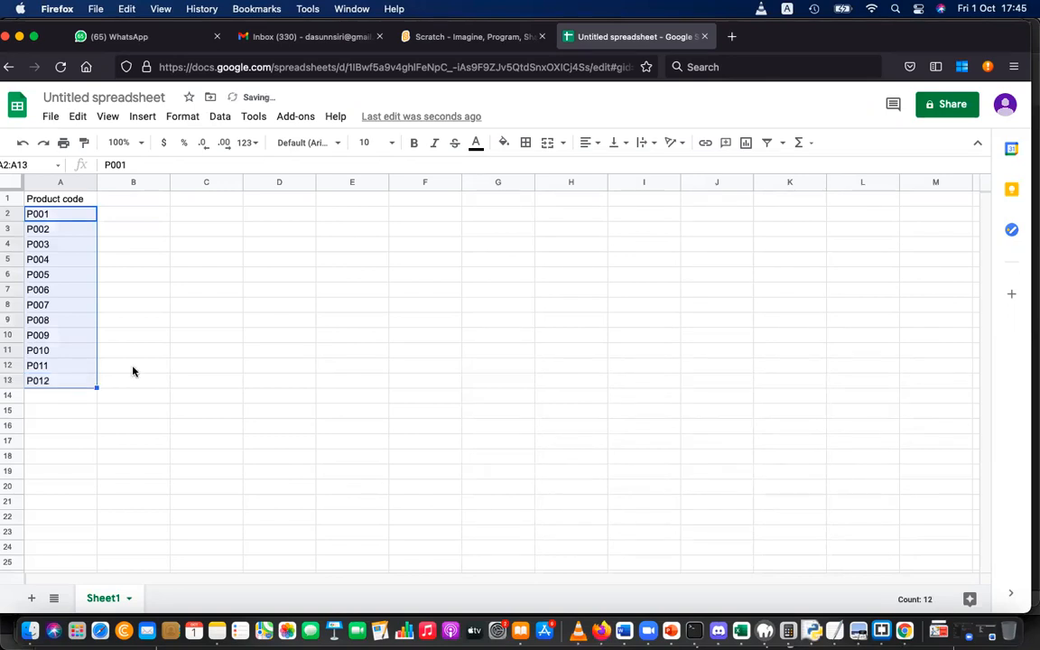
- Enter the heading "Name" in cell B1 and "Pencil" in cell B2
{"action": "left_click", "coordinate": [132, 366]}
{"action": "left_click", "coordinate": [130, 203]}
{"action": "type", "text": "Name"}
{"action": "key", "text": "Return"}
{"action": "type", "text": "Pencil"}
{"action": "key", "text": "Return"}
- Enter the product names Pen in B3, Eraser in B4 and Lunch Box in B5, replacing the autocompleted text in B3
{"action": "type", "text": "P"}
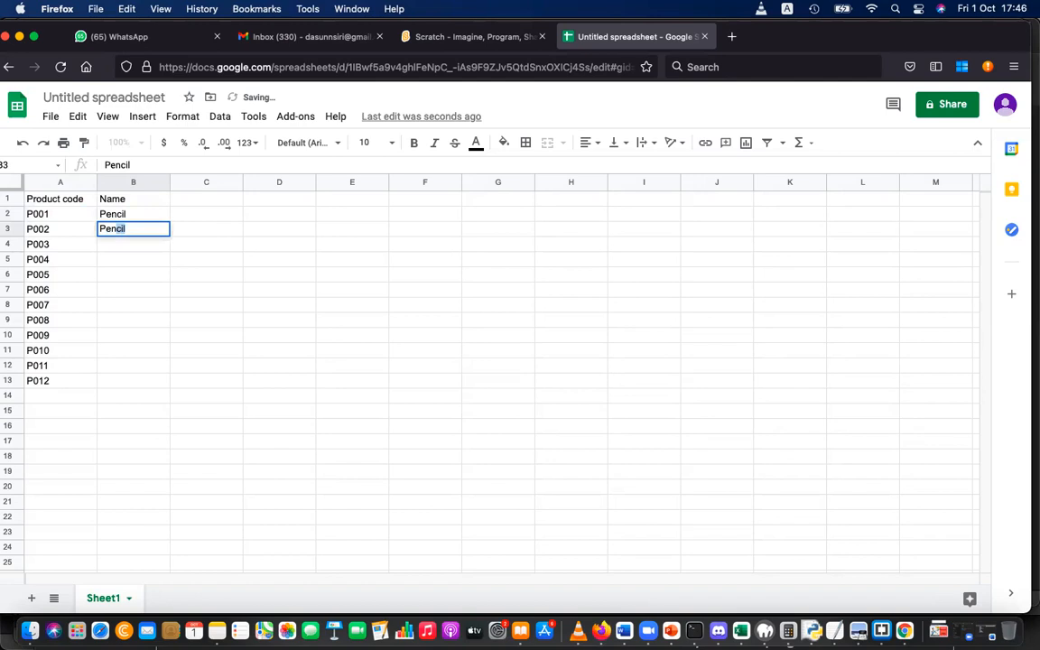
{"action": "key", "text": "Return"}
{"action": "left_click", "coordinate": [115, 228]}
{"action": "type", "text": "Pen"}
{"action": "key", "text": "BackSpace"}
{"action": "key", "text": "Return"}
{"action": "type", "text": "Eraser"}
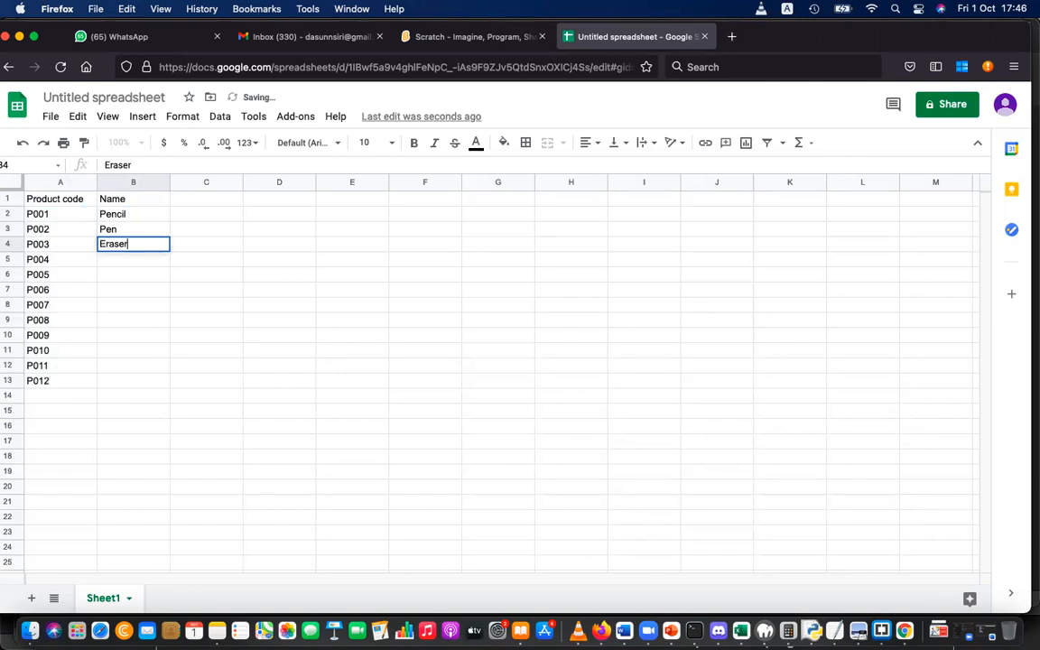
{"action": "key", "text": "Return"}
{"action": "type", "text": "L"}
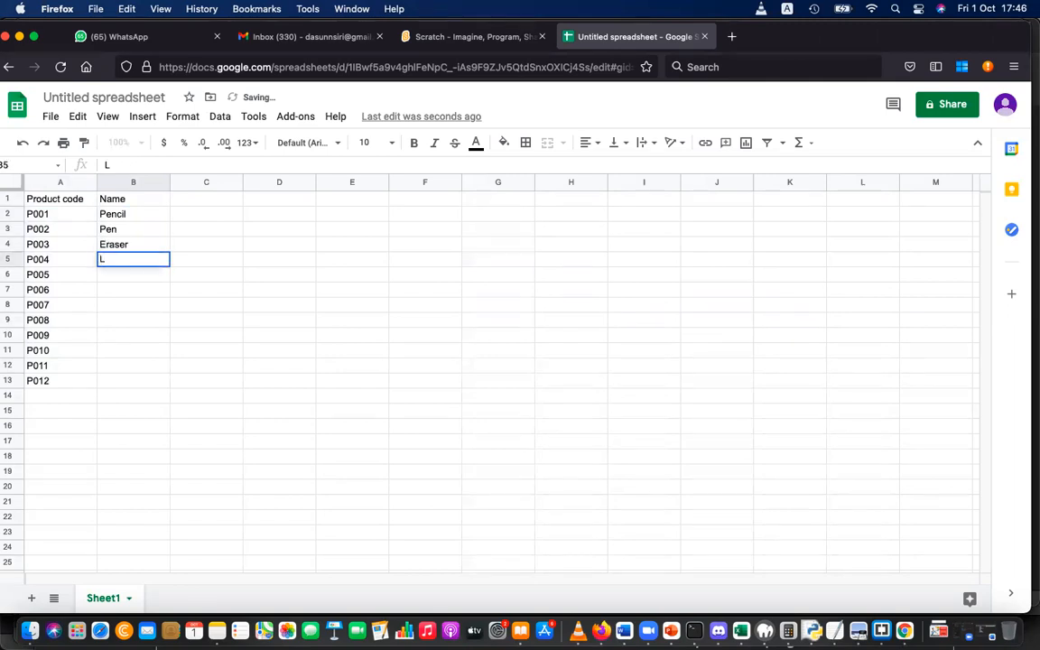
{"action": "type", "text": "unch Box"}
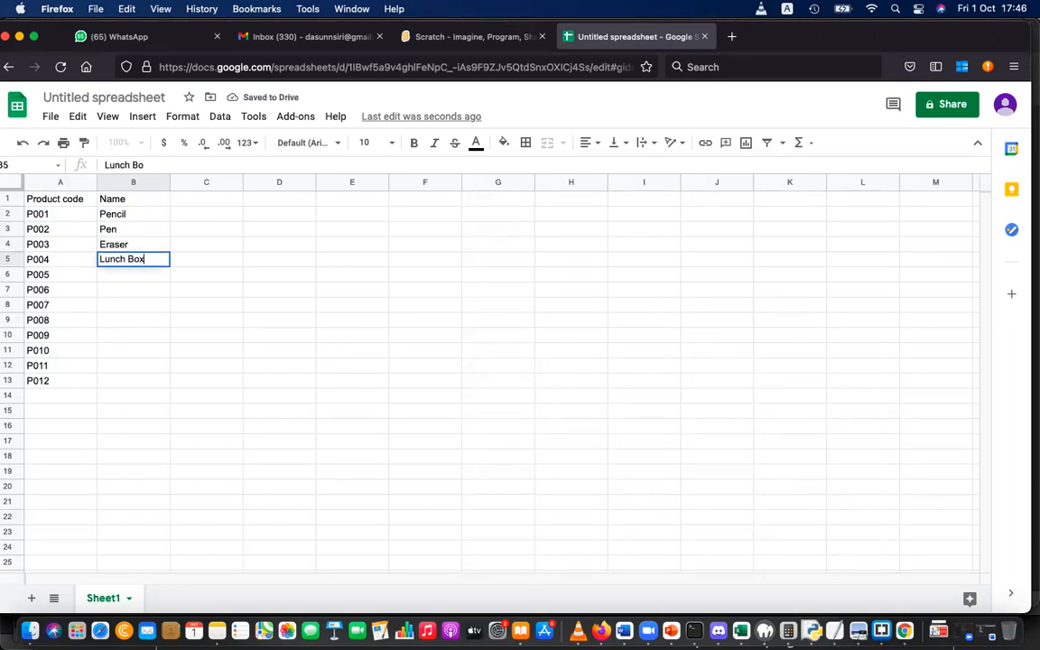
{"action": "key", "text": "Return"}
- Enter the product names Bag in cell B6 and Water Bottle in cell B7
{"action": "type", "text": "c"}
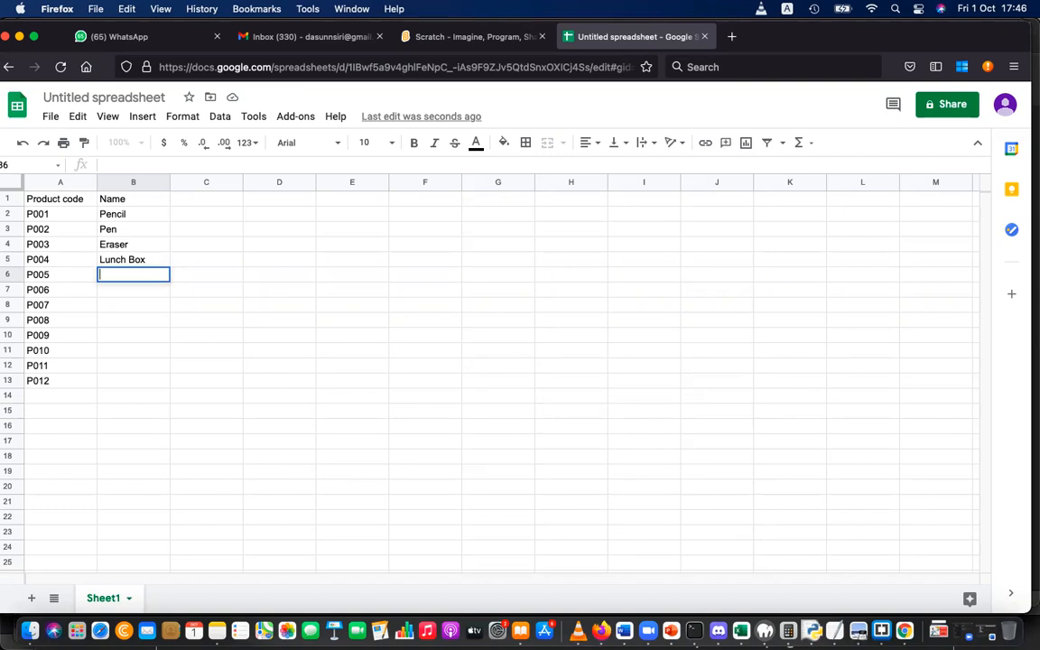
{"action": "type", "text": "Bag"}
{"action": "key", "text": "Return"}
{"action": "type", "text": "W"}
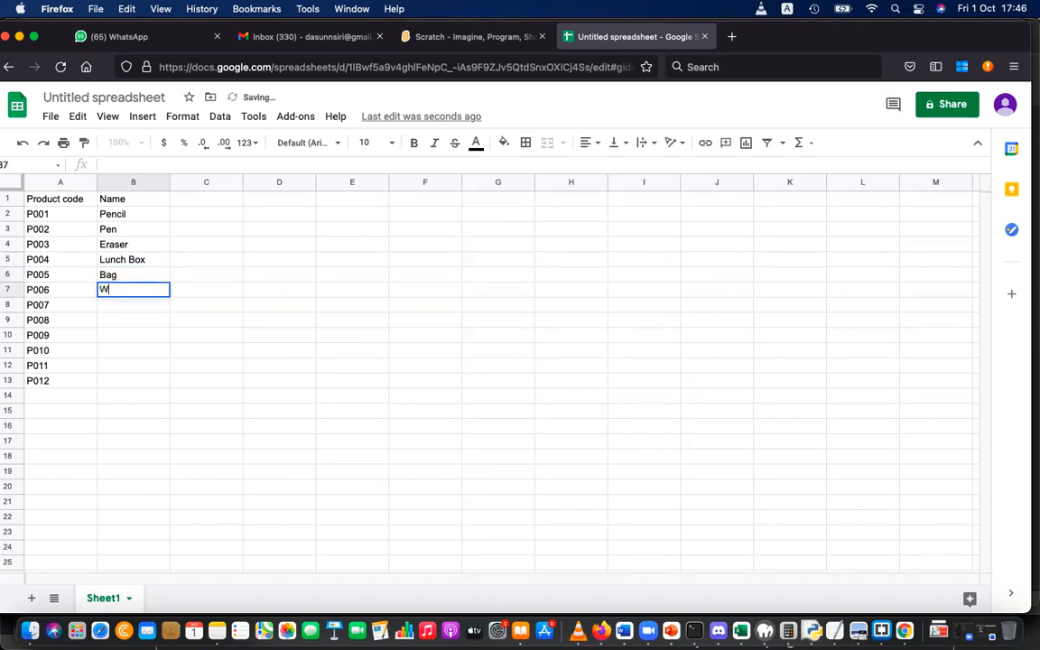
{"action": "type", "text": "ater Bottle"}
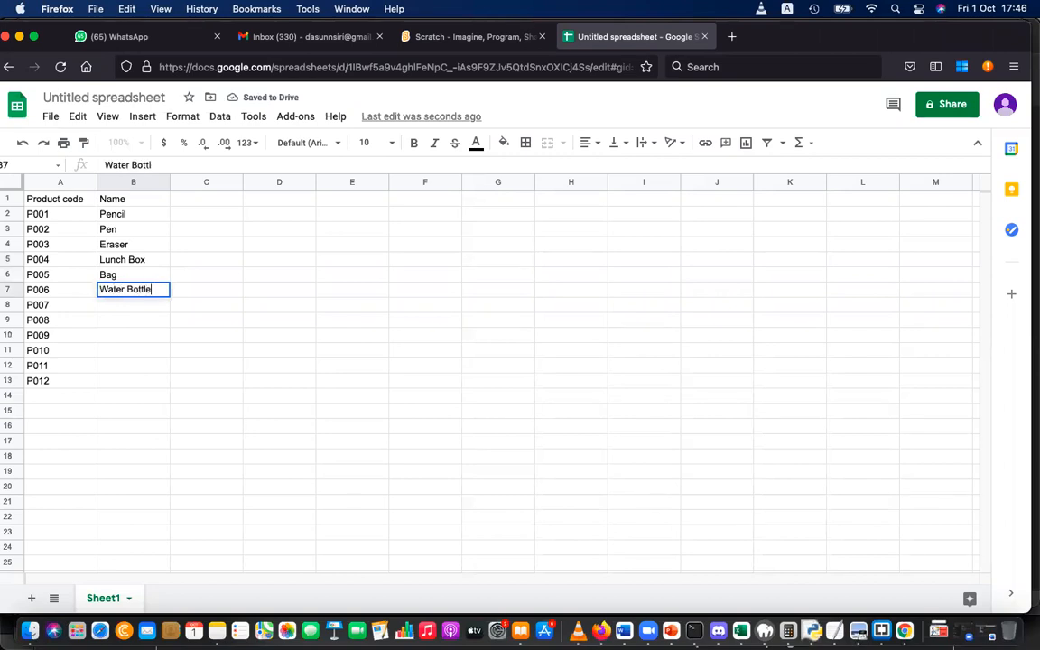
{"action": "key", "text": "Return"}
- Enter "Single ruler - p80" in cell B8 and widen column B slightly to fit the text
{"action": "type", "text": "Single ruler"}
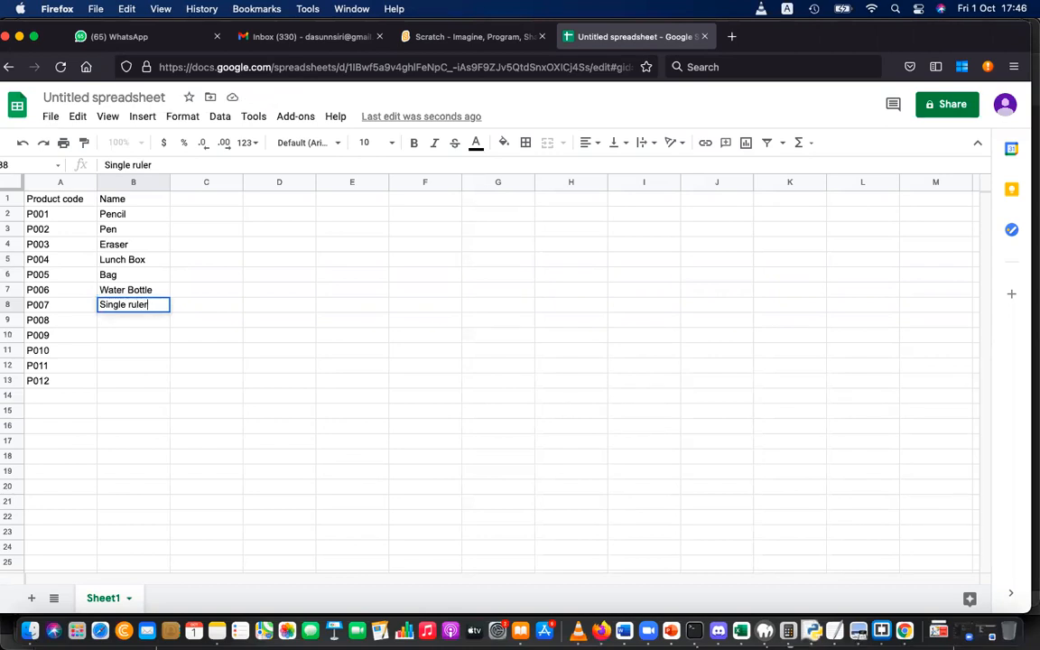
{"action": "type", "text": " - p20"}
{"action": "key", "text": "Return"}
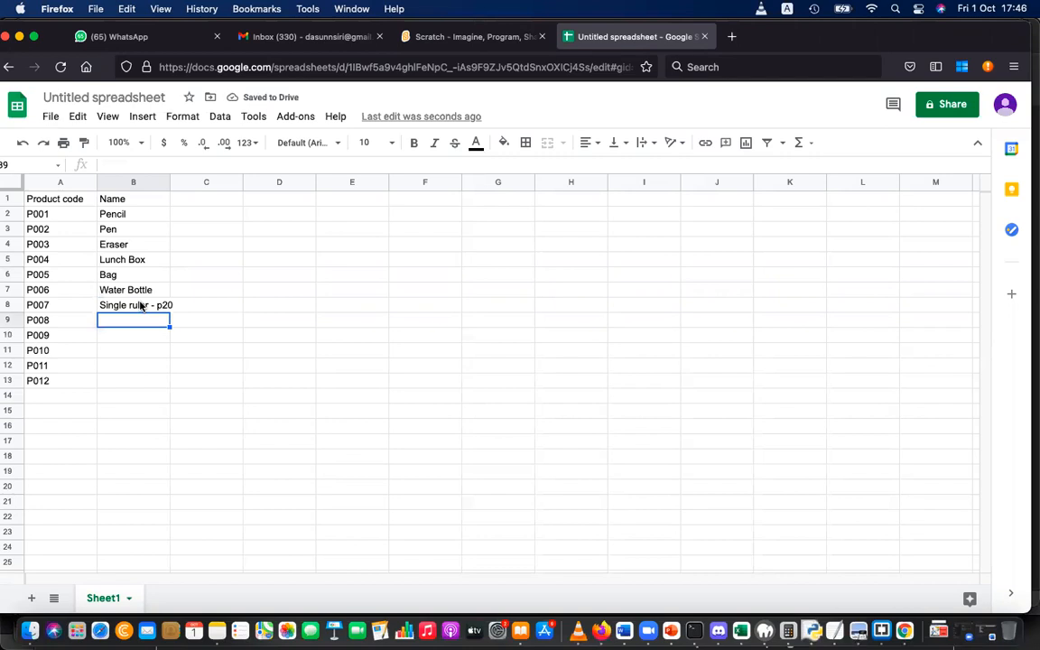
{"action": "double_click", "coordinate": [140, 304]}
{"action": "key", "text": "BackSpace"}
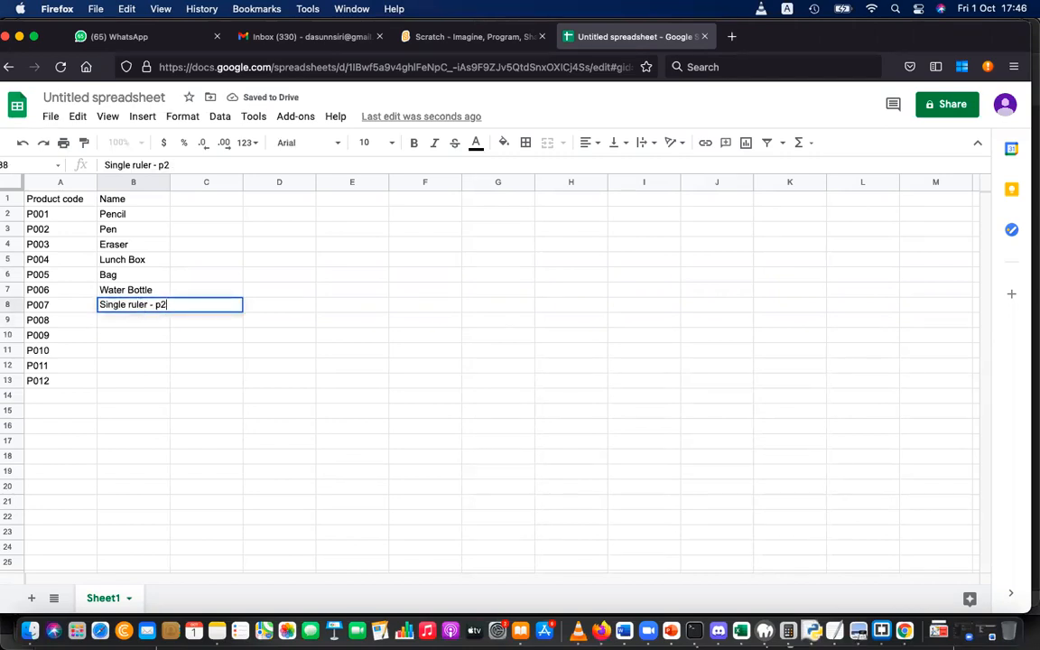
{"action": "type", "text": "80"}
{"action": "key", "text": "Return"}
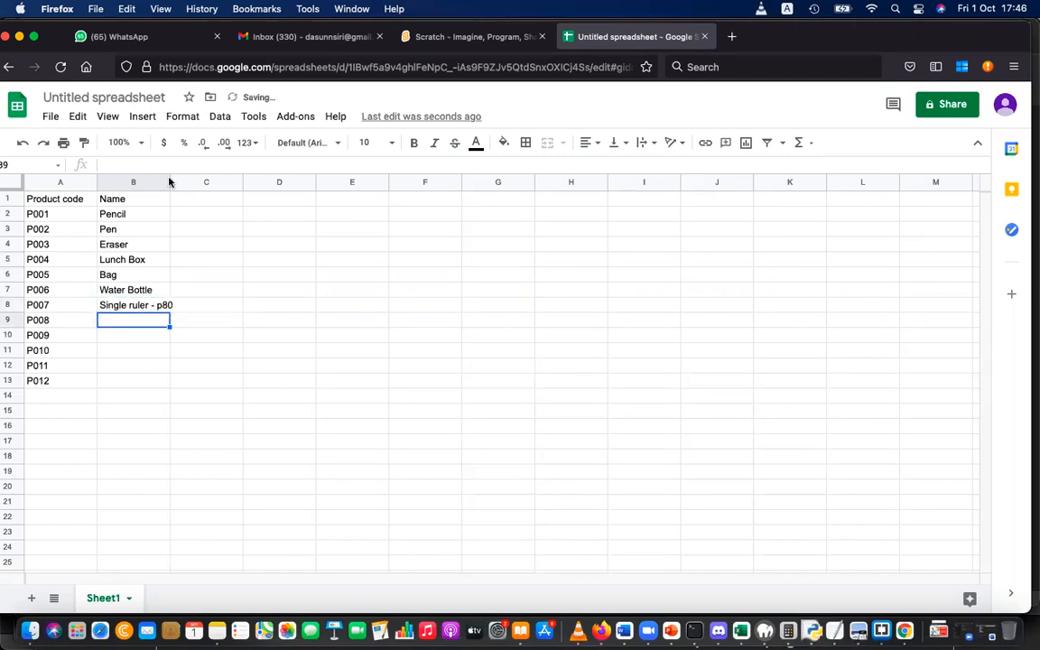
{"action": "left_click_drag", "start_coordinate": [167, 182], "coordinate": [176, 182]}
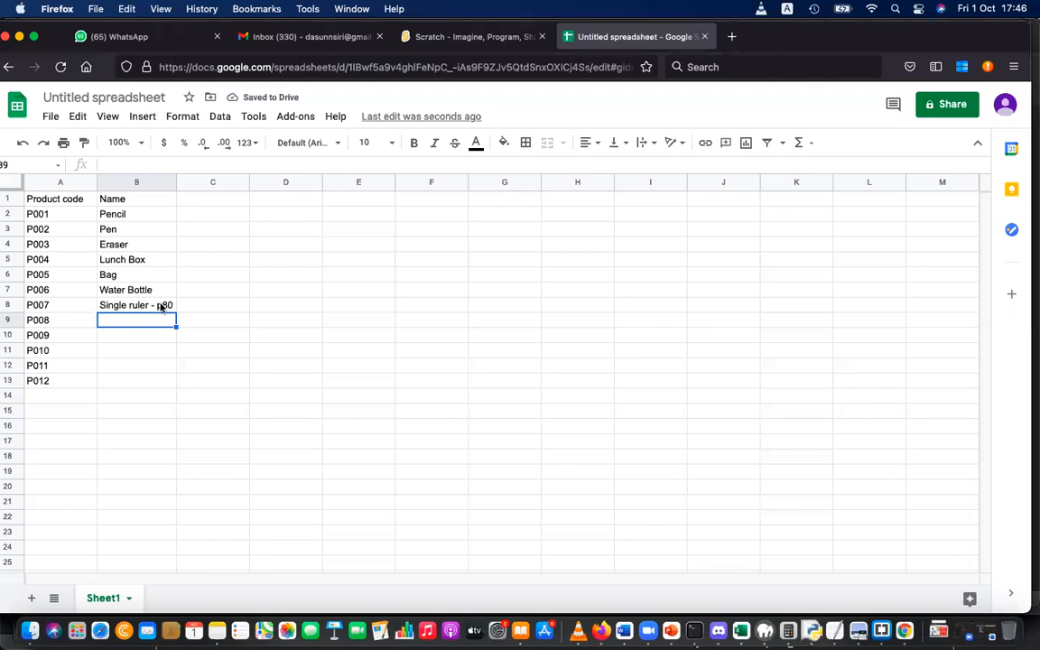
- Copy the product name in B8 into cells B9 and B10
{"action": "left_click", "coordinate": [161, 307]}
{"action": "key", "text": "super+c"}
{"action": "key", "text": "Down"}
{"action": "key", "text": "super+v"}
{"action": "key", "text": "Down"}
{"action": "key", "text": "super+v"}
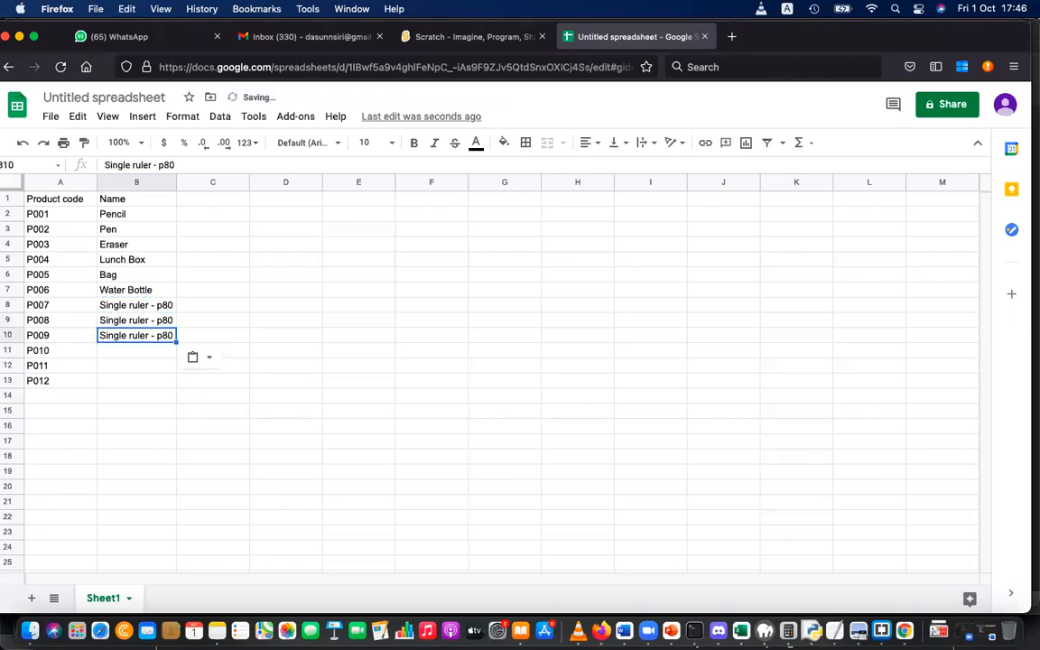
- Edit the copied names to read "Single ruler - p120" in B9 and "Single ruler - p200" in B10
{"action": "left_click", "coordinate": [168, 321]}
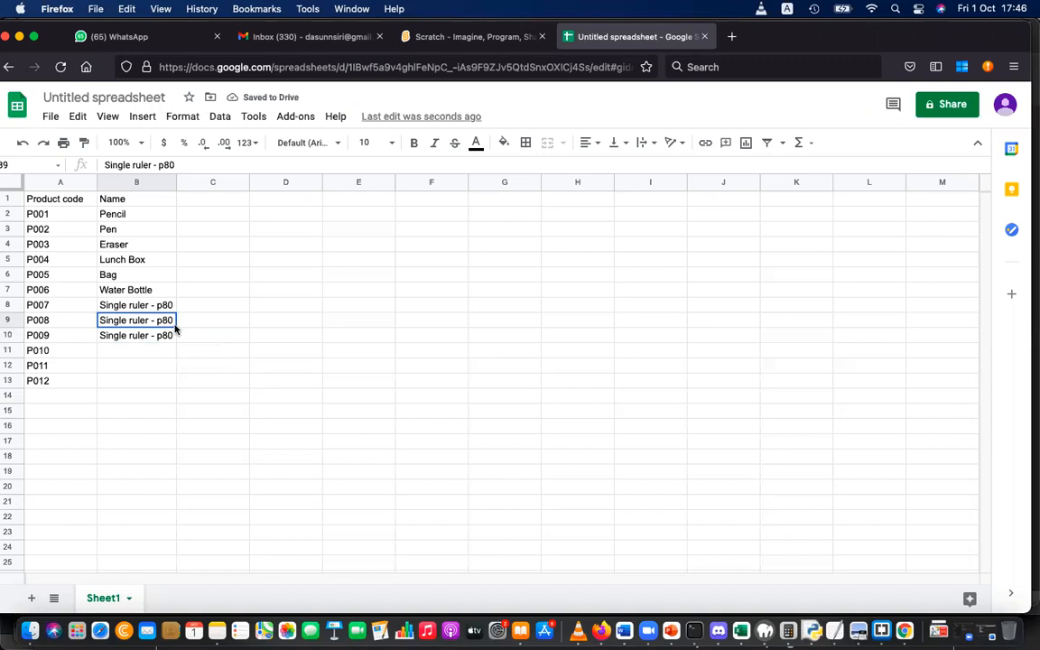
{"action": "double_click", "coordinate": [171, 320]}
{"action": "key", "text": "BackSpace"}
{"action": "key", "text": "BackSpace"}
{"action": "type", "text": "120"}
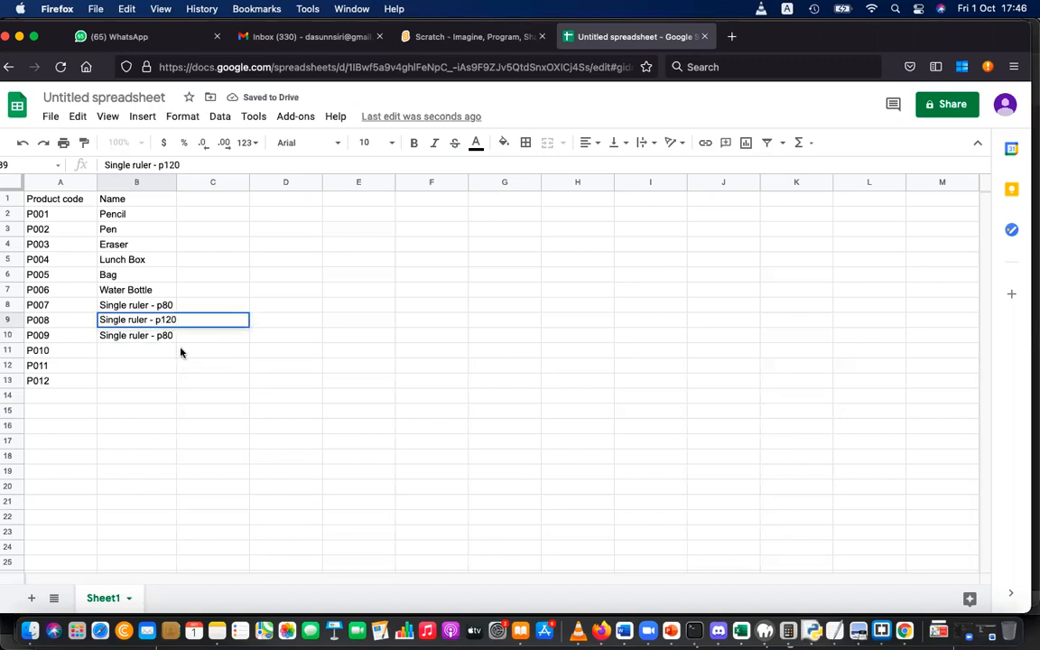
{"action": "double_click", "coordinate": [171, 336]}
{"action": "key", "text": "BackSpace"}
{"action": "key", "text": "BackSpace"}
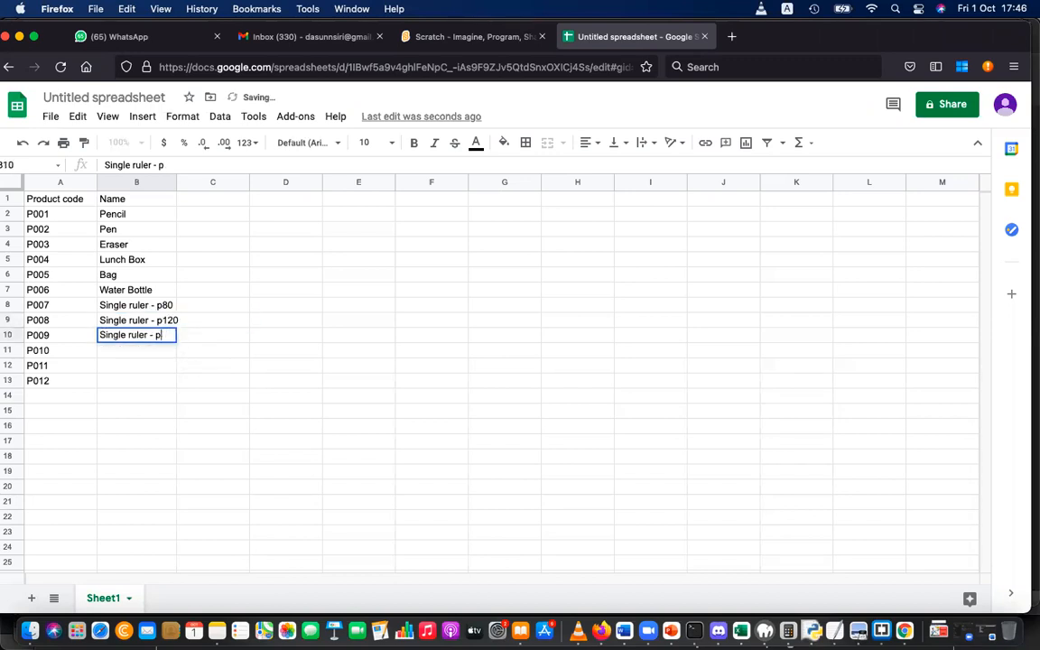
{"action": "type", "text": "200"}
{"action": "key", "text": "Return"}
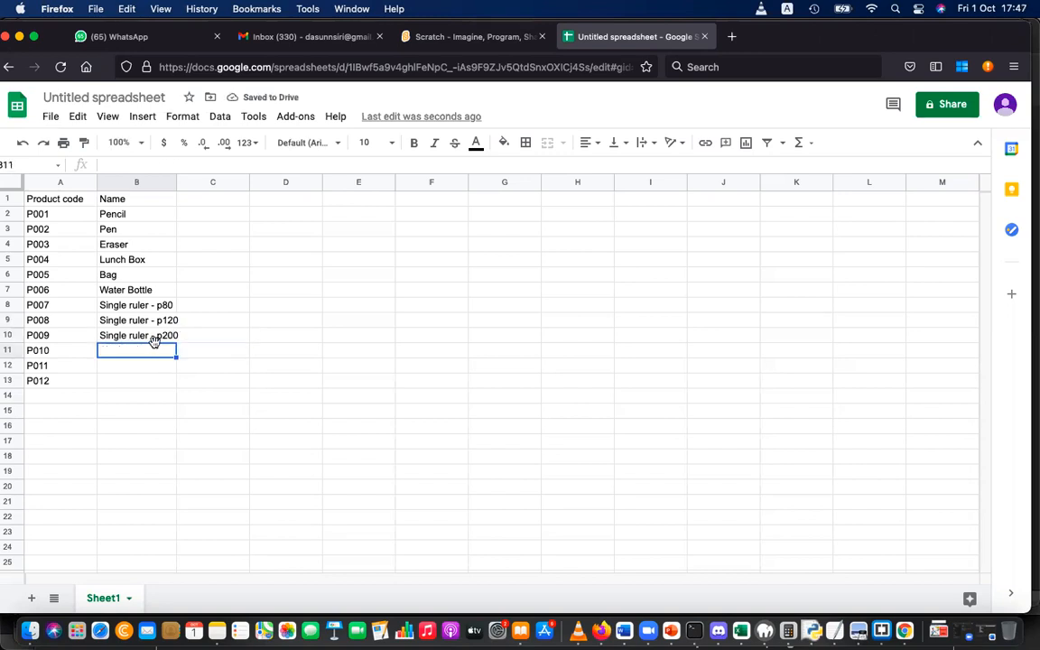
- Enter the product name "Square Ruler -P120" in cell B11
{"action": "type", "text": "Square"}
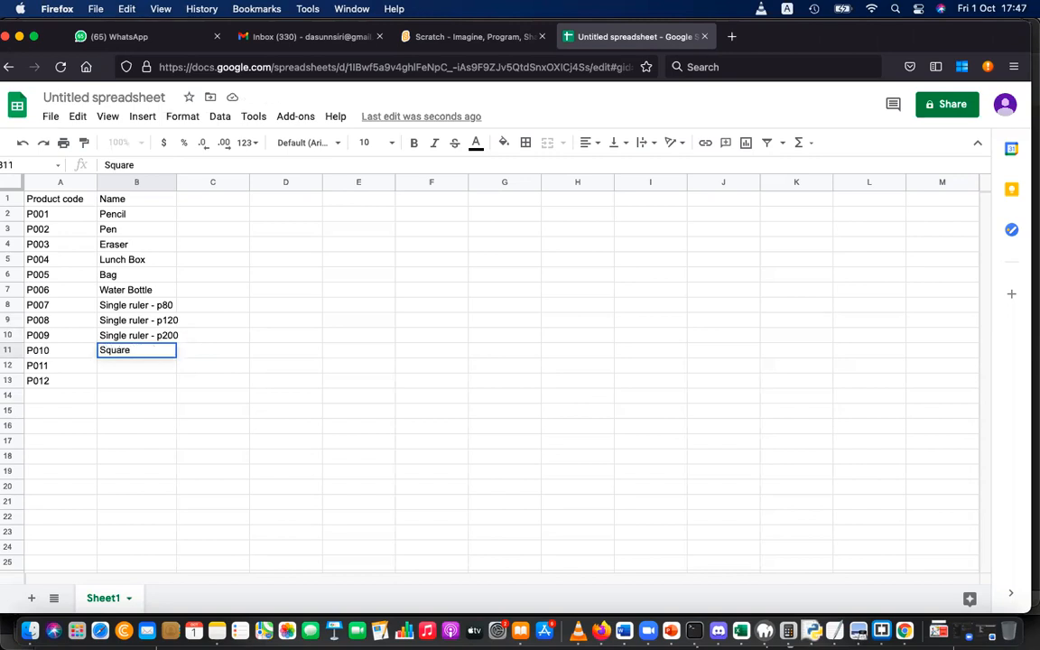
{"action": "type", "text": " r"}
{"action": "key", "text": "BackSpace"}
{"action": "type", "text": "Ruler -P"}
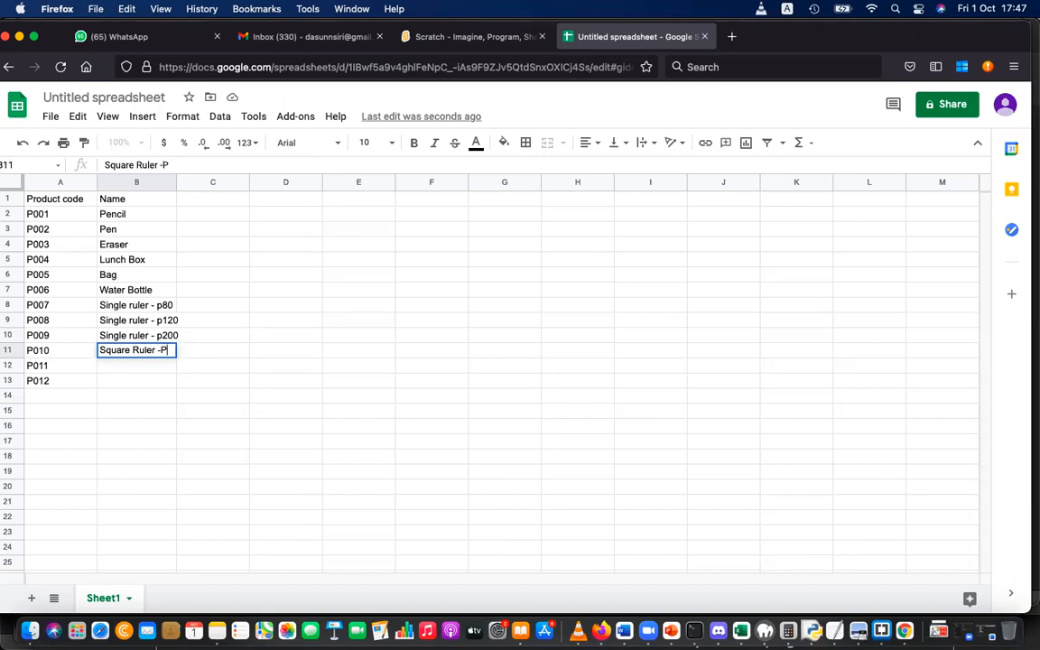
{"action": "type", "text": "120"}
{"action": "key", "text": "Return"}
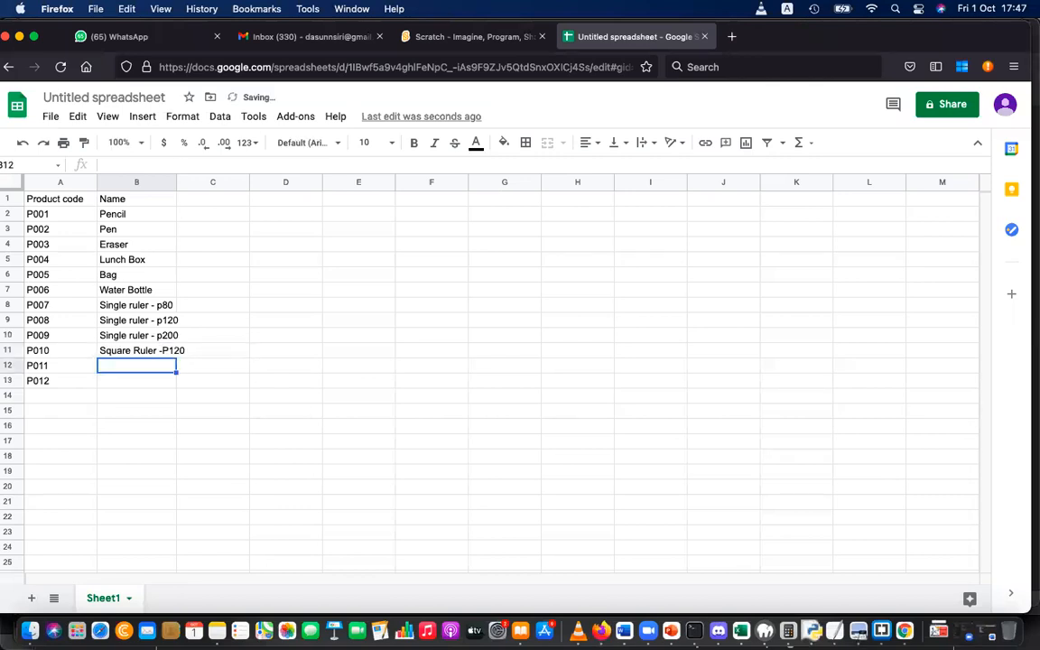
- Fill the name from B11 down into B12 and edit it to read "Square Ruler -P200"
{"action": "left_click", "coordinate": [174, 353]}
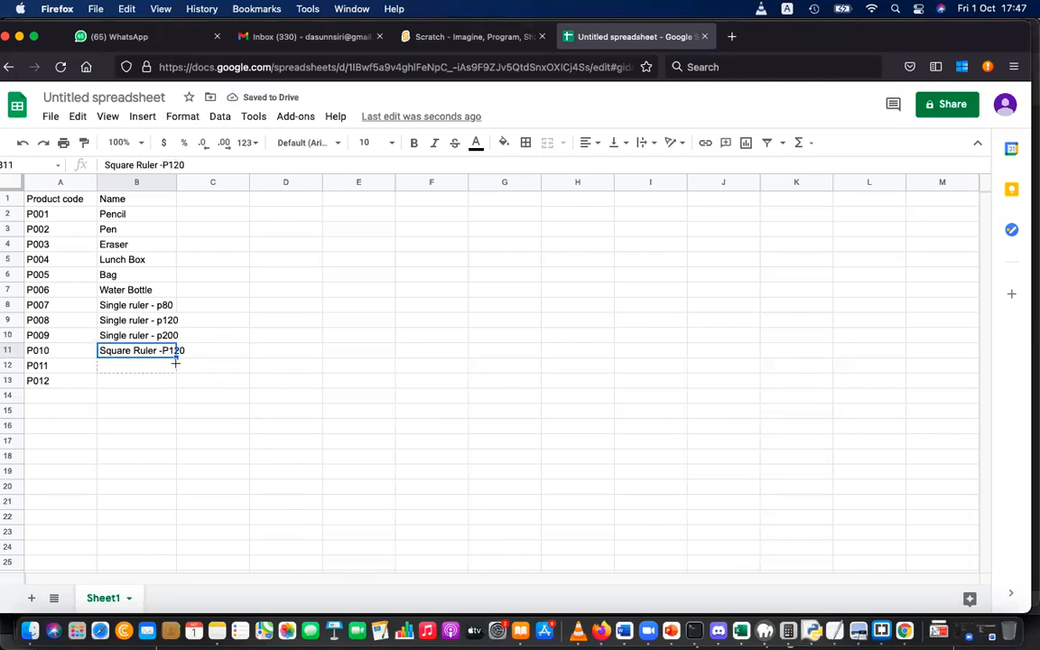
{"action": "left_click_drag", "start_coordinate": [176, 362], "coordinate": [174, 365]}
{"action": "left_click", "coordinate": [172, 364]}
{"action": "double_click", "coordinate": [172, 364]}
{"action": "key", "text": "BackSpace"}
{"action": "key", "text": "BackSpace"}
{"action": "key", "text": "BackSpace"}
{"action": "type", "text": "200"}
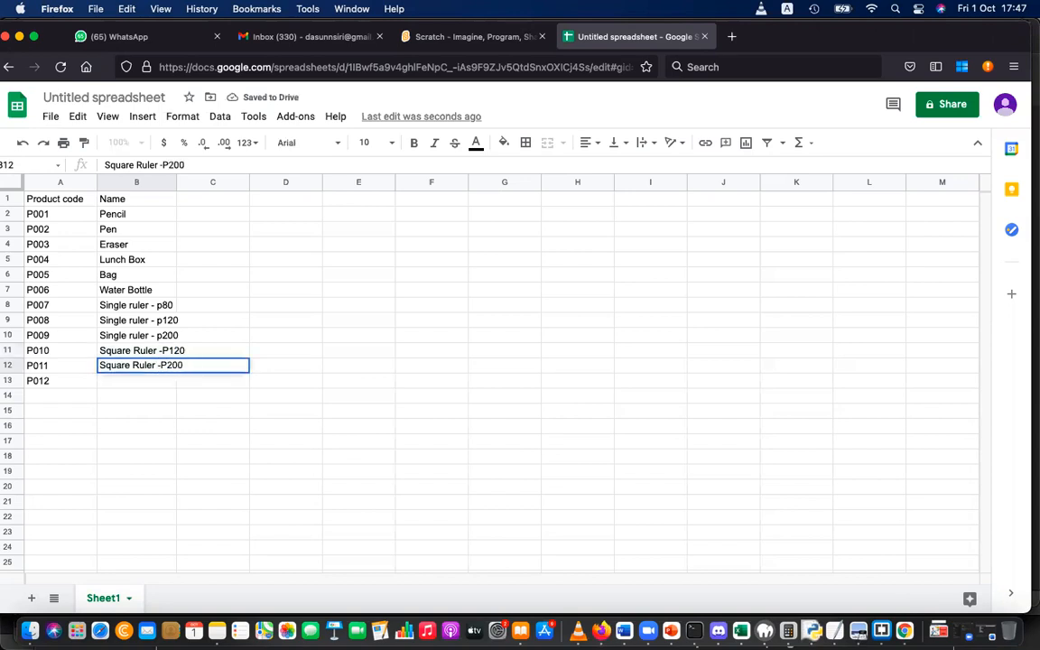
{"action": "key", "text": "Return"}
{"action": "type", "text": "Rulers"}
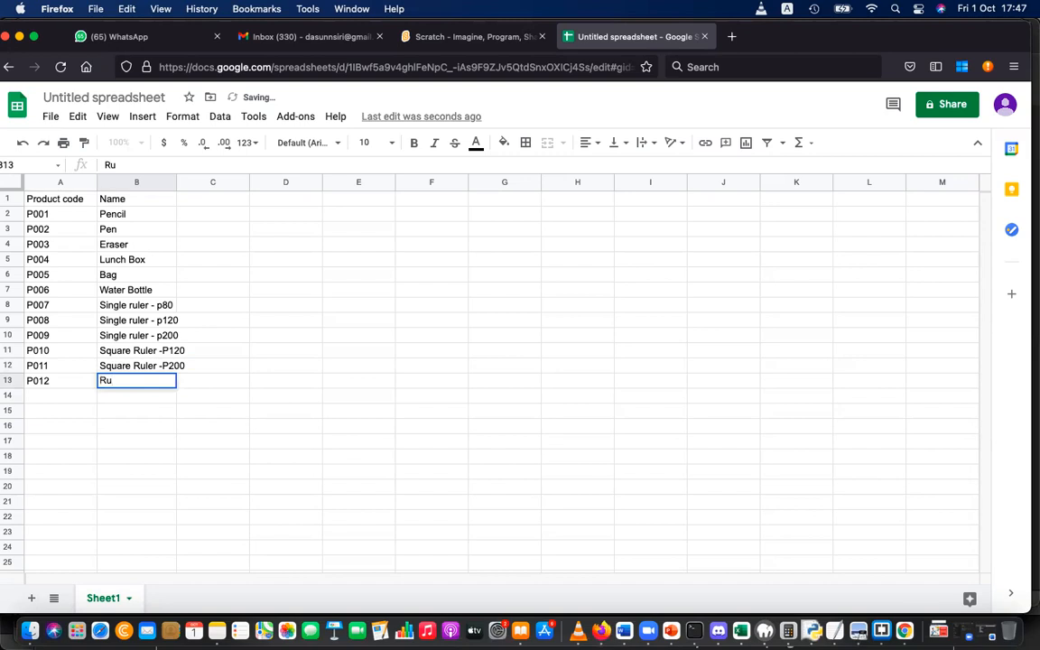
{"action": "key", "text": "BackSpace"}
{"action": "key", "text": "BackSpace"}
{"action": "key", "text": "BackSpace"}
{"action": "key", "text": "BackSpace"}
{"action": "key", "text": "BackSpace"}
{"action": "key", "text": "BackSpace"}
- Enter "Tool Box" in cell B13 and fit column B's width to its contents
{"action": "type", "text": "T"}
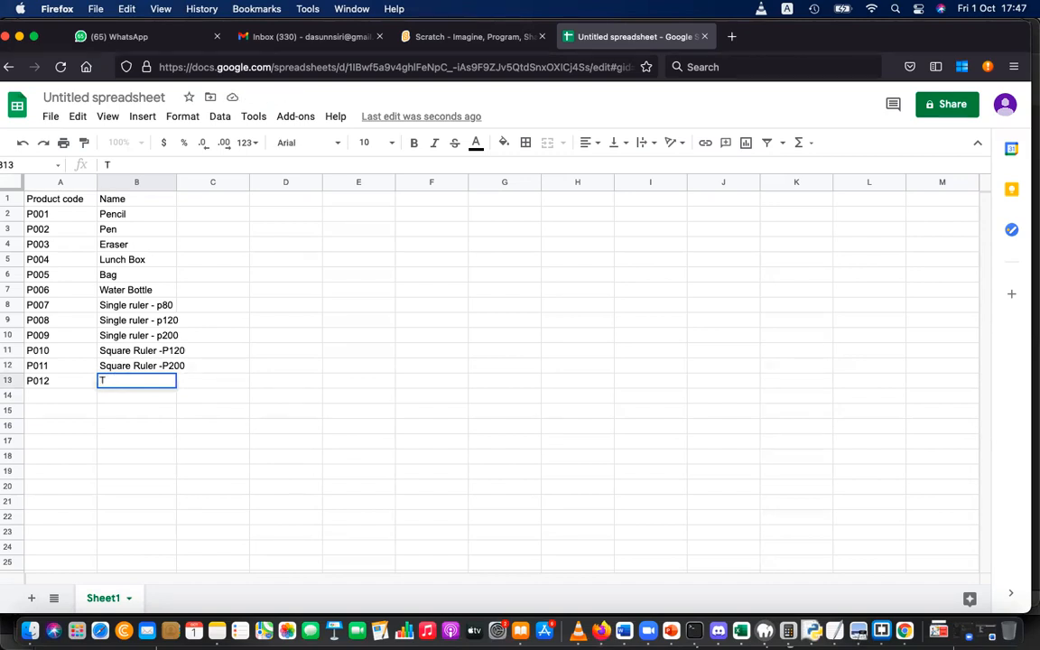
{"action": "type", "text": "ool Box"}
{"action": "key", "text": "Return"}
{"action": "double_click", "coordinate": [175, 183]}
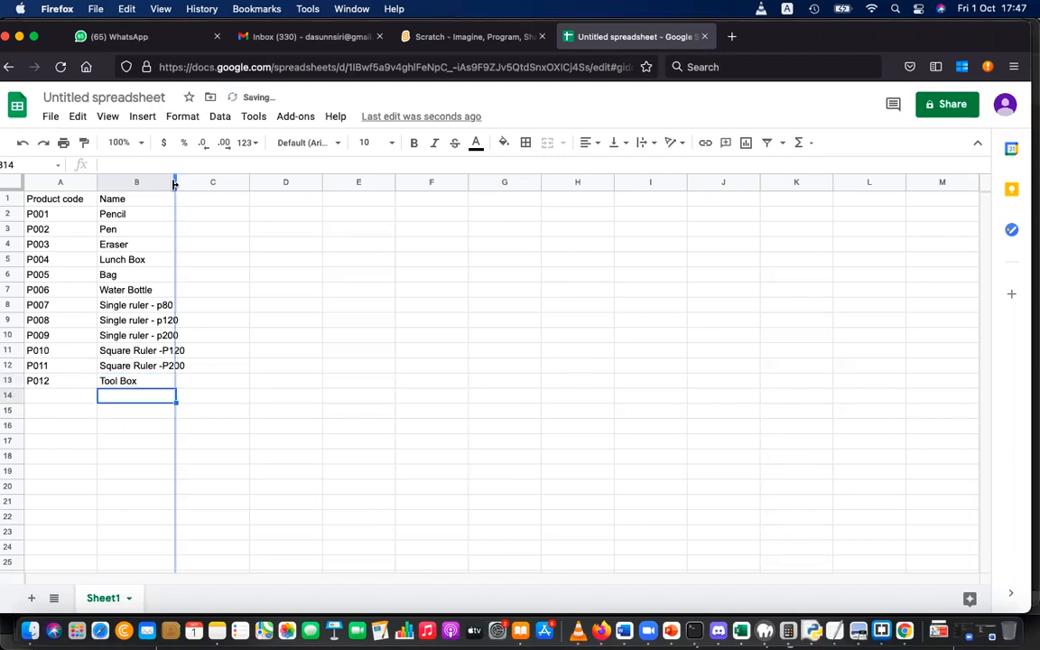
- Enter the heading "Price" in C1 and the prices 12, 25 and 10 in cells C2 to C4
{"action": "left_click", "coordinate": [217, 208]}
{"action": "type", "text": "Price"}
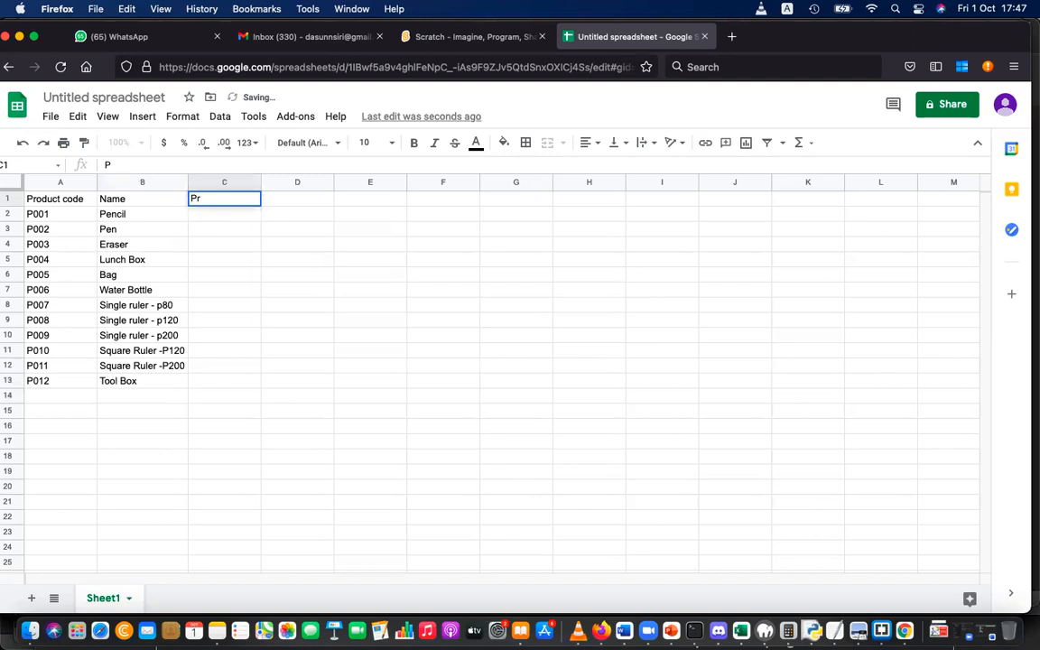
{"action": "left_click", "coordinate": [288, 258]}
{"action": "left_click", "coordinate": [227, 216]}
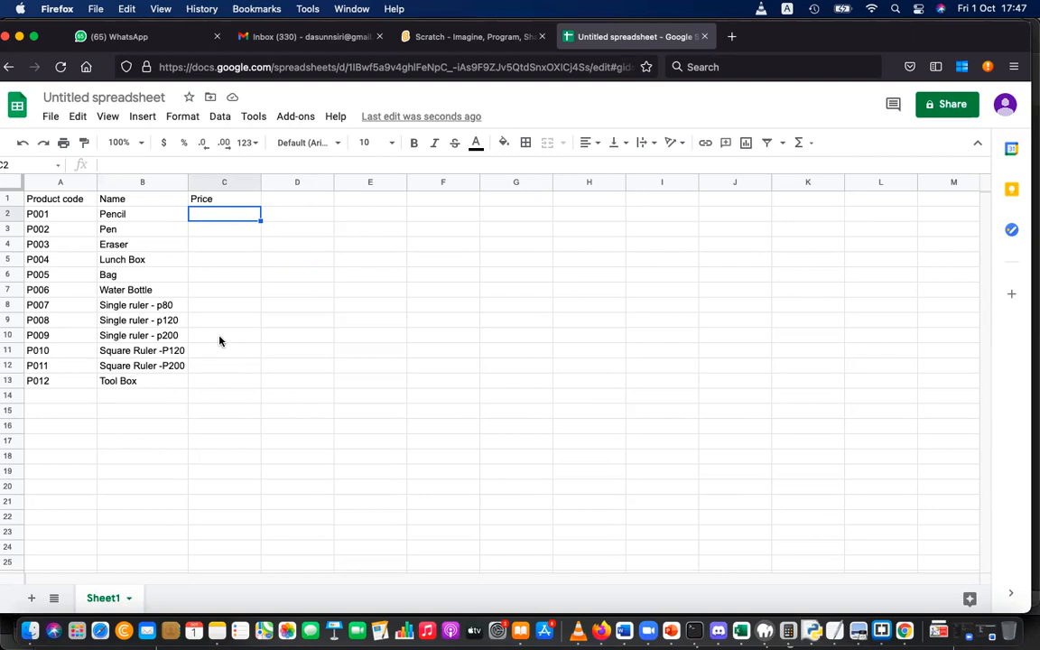
{"action": "type", "text": "12"}
{"action": "key", "text": "Return"}
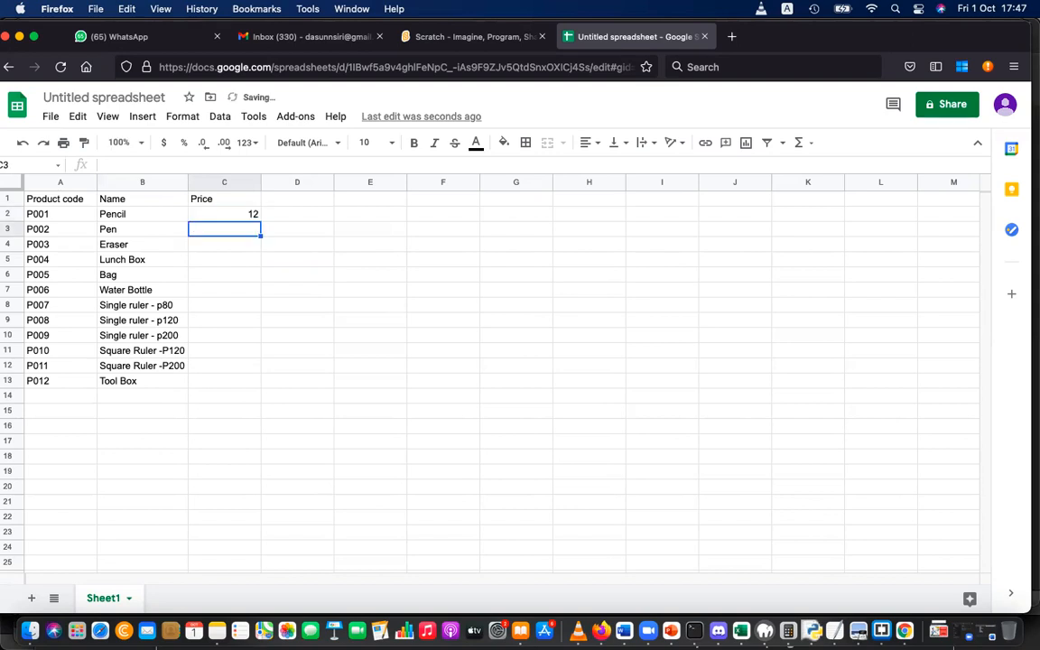
{"action": "type", "text": "25"}
{"action": "key", "text": "Return"}
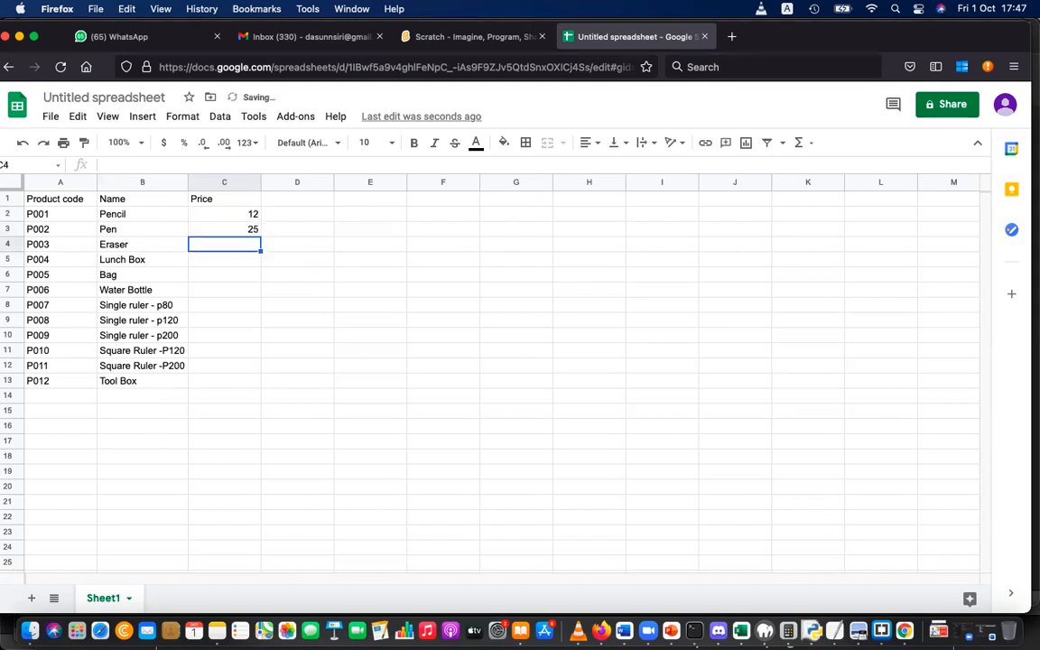
{"action": "type", "text": "10"}
{"action": "key", "text": "Return"}
- Enter the prices 450 for Lunch Box, 1400 for Bag and 300 for Water Bottle in C5 to C7
{"action": "type", "text": "450"}
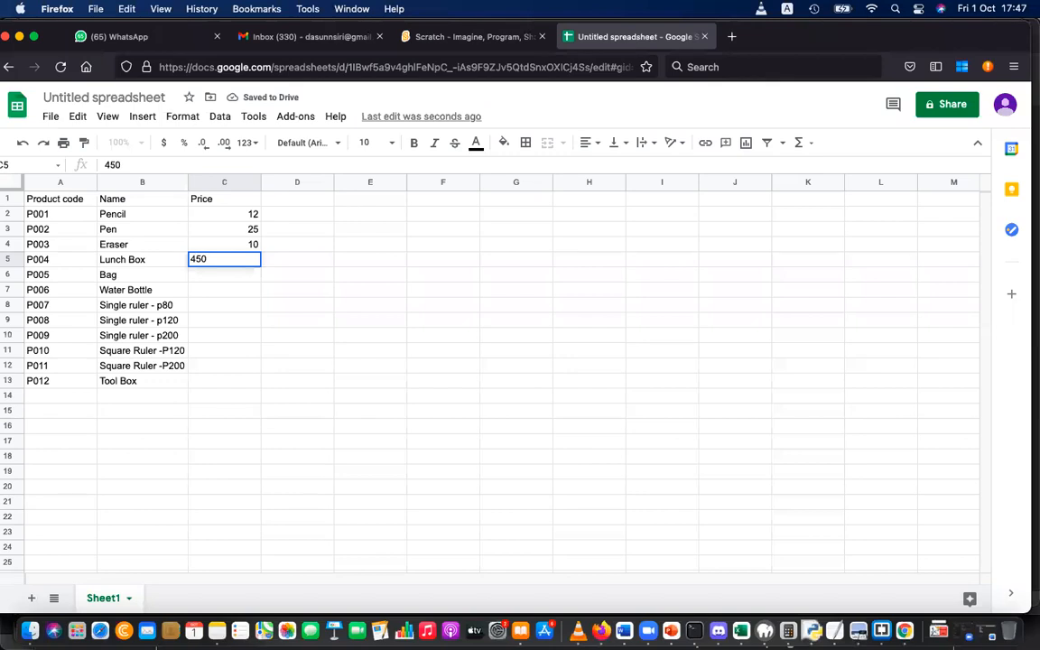
{"action": "key", "text": "Return"}
{"action": "type", "text": "1400"}
{"action": "key", "text": "Return"}
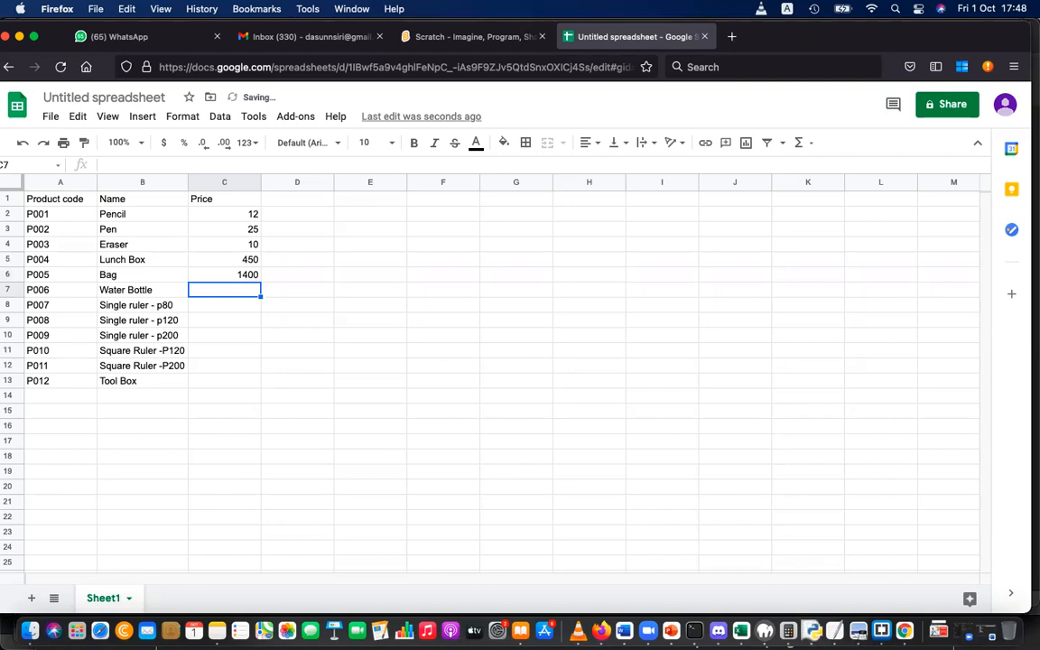
{"action": "type", "text": "300"}
{"action": "key", "text": "Return"}
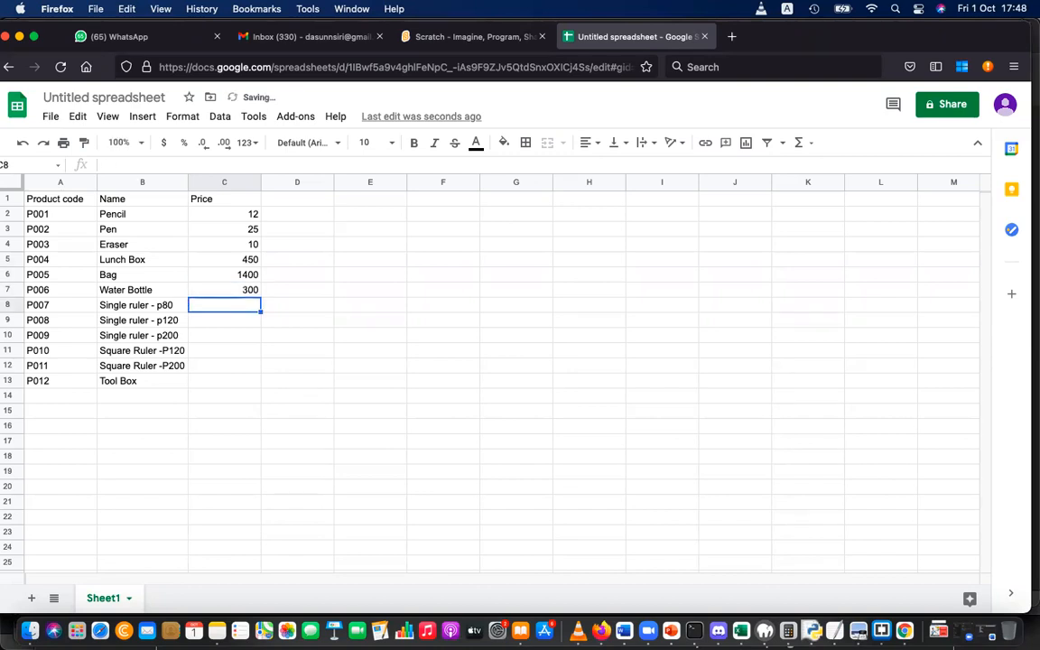
- Enter the prices 120, 200 and 250 for the three single ruler products in C8 to C10
{"action": "type", "text": "120"}
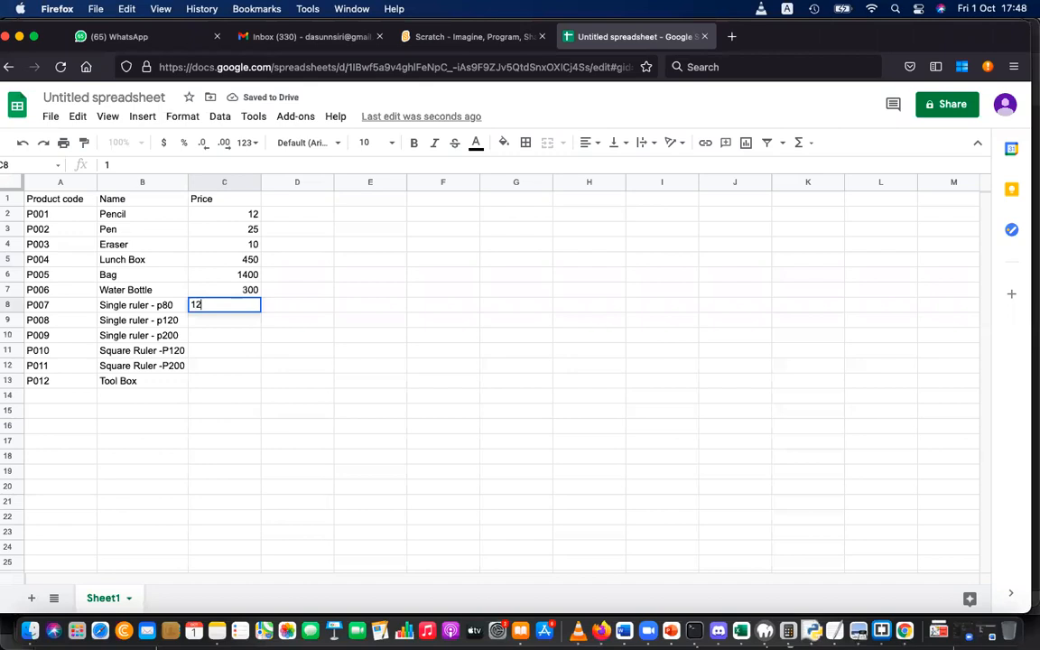
{"action": "key", "text": "Return"}
{"action": "type", "text": "200"}
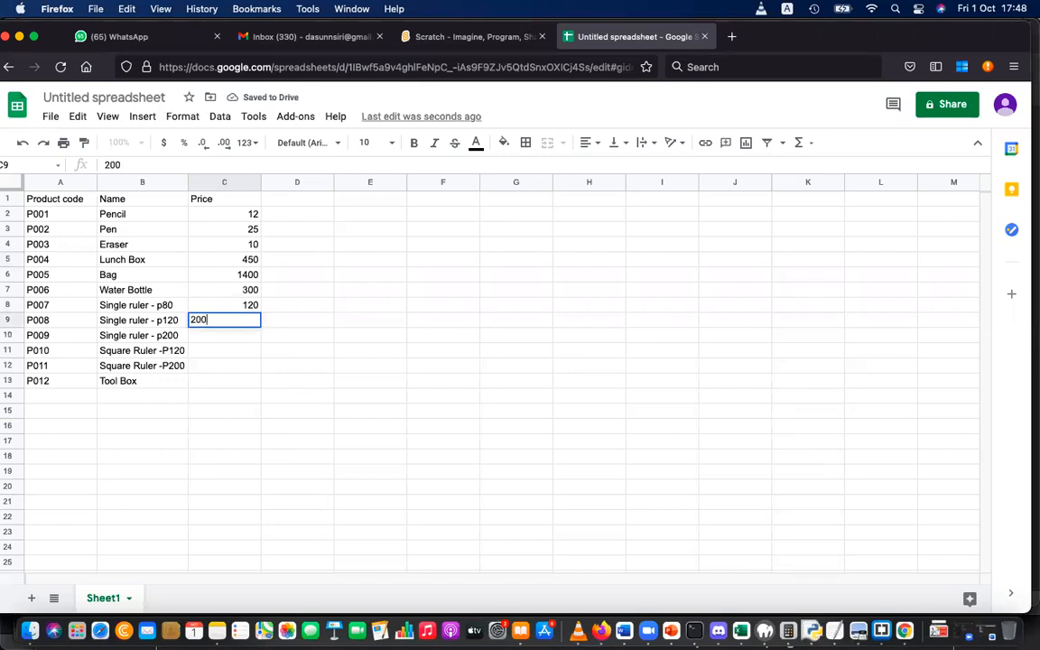
{"action": "key", "text": "Return"}
{"action": "type", "text": "250"}
{"action": "key", "text": "Return"}
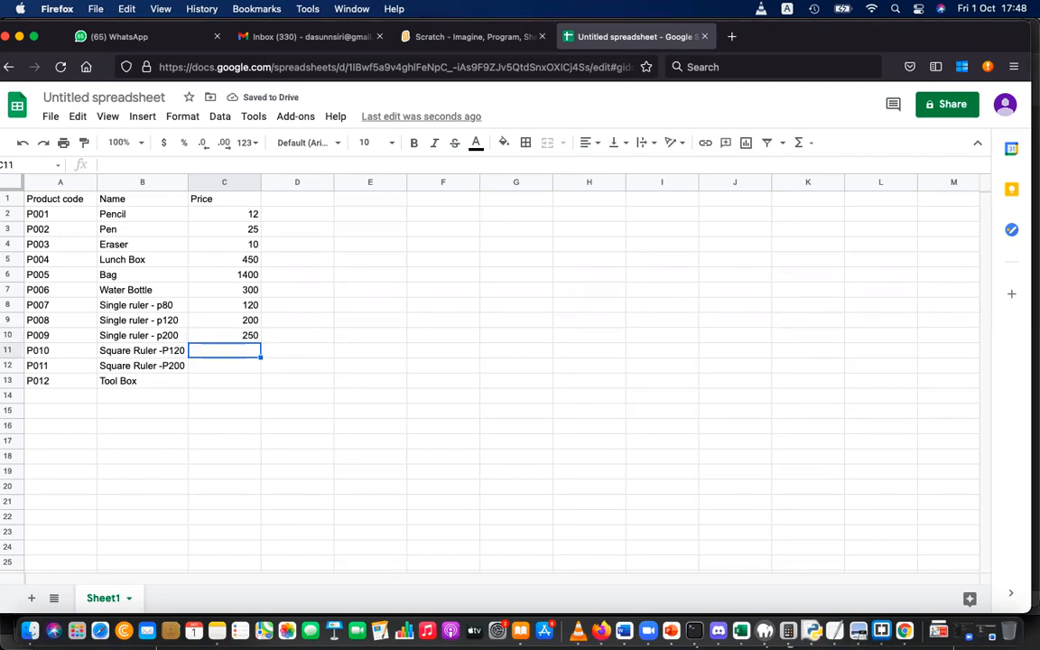
- Enter the prices 130 and 270 for the square rulers in C11 and C12, and 700 for Tool Box in C13
{"action": "type", "text": "130"}
{"action": "key", "text": "Return"}
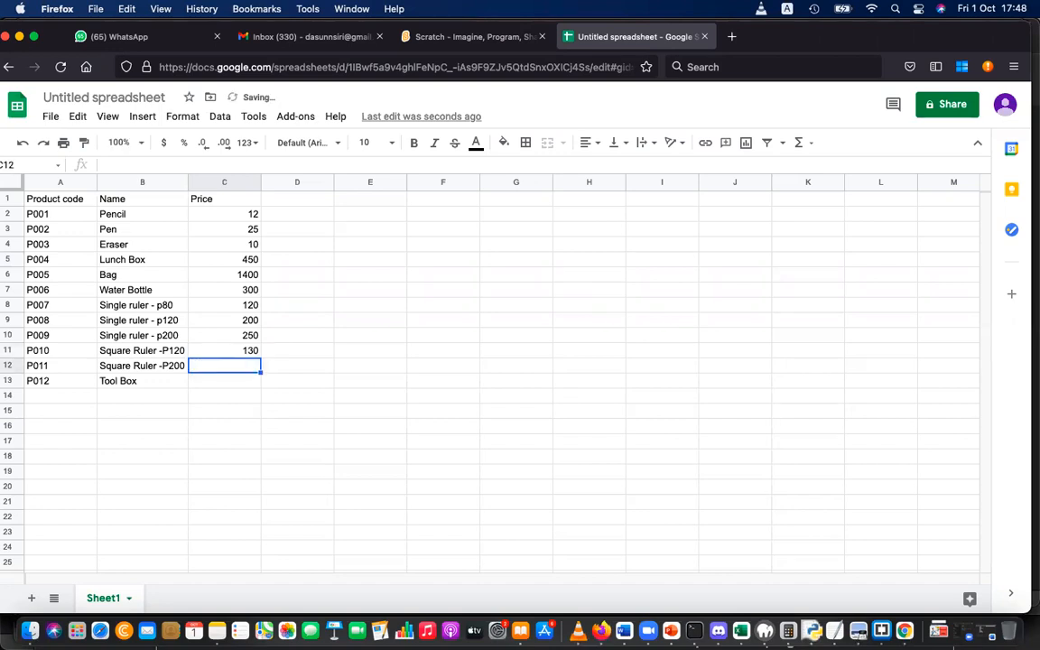
{"action": "type", "text": "2"}
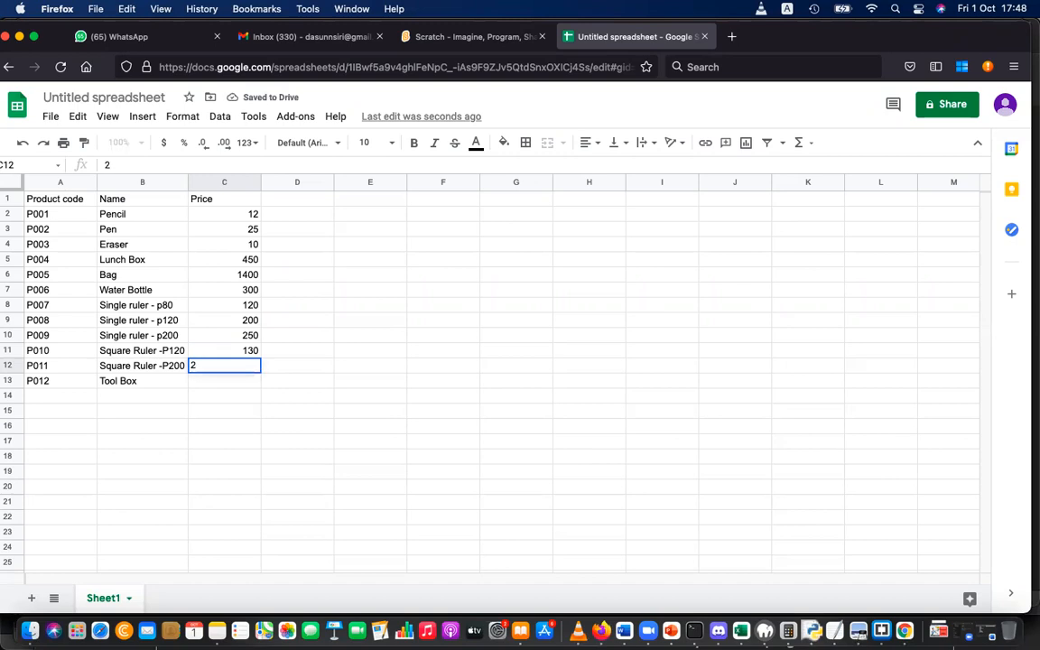
{"action": "type", "text": "70"}
{"action": "key", "text": "Return"}
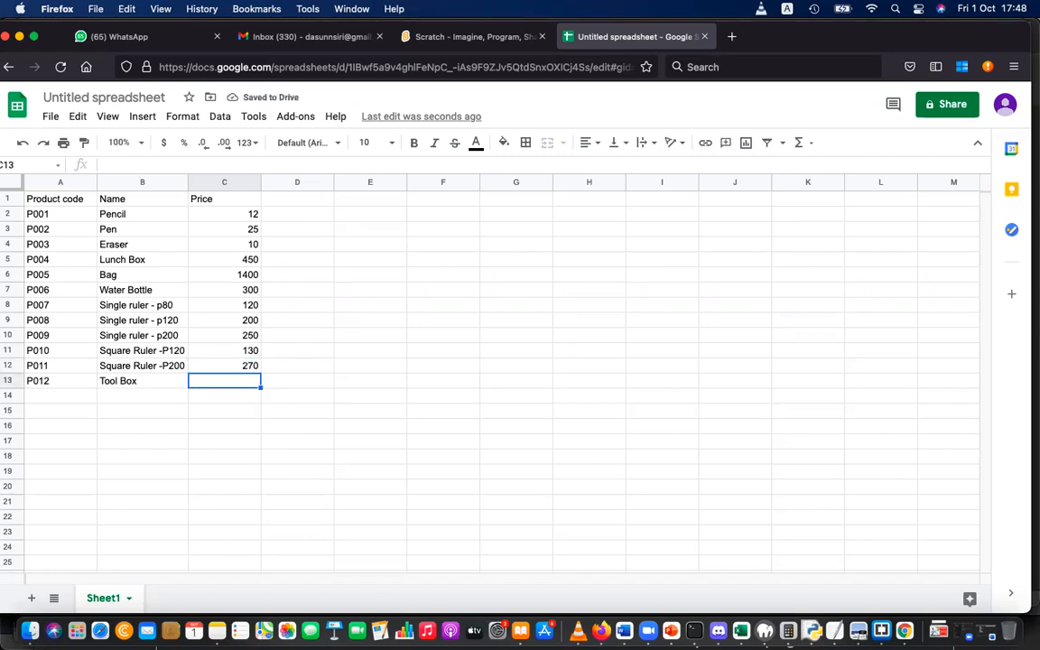
{"action": "type", "text": "700"}
{"action": "key", "text": "Return"}
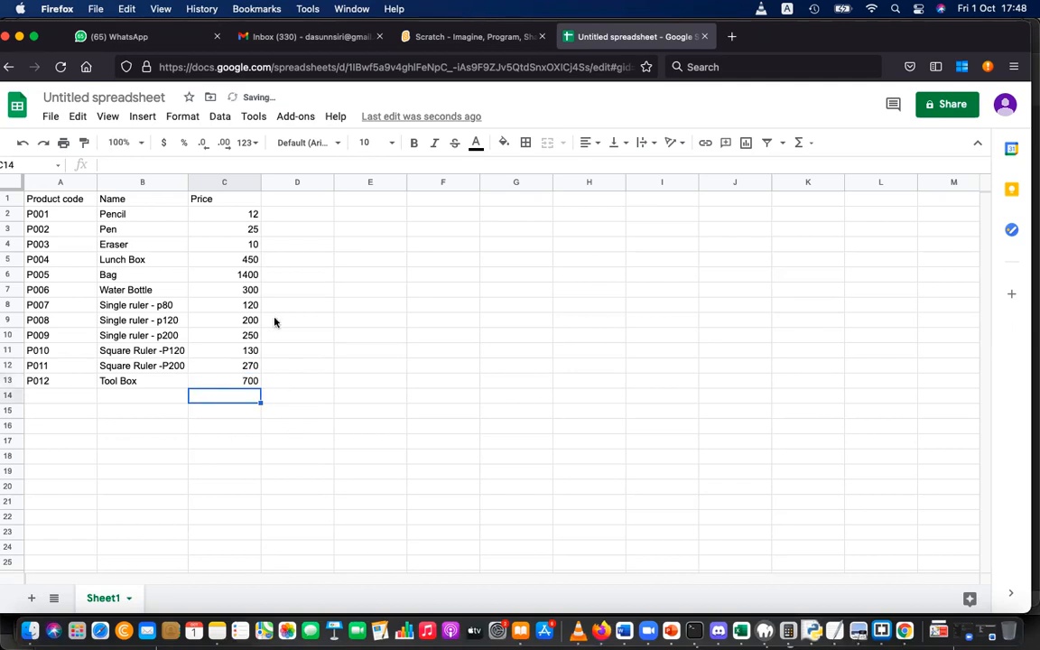
- Copy the product table in A1:C13 of Sheet1
{"action": "left_click_drag", "start_coordinate": [59, 200], "coordinate": [230, 390]}
{"action": "key", "text": "super+c"}
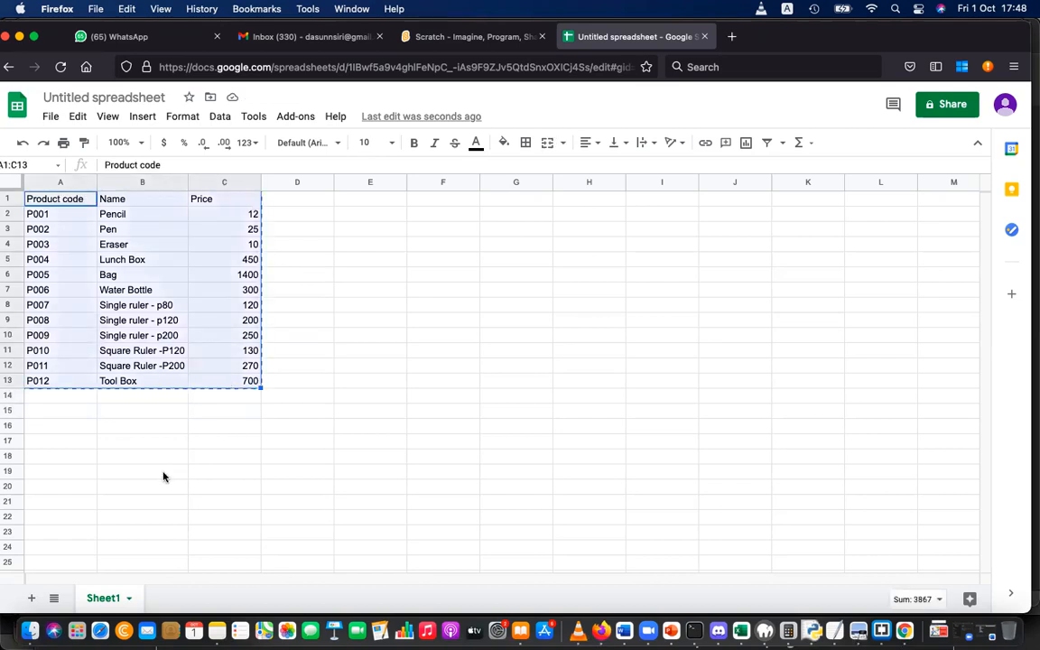
{"action": "left_click", "coordinate": [323, 521]}
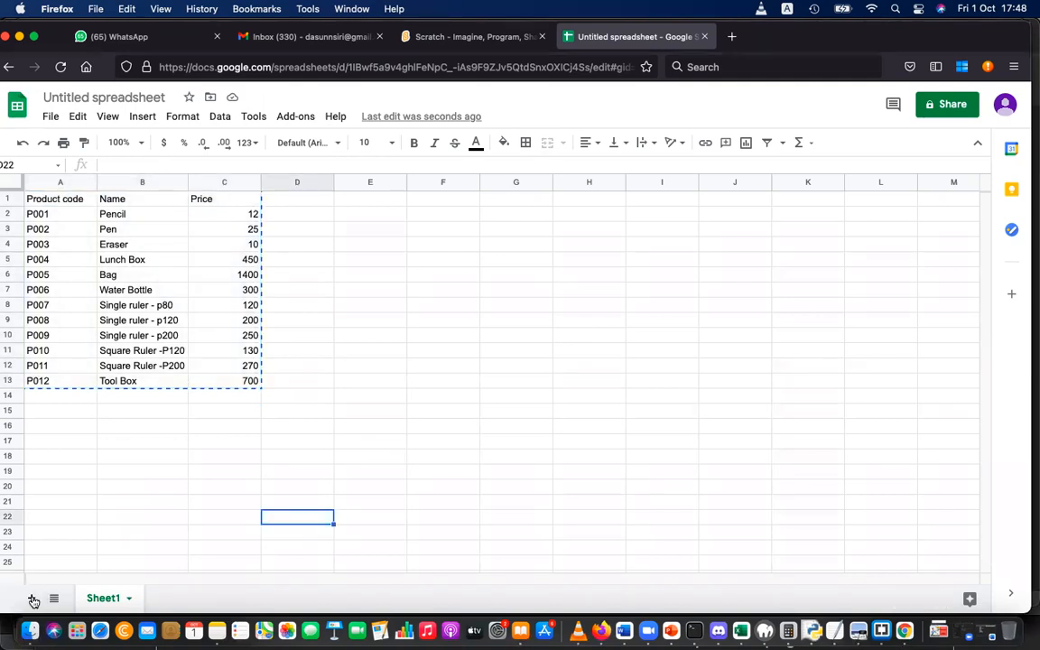
- Add a new sheet after Sheet1 and rename it with the first student's name
{"action": "left_click", "coordinate": [33, 600]}
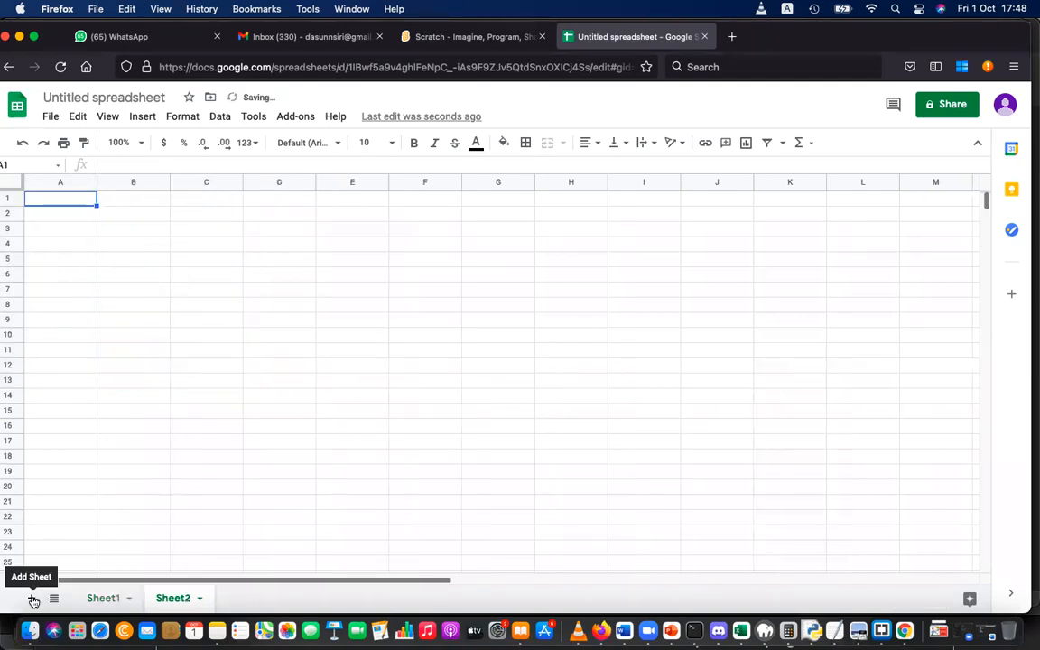
{"action": "double_click", "coordinate": [174, 597]}
{"action": "type", "text": "De"}
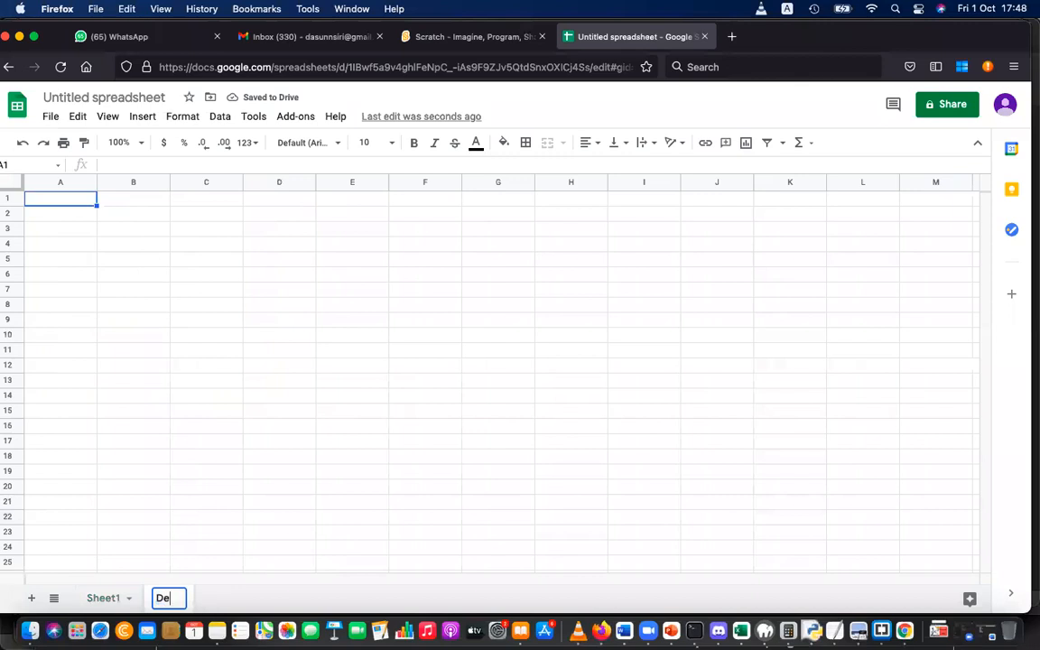
{"action": "type", "text": "sandu"}
{"action": "left_click", "coordinate": [176, 501]}
- Add another sheet and rename it with the second student's name
{"action": "left_click", "coordinate": [30, 601]}
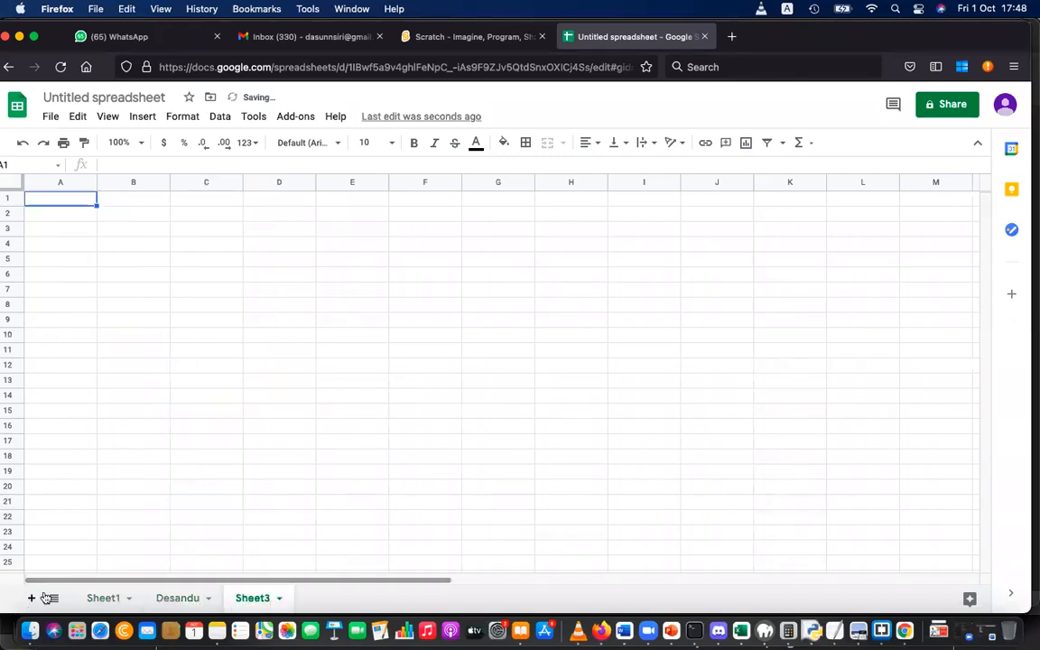
{"action": "double_click", "coordinate": [250, 600]}
{"action": "type", "text": "G"}
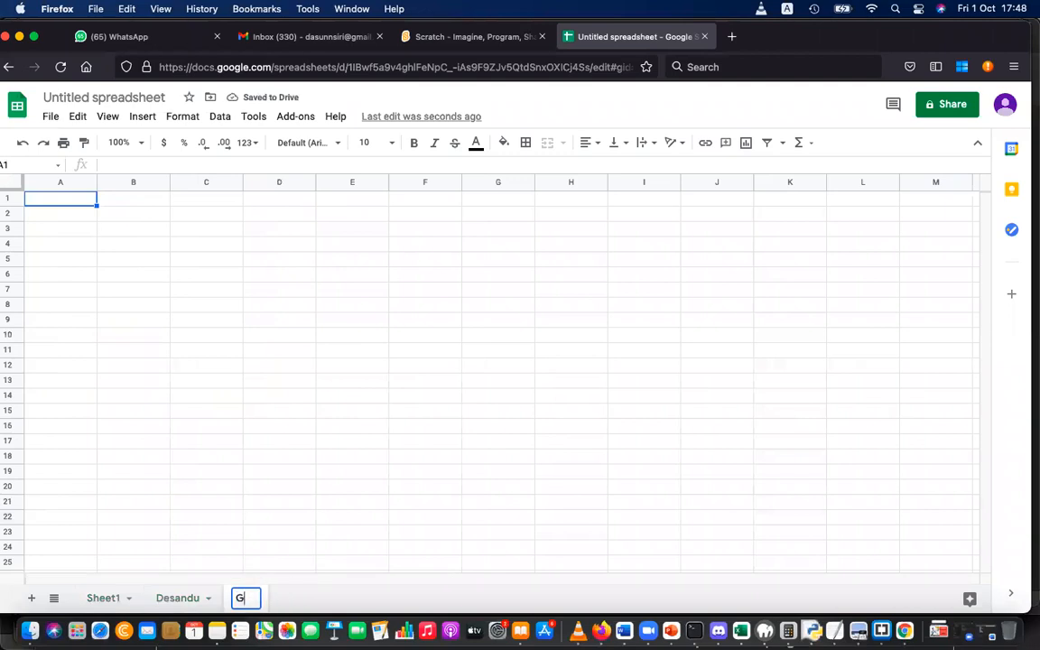
{"action": "type", "text": "awrawa"}
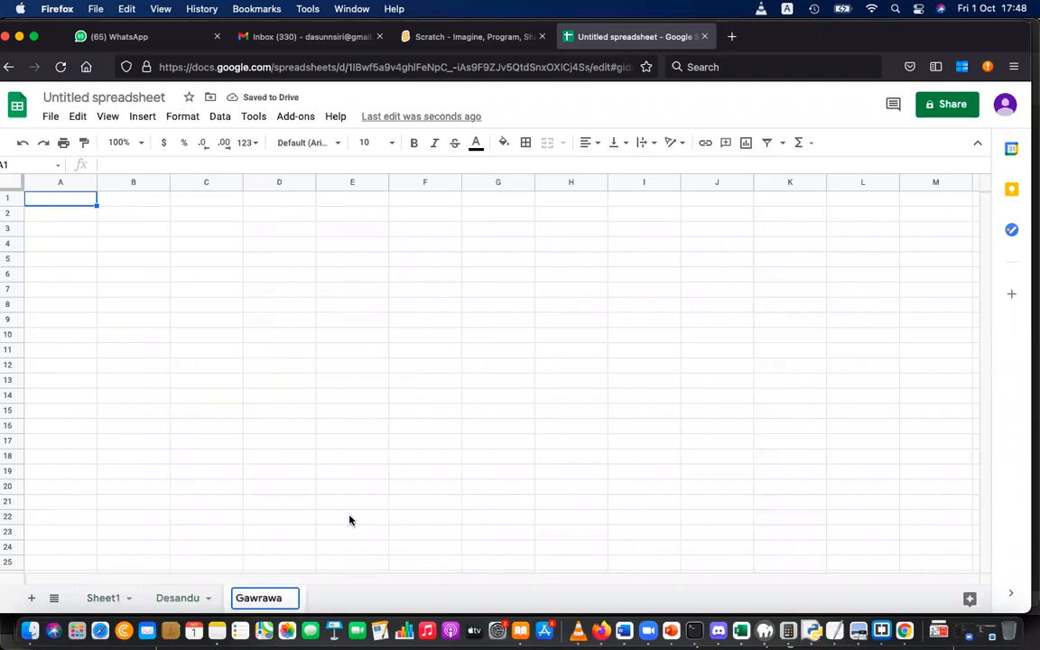
{"action": "left_click", "coordinate": [350, 517]}
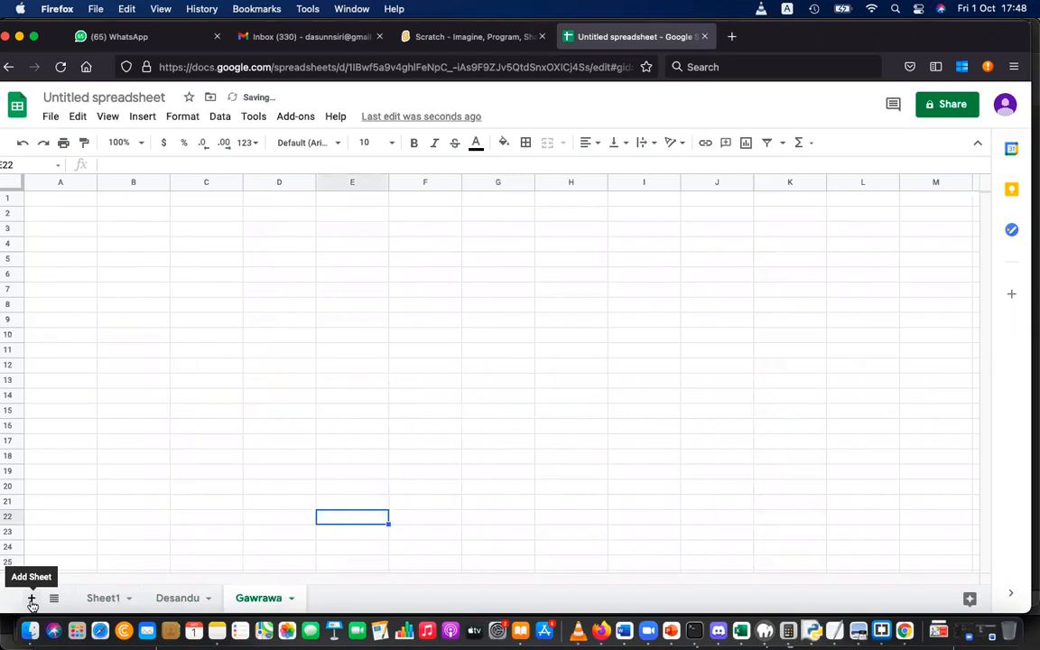
- Add a sheet for the third student and rename it with that student's name
{"action": "left_click", "coordinate": [32, 600]}
{"action": "double_click", "coordinate": [330, 600]}
{"action": "type", "text": "I"}
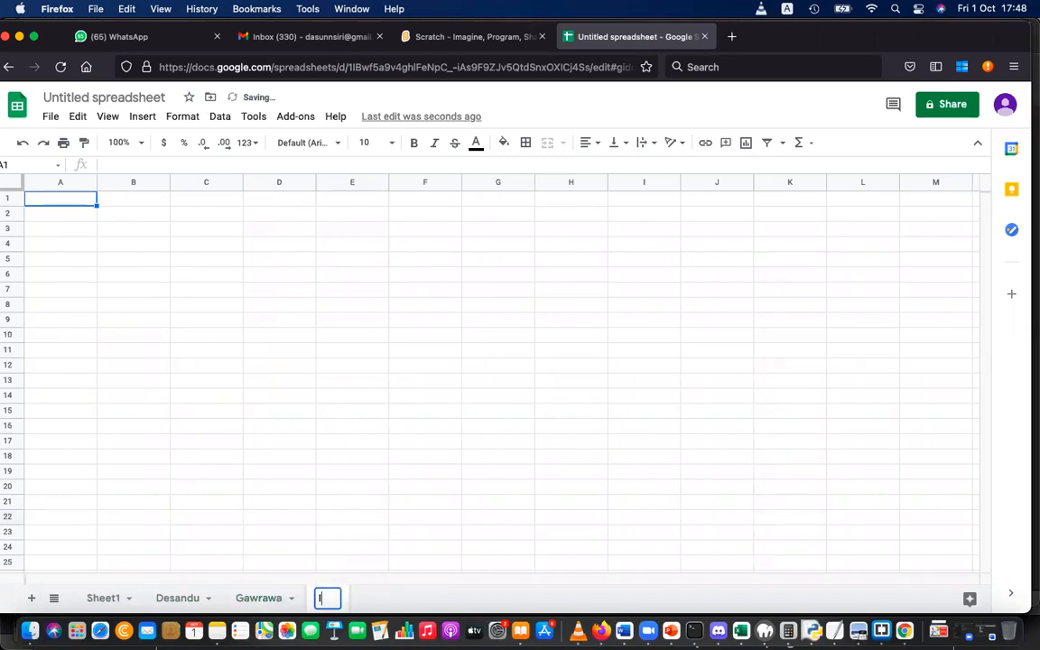
{"action": "type", "text": "suranga"}
{"action": "key", "text": "Return"}
- Add a sheet for the fourth student and rename it with that student's name
{"action": "left_click", "coordinate": [31, 597]}
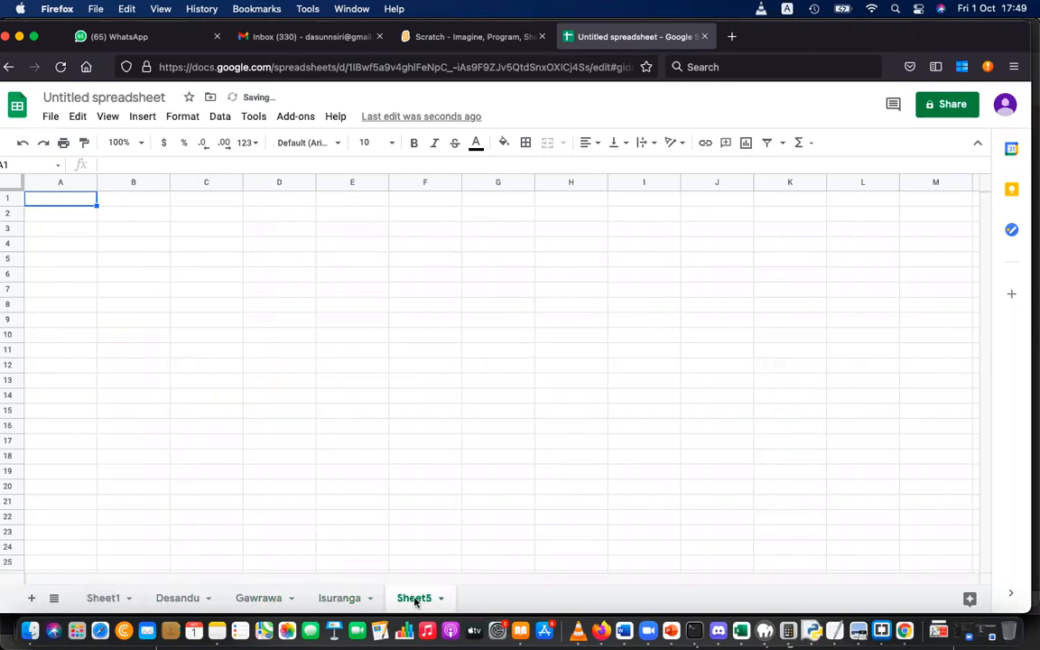
{"action": "double_click", "coordinate": [412, 600]}
{"action": "type", "text": "K"}
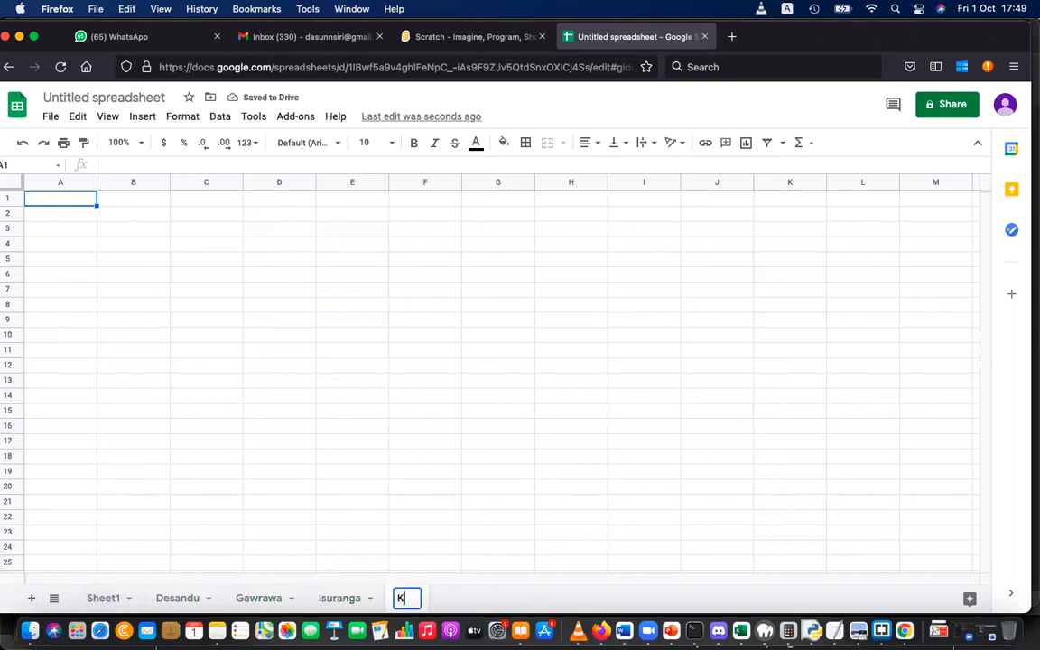
{"action": "type", "text": "asun"}
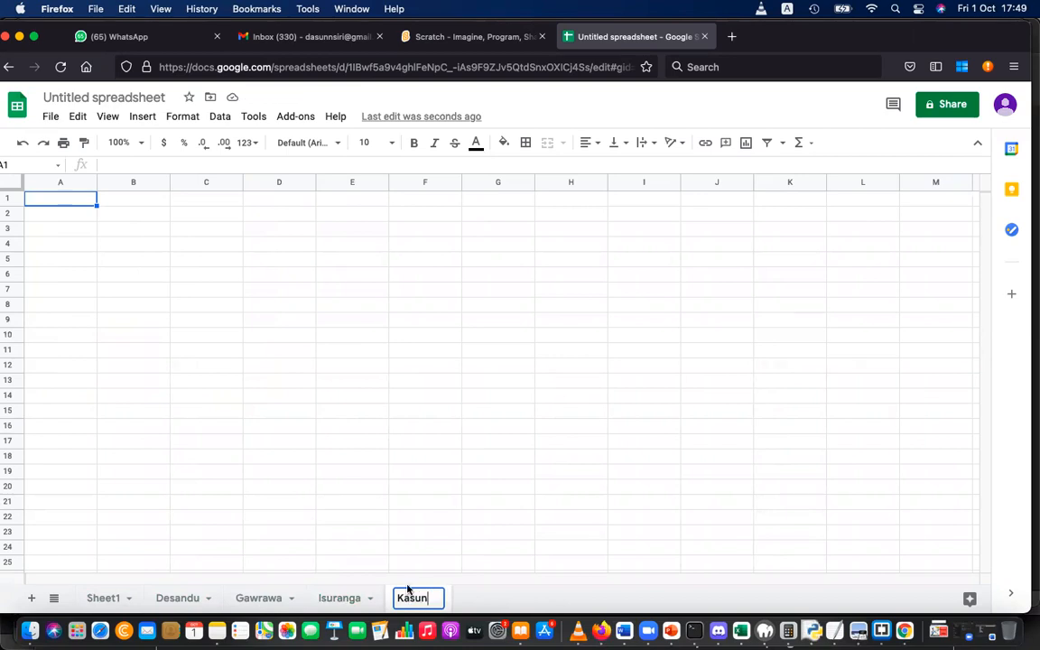
{"action": "left_click", "coordinate": [348, 488]}
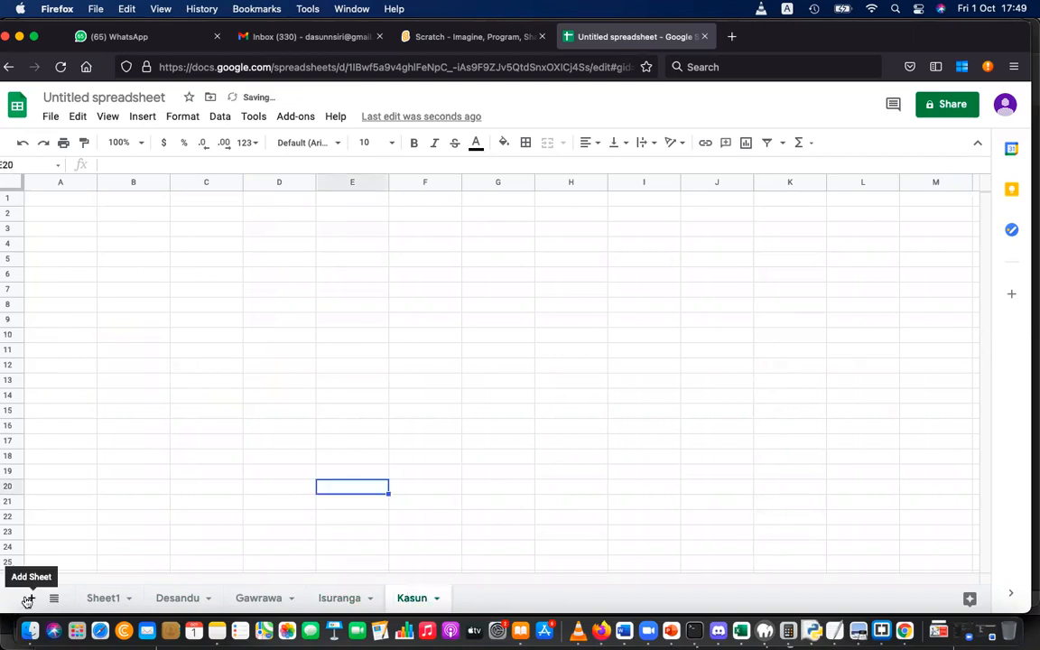
- Add two more sheets and rename them with the fifth and sixth students' names
{"action": "left_click", "coordinate": [28, 600]}
{"action": "double_click", "coordinate": [479, 599]}
{"action": "type", "text": "Lashen"}
{"action": "key", "text": "Return"}
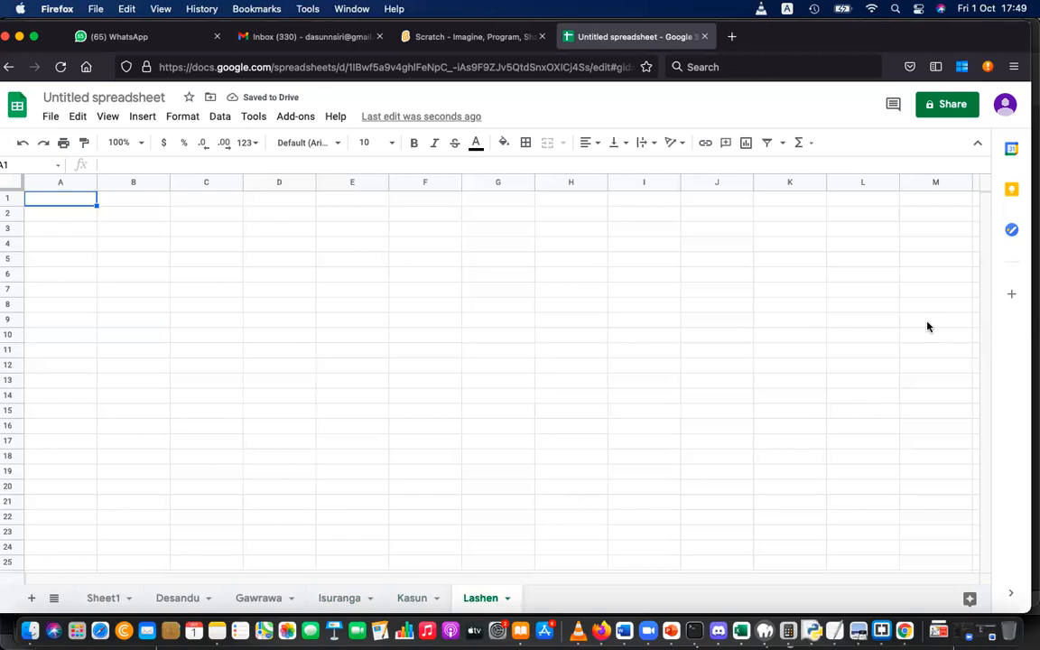
{"action": "left_click", "coordinate": [30, 599]}
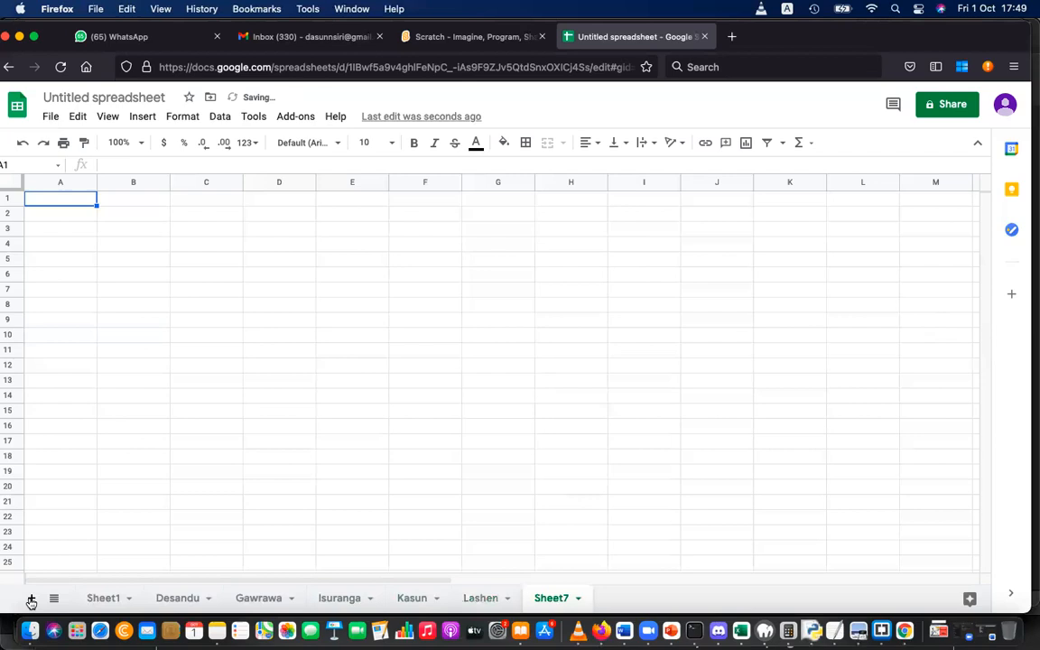
{"action": "double_click", "coordinate": [559, 600]}
{"action": "type", "text": "Pr"}
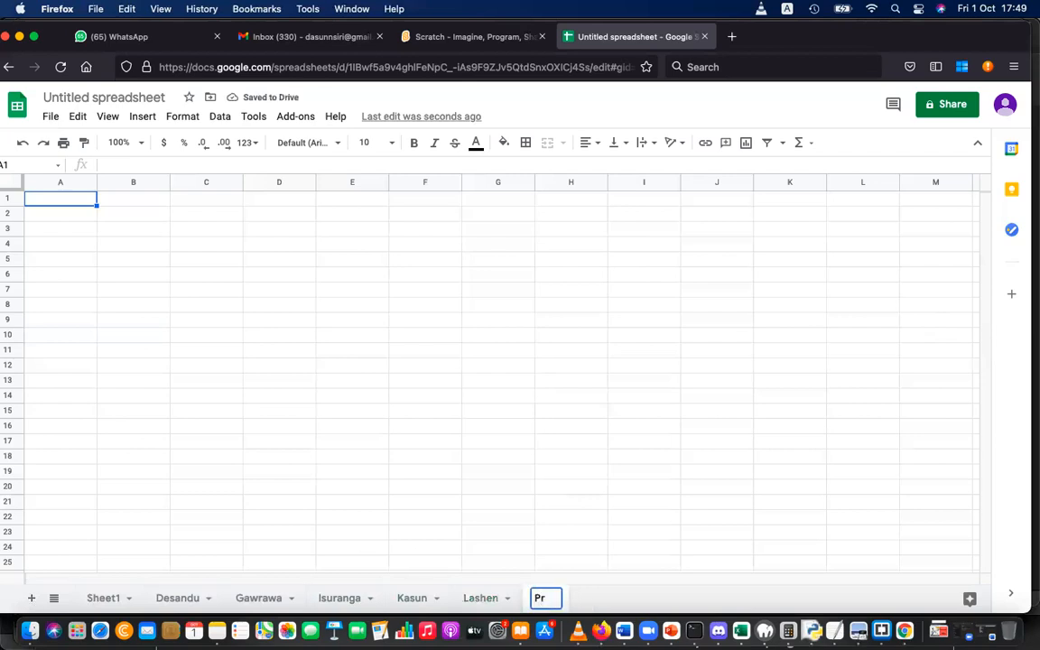
{"action": "type", "text": "aveen"}
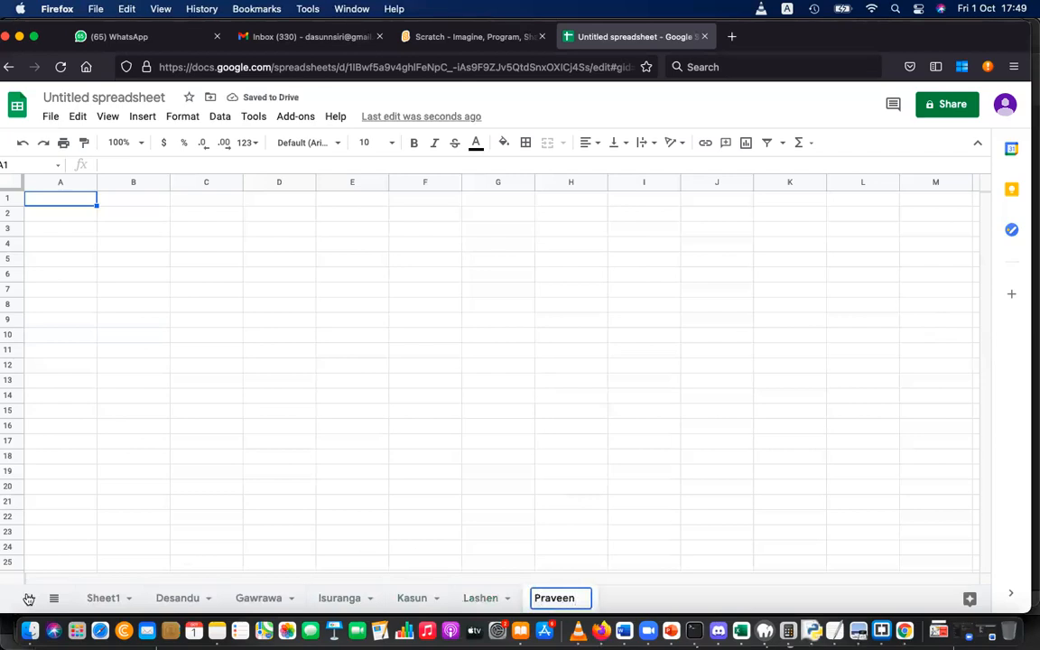
- Add a sheet for the seventh student and rename it with the correctly spelled student's name
{"action": "left_click", "coordinate": [27, 598]}
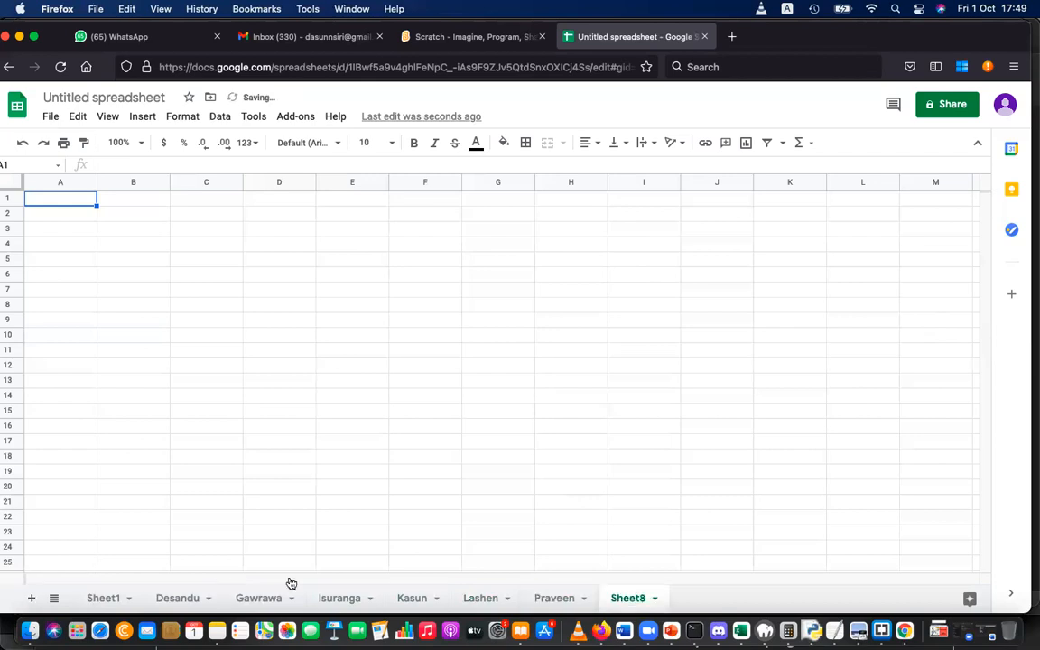
{"action": "double_click", "coordinate": [635, 599]}
{"action": "type", "text": "Savitthu"}
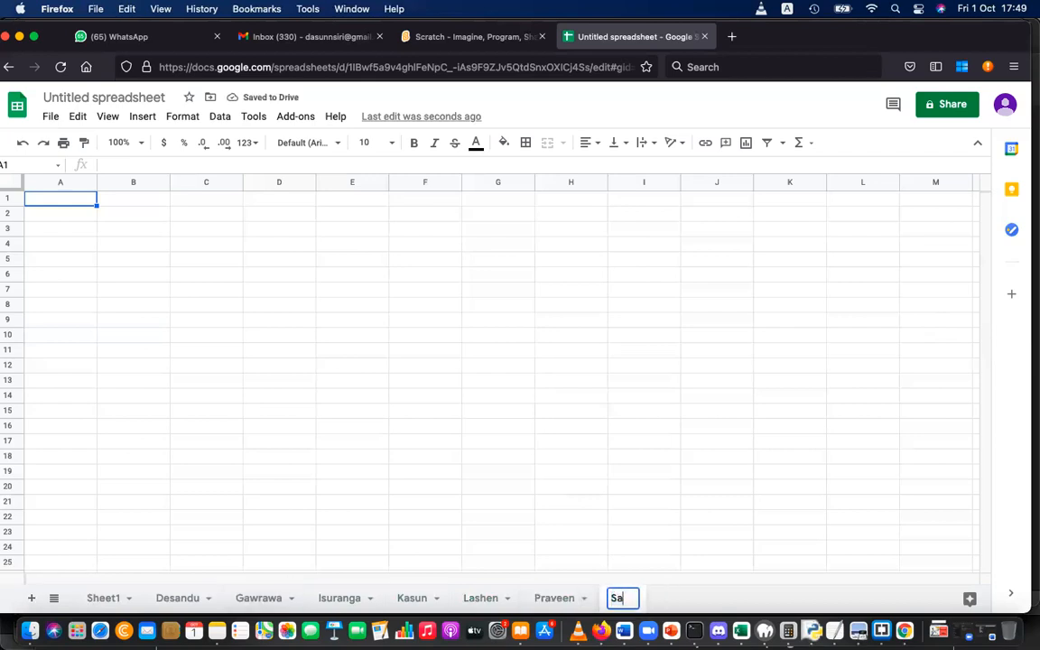
{"action": "key", "text": "BackSpace"}
{"action": "key", "text": "BackSpace"}
{"action": "key", "text": "BackSpace"}
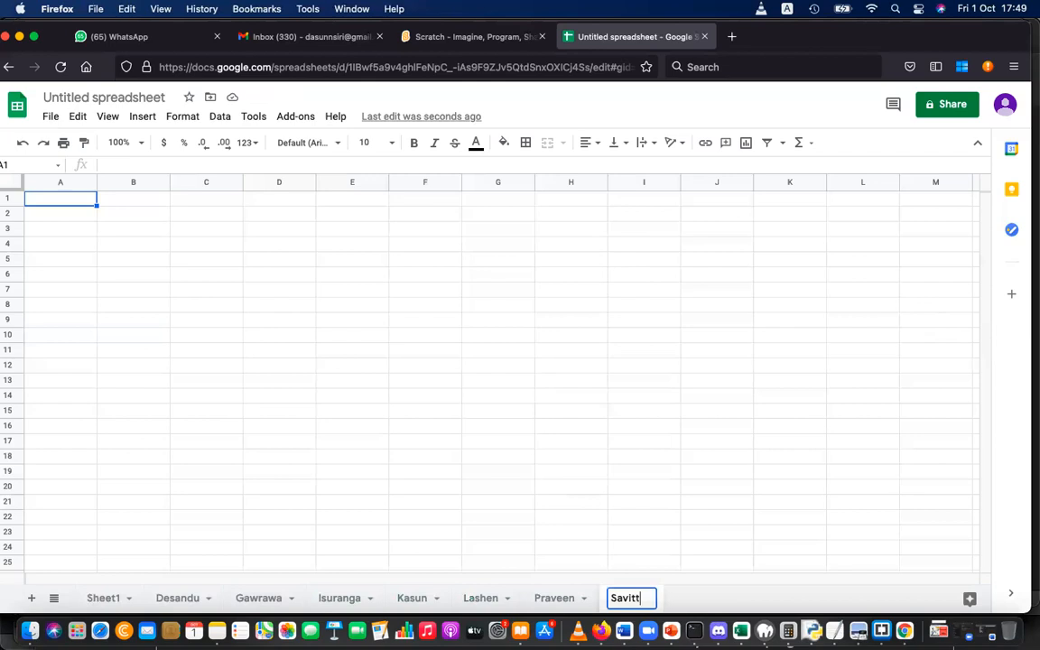
{"action": "type", "text": "hu"}
- Add two sheets for the eighth and ninth students and rename each with the student's name
{"action": "left_click", "coordinate": [33, 598]}
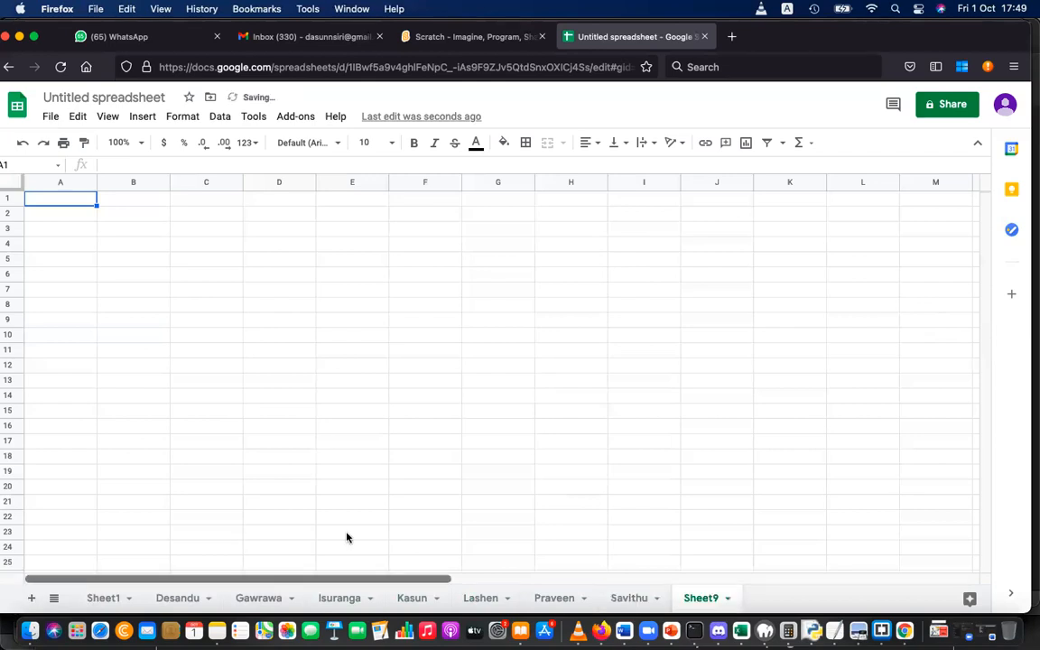
{"action": "double_click", "coordinate": [695, 597]}
{"action": "type", "text": "Thimasha"}
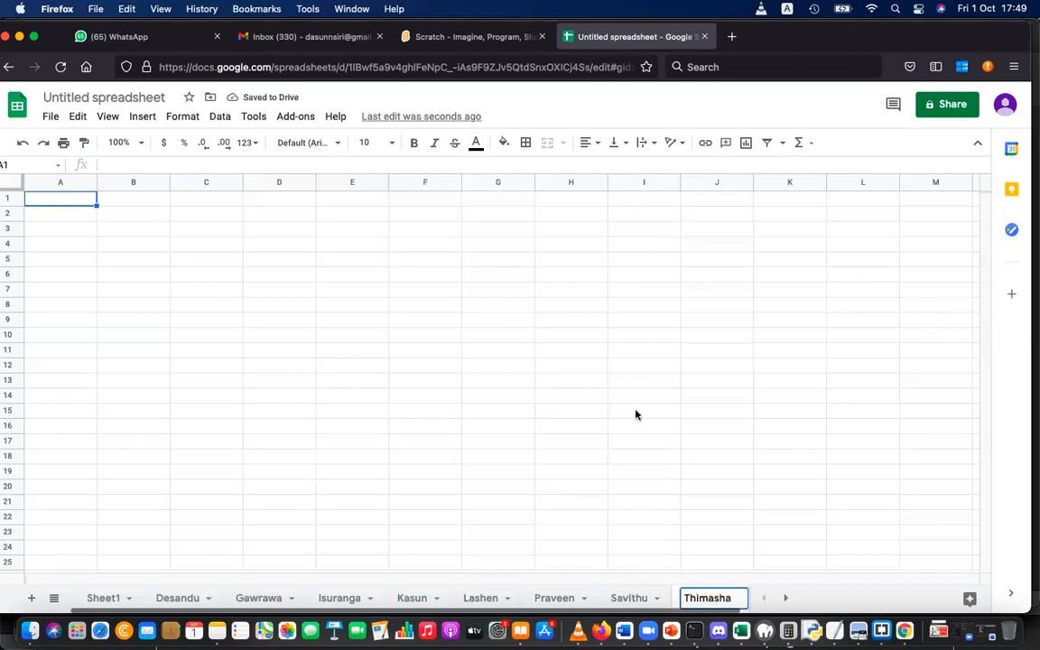
{"action": "left_click", "coordinate": [635, 413]}
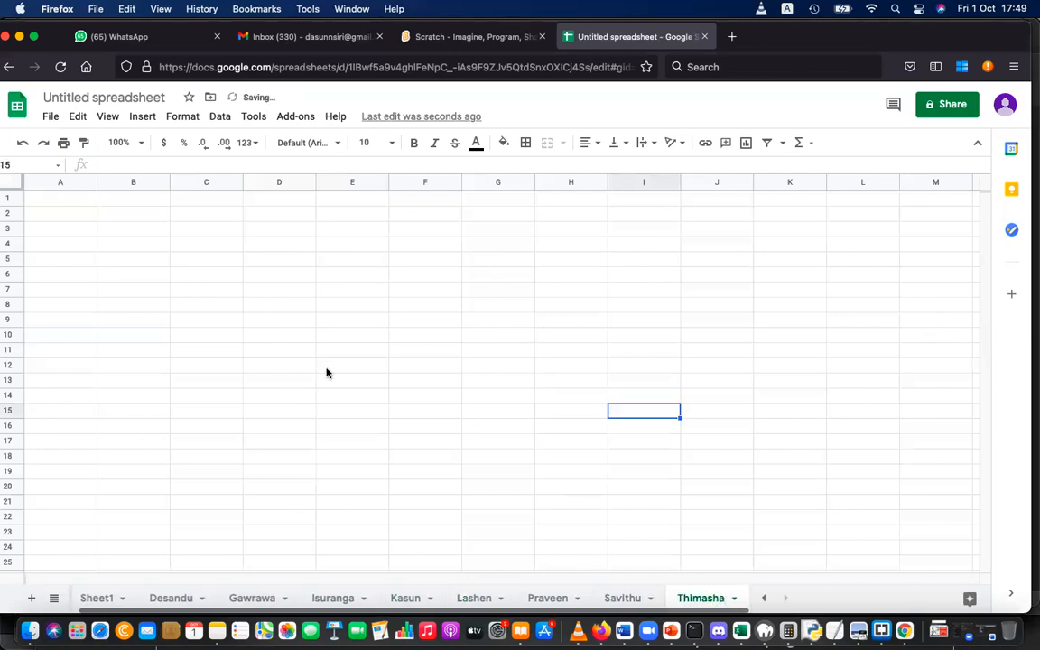
{"action": "left_click", "coordinate": [31, 598]}
{"action": "double_click", "coordinate": [700, 601]}
{"action": "type", "text": "Nonithma"}
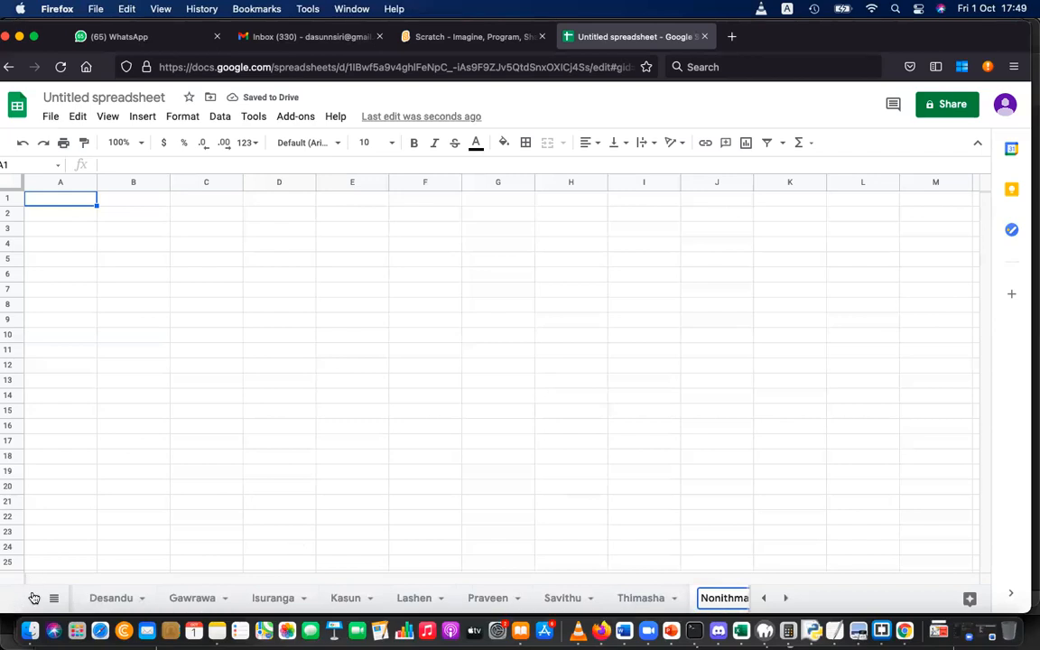
- Add the last two sheets and rename them with the tenth and eleventh students' names
{"action": "left_click", "coordinate": [32, 598]}
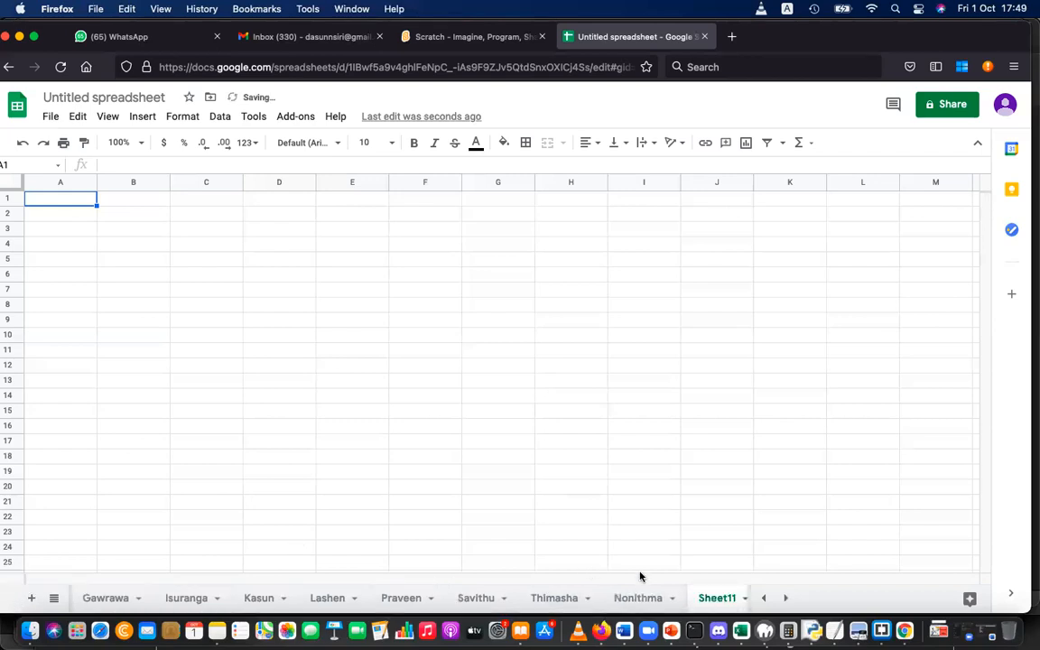
{"action": "double_click", "coordinate": [715, 597]}
{"action": "type", "text": "Wanshika"}
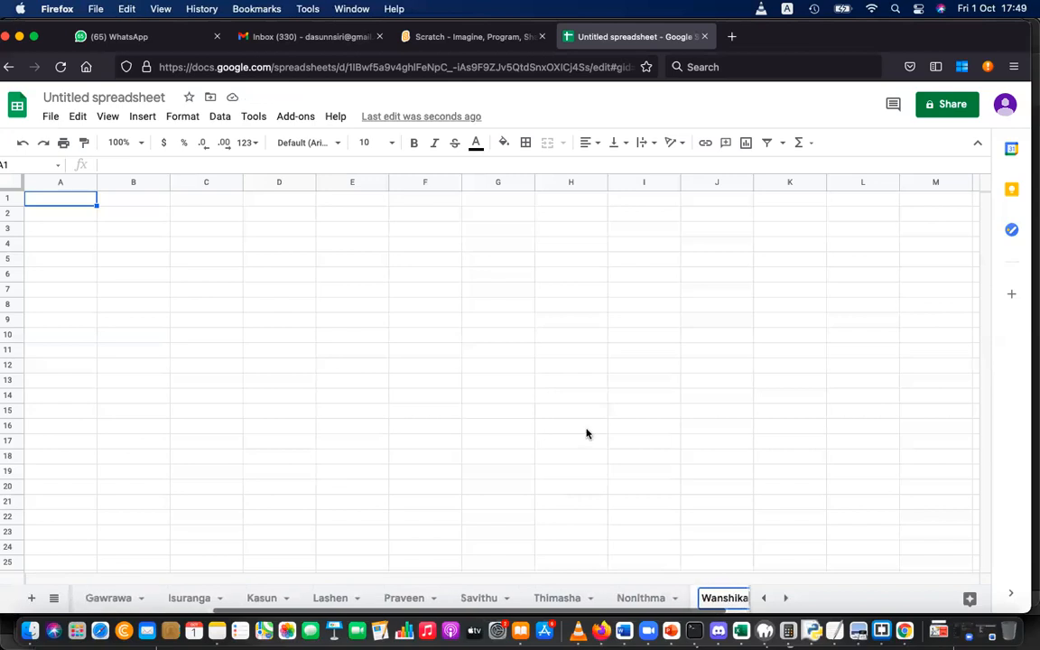
{"action": "left_click", "coordinate": [28, 599]}
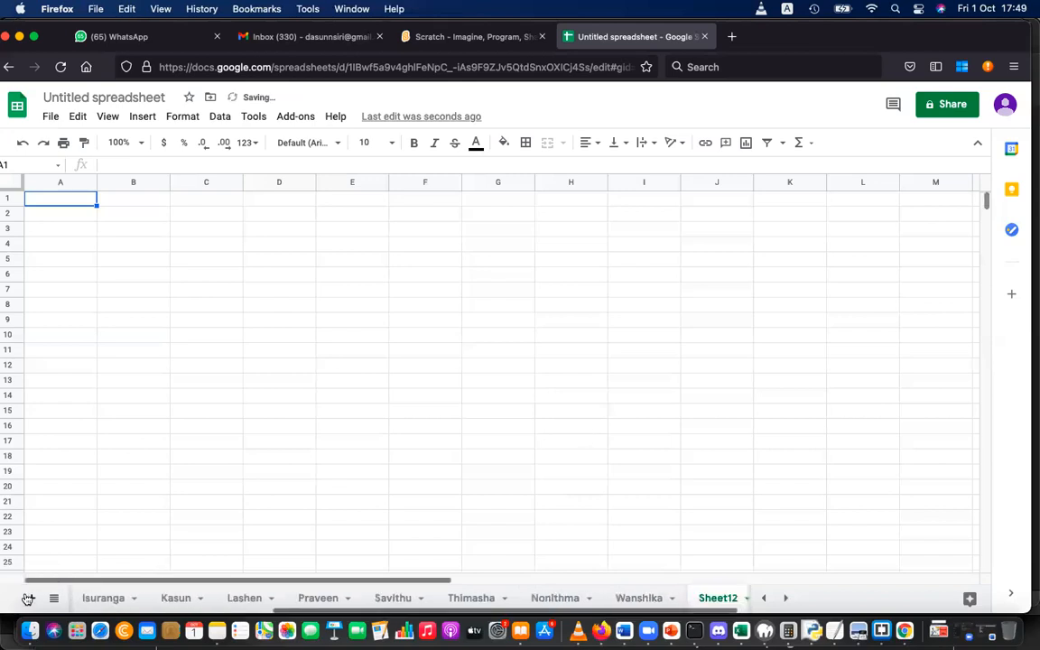
{"action": "double_click", "coordinate": [713, 603]}
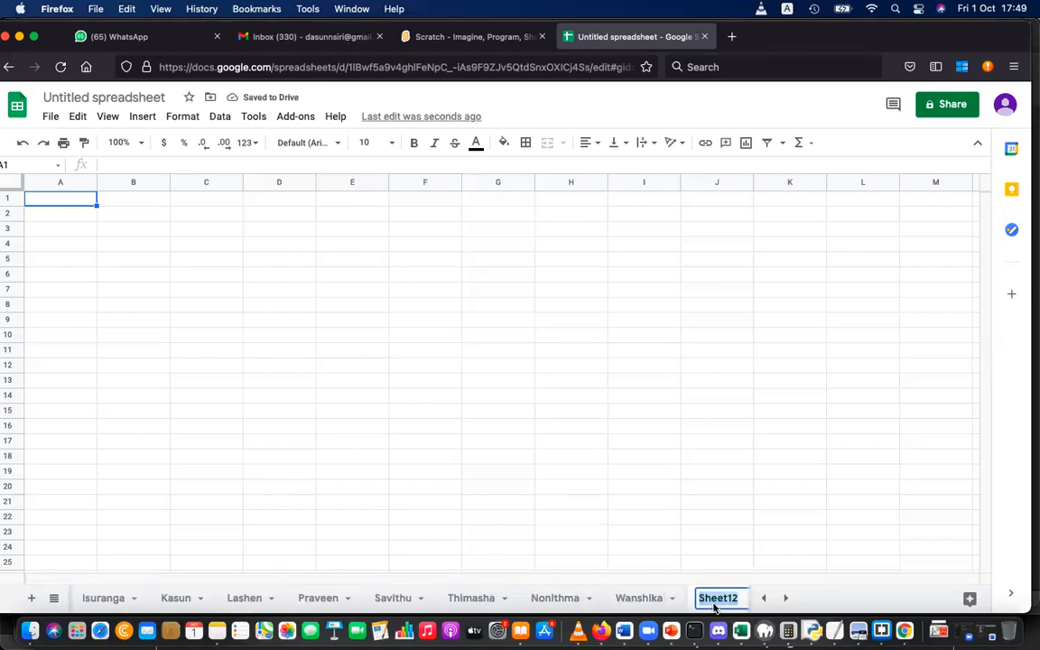
{"action": "type", "text": "Rami"}
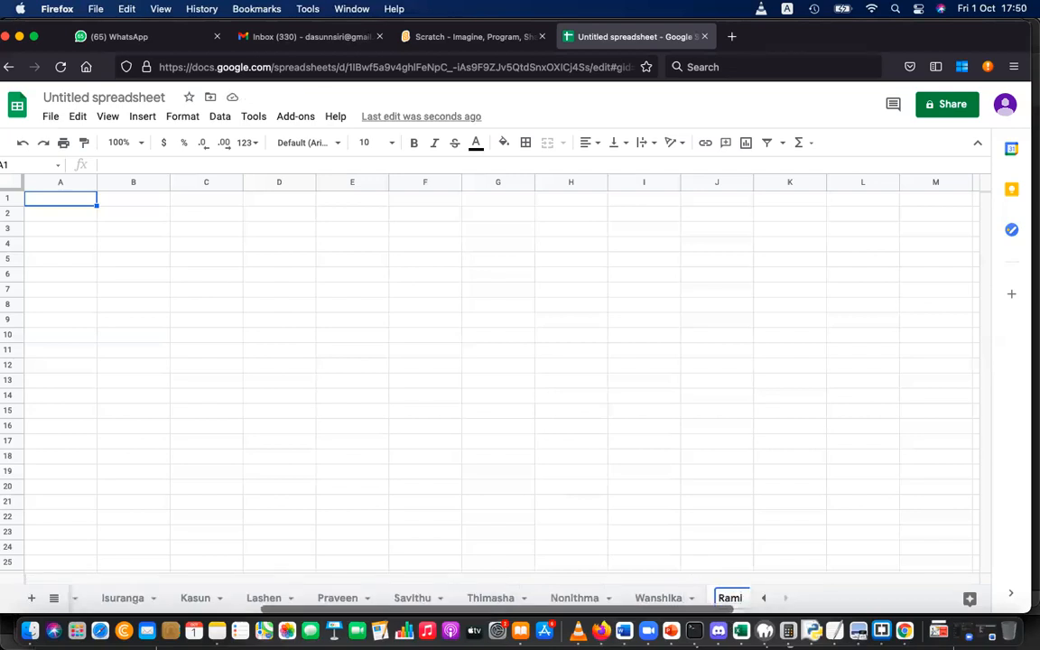
{"action": "type", "text": "du"}
{"action": "key", "text": "Return"}
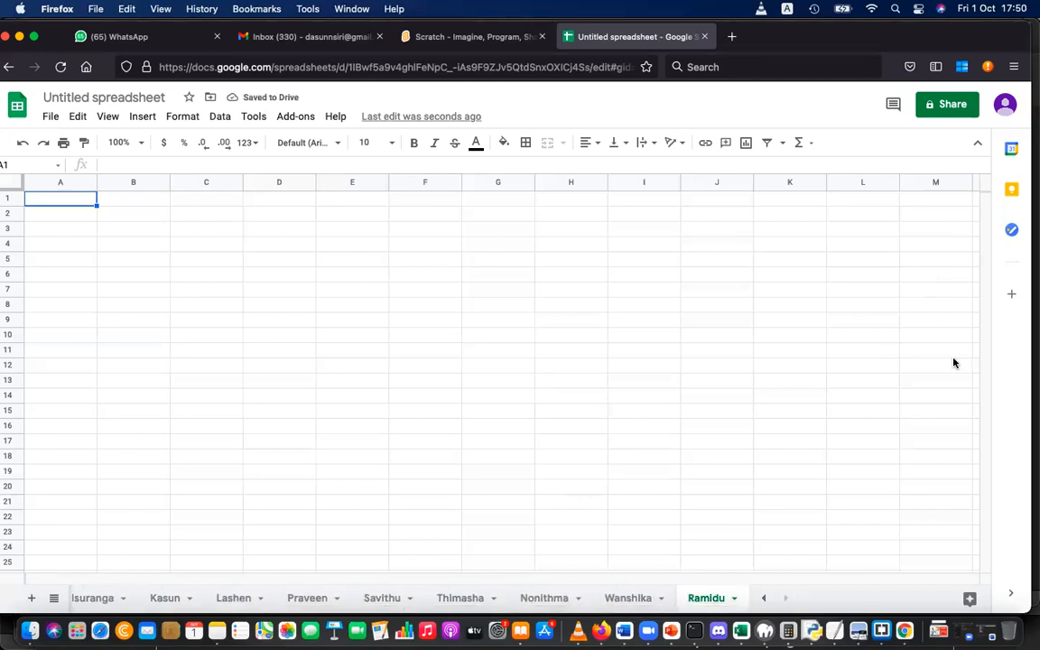
{"action": "left_click", "coordinate": [619, 370]}
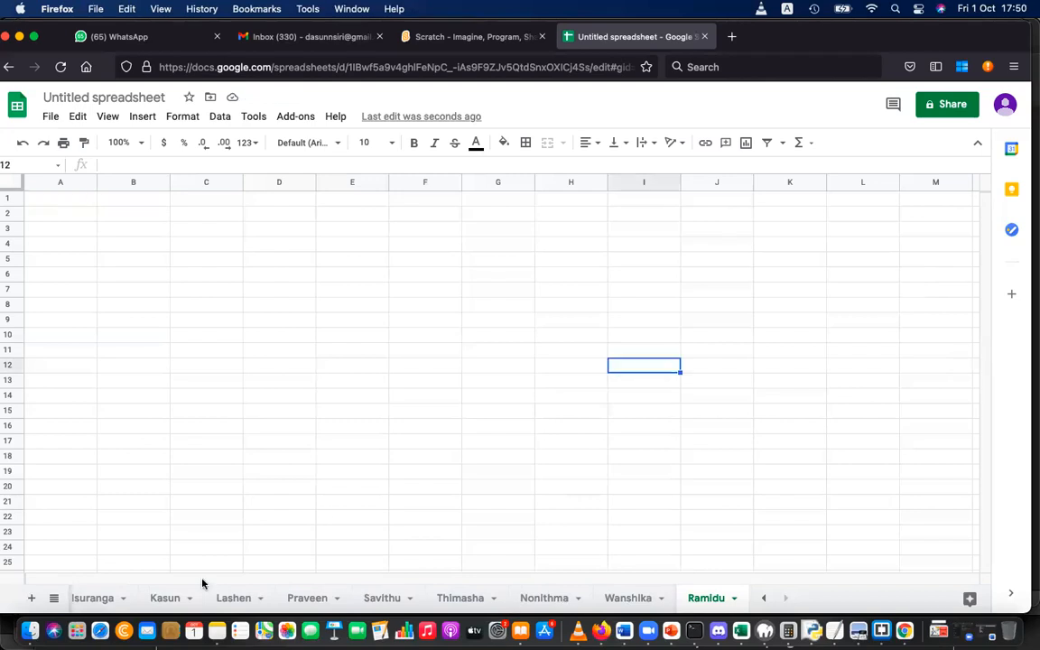
- Rename the untitled spreadsheet file as "excel g10"
{"action": "left_click", "coordinate": [764, 600]}
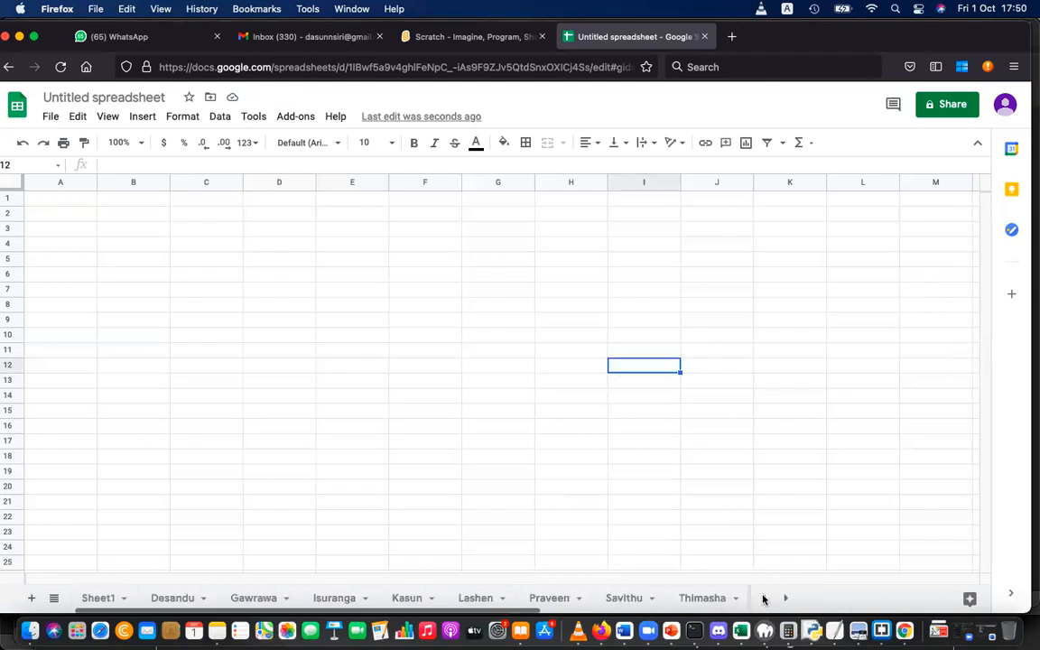
{"action": "left_click", "coordinate": [126, 97]}
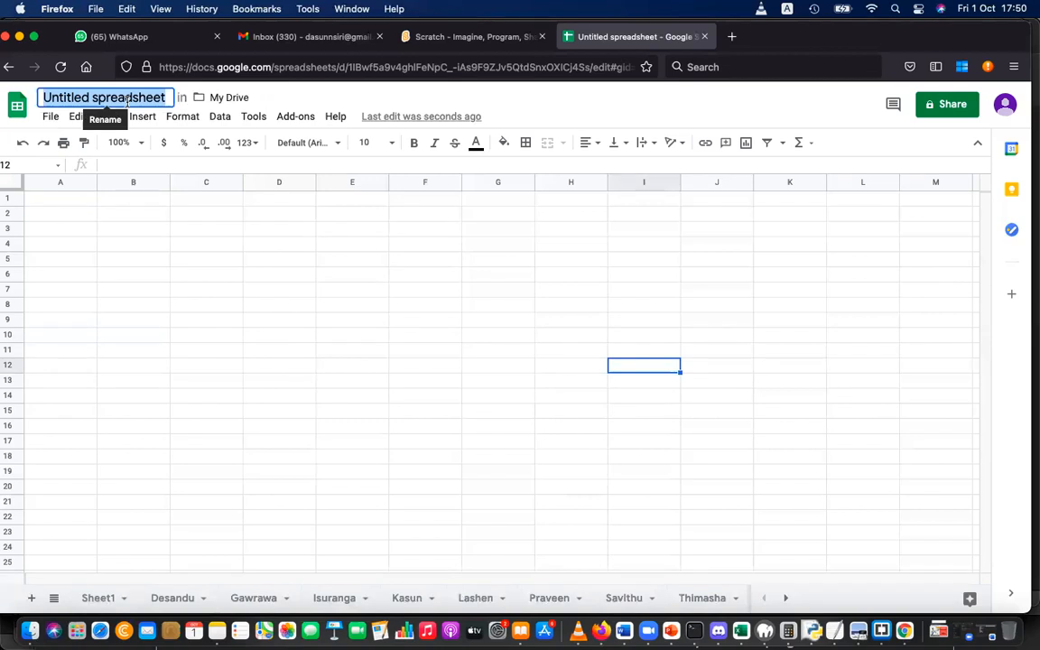
{"action": "key", "text": "BackSpace"}
{"action": "type", "text": "ex"}
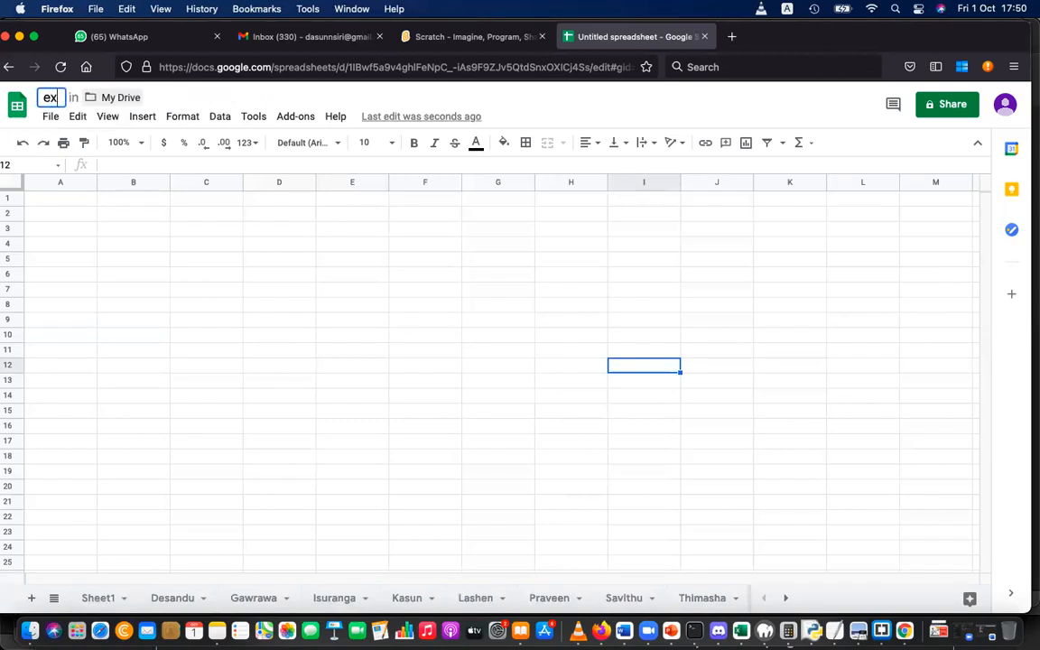
{"action": "type", "text": "cel g10"}
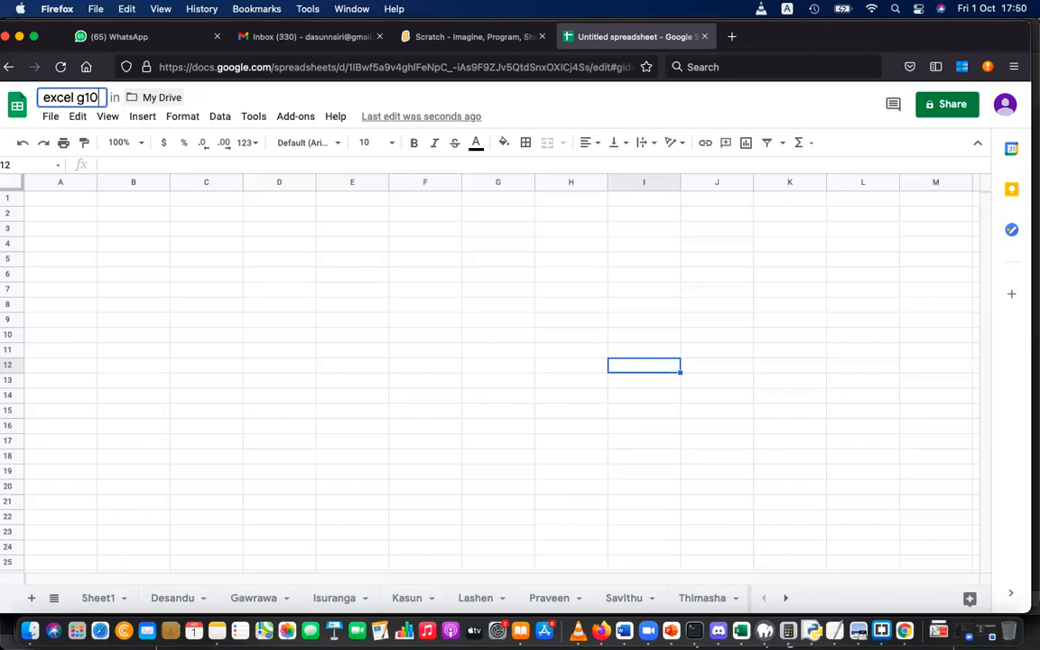
- Share the spreadsheet so that anyone with the link is an Editor, and copy the sharing link
{"action": "key", "text": "Return"}
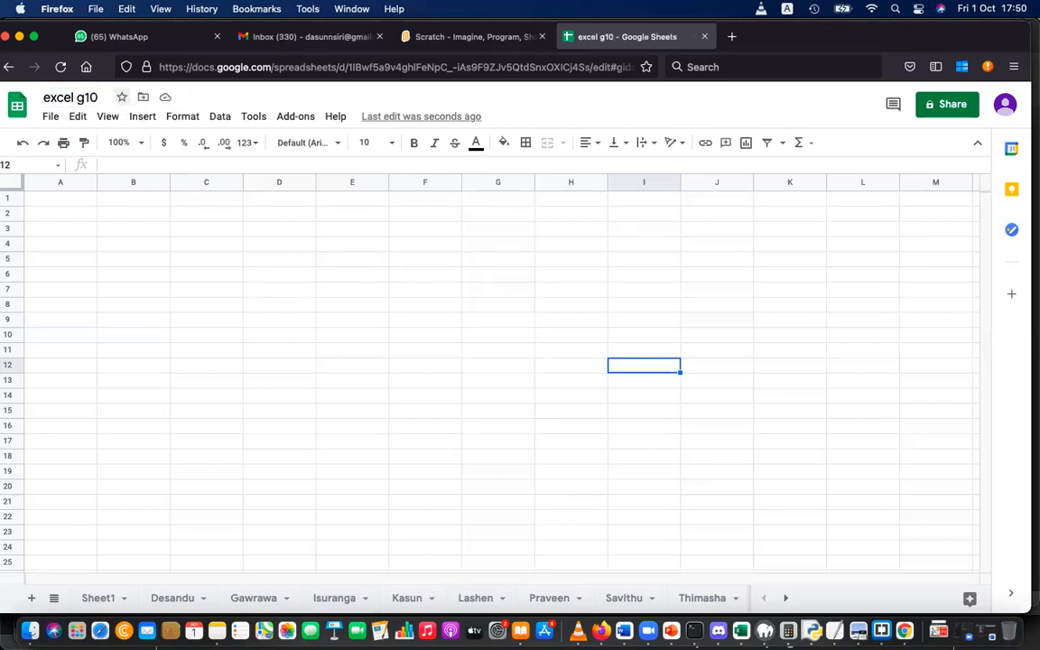
{"action": "left_click", "coordinate": [950, 108]}
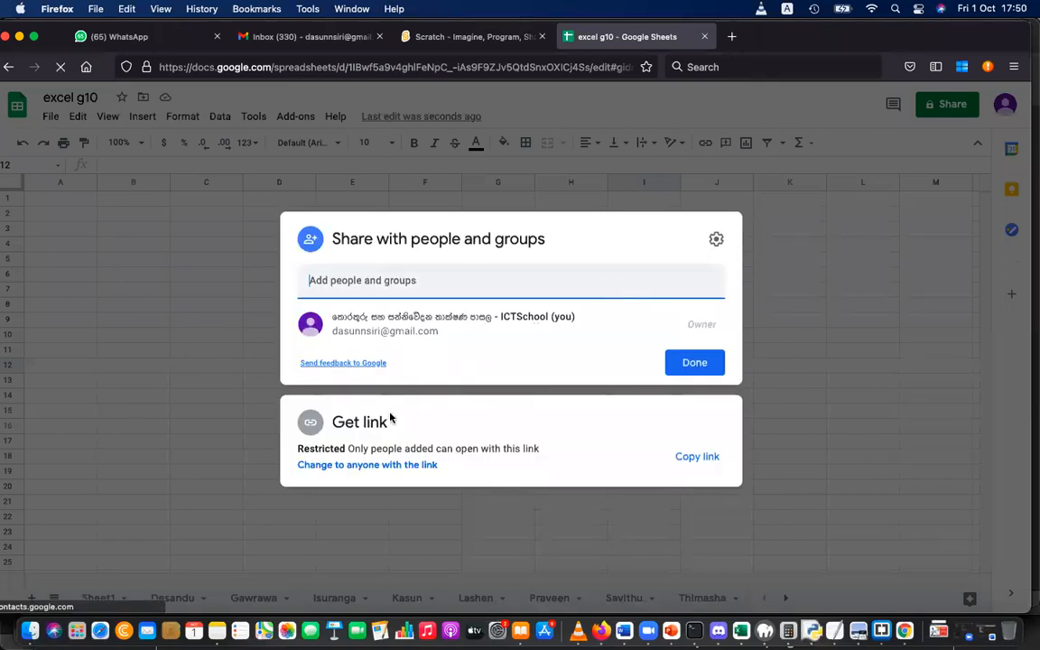
{"action": "left_click", "coordinate": [406, 464]}
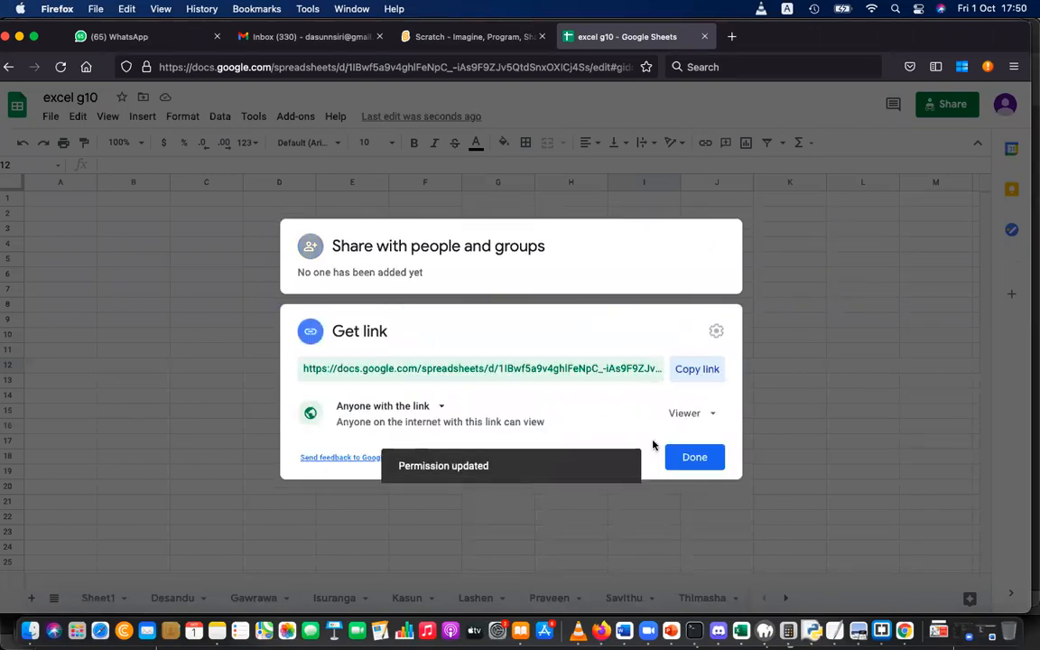
{"action": "left_click", "coordinate": [695, 414]}
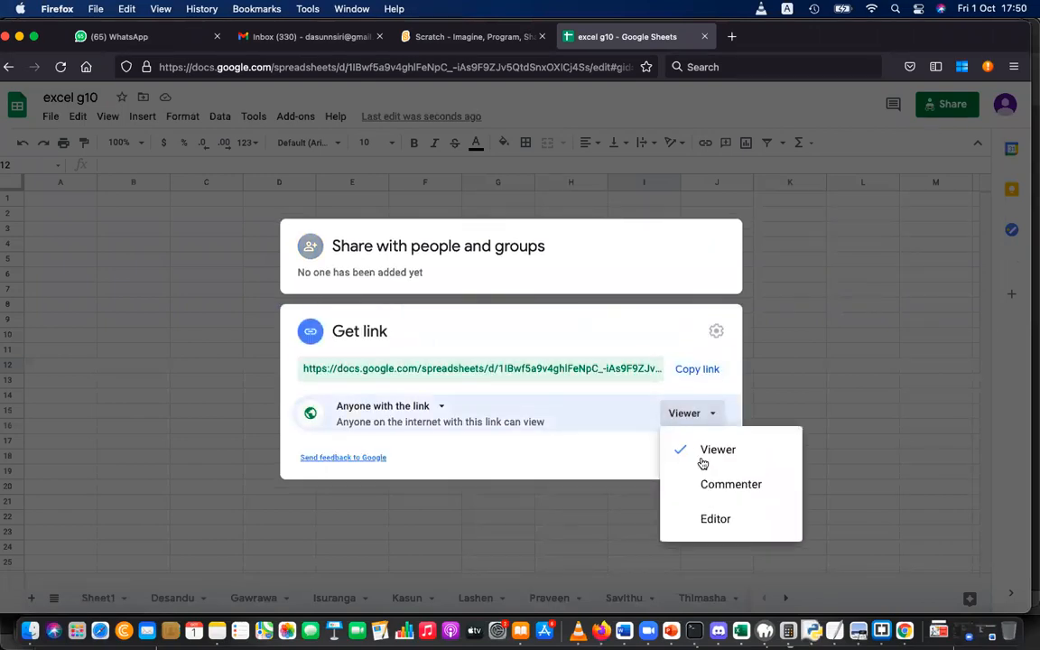
{"action": "left_click", "coordinate": [710, 513]}
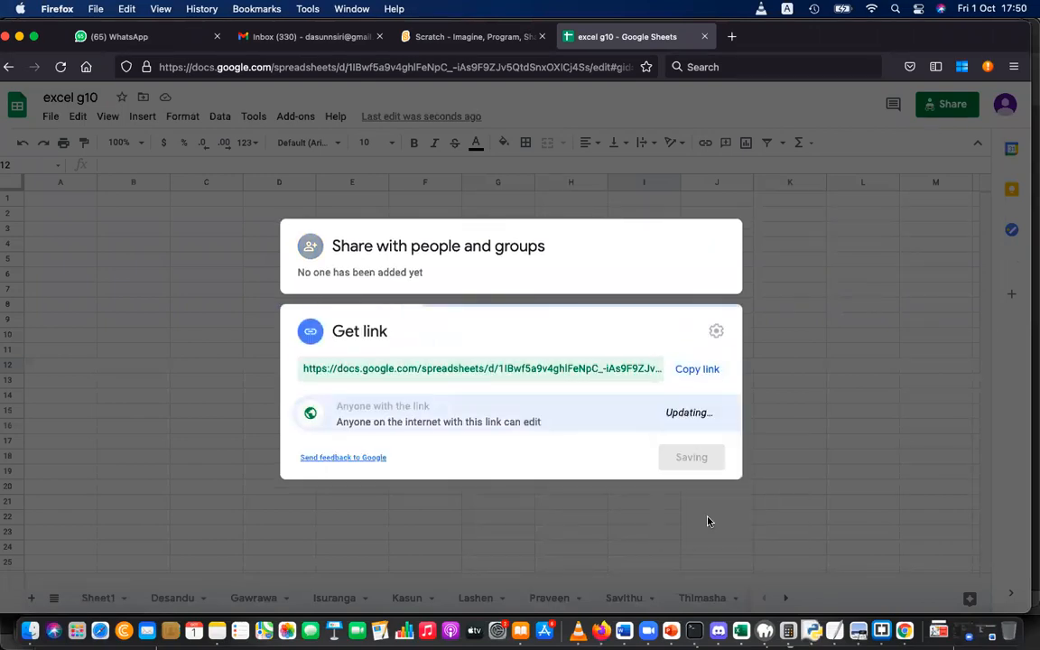
{"action": "left_click", "coordinate": [713, 369]}
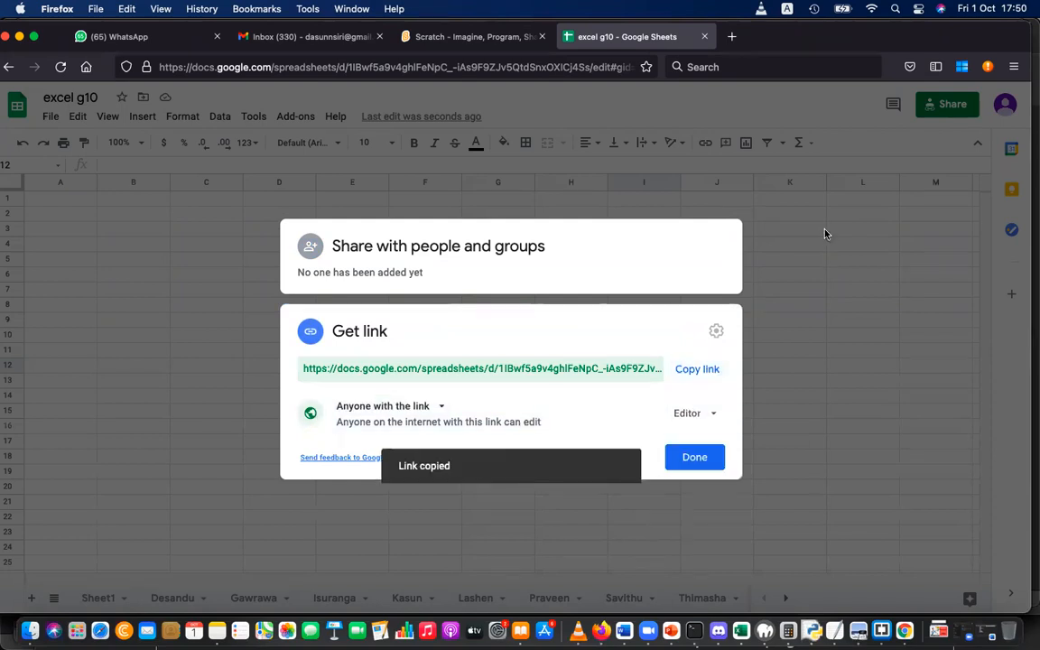
{"action": "left_click", "coordinate": [907, 300]}
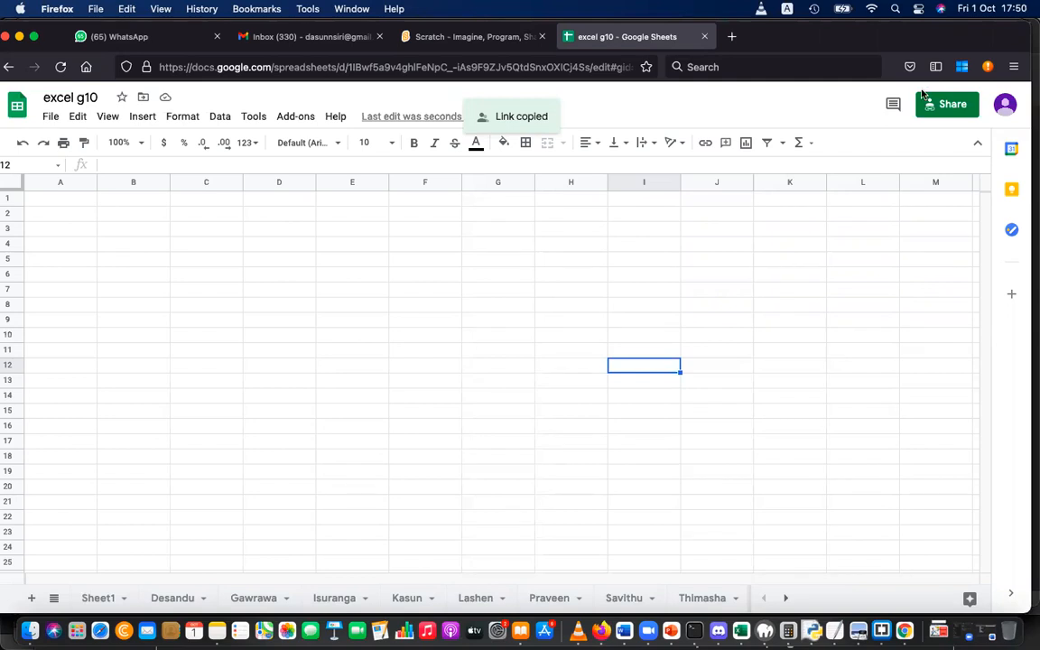
- Copy the product table A1:C13 from Sheet1 into cell A1 of the blank Book2 workbook in Microsoft Excel
{"action": "left_click", "coordinate": [507, 369]}
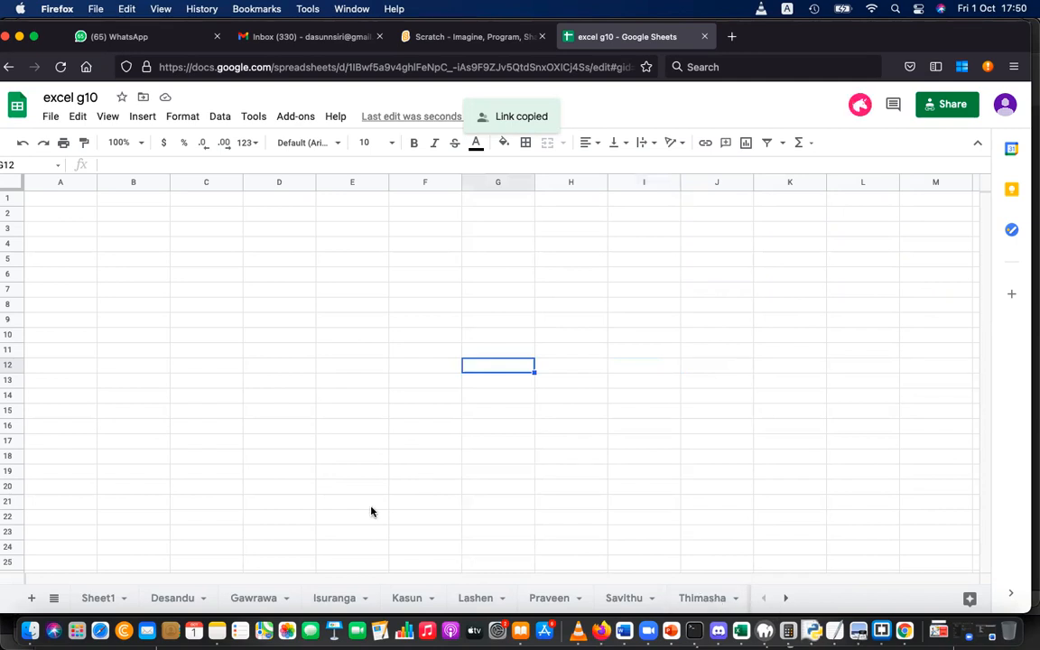
{"action": "left_click", "coordinate": [98, 597]}
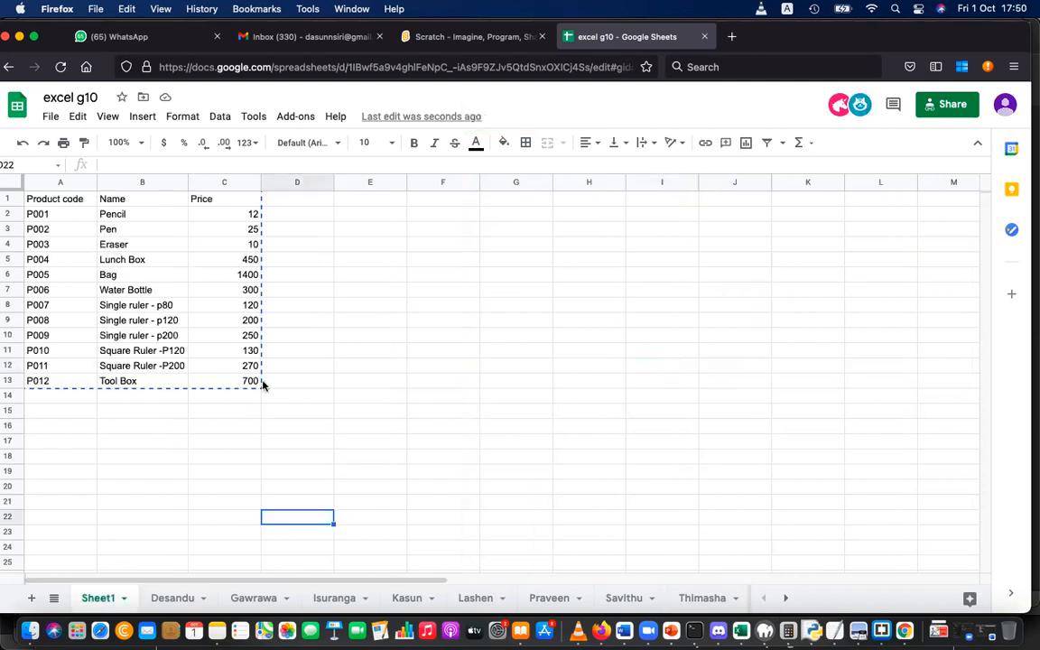
{"action": "left_click", "coordinate": [79, 213]}
{"action": "left_click_drag", "start_coordinate": [72, 200], "coordinate": [241, 384]}
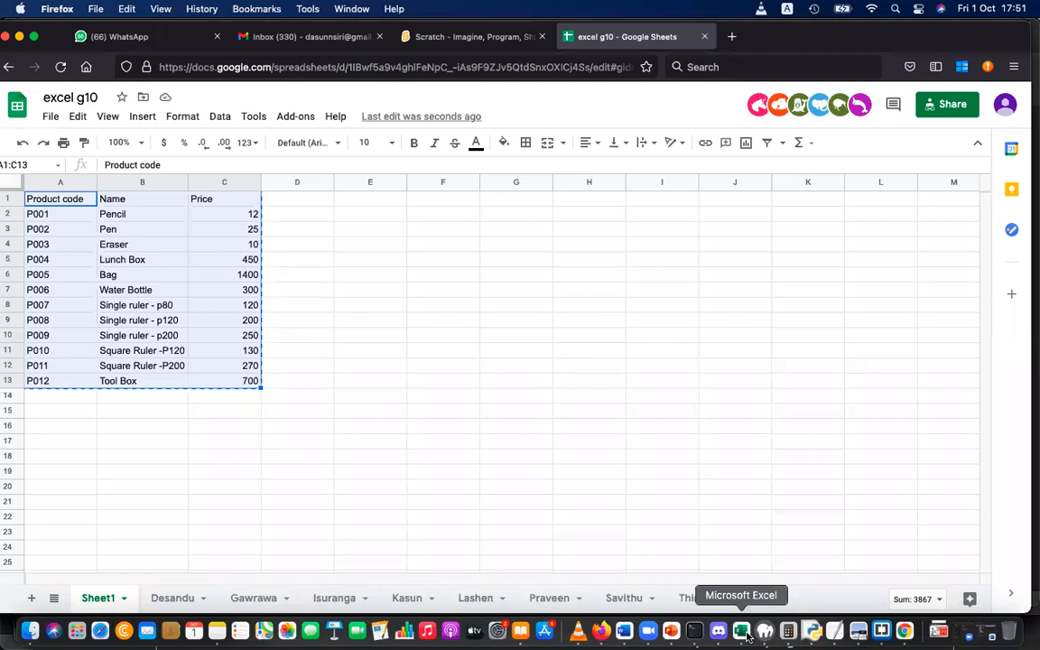
{"action": "left_click", "coordinate": [744, 632]}
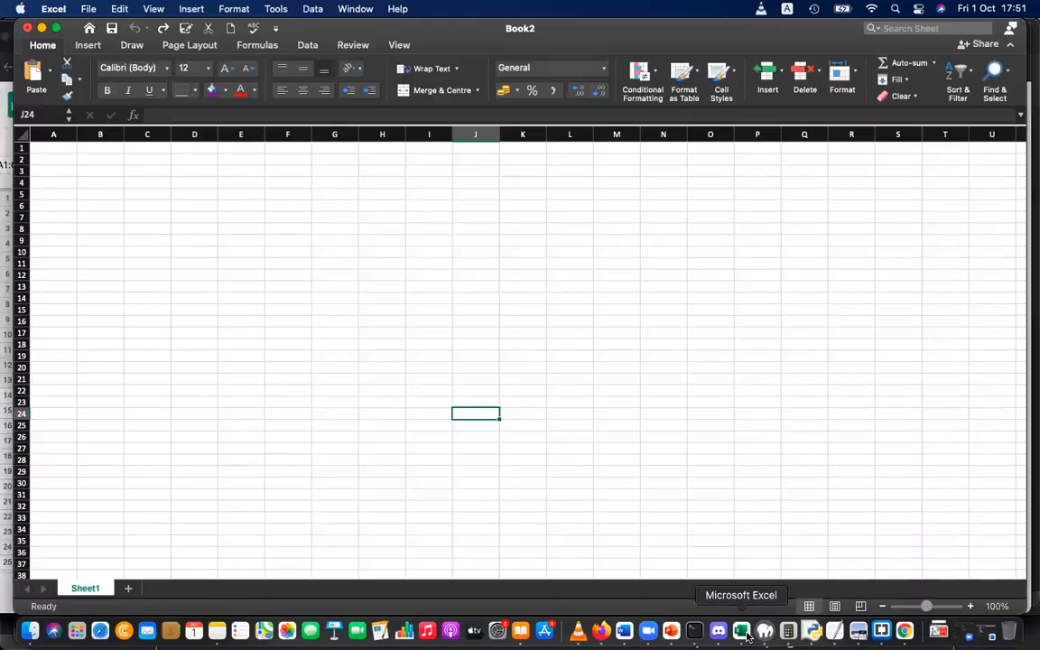
{"action": "left_click_drag", "start_coordinate": [329, 28], "coordinate": [442, 219]}
{"action": "left_click", "coordinate": [167, 337]}
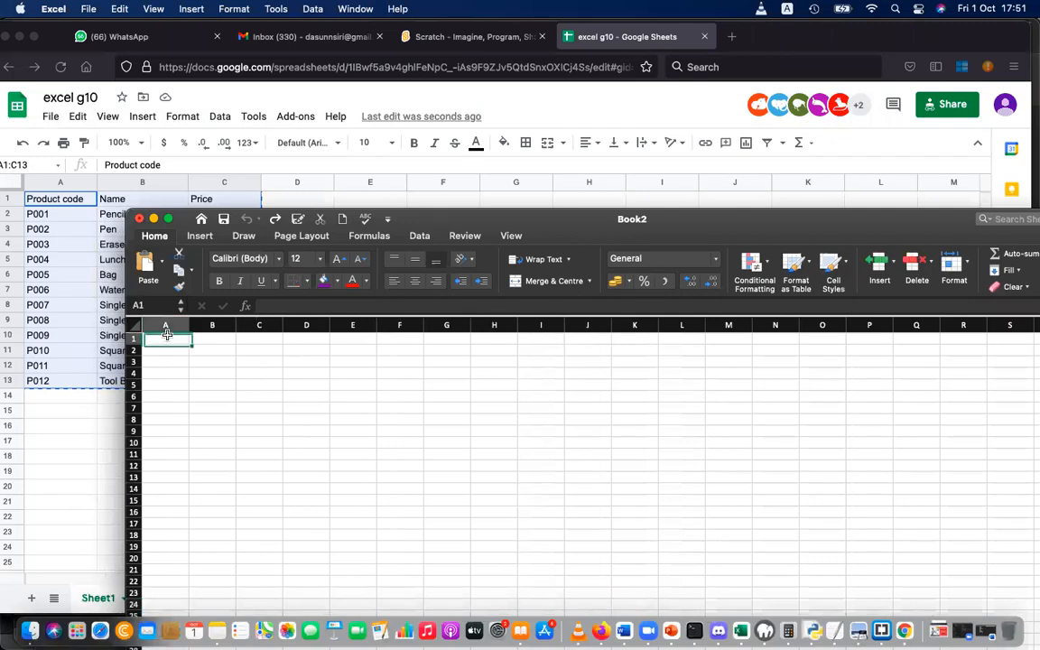
{"action": "key", "text": "super+v"}
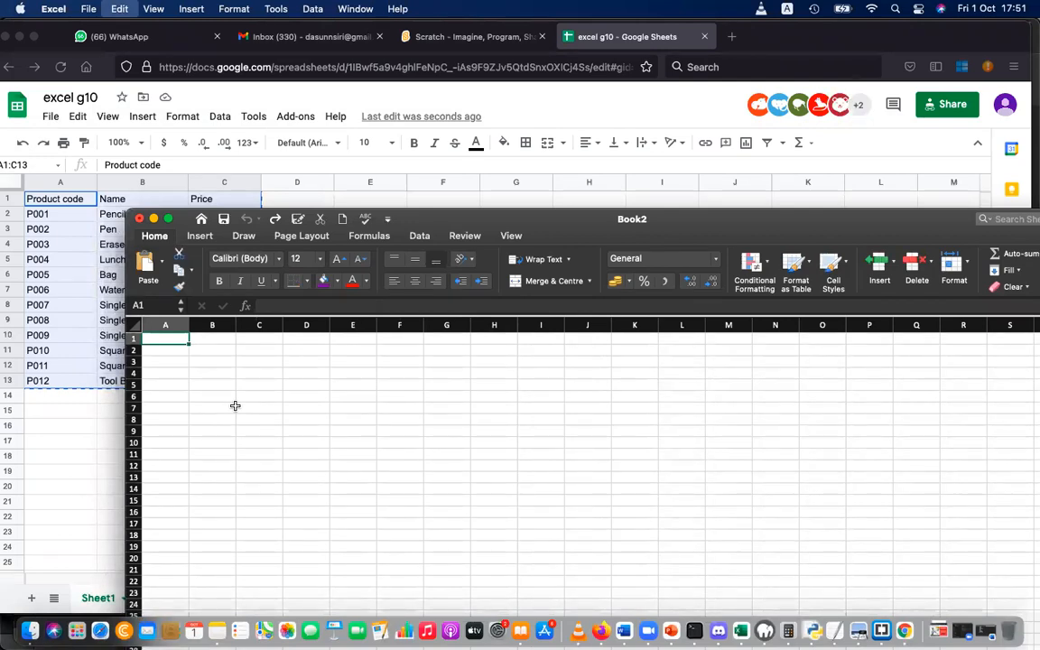
{"action": "key", "text": "super+v"}
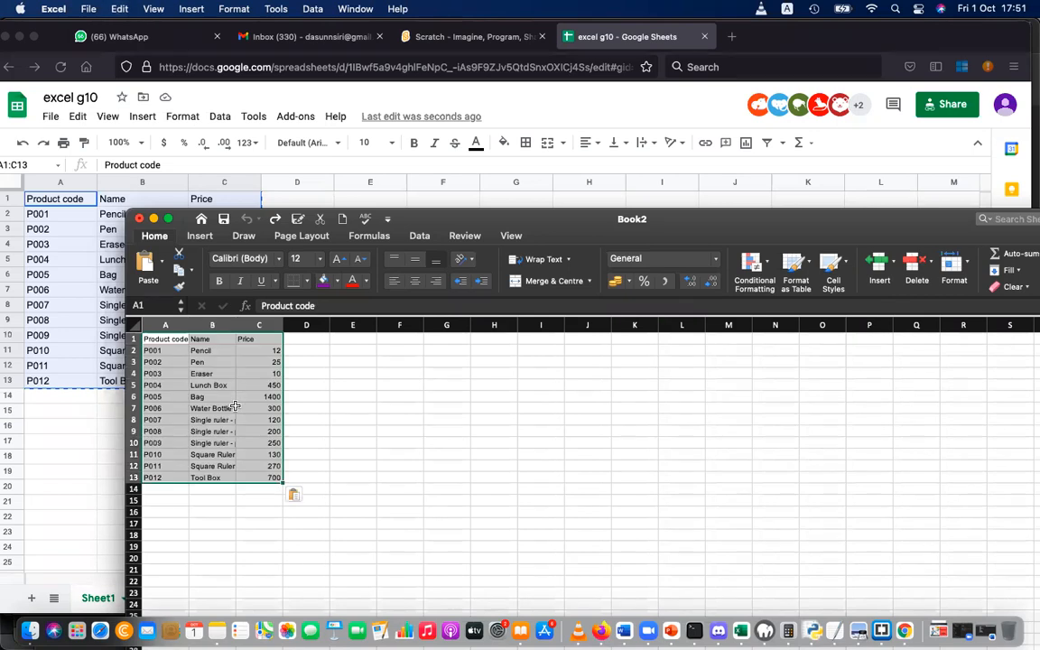
- Fit the widths of columns A and C to their contents and select cell D1 for a new header
{"action": "double_click", "coordinate": [189, 322]}
{"action": "double_click", "coordinate": [285, 326]}
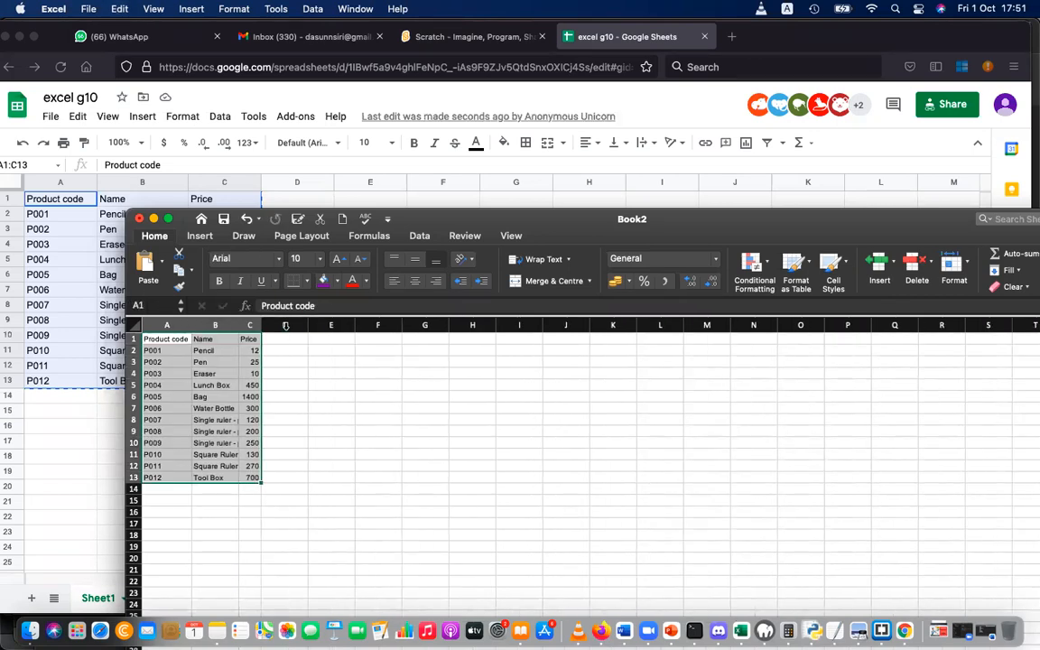
{"action": "left_click", "coordinate": [301, 341]}
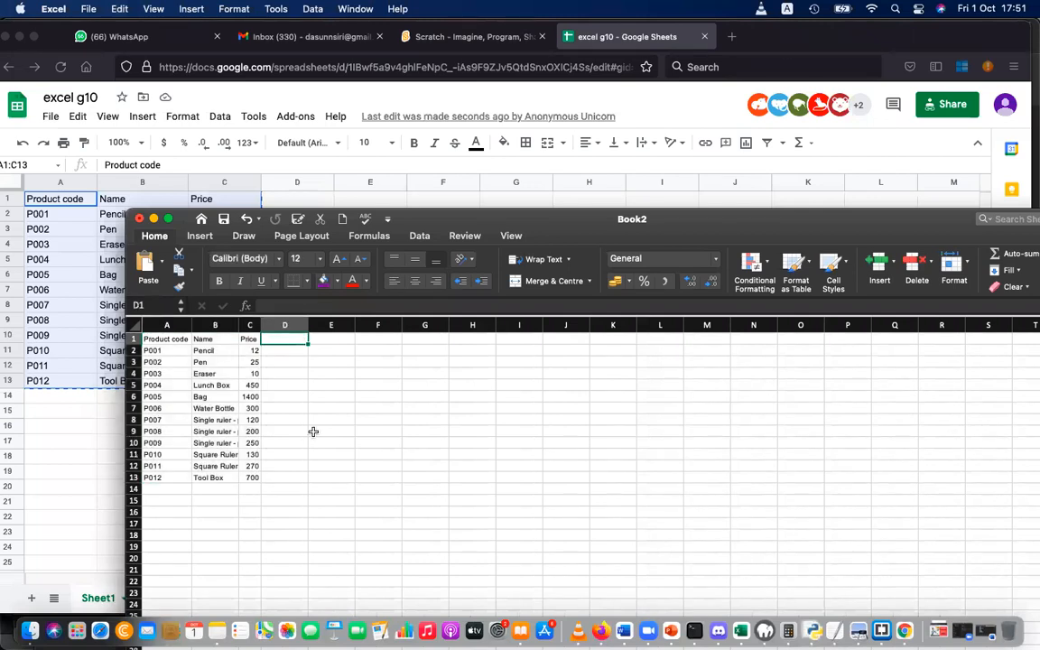
{"action": "type", "text": "Sub To"}
{"action": "key", "text": "BackSpace"}
{"action": "key", "text": "BackSpace"}
{"action": "key", "text": "BackSpace"}
{"action": "key", "text": "BackSpace"}
{"action": "key", "text": "BackSpace"}
{"action": "key", "text": "BackSpace"}
{"action": "key", "text": "BackSpace"}
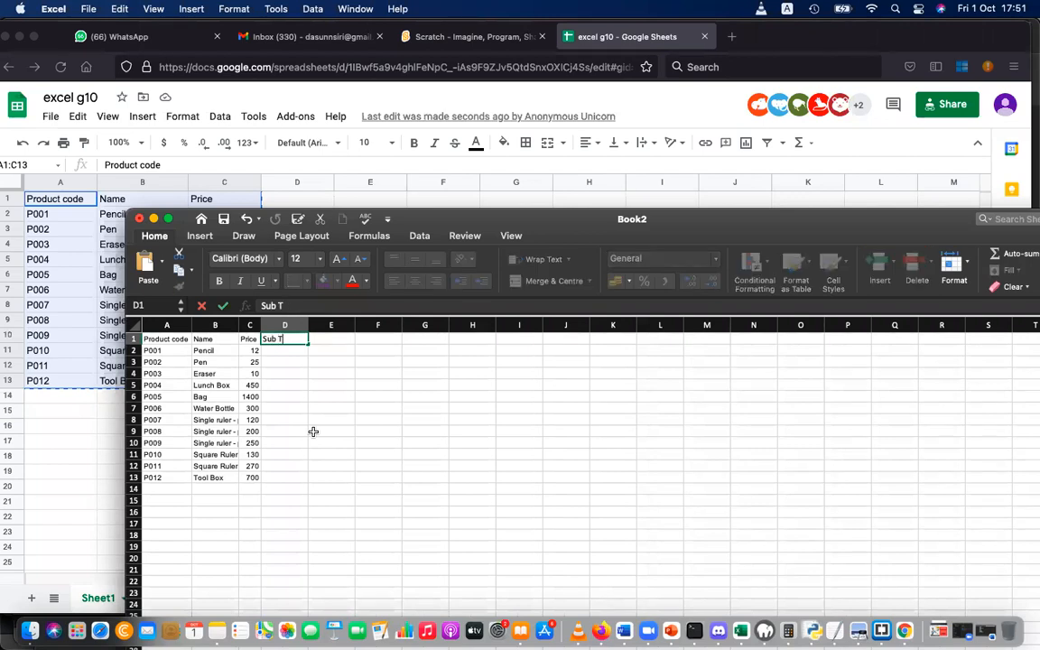
- Enter the headers Quantity in D1 and Sub Total in E1, and widen column B to fit the product names
{"action": "type", "text": "Qy"}
{"action": "type", "text": "antity"}
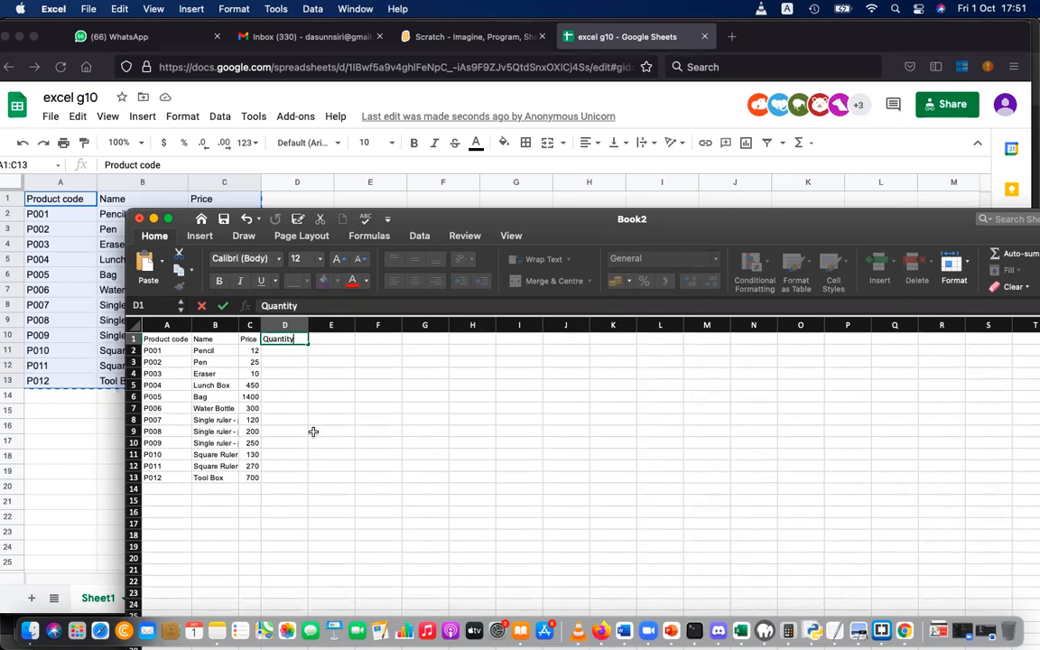
{"action": "left_click", "coordinate": [334, 398]}
{"action": "left_click_drag", "start_coordinate": [240, 325], "coordinate": [262, 325]}
{"action": "left_click", "coordinate": [354, 339]}
{"action": "type", "text": "Sub Total"}
{"action": "key", "text": "Return"}
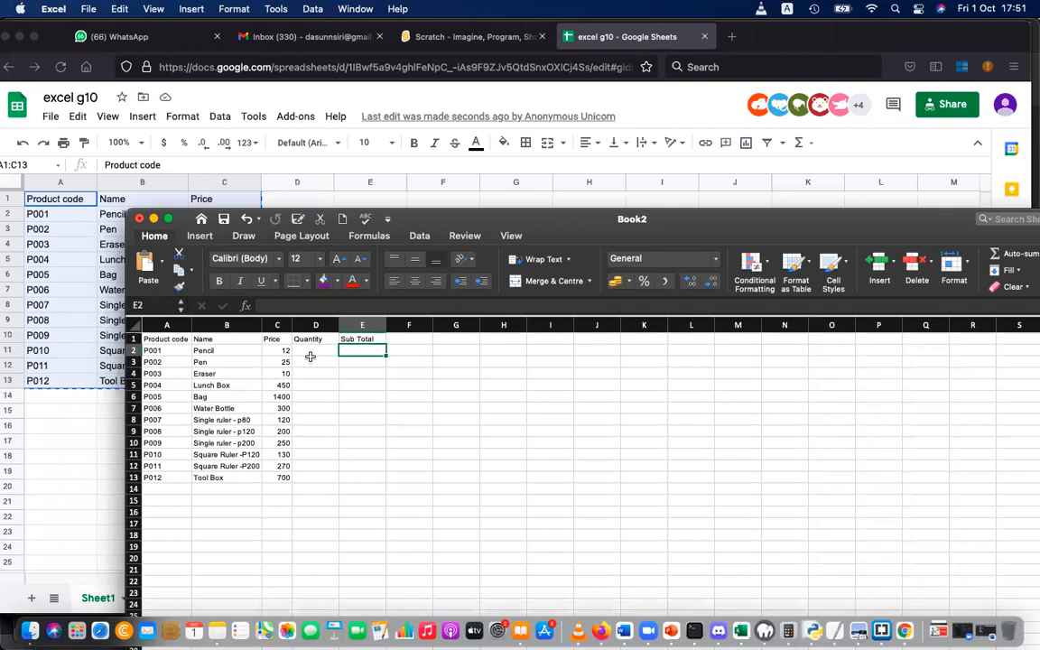
- Enter 5 as the Pencil quantity in D2 and 60 as its subtotal in E2
{"action": "left_click", "coordinate": [313, 359]}
{"action": "left_click", "coordinate": [472, 439]}
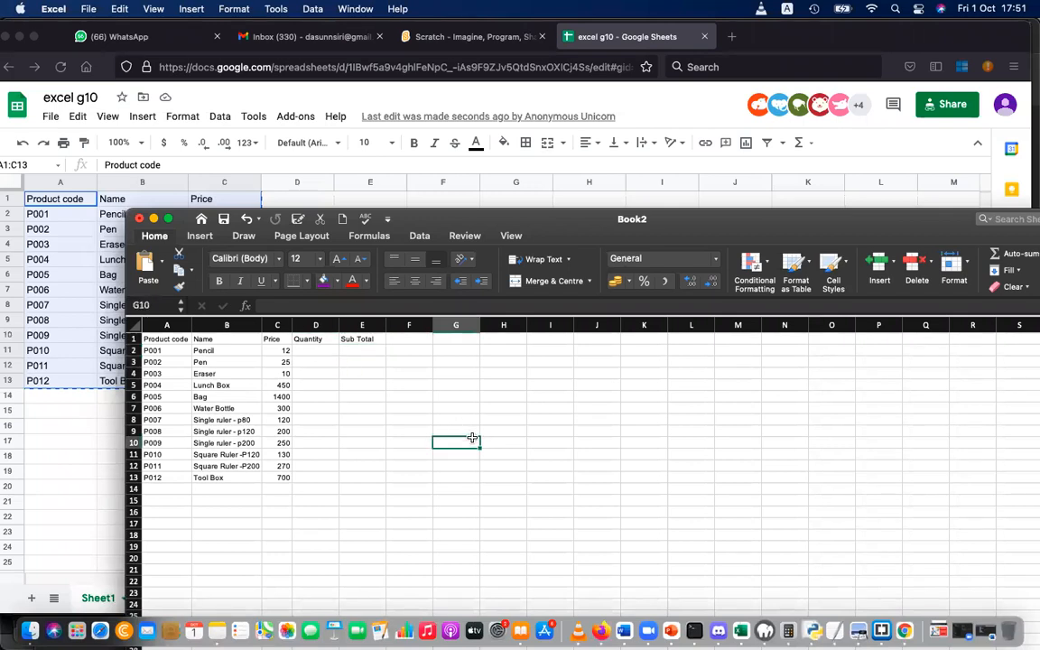
{"action": "left_click", "coordinate": [332, 352]}
{"action": "type", "text": "5"}
{"action": "left_click", "coordinate": [366, 355]}
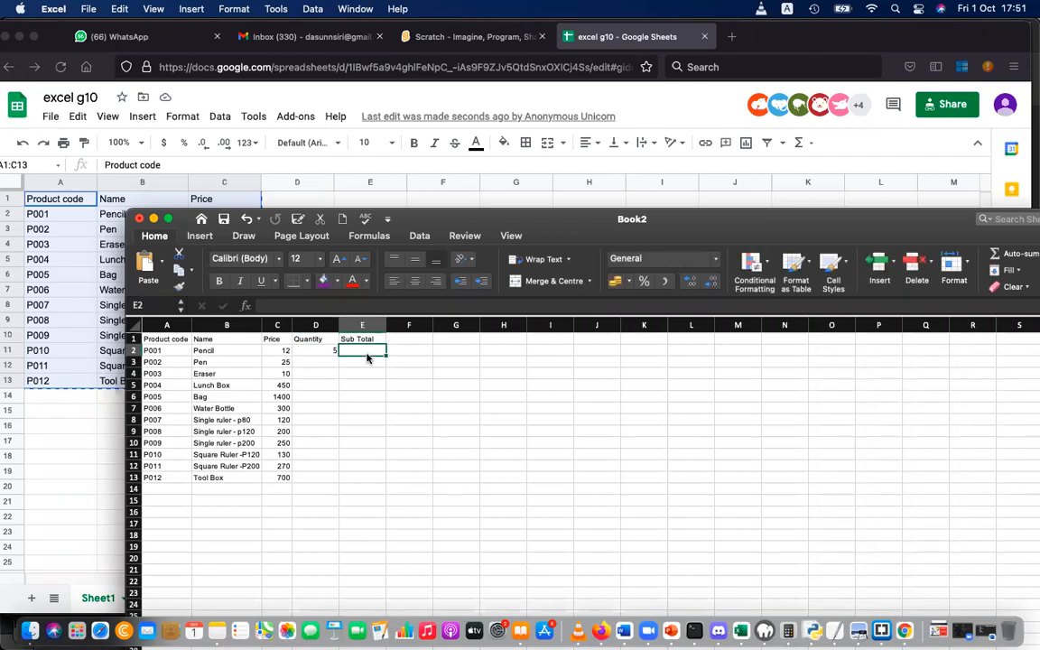
{"action": "type", "text": "60"}
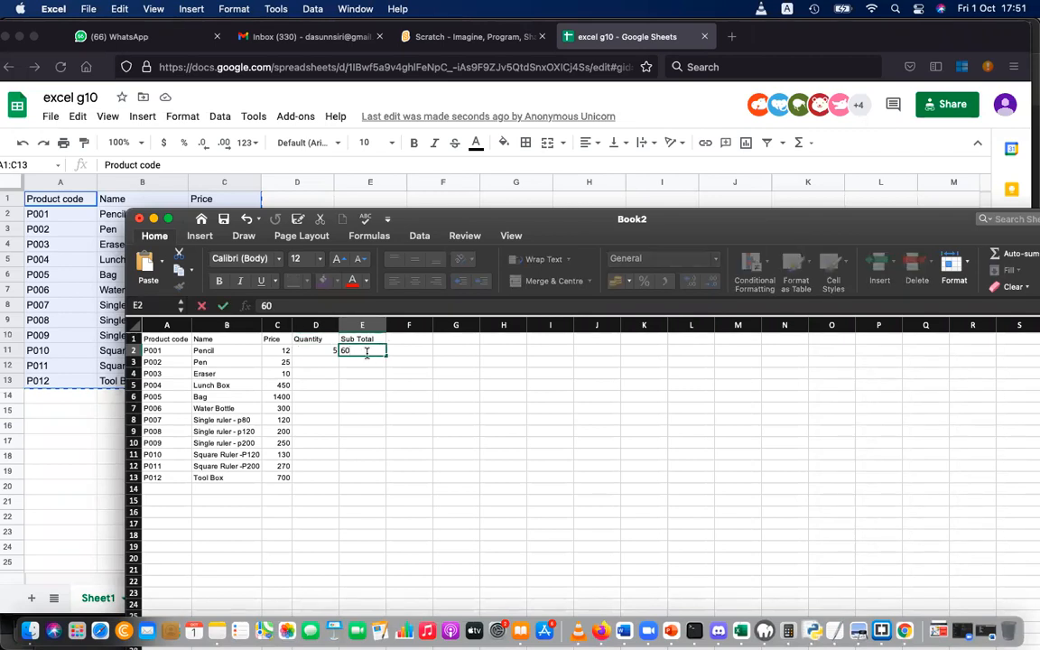
{"action": "left_click", "coordinate": [366, 359]}
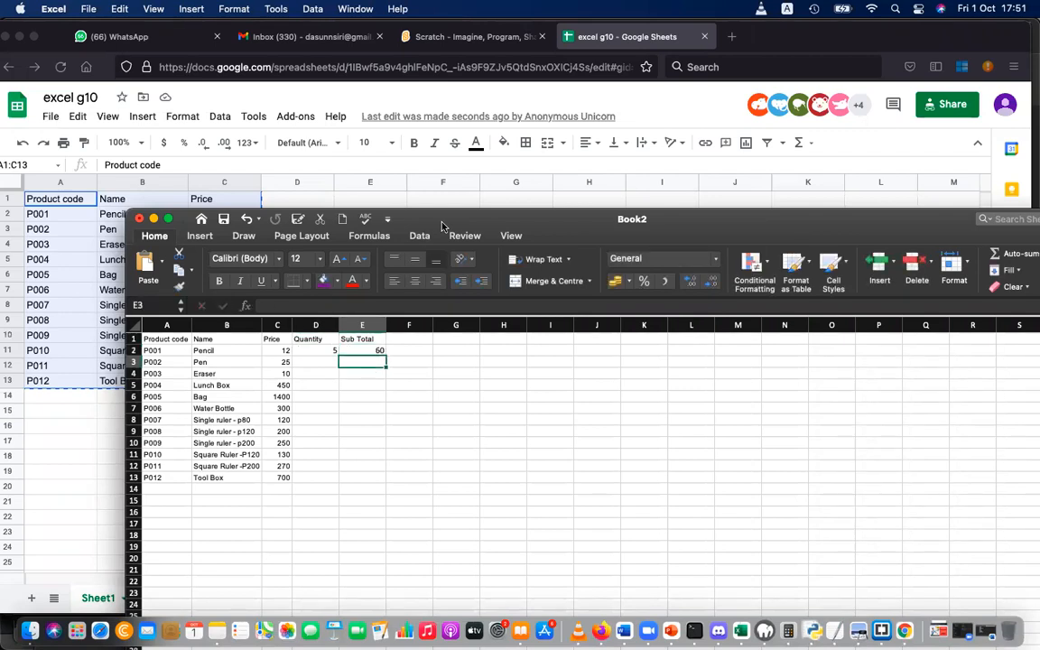
- Replace the Pencil subtotal in E2 with the formula =D2*C2
{"action": "left_click_drag", "start_coordinate": [445, 226], "coordinate": [445, 182]}
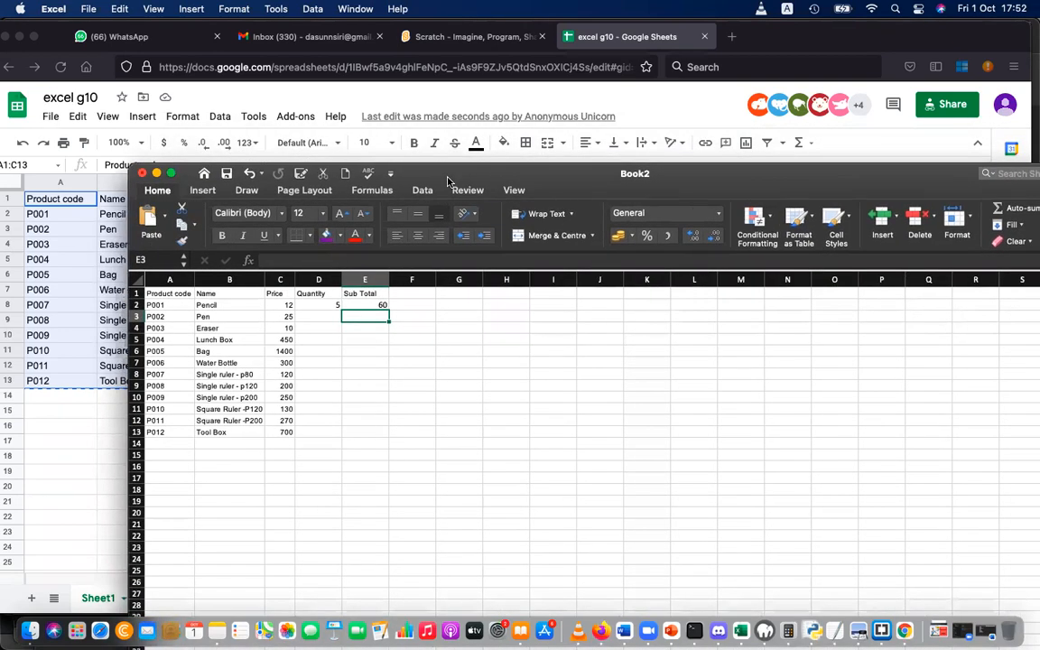
{"action": "left_click", "coordinate": [398, 317]}
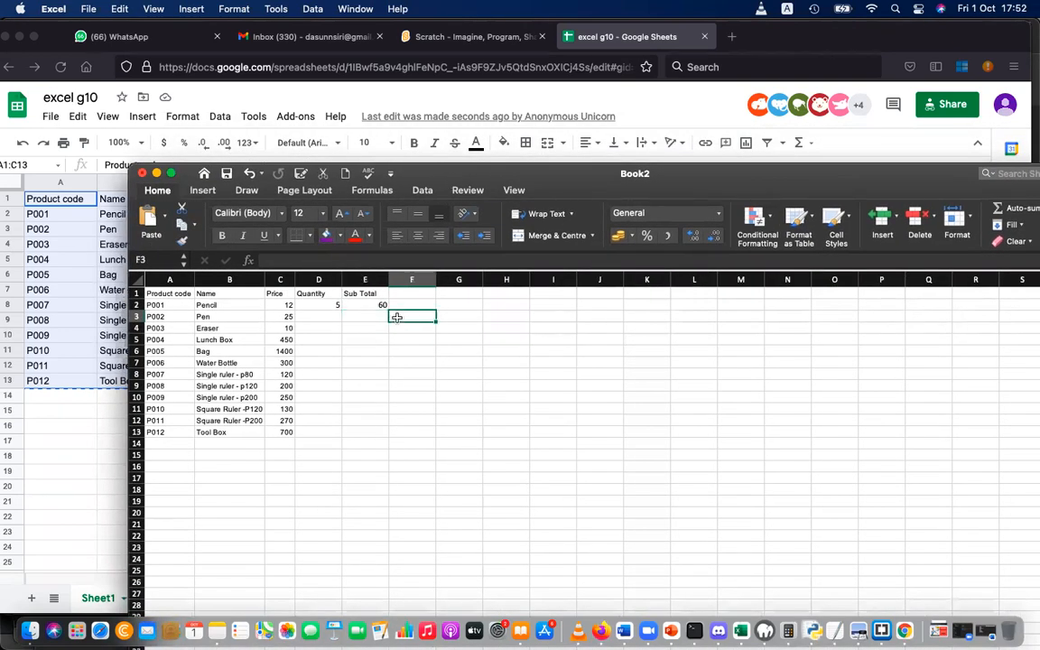
{"action": "left_click", "coordinate": [335, 306]}
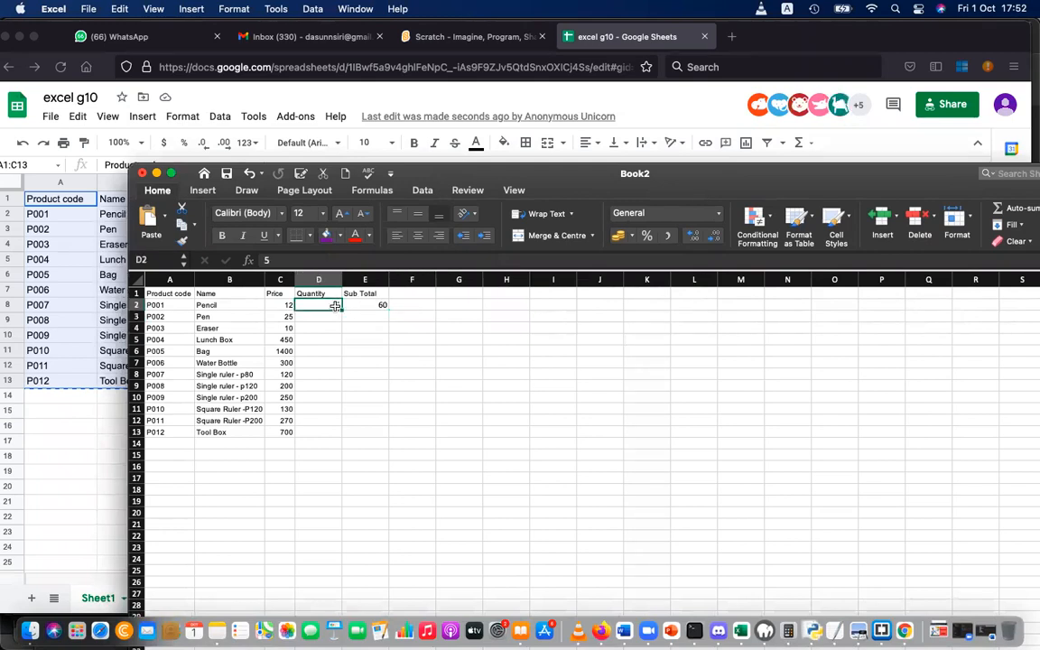
{"action": "left_click", "coordinate": [371, 308]}
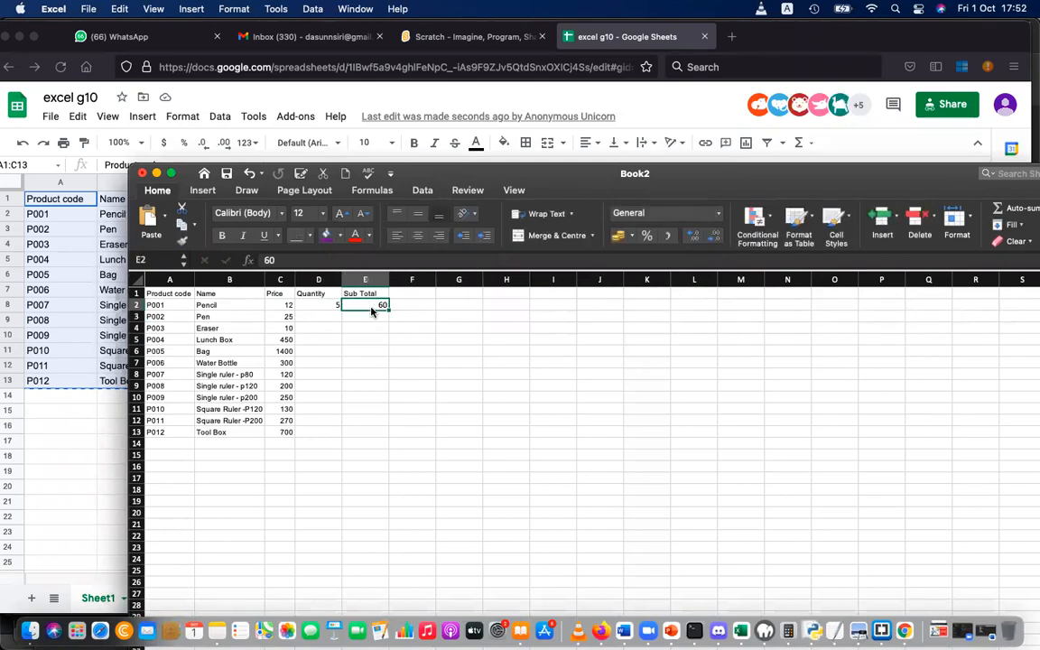
{"action": "type", "text": "="}
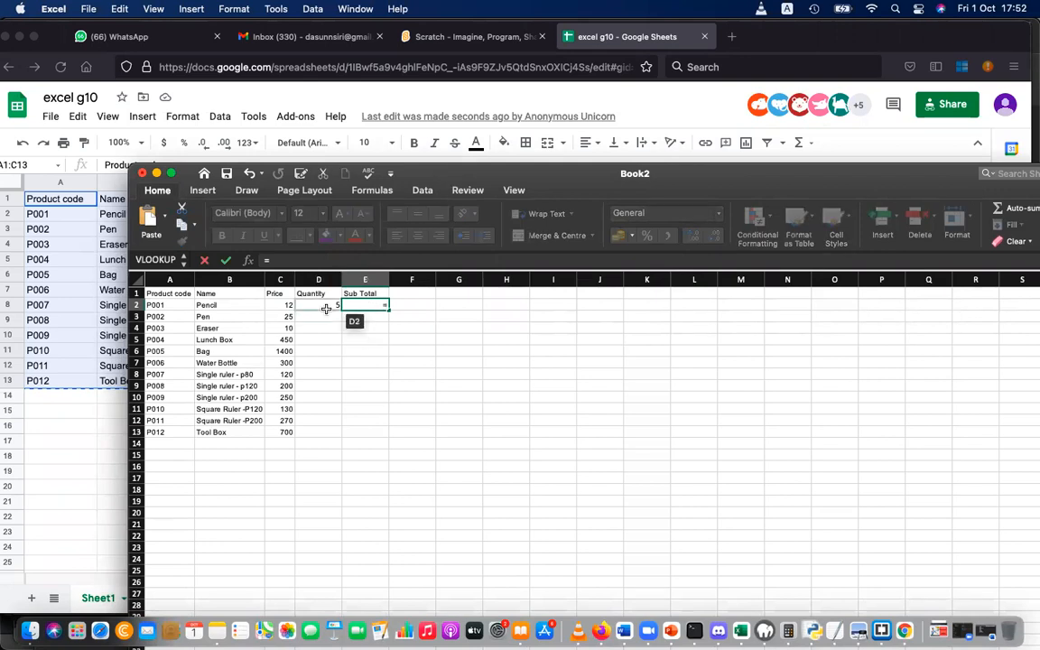
{"action": "type", "text": "D"}
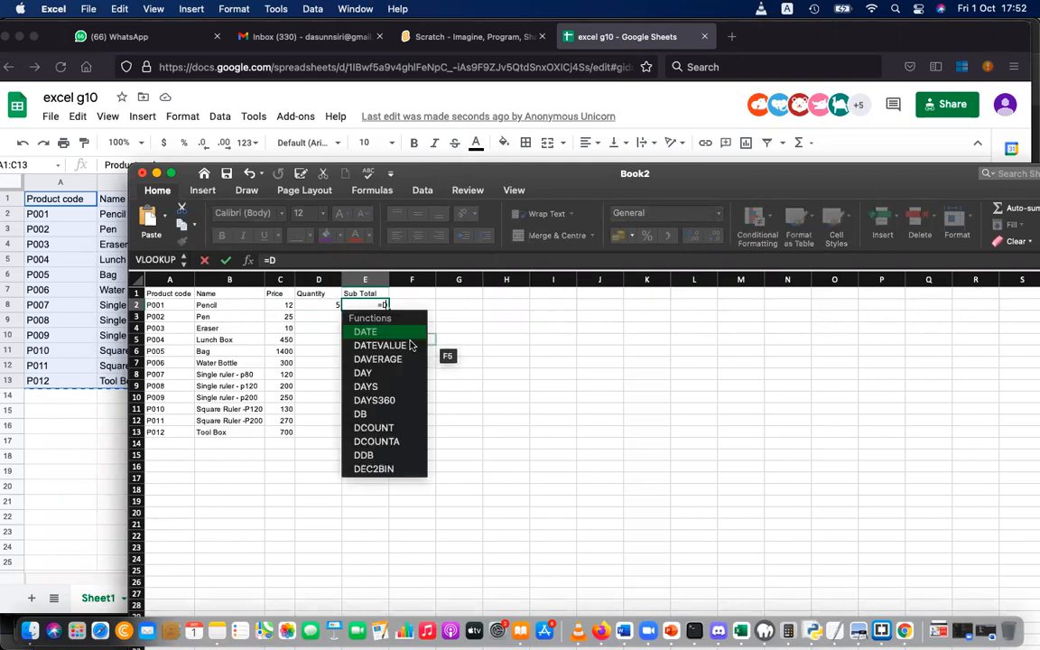
{"action": "type", "text": "2"}
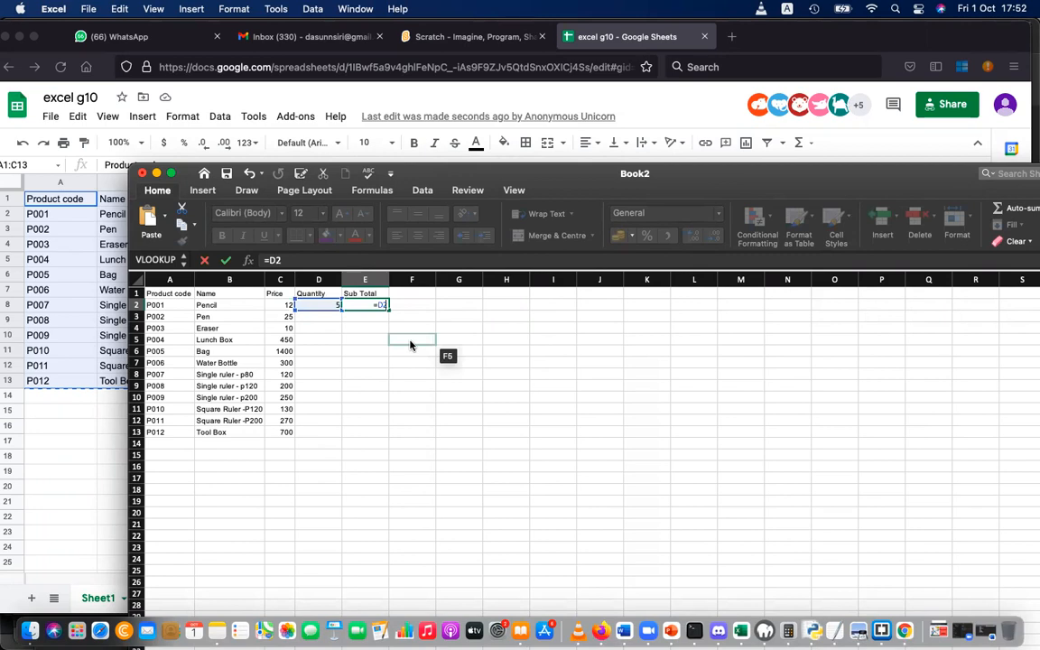
{"action": "type", "text": "*"}
{"action": "left_click", "coordinate": [276, 305]}
{"action": "key", "text": "Return"}
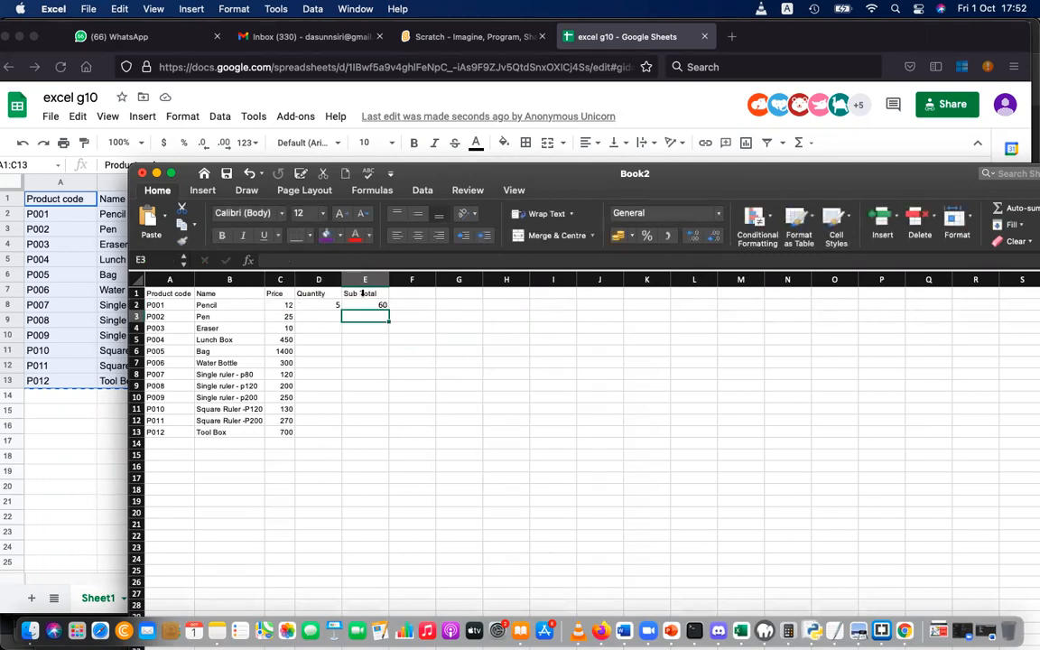
- Clear the Pencil subtotal from cell E2
{"action": "left_click", "coordinate": [364, 305]}
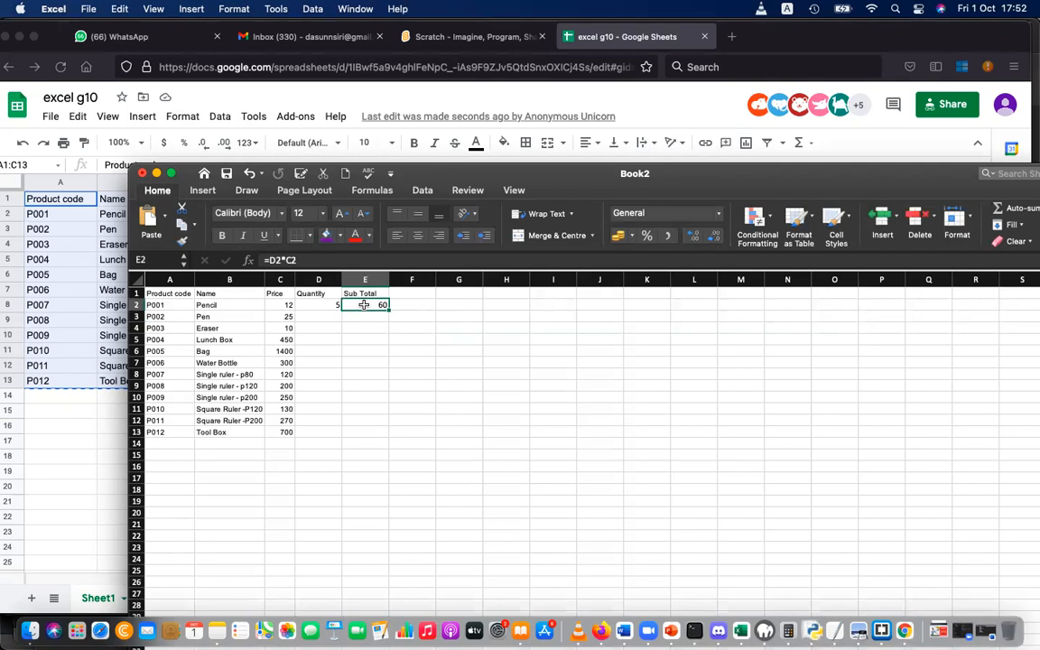
{"action": "key", "text": "Delete"}
{"action": "left_click", "coordinate": [399, 309]}
{"action": "left_click", "coordinate": [415, 294]}
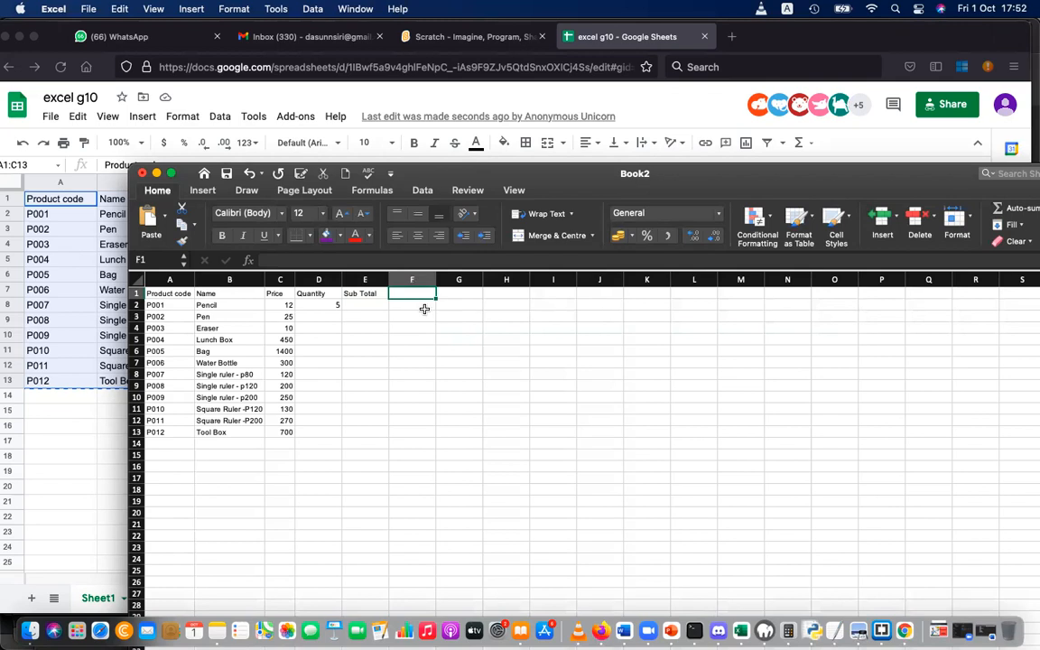
- Enter the heading Discount in B19 and the rule "more than 5 items" in B20 with 5% in C20
{"action": "left_click", "coordinate": [242, 499]}
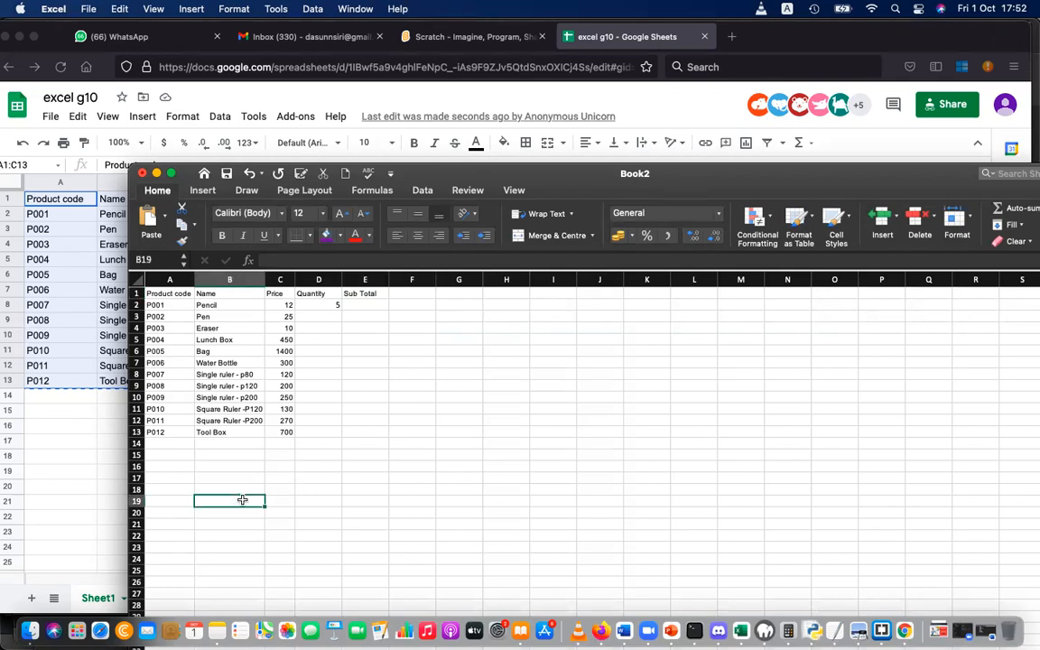
{"action": "type", "text": "Discount"}
{"action": "key", "text": "Return"}
{"action": "type", "text": "more th"}
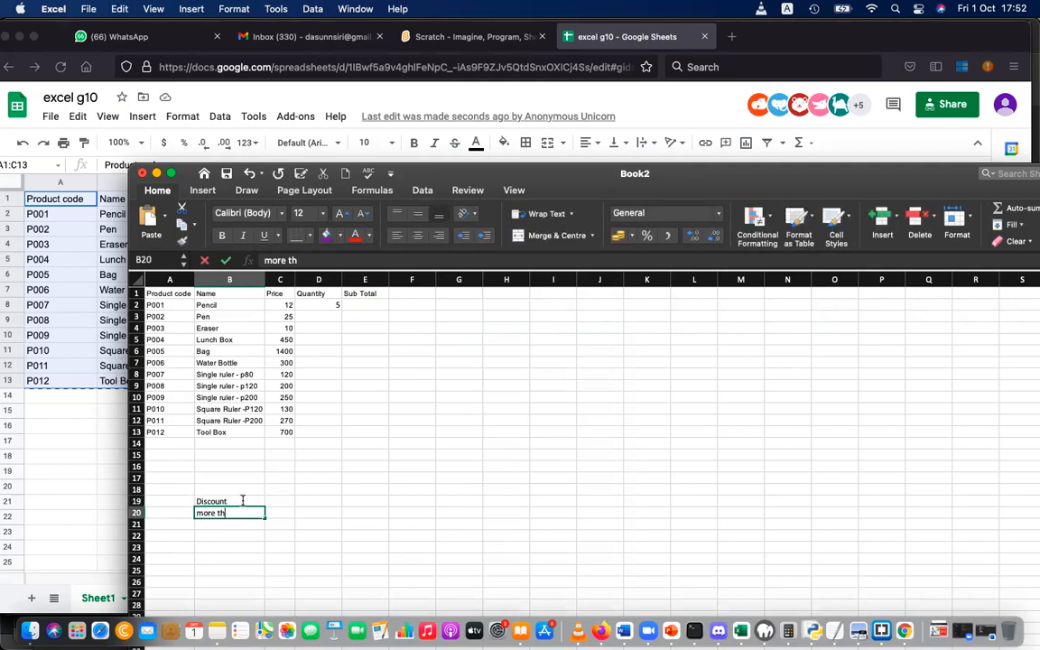
{"action": "type", "text": "an 5 items"}
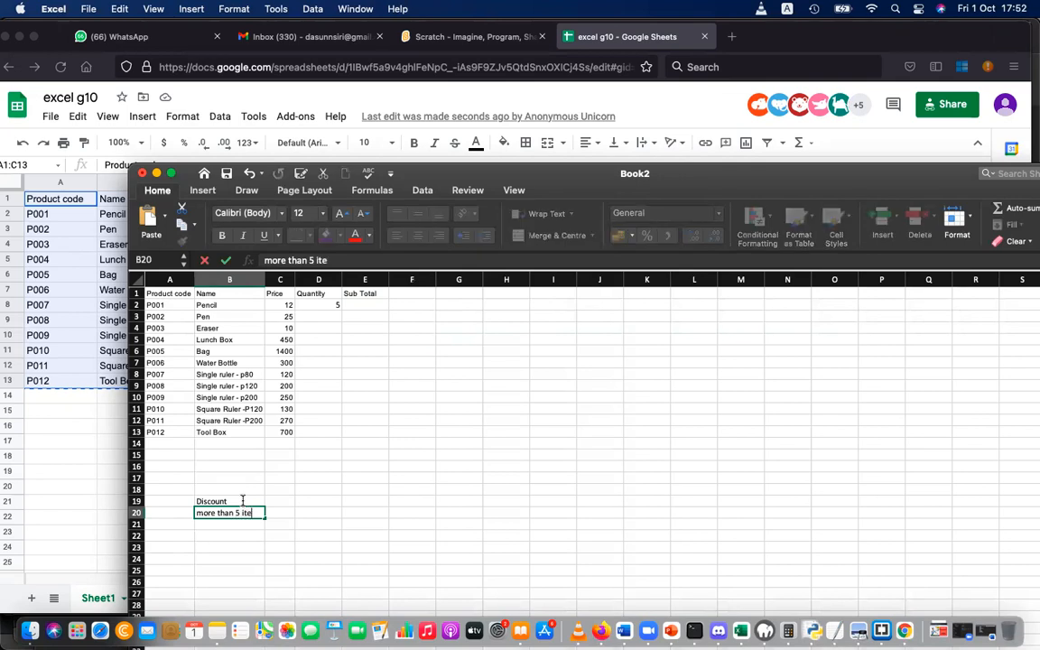
{"action": "left_click", "coordinate": [309, 516]}
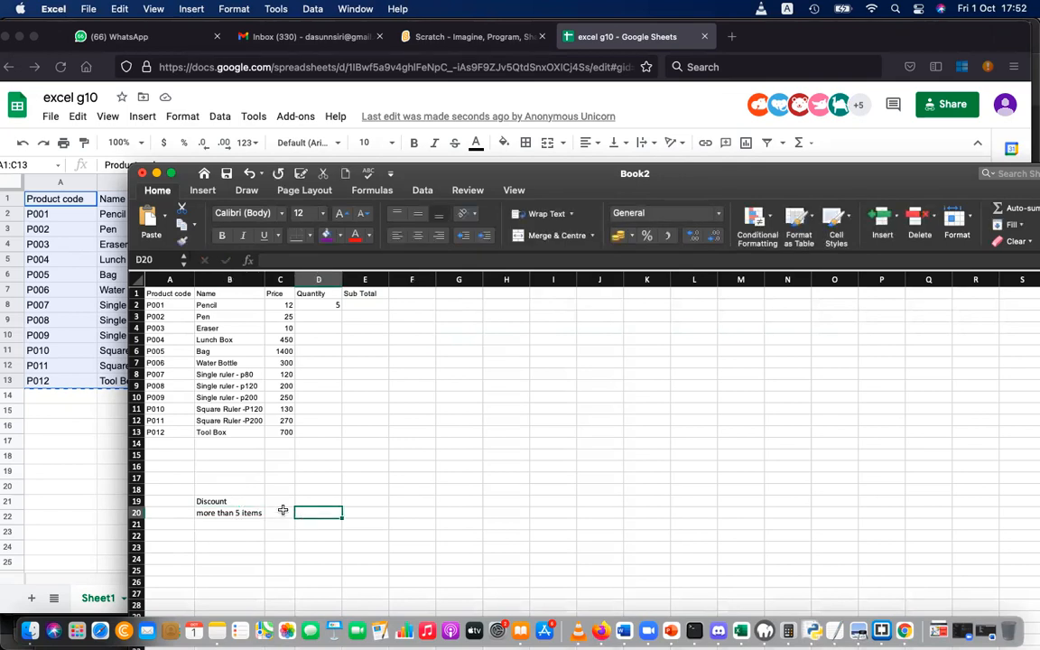
{"action": "left_click", "coordinate": [283, 511]}
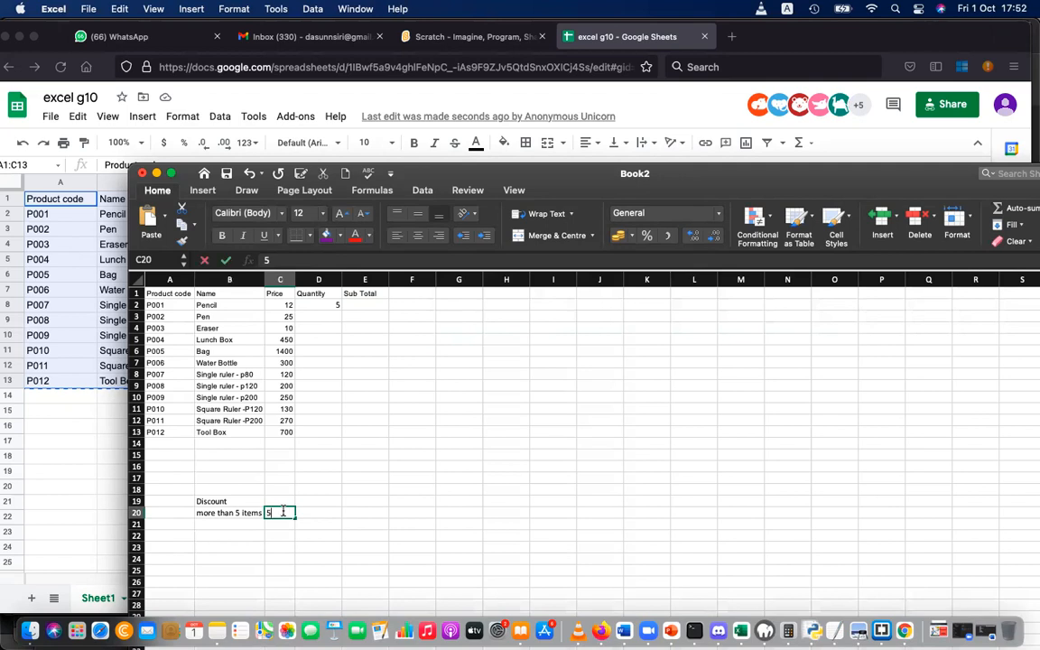
{"action": "type", "text": "5%"}
{"action": "key", "text": "Return"}
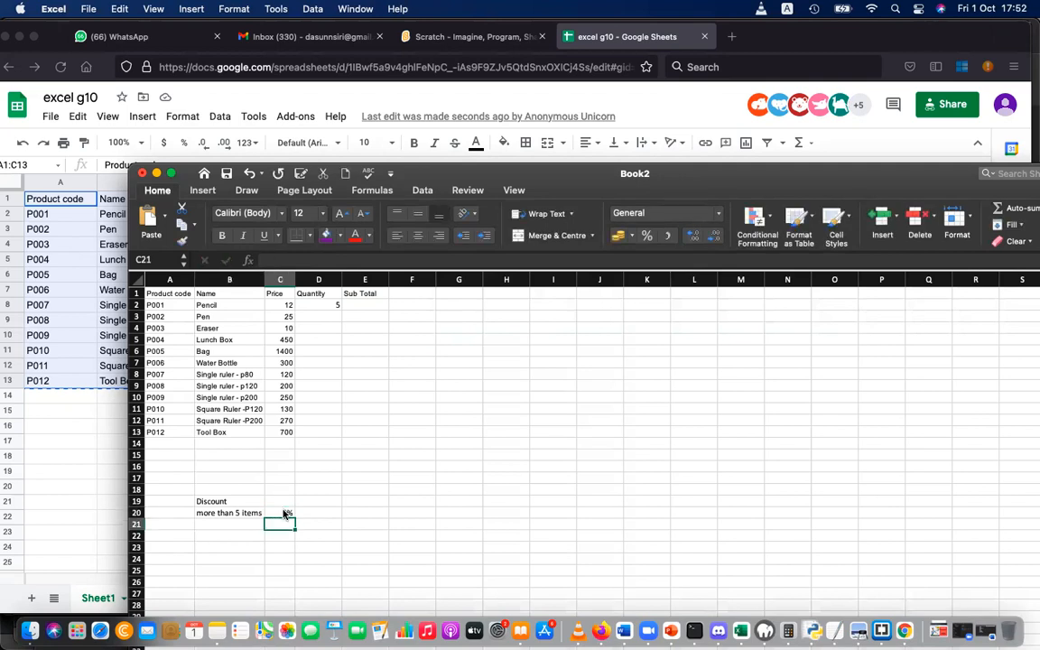
- Add the rule "more than 10 items" in B21 with 10% in C21, and widen column B to fit the text
{"action": "key", "text": "Left"}
{"action": "type", "text": "m"}
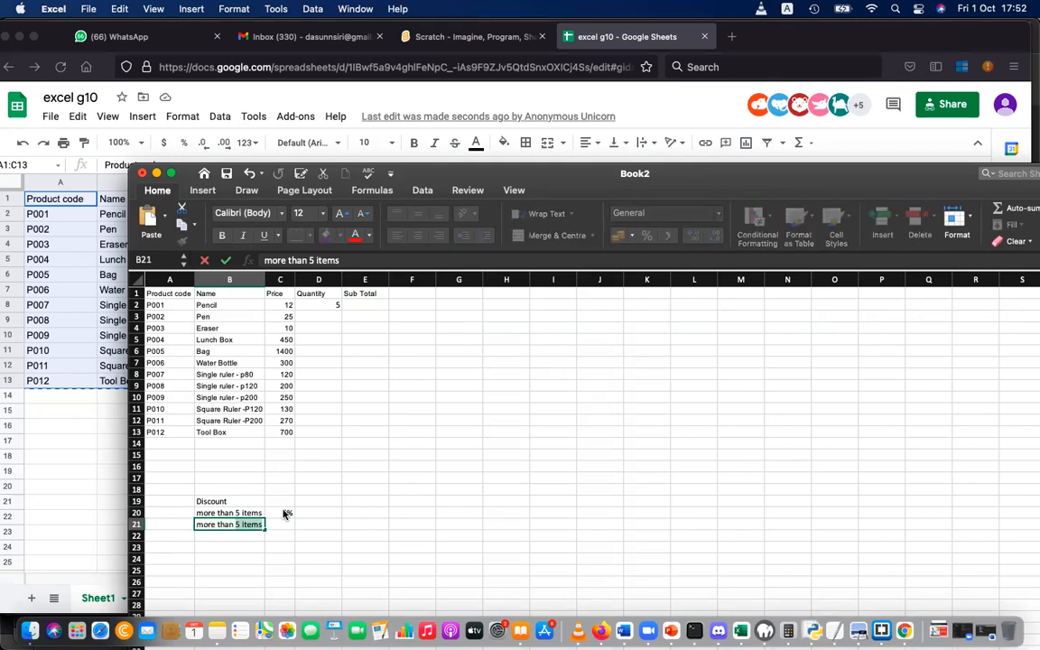
{"action": "type", "text": "ore than 10 items"}
{"action": "left_click", "coordinate": [291, 533]}
{"action": "left_click", "coordinate": [287, 523]}
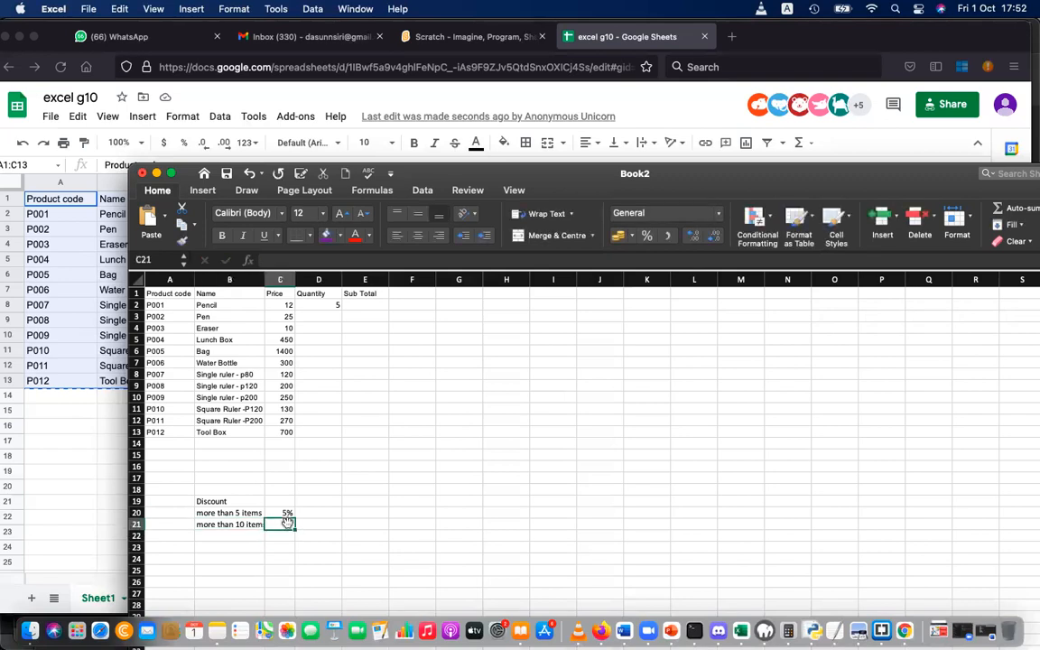
{"action": "type", "text": "10%"}
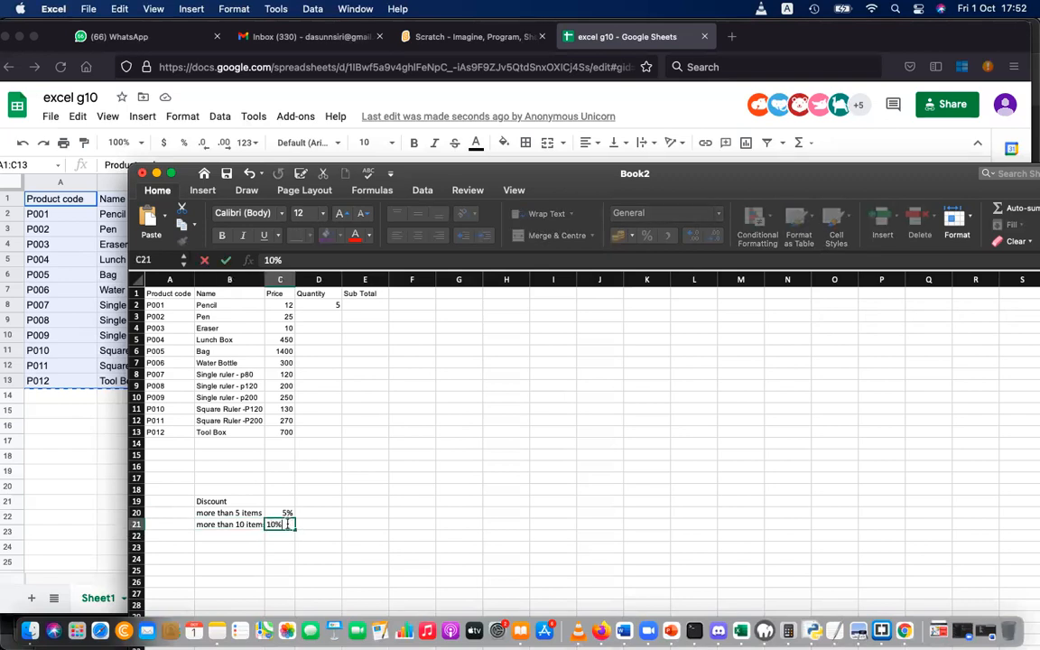
{"action": "key", "text": "Return"}
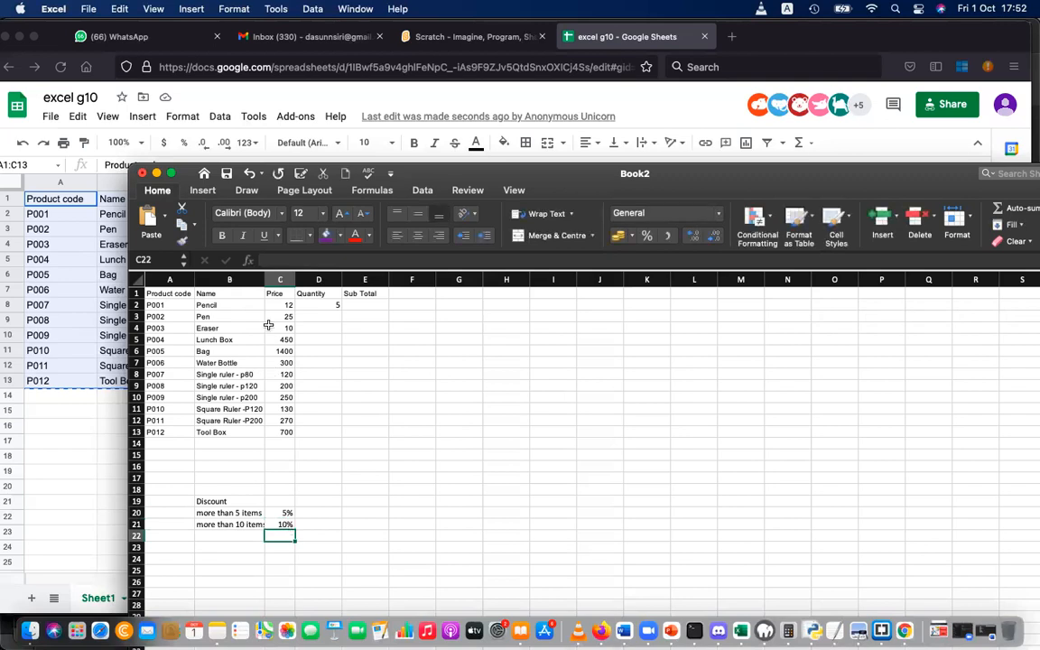
{"action": "double_click", "coordinate": [264, 274]}
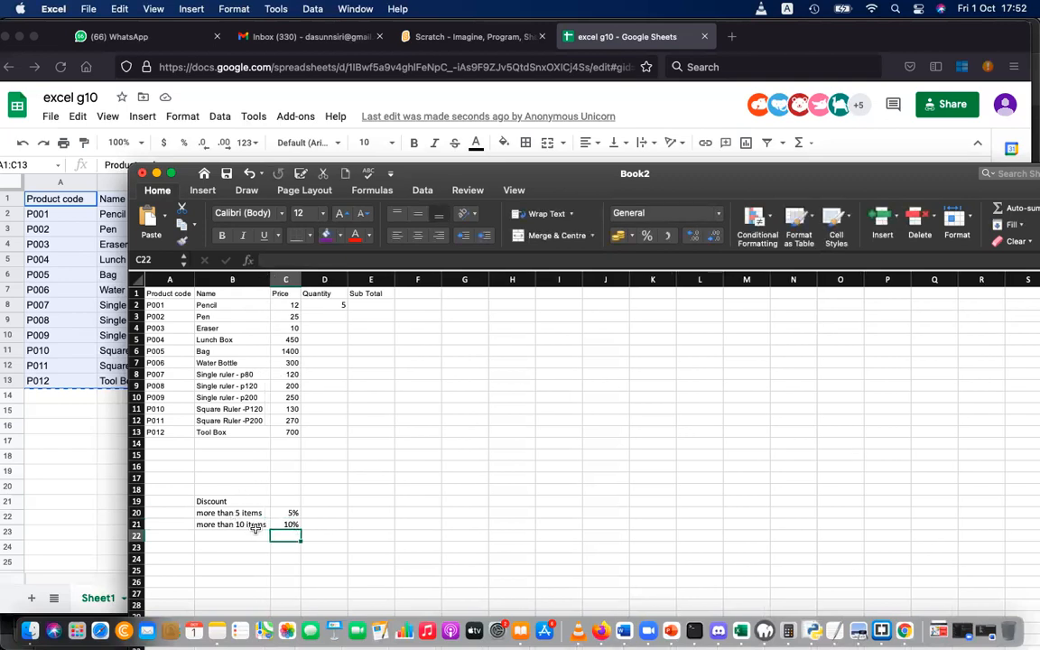
- Change the discount rate for more than 10 items in C21 to 8%
{"action": "left_click", "coordinate": [291, 524]}
{"action": "double_click", "coordinate": [291, 524]}
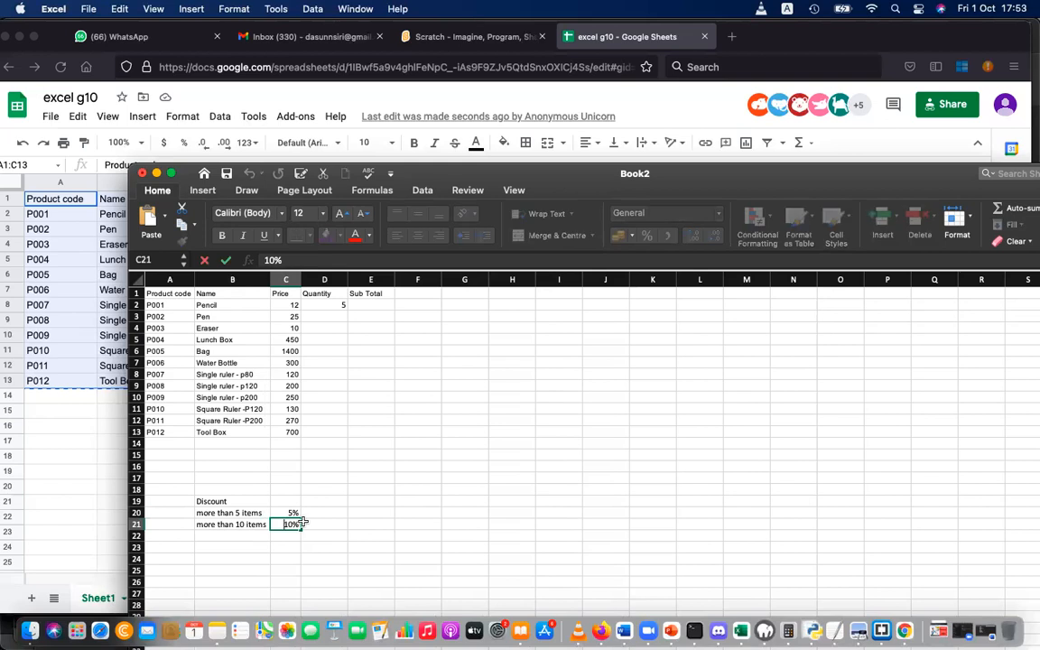
{"action": "key", "text": "BackSpace"}
{"action": "key", "text": "BackSpace"}
{"action": "type", "text": "8"}
{"action": "key", "text": "Return"}
{"action": "left_click", "coordinate": [356, 536]}
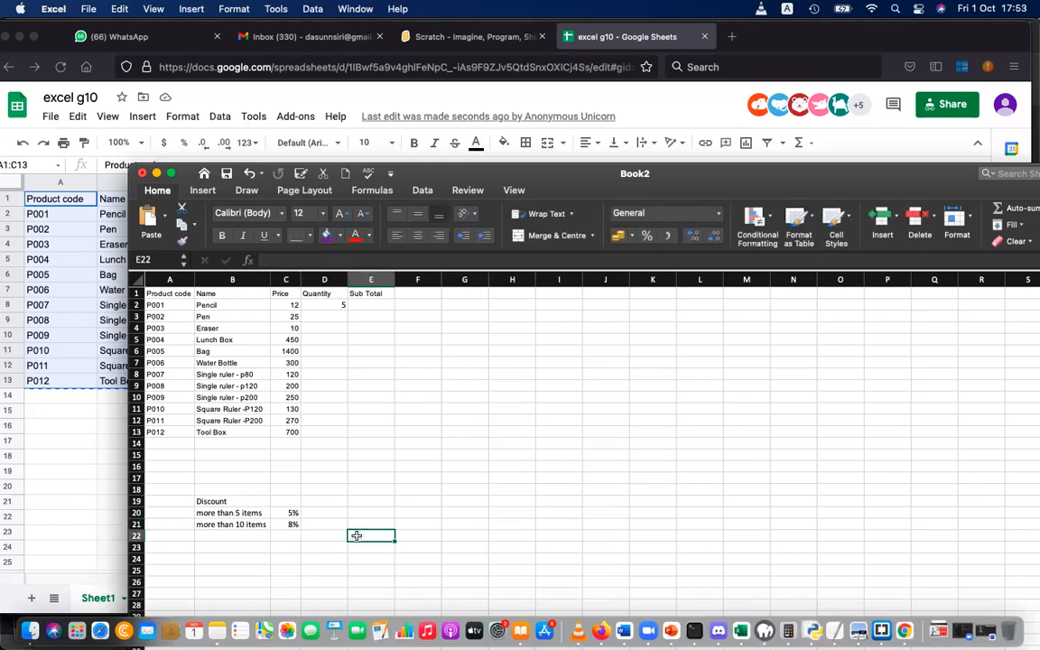
- Add a bill-total discount rule in row 23 with Total in B23, >5000 in C23 and 5% in D23
{"action": "left_click", "coordinate": [251, 541]}
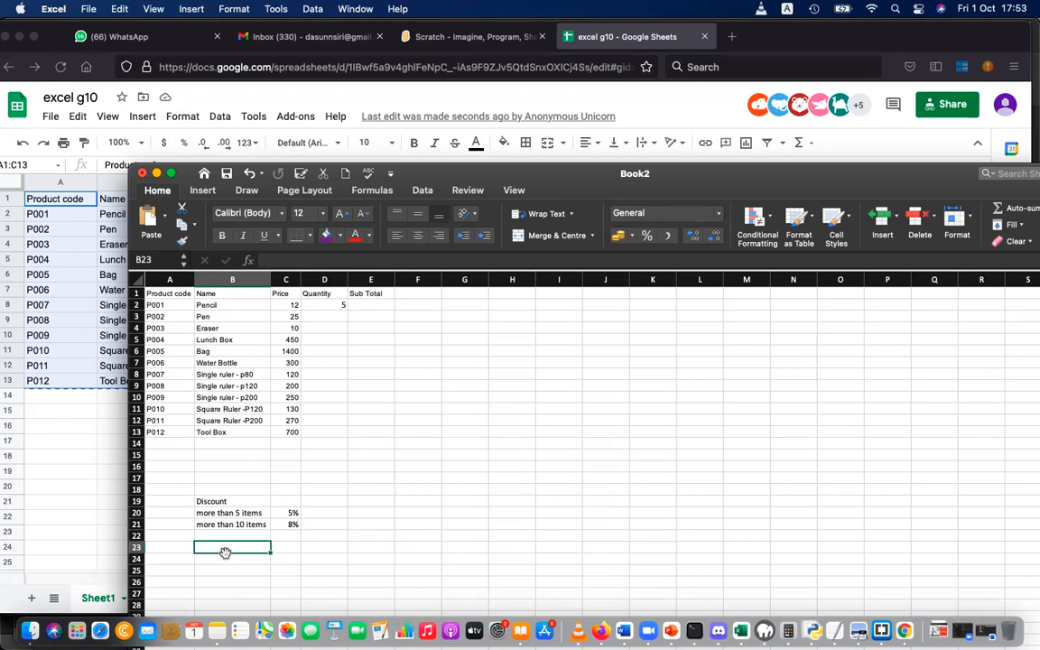
{"action": "type", "text": "Total"}
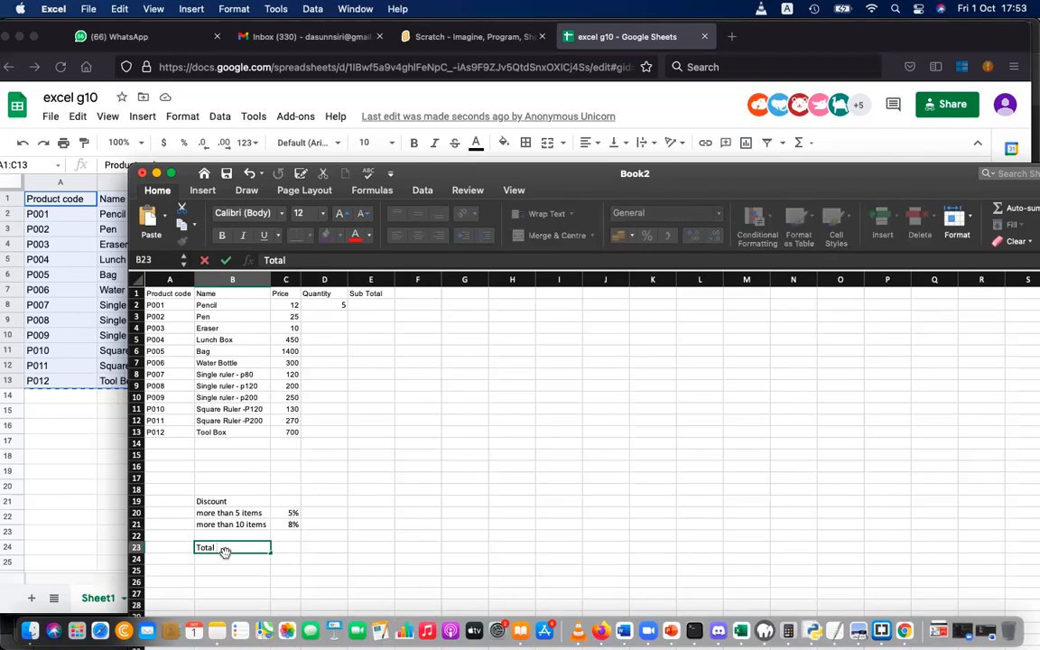
{"action": "left_click", "coordinate": [280, 550]}
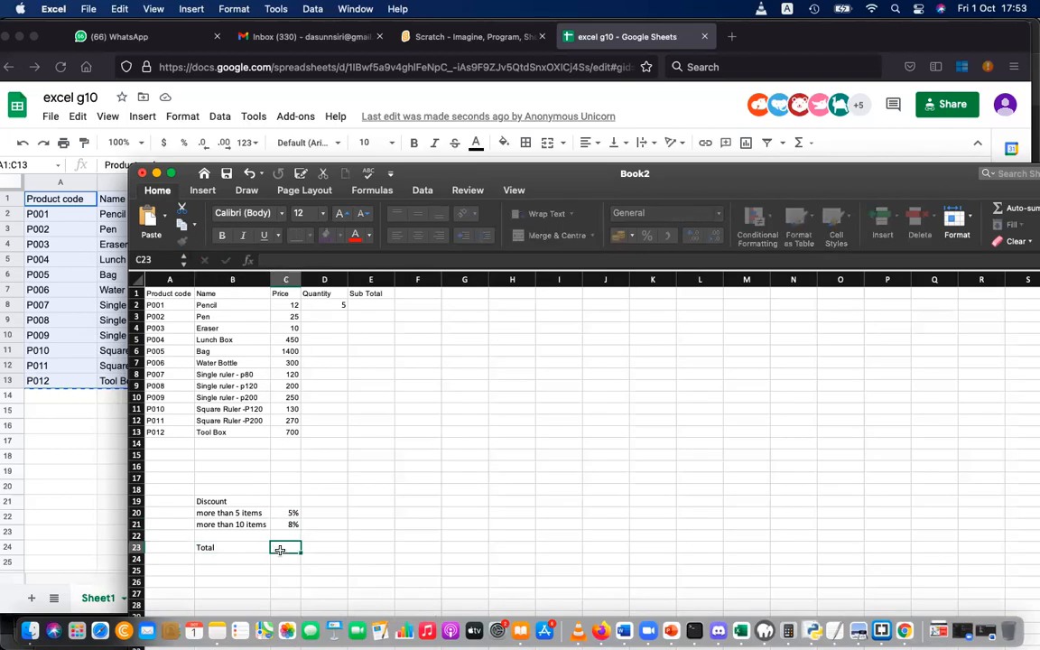
{"action": "type", "text": ">5000"}
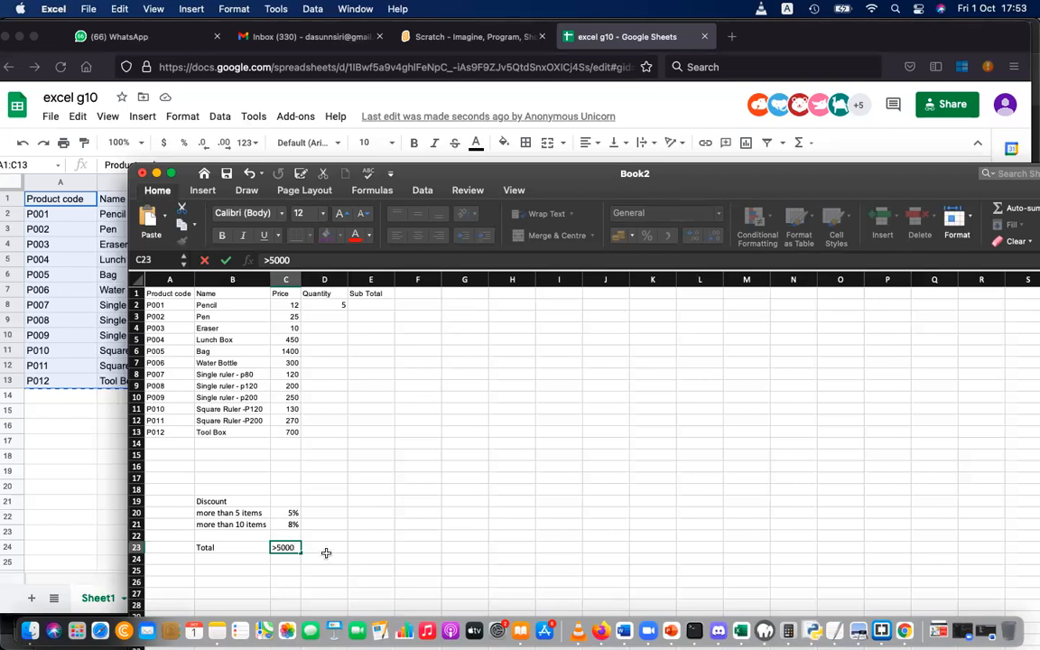
{"action": "left_click", "coordinate": [328, 550]}
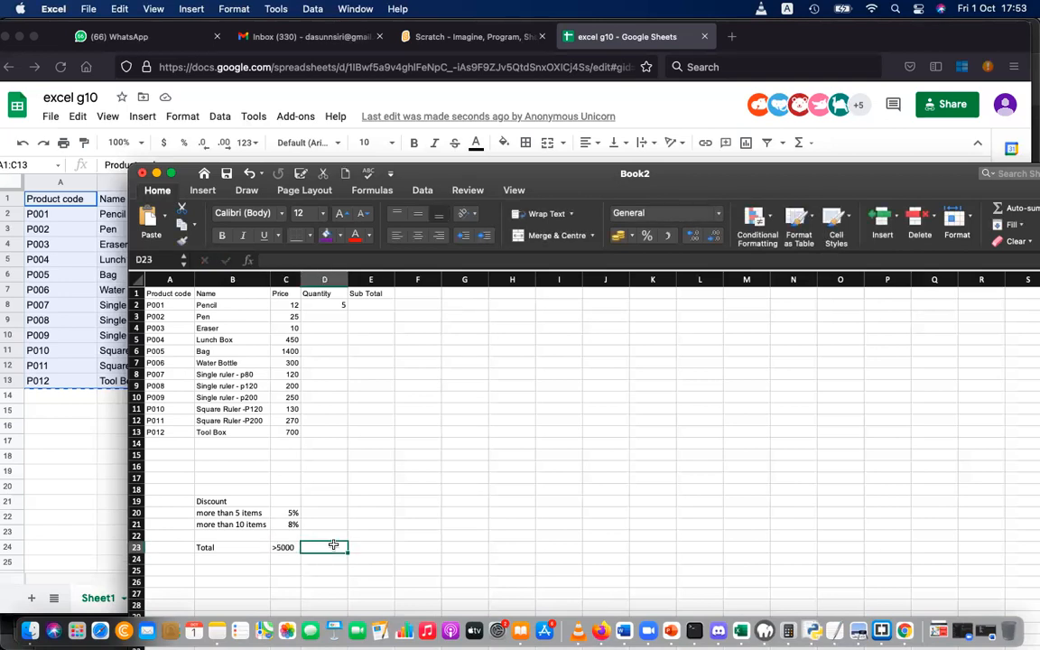
{"action": "type", "text": "5%"}
{"action": "key", "text": "Return"}
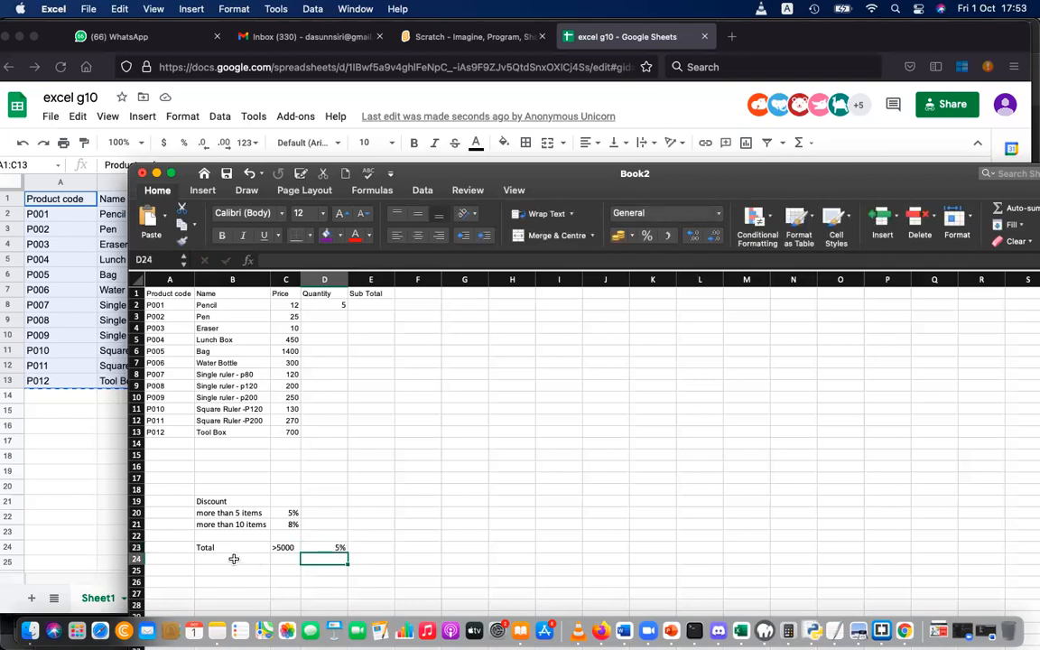
- Change the total condition in C23 to >=5000
{"action": "left_click", "coordinate": [283, 547]}
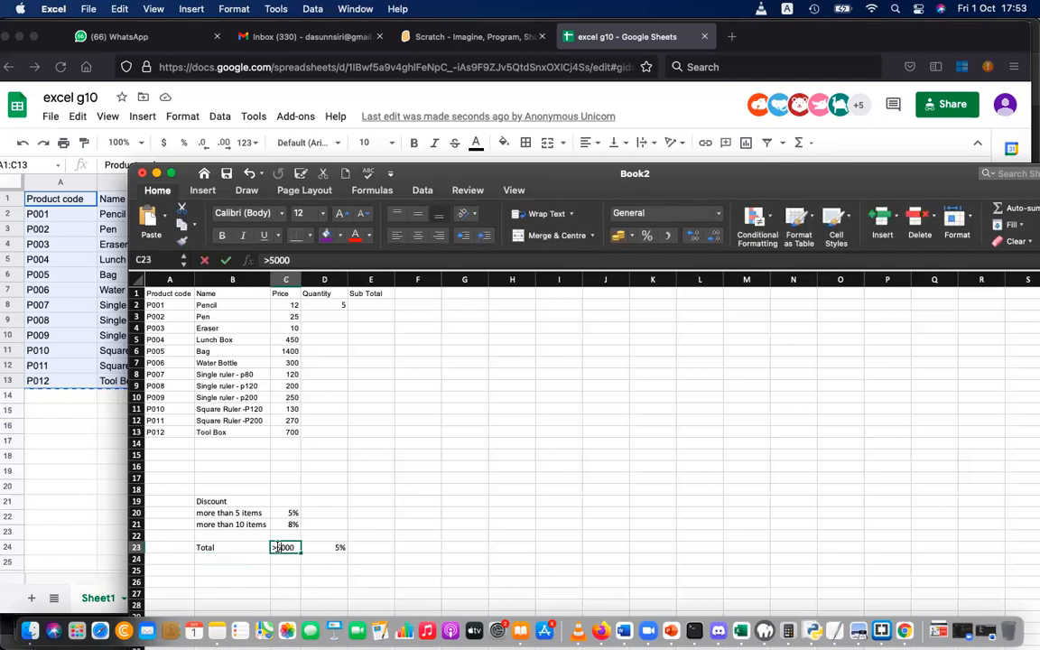
{"action": "double_click", "coordinate": [280, 547]}
{"action": "type", "text": "="}
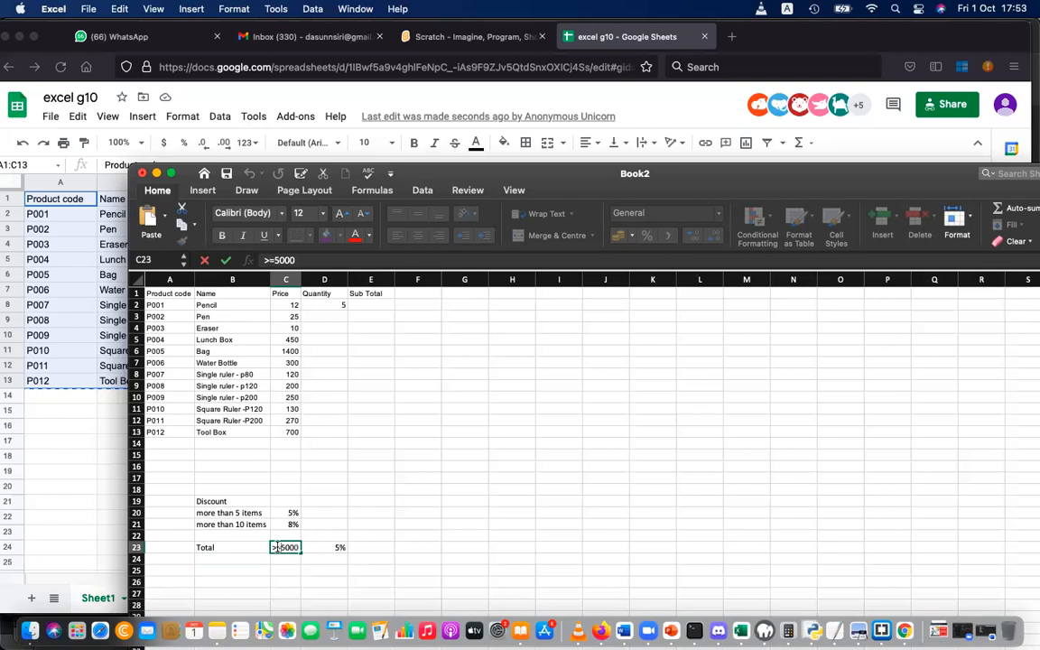
{"action": "left_click", "coordinate": [352, 478]}
- Add a second total rule in row 24 with Total, >=15000 and 7% in B24:D24, and widen column C to fit
{"action": "left_click", "coordinate": [210, 558]}
{"action": "type", "text": "Total"}
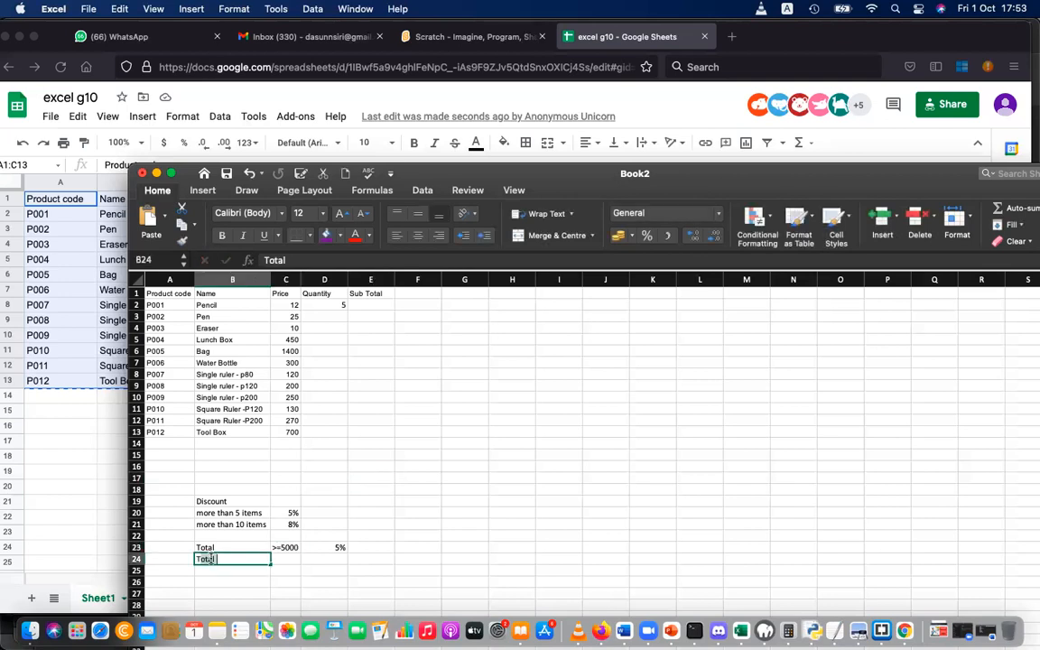
{"action": "key", "text": "Tab"}
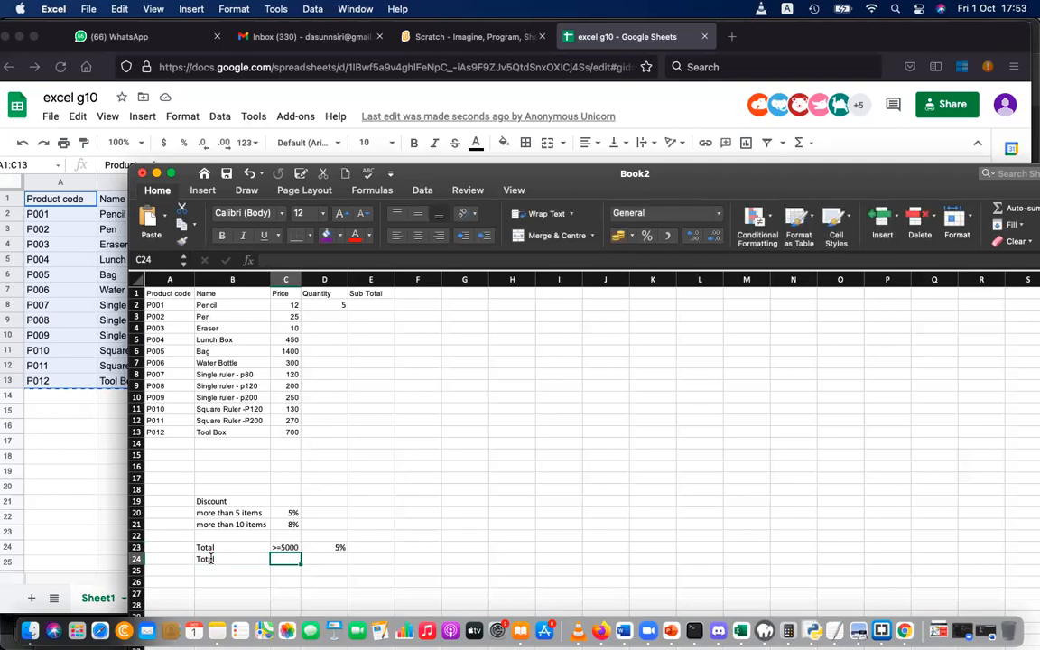
{"action": "type", "text": ">="}
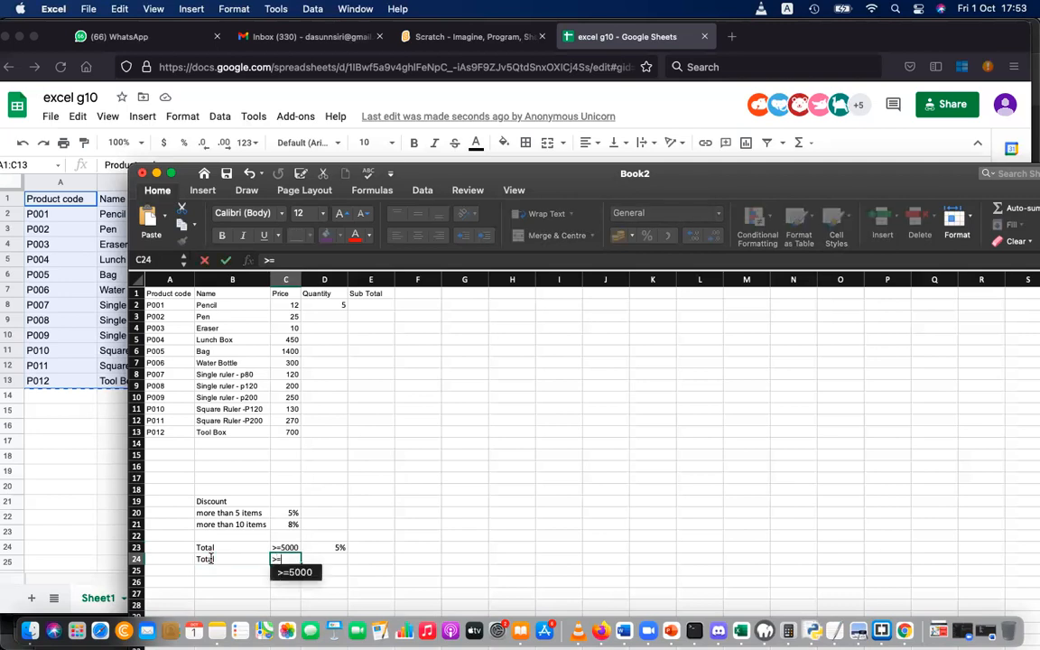
{"action": "type", "text": "15000"}
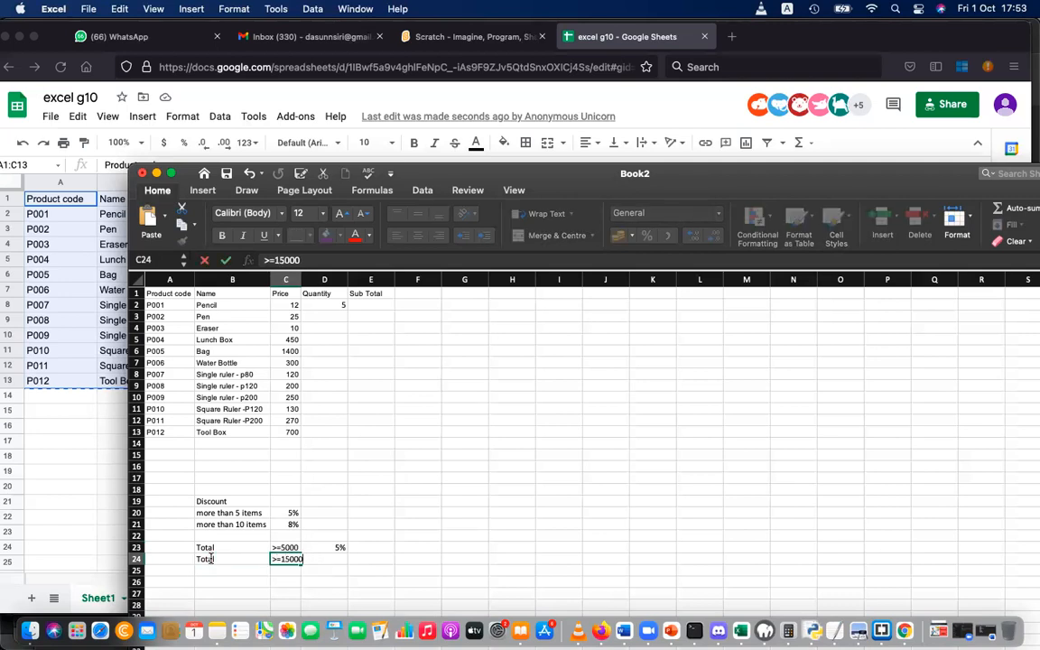
{"action": "key", "text": "Return"}
{"action": "left_click", "coordinate": [341, 560]}
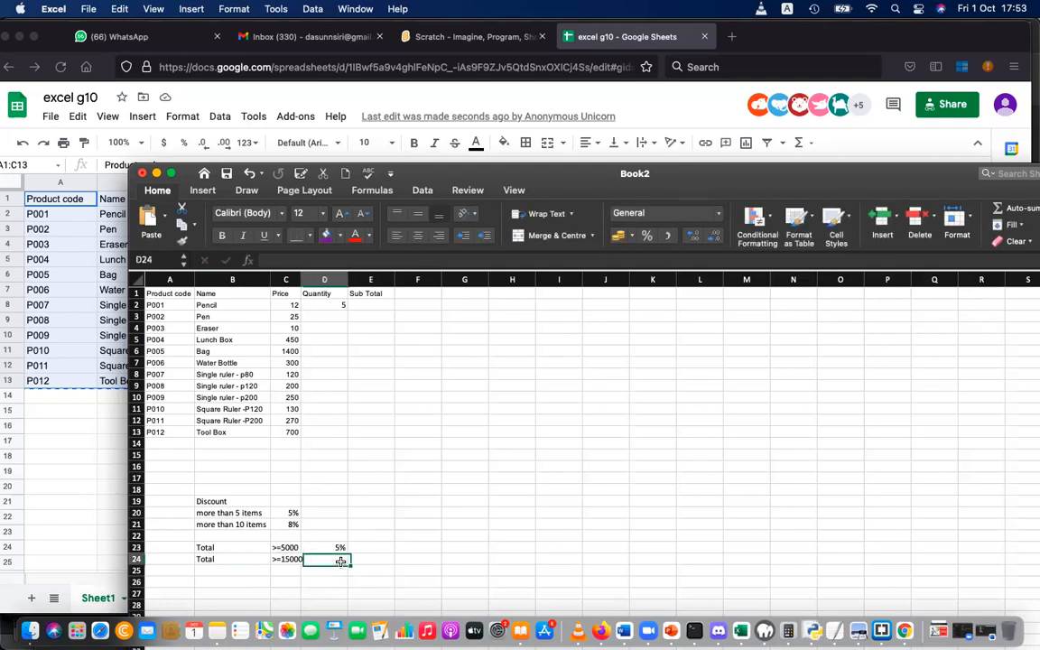
{"action": "type", "text": "7%"}
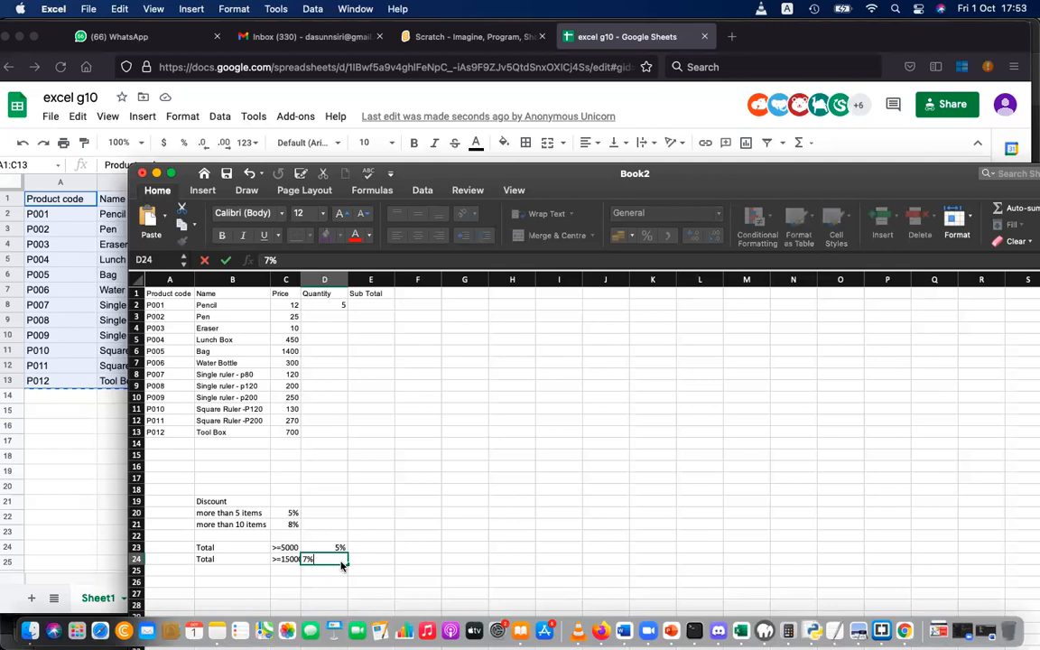
{"action": "key", "text": "Return"}
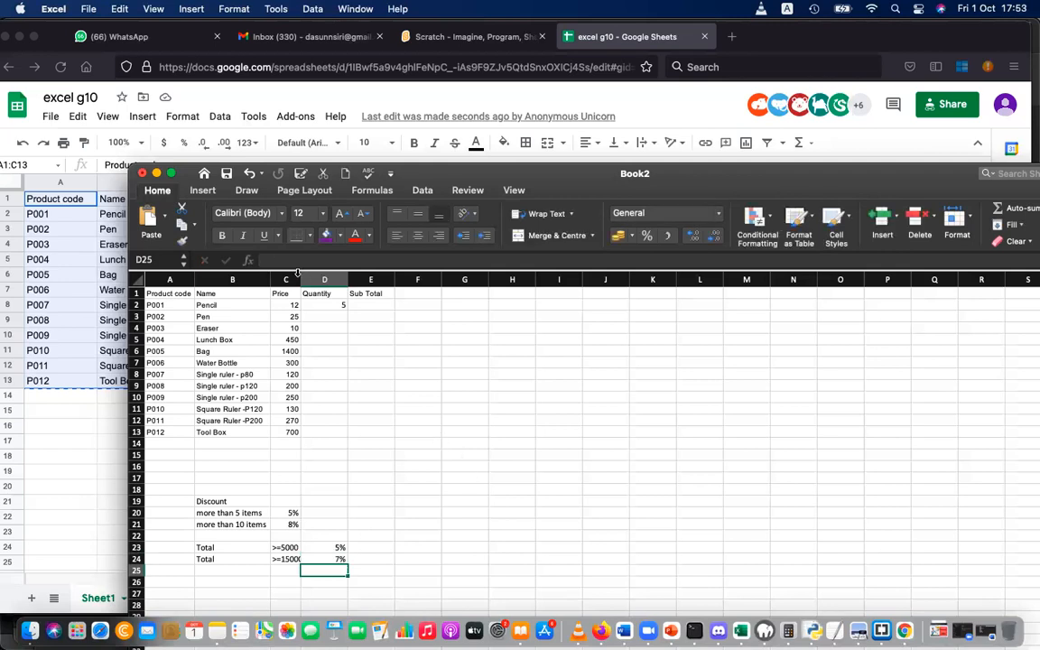
{"action": "double_click", "coordinate": [301, 279]}
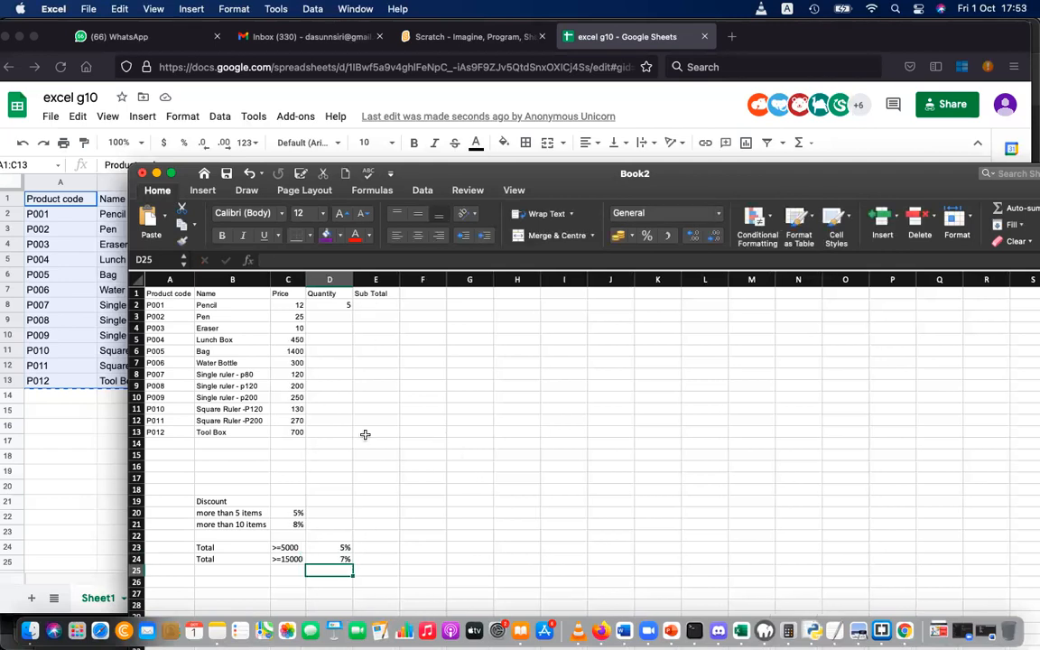
- Enter the summary labels Total, Discount and Net Bill in cells C14 to C16 below the product prices
{"action": "left_click", "coordinate": [328, 440]}
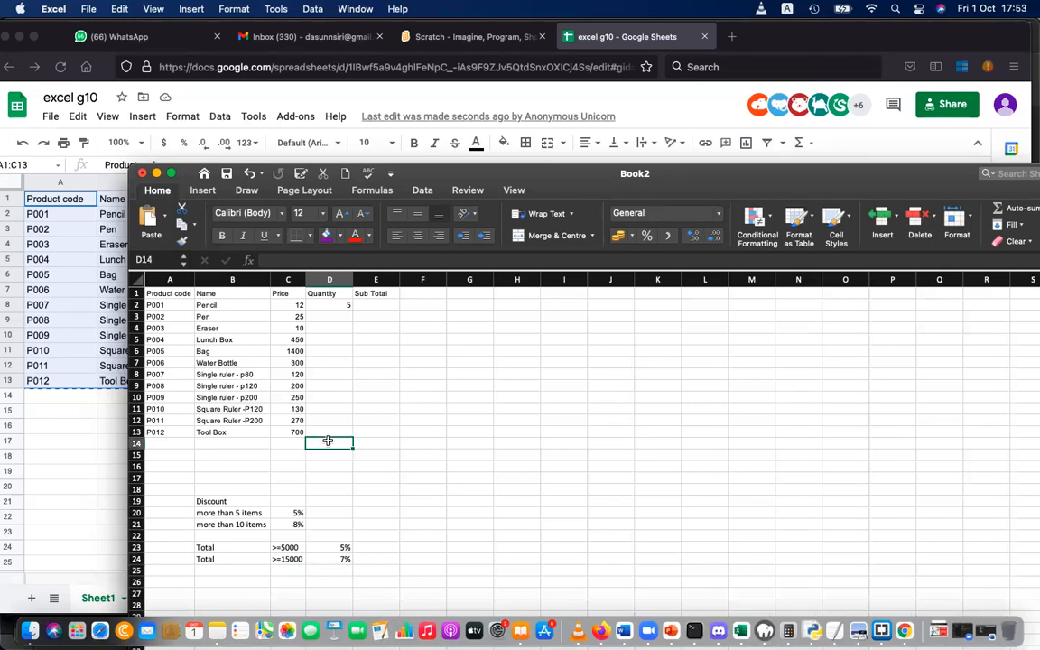
{"action": "left_click", "coordinate": [281, 447]}
{"action": "type", "text": "Total"}
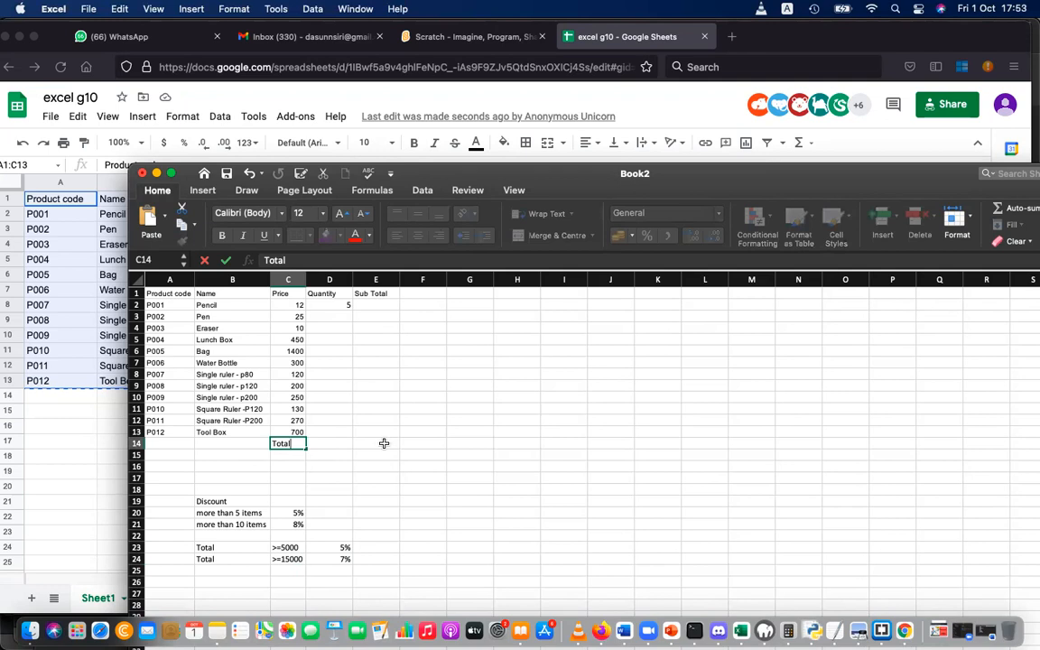
{"action": "left_click", "coordinate": [381, 441]}
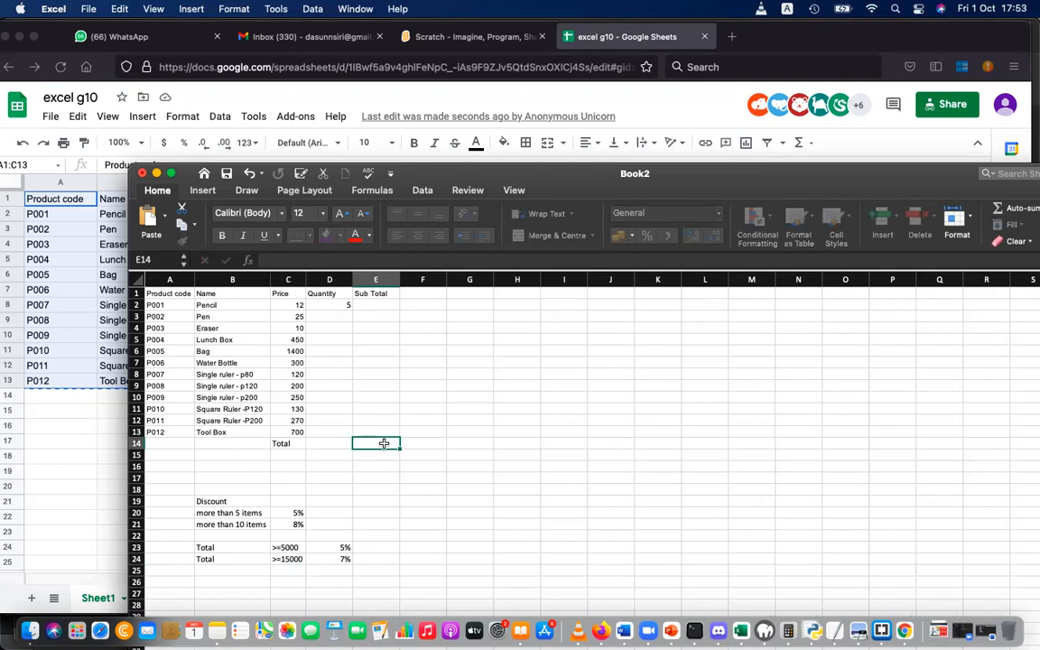
{"action": "left_click", "coordinate": [287, 454]}
{"action": "type", "text": "Discount"}
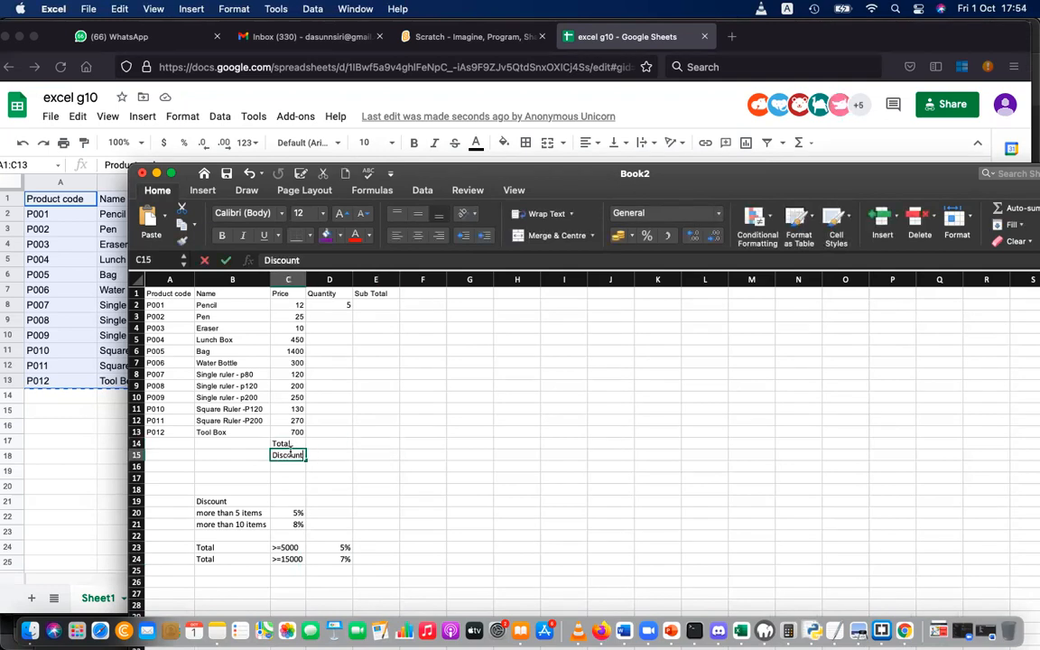
{"action": "key", "text": "Return"}
{"action": "type", "text": "Net Bill"}
{"action": "key", "text": "Return"}
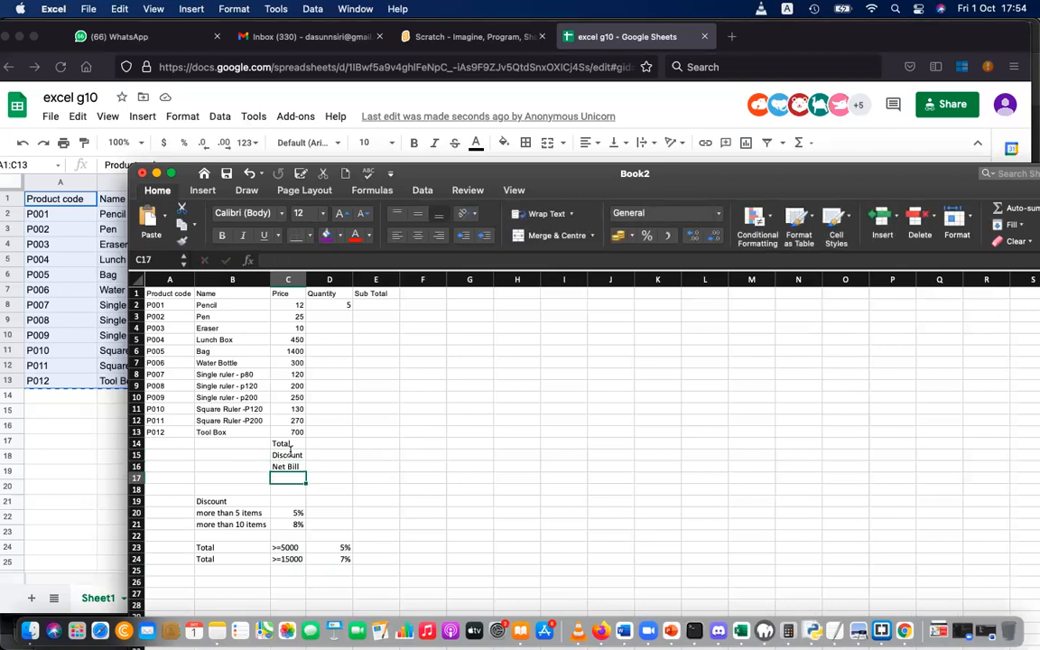
{"action": "left_click", "coordinate": [325, 478]}
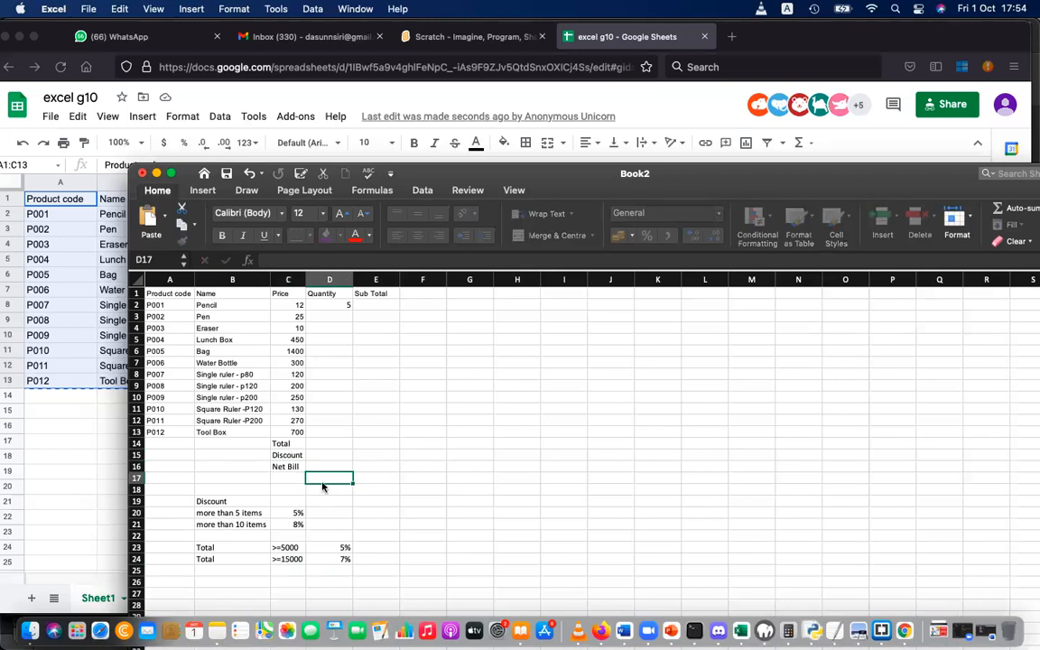
- Fill the Quantity and Sub Total cells D2:E13 with grey
{"action": "left_click", "coordinate": [369, 442]}
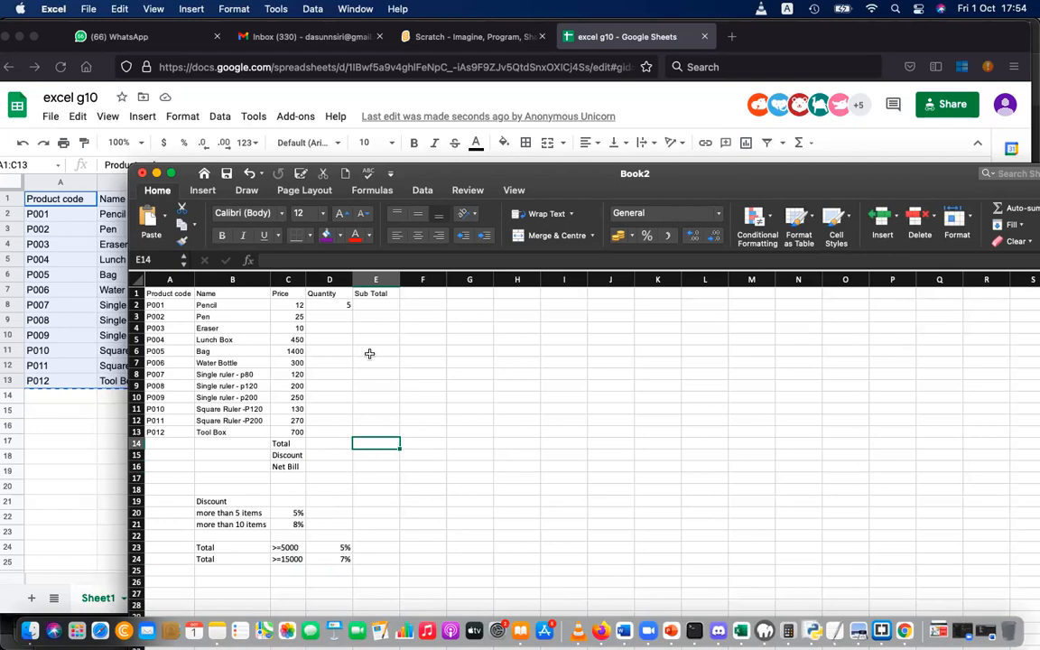
{"action": "left_click_drag", "start_coordinate": [478, 172], "coordinate": [528, 140]}
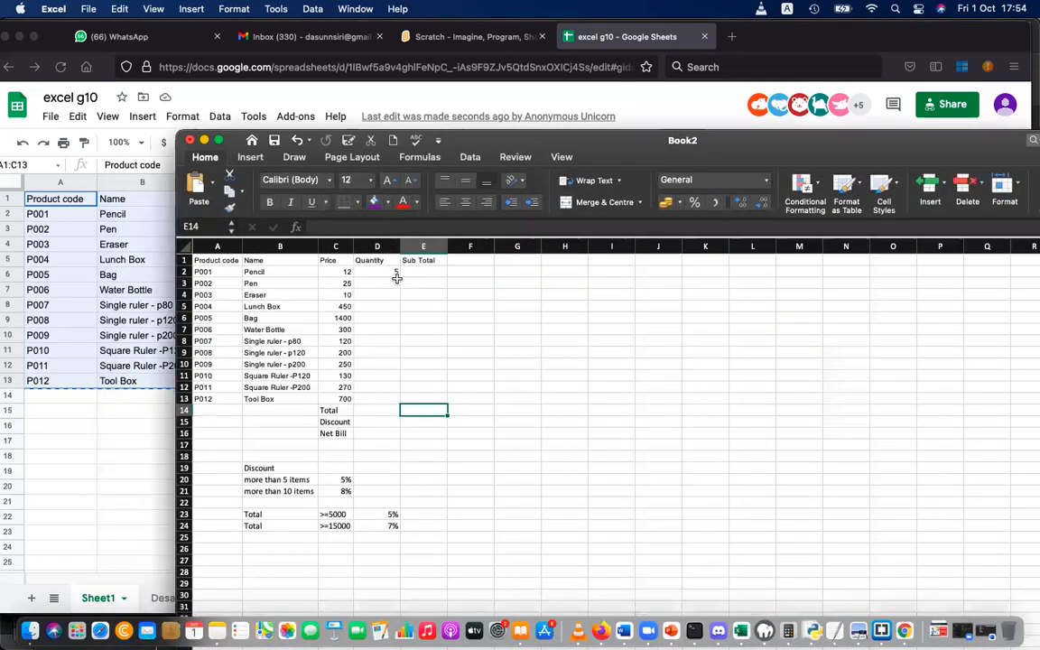
{"action": "left_click_drag", "start_coordinate": [394, 270], "coordinate": [421, 273]}
{"action": "left_click", "coordinate": [389, 204]}
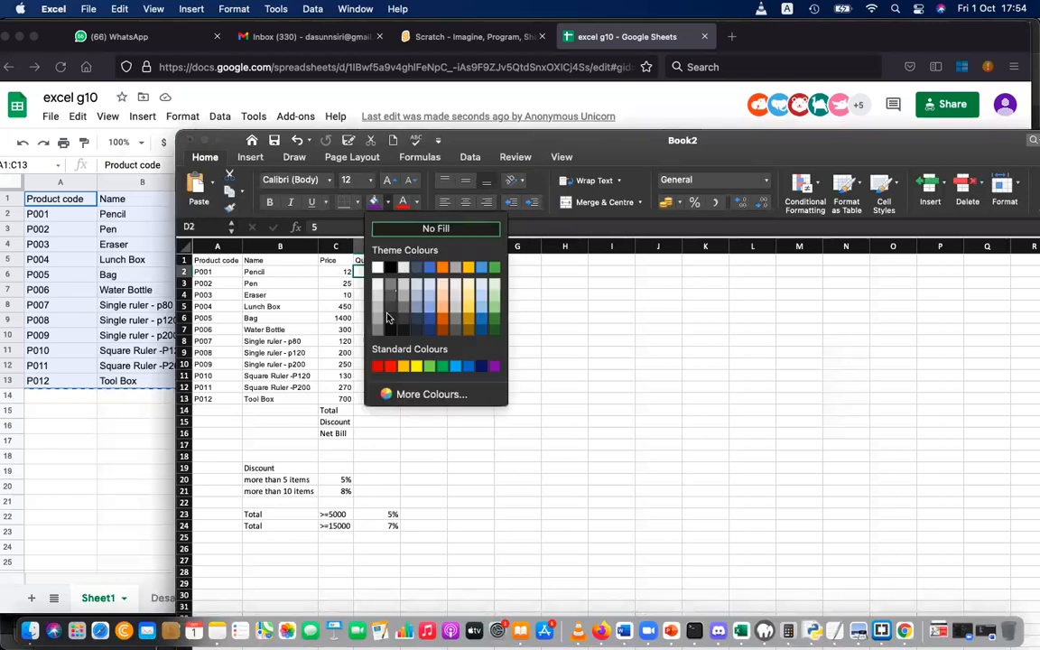
{"action": "left_click", "coordinate": [358, 287]}
{"action": "left_click_drag", "start_coordinate": [373, 273], "coordinate": [410, 422]}
{"action": "left_click_drag", "start_coordinate": [411, 390], "coordinate": [408, 399]}
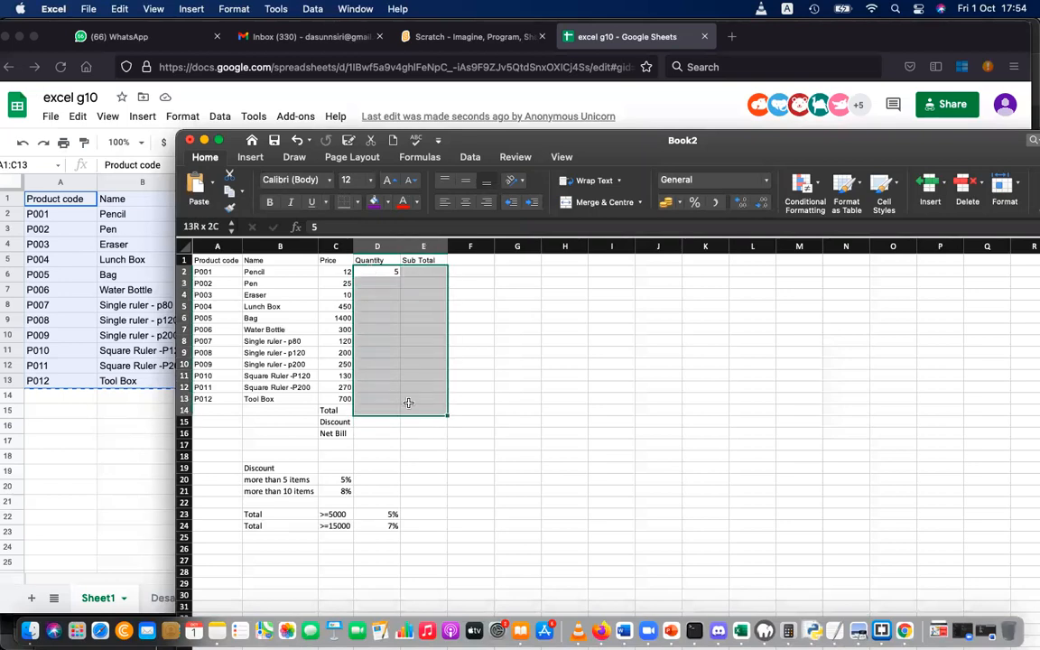
{"action": "left_click", "coordinate": [386, 202]}
{"action": "left_click", "coordinate": [348, 256]}
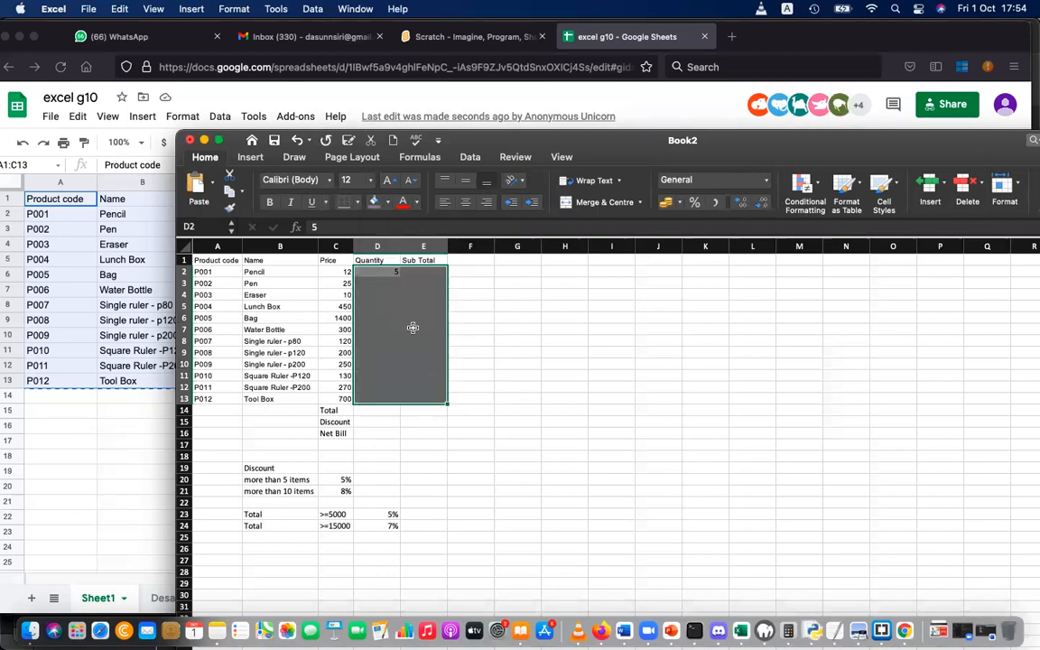
- Apply all borders to D2:E13 and extend the grey bordered formatting down column E to E16
{"action": "left_click", "coordinate": [358, 203]}
{"action": "left_click", "coordinate": [370, 331]}
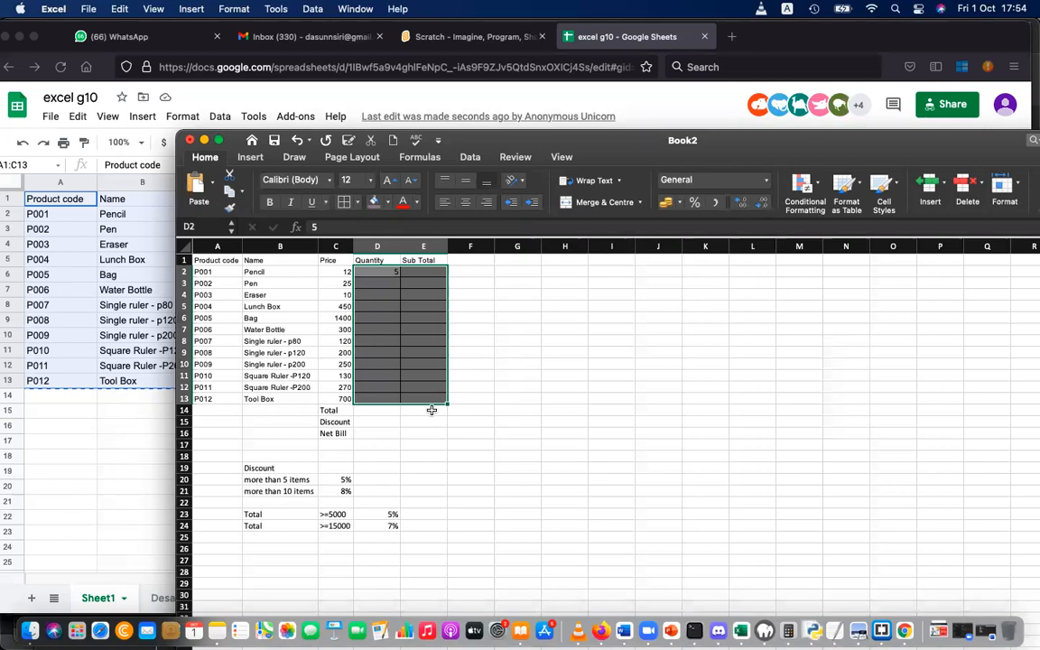
{"action": "left_click_drag", "start_coordinate": [415, 410], "coordinate": [442, 436]}
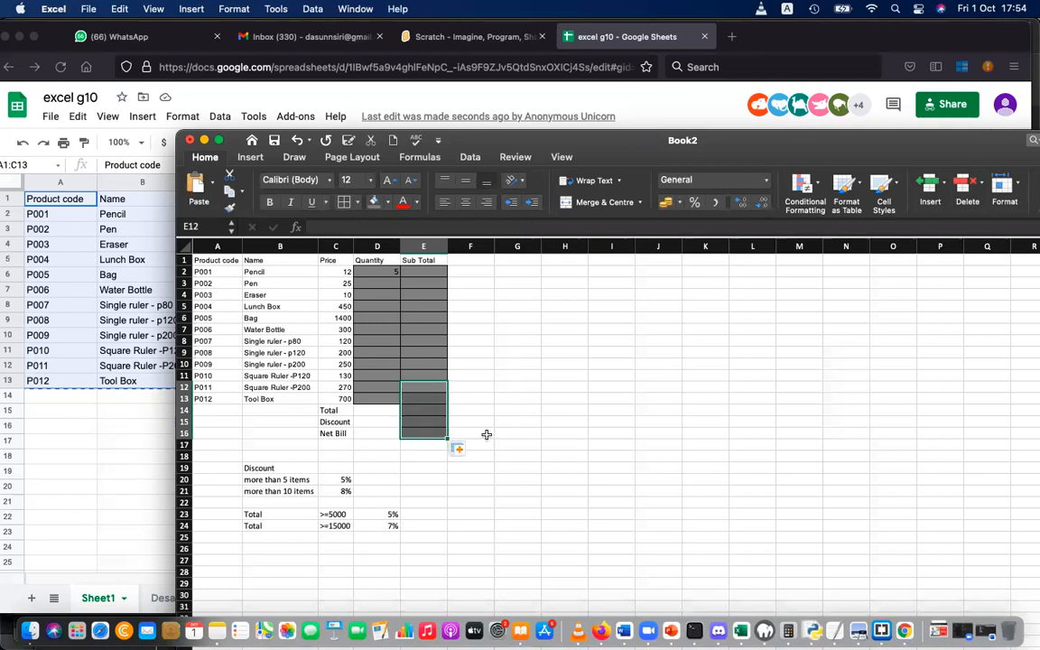
{"action": "left_click", "coordinate": [536, 456]}
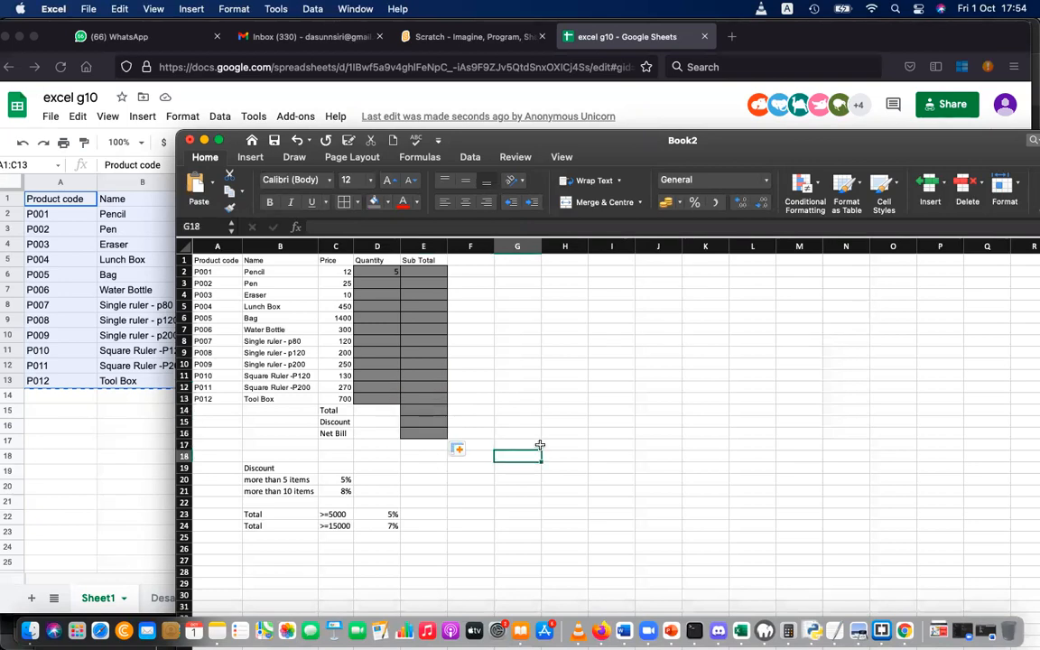
- Widen columns C, D and E slightly, covering Price, Quantity and Sub Total
{"action": "left_click_drag", "start_coordinate": [478, 142], "coordinate": [546, 190]}
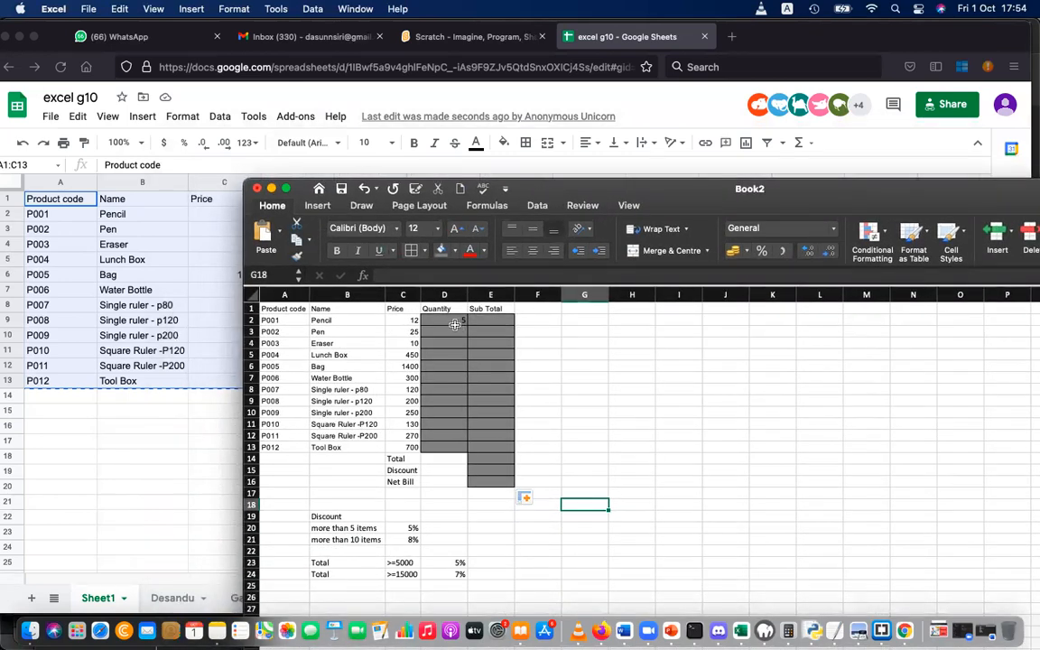
{"action": "left_click_drag", "start_coordinate": [538, 195], "coordinate": [380, 100]}
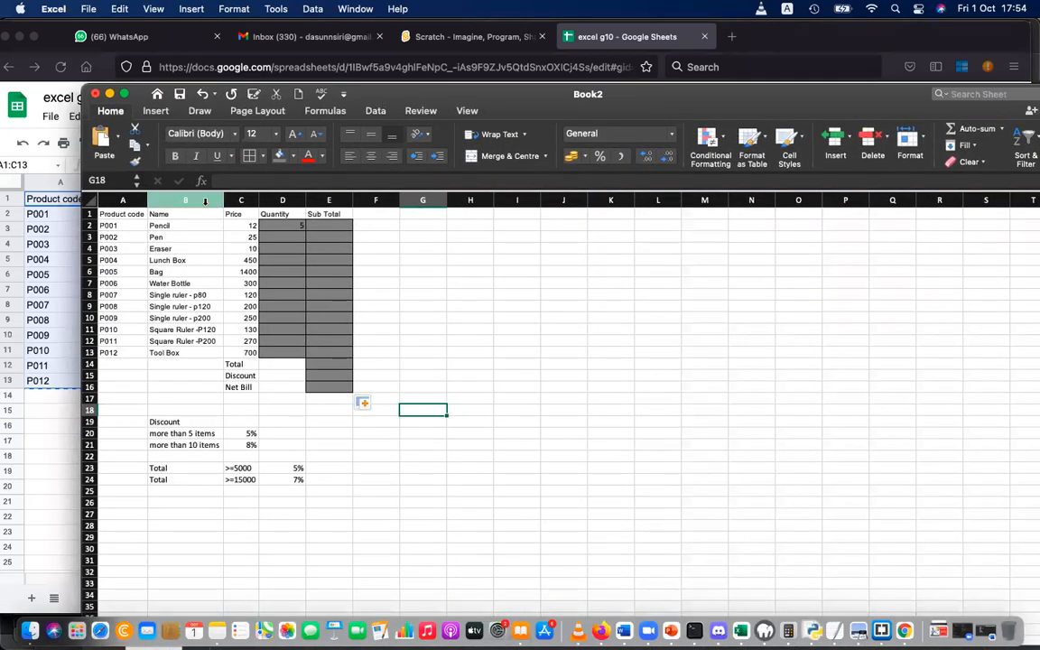
{"action": "left_click_drag", "start_coordinate": [256, 198], "coordinate": [389, 198]}
{"action": "left_click", "coordinate": [427, 273]}
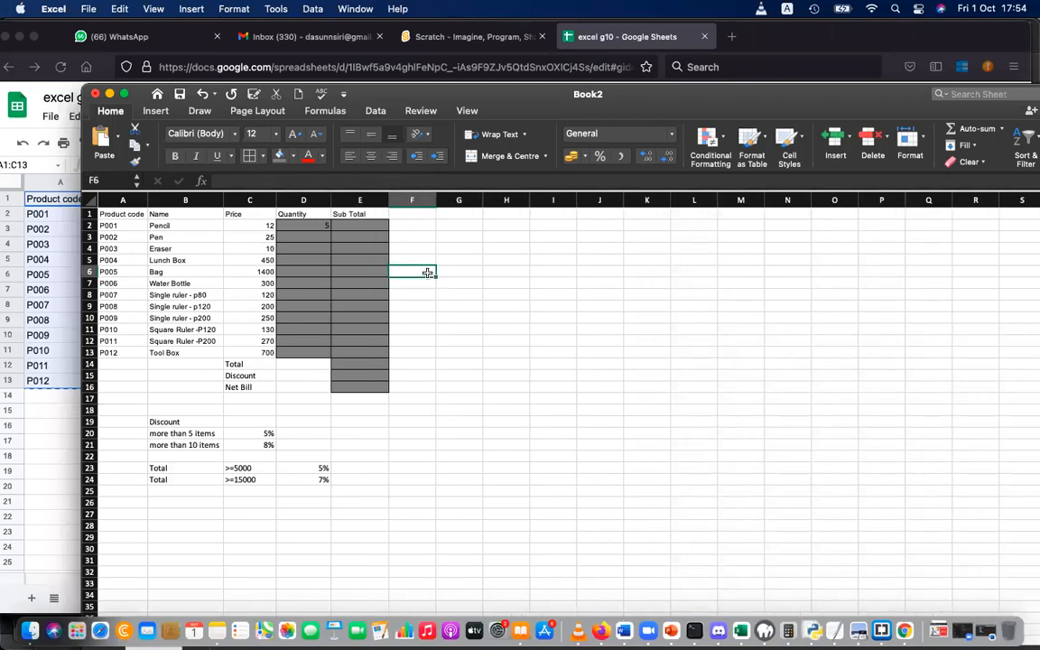
- Enter the arithmetic operators *,/,-,+ as a text note in cell H13
{"action": "left_click", "coordinate": [498, 351]}
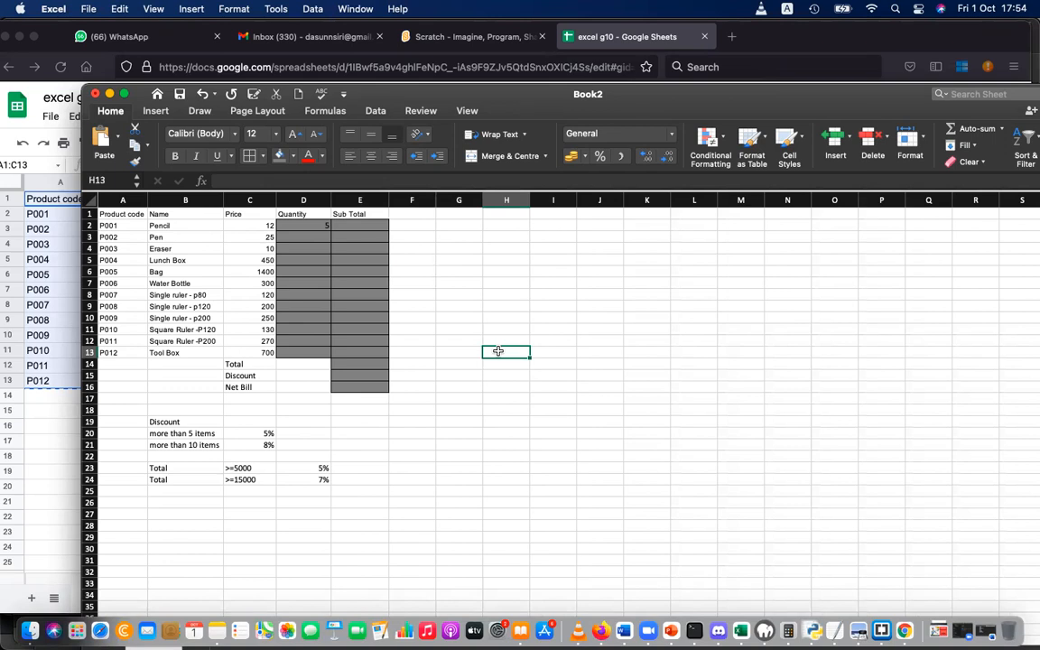
{"action": "type", "text": "*,/,-,+"}
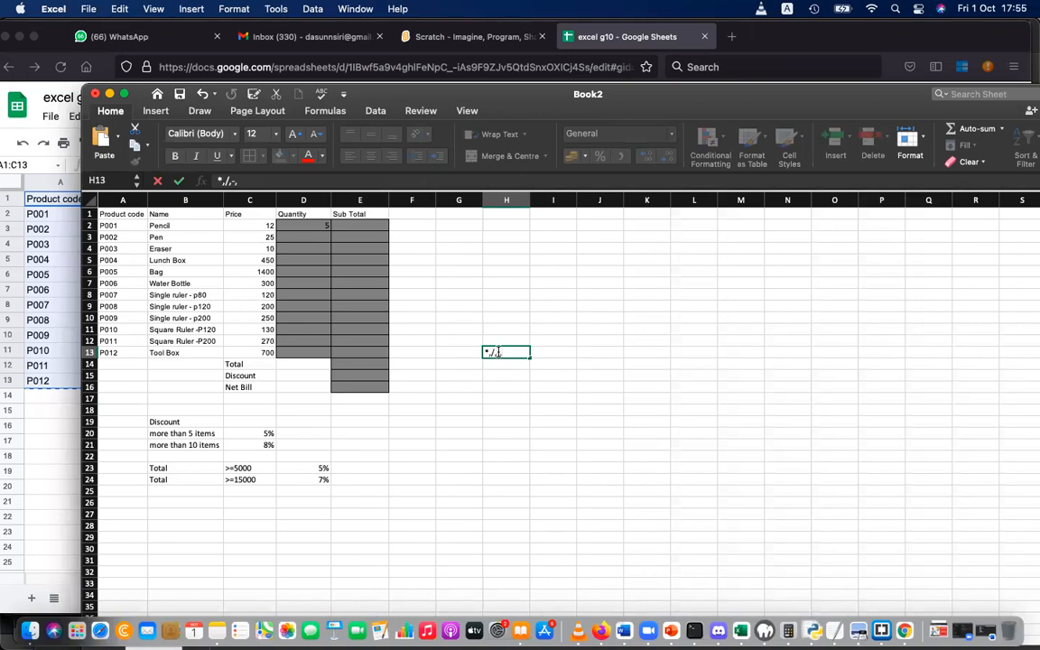
{"action": "left_click", "coordinate": [570, 419]}
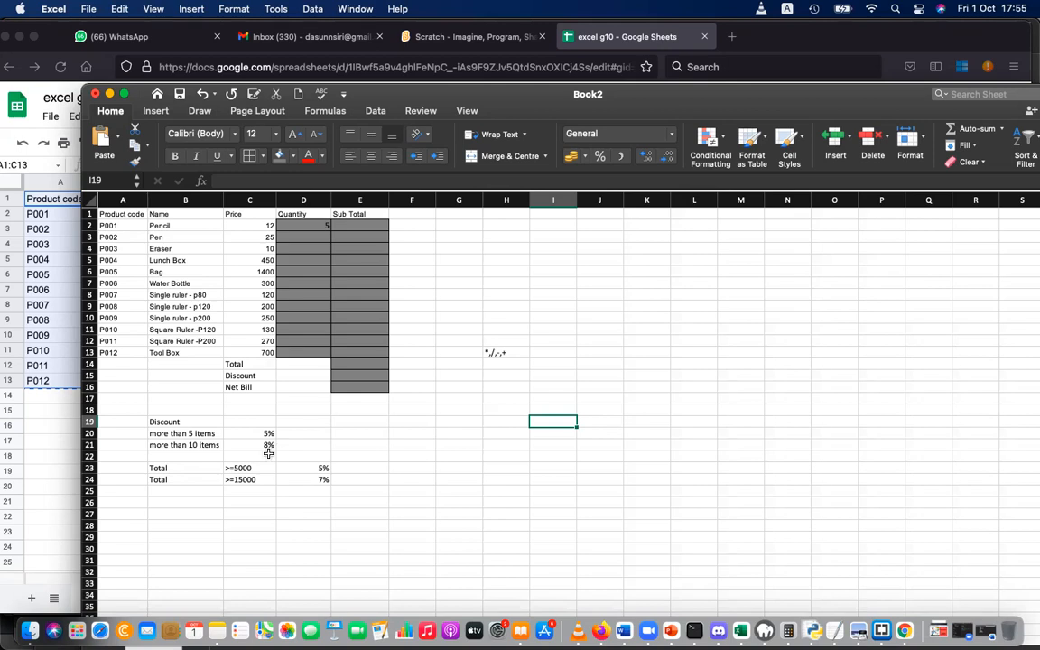
{"action": "left_click", "coordinate": [501, 513]}
{"action": "left_click", "coordinate": [505, 445]}
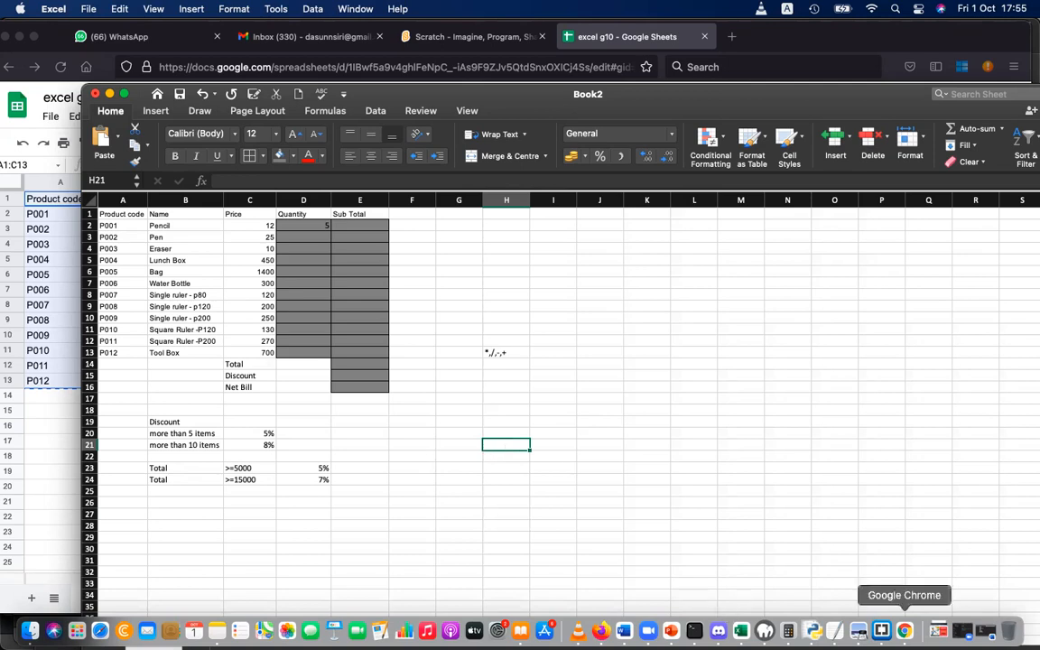
- Switch to the Word document Spreadsheets g 10 note and review the formula and max() notes, highlighting the range E14:E20 in the max example
{"action": "left_click", "coordinate": [623, 629]}
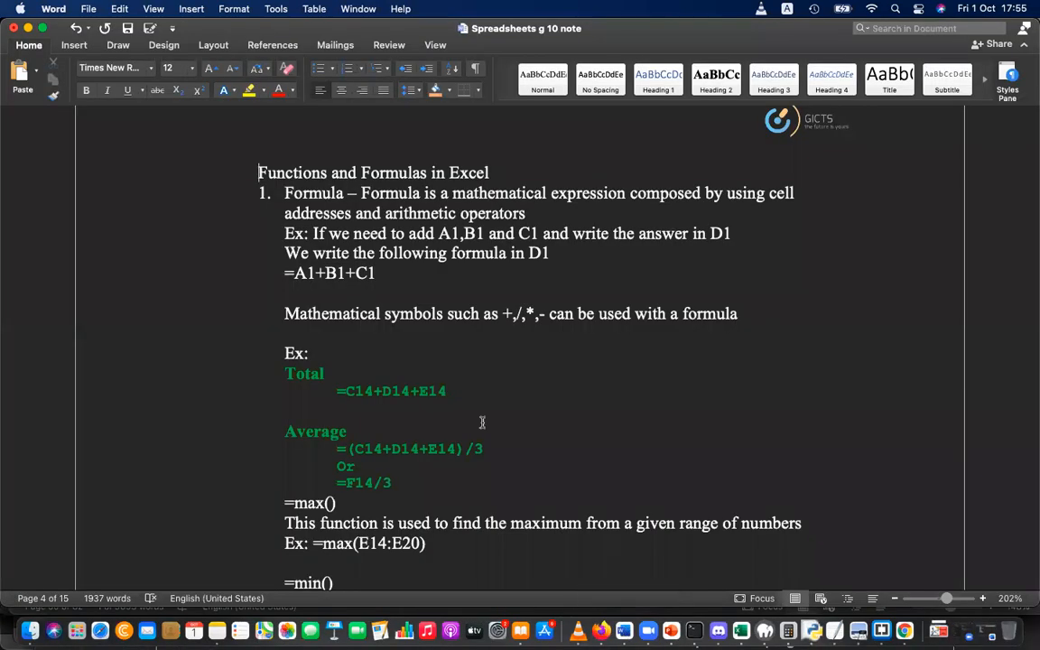
{"action": "scroll", "coordinate": [482, 422], "scroll_direction": "down", "scroll_amount": 3}
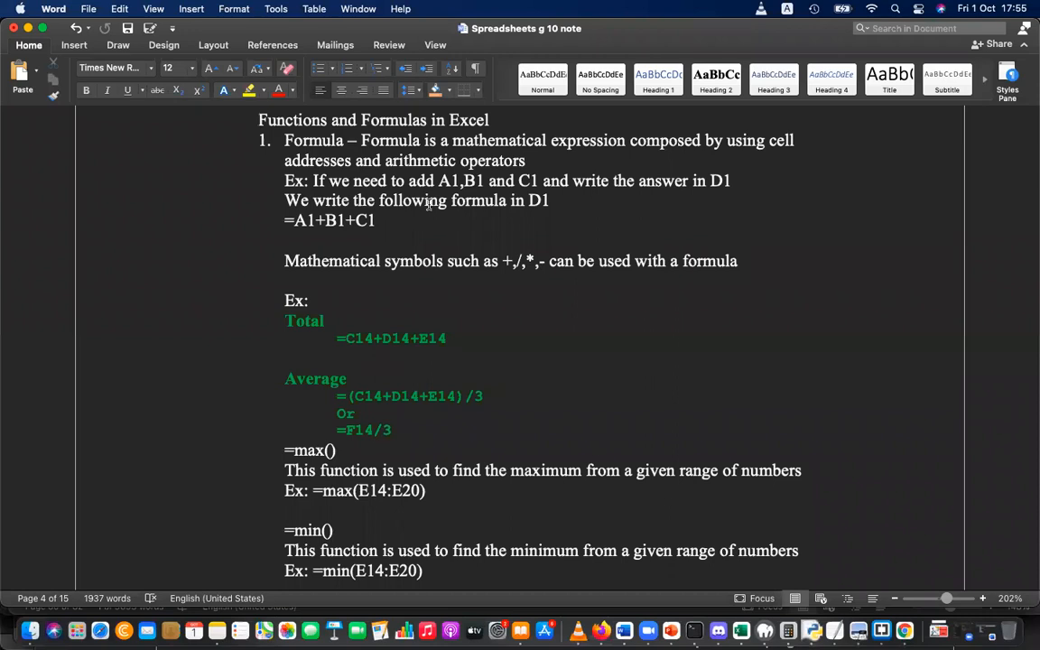
{"action": "scroll", "coordinate": [430, 204], "scroll_direction": "down", "scroll_amount": 2}
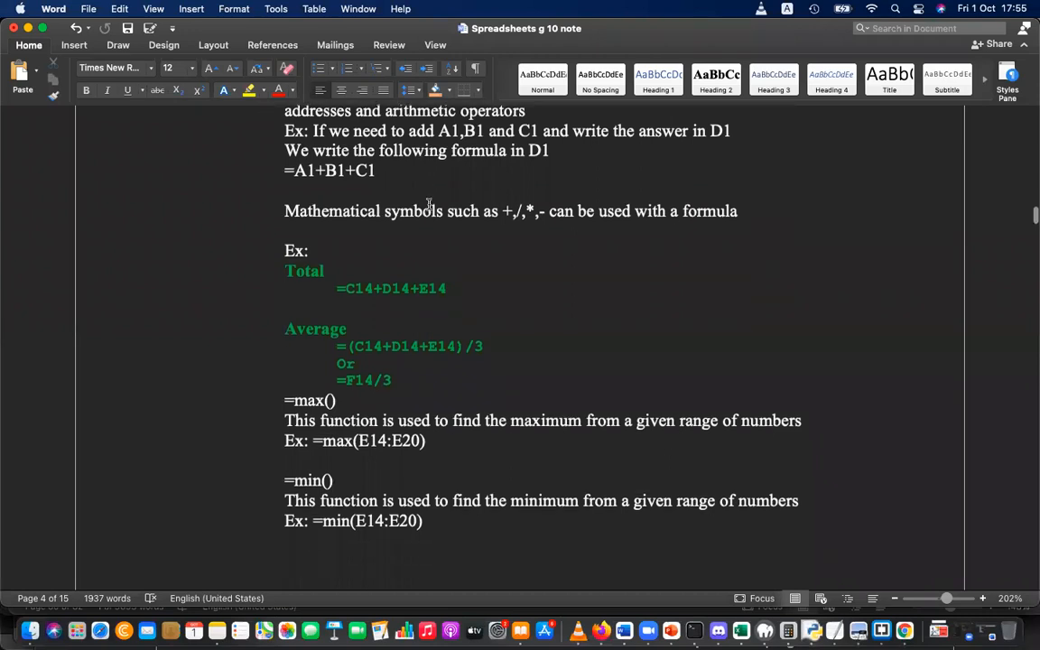
{"action": "scroll", "coordinate": [430, 204], "scroll_direction": "up", "scroll_amount": 1}
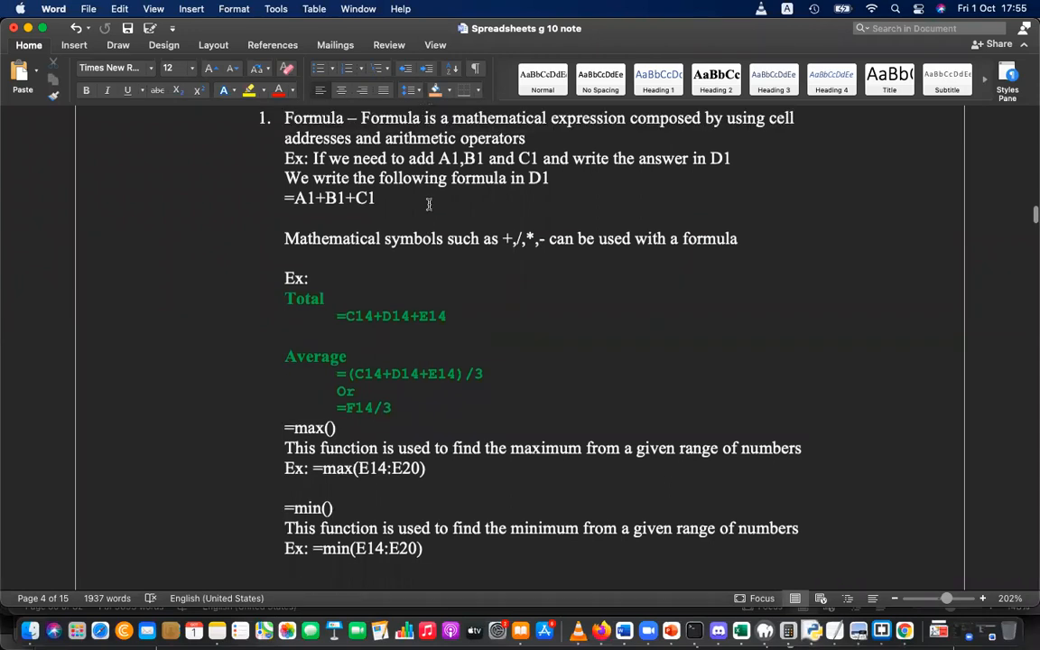
{"action": "scroll", "coordinate": [429, 204], "scroll_direction": "up", "scroll_amount": 1}
{"action": "scroll", "coordinate": [429, 204], "scroll_direction": "down", "scroll_amount": 3}
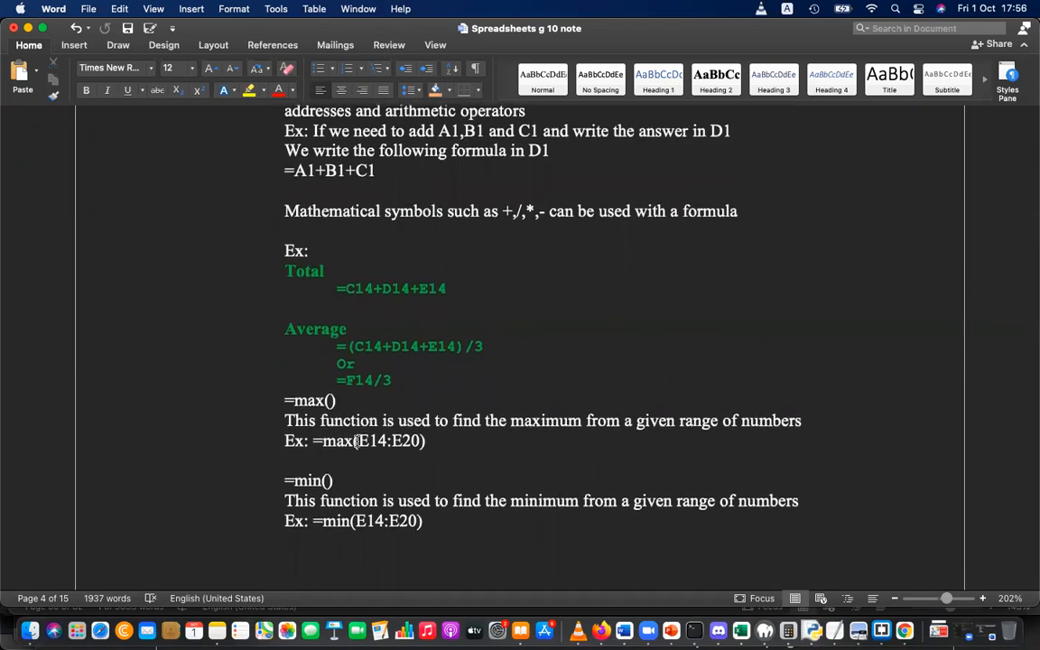
{"action": "left_click_drag", "start_coordinate": [359, 441], "coordinate": [420, 441]}
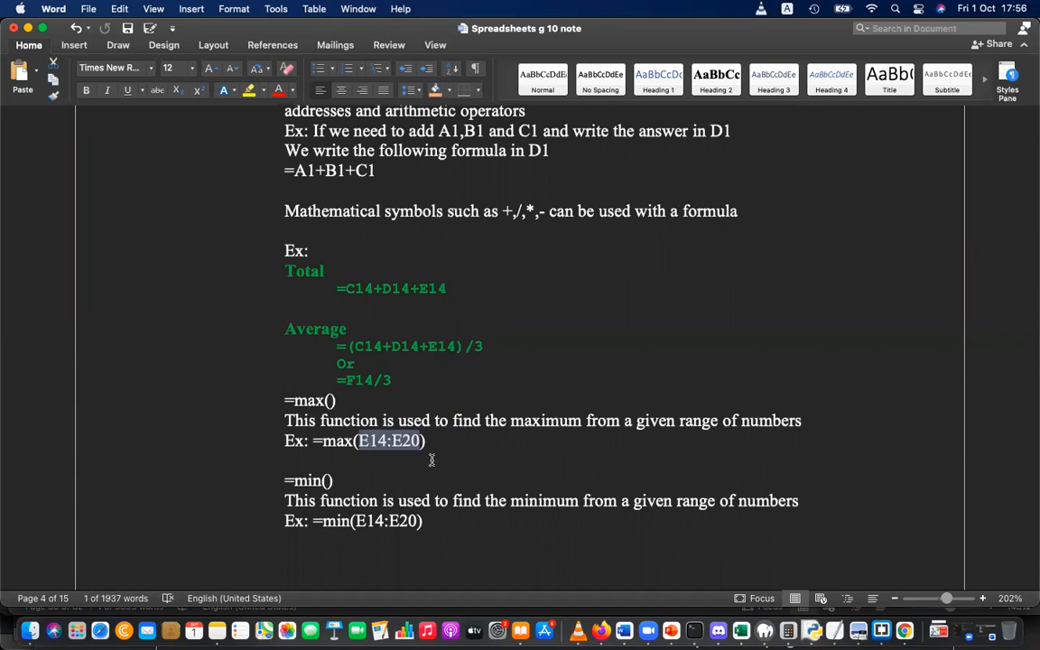
- Switch back to the Excel workbook, enter the label Maximum Qty in G1 and widen column G to fit
{"action": "key", "text": "super+Tab"}
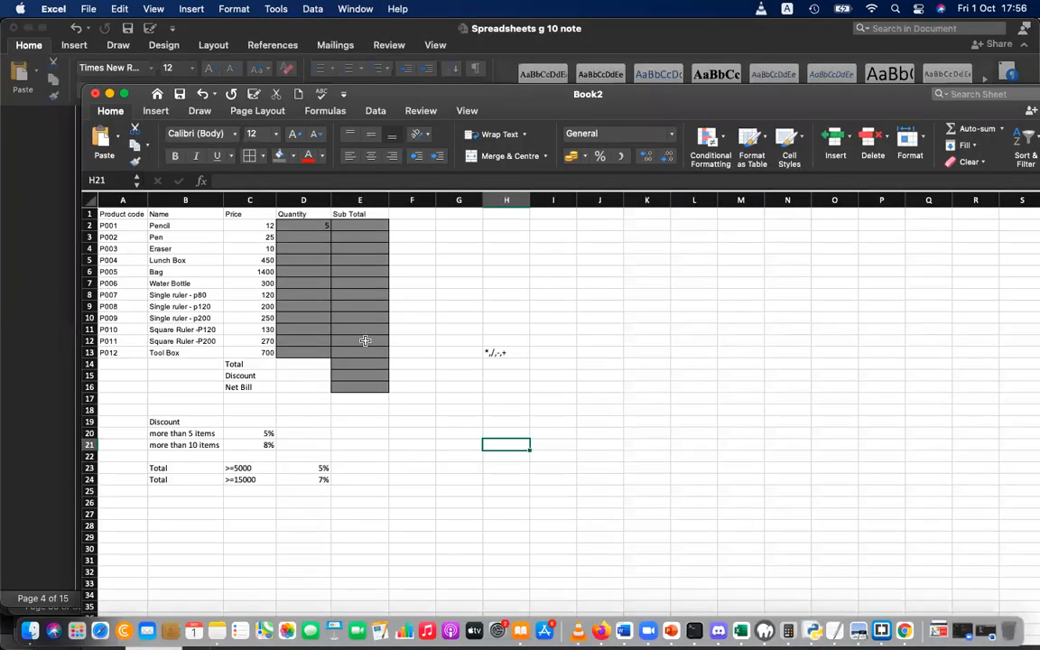
{"action": "left_click", "coordinate": [309, 313]}
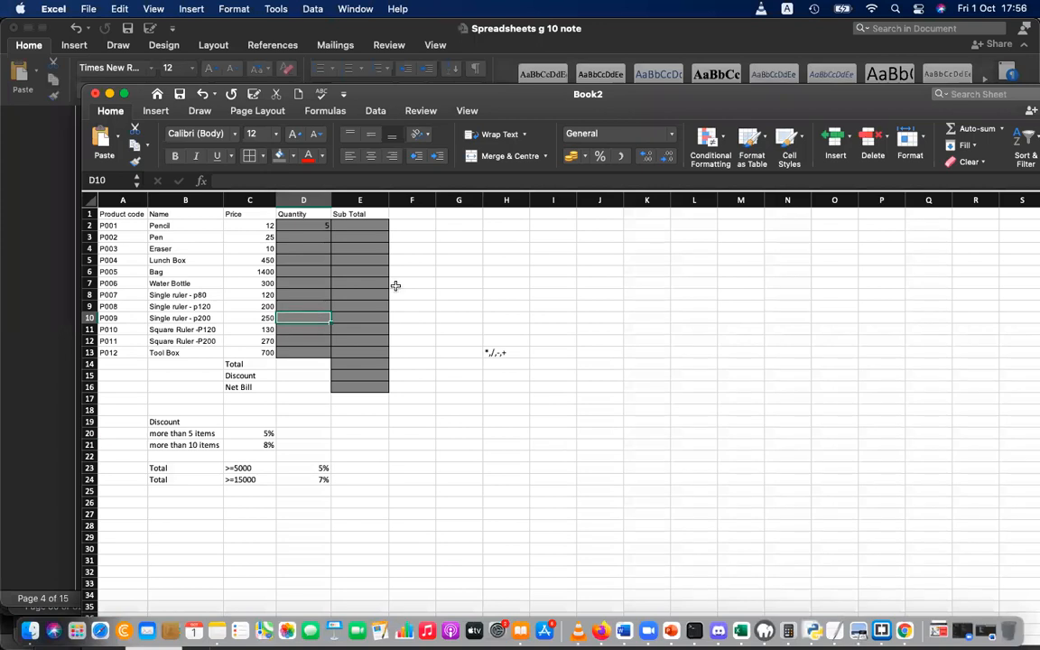
{"action": "left_click", "coordinate": [458, 216]}
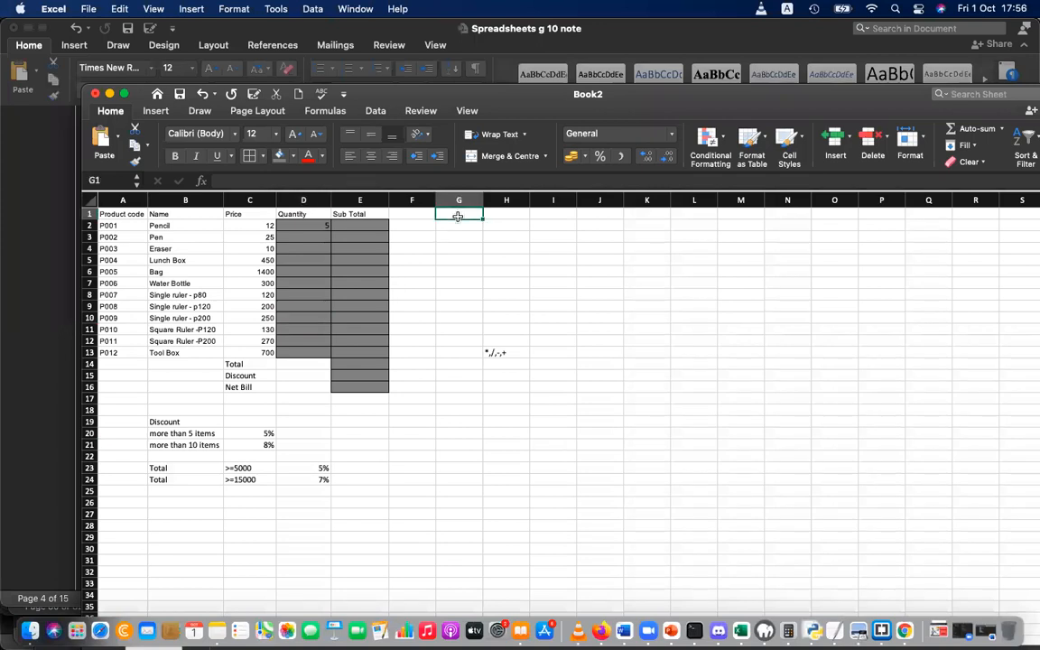
{"action": "type", "text": "Maximu"}
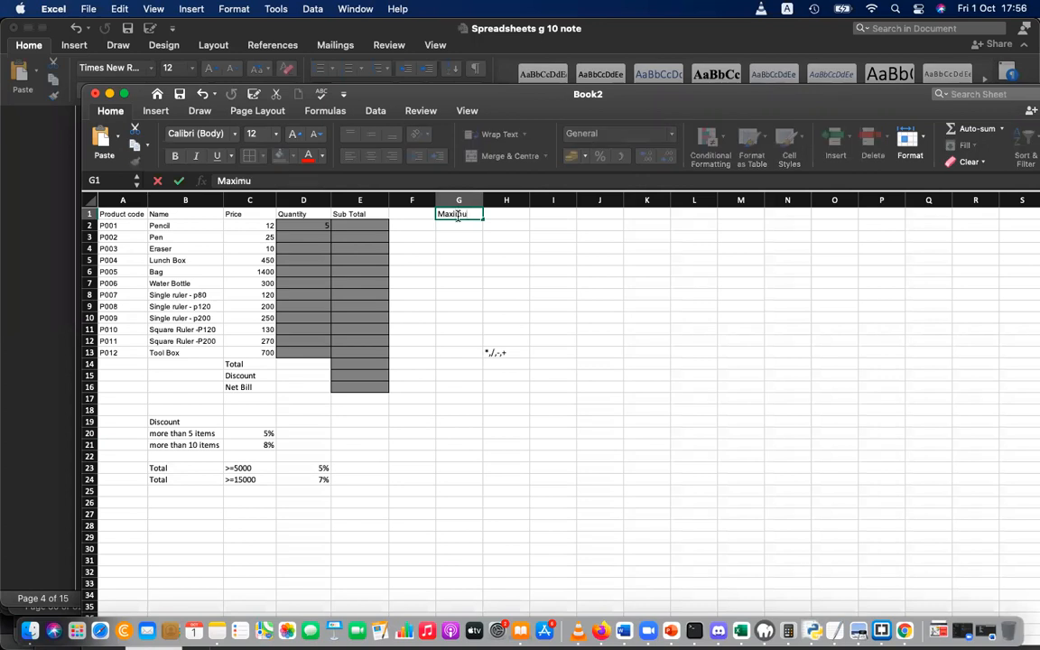
{"action": "type", "text": "m Qty"}
{"action": "key", "text": "Return"}
{"action": "left_click_drag", "start_coordinate": [483, 199], "coordinate": [485, 199]}
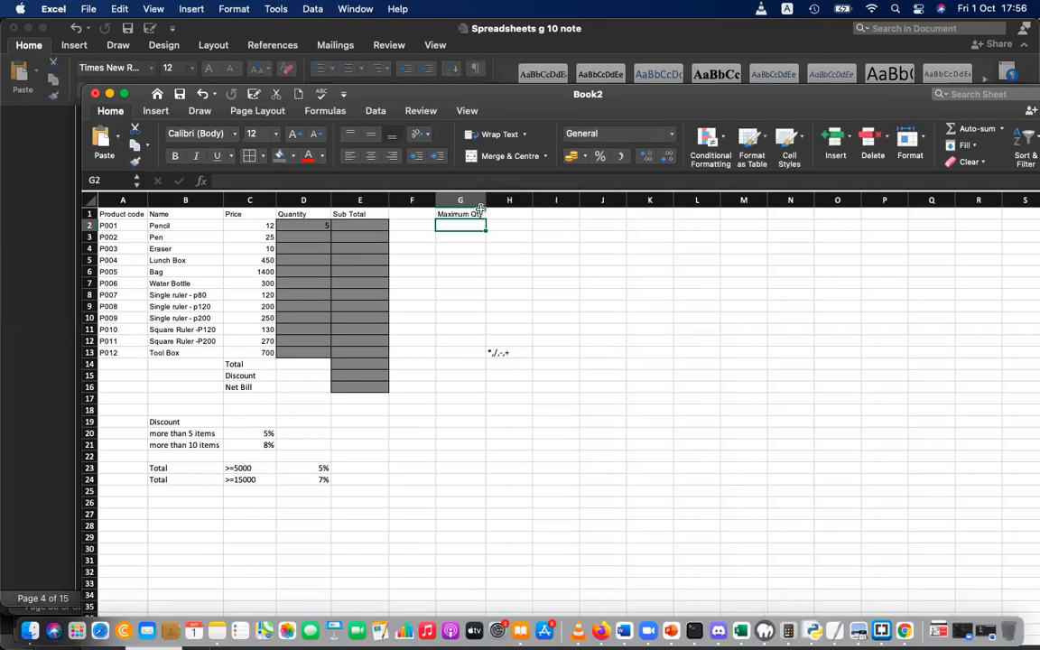
- Extend the G1 label to Maximum Qty Product and autofit column G
{"action": "left_click", "coordinate": [505, 211]}
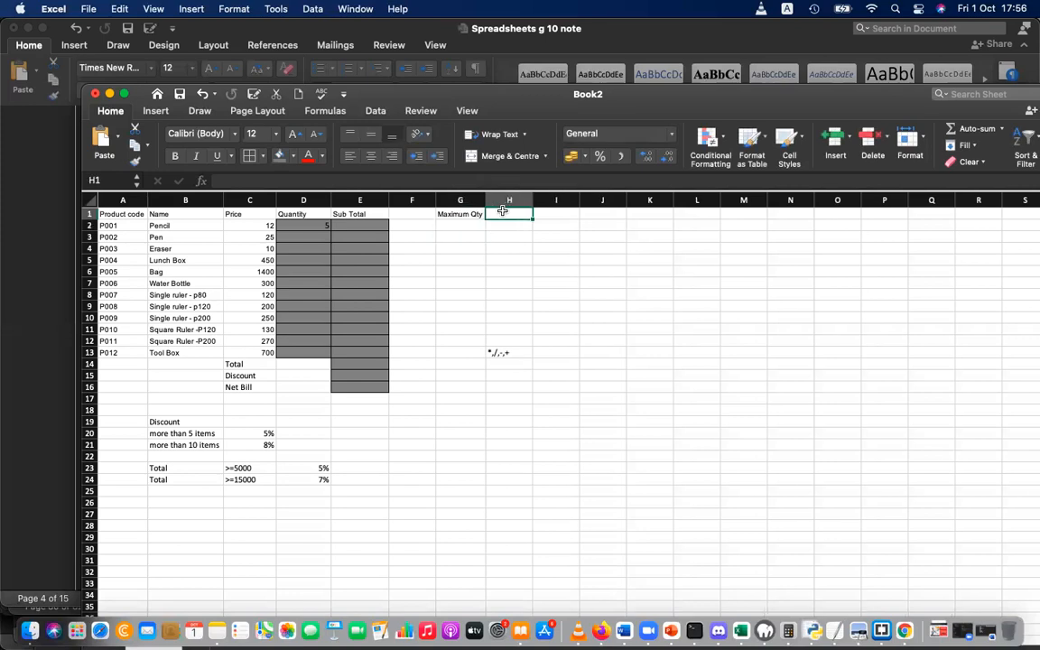
{"action": "double_click", "coordinate": [476, 213]}
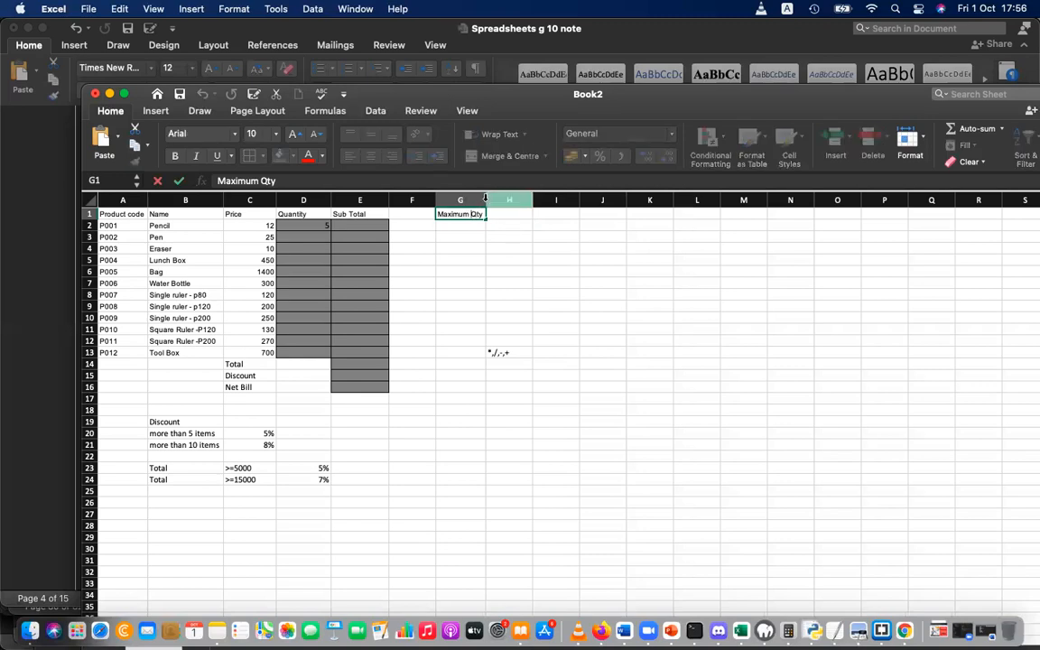
{"action": "left_click", "coordinate": [484, 197]}
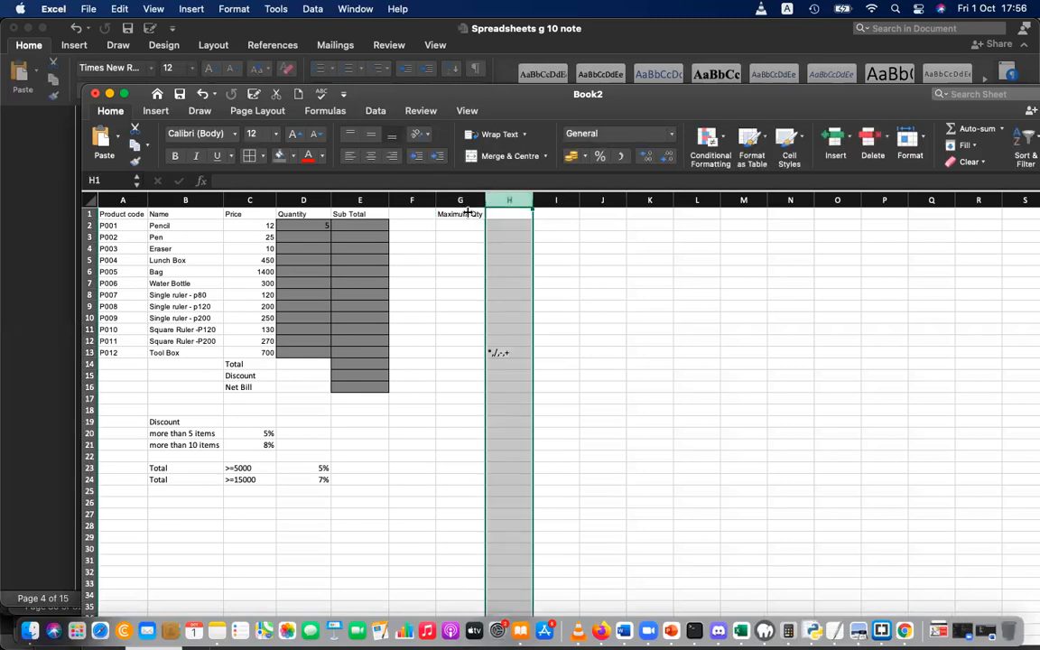
{"action": "double_click", "coordinate": [468, 213]}
{"action": "type", "text": "Product"}
{"action": "key", "text": "Return"}
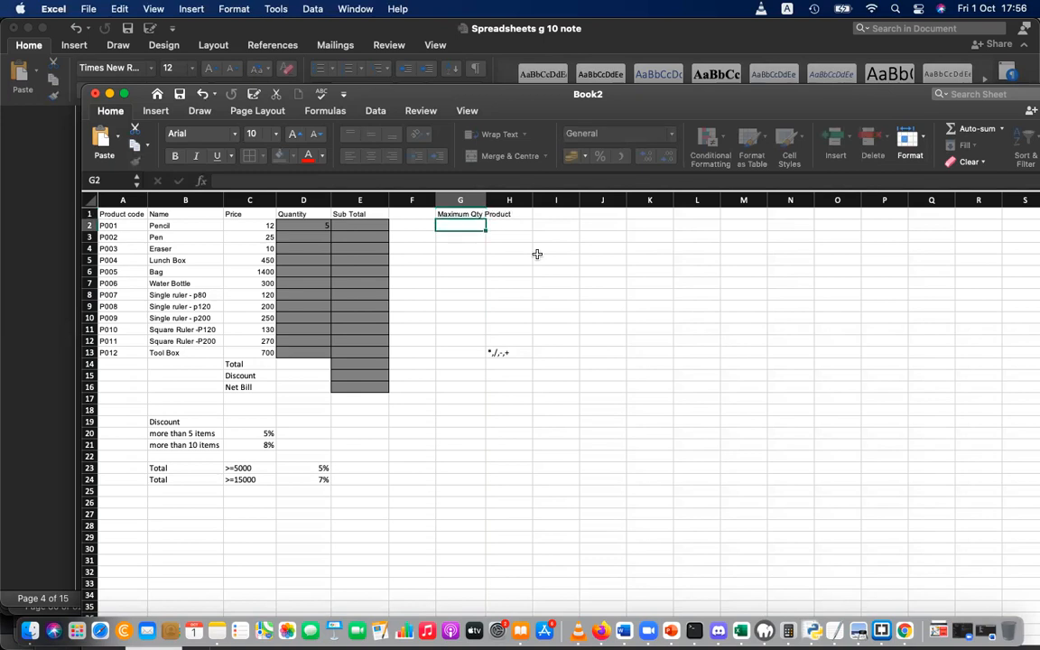
{"action": "double_click", "coordinate": [486, 200]}
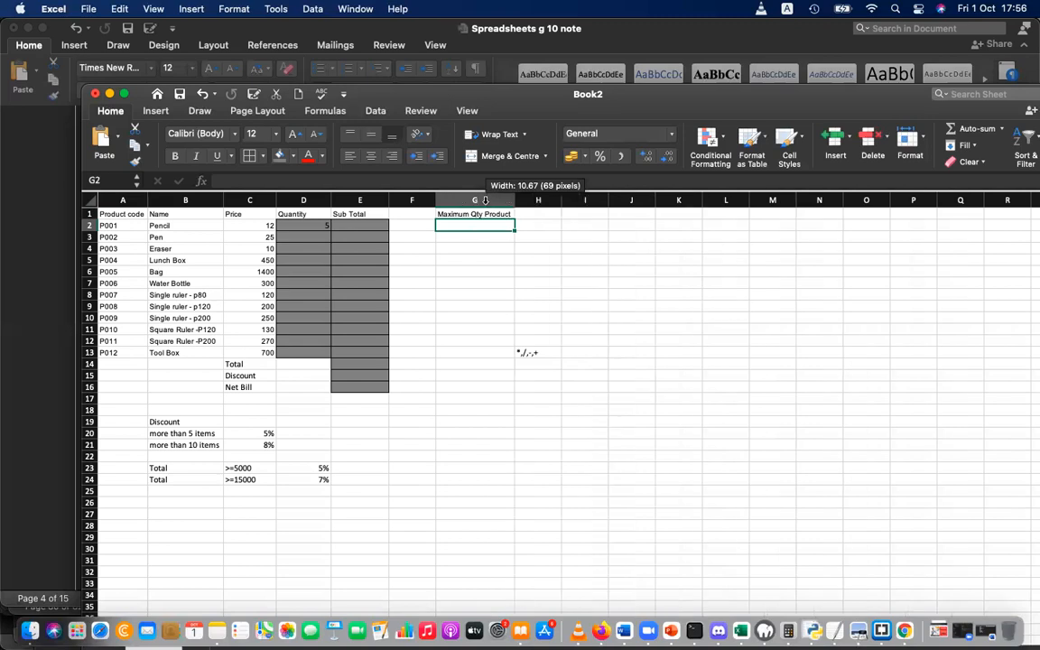
- Check the max() and min() examples in the Word note, and return to cell H1 of the Excel workbook
{"action": "left_click", "coordinate": [542, 223]}
{"action": "key", "text": "super+Tab"}
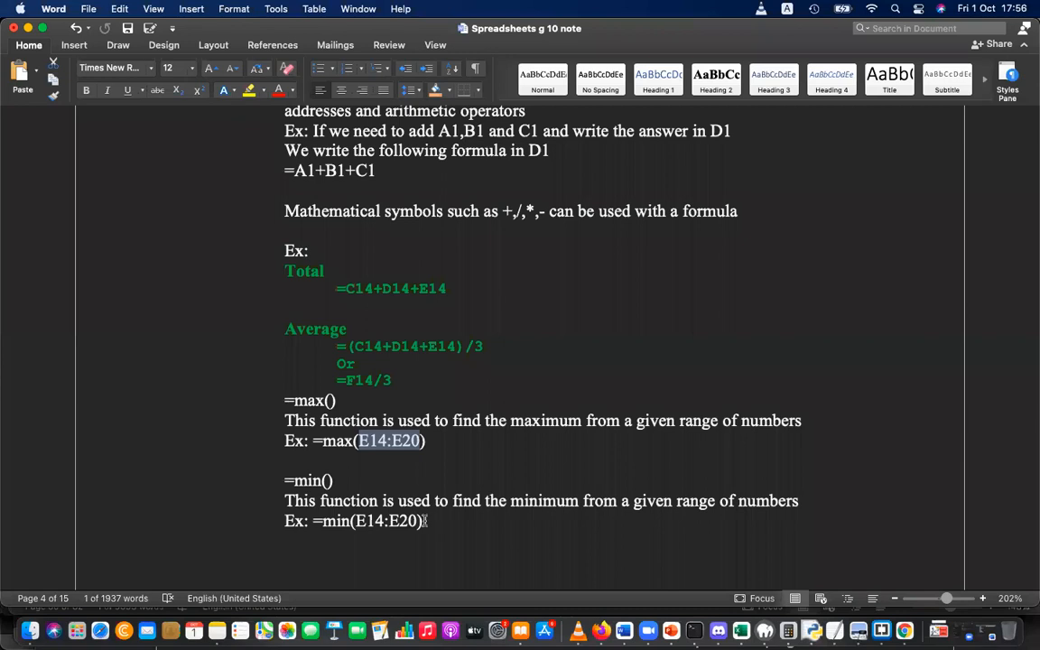
{"action": "key", "text": "super+Tab"}
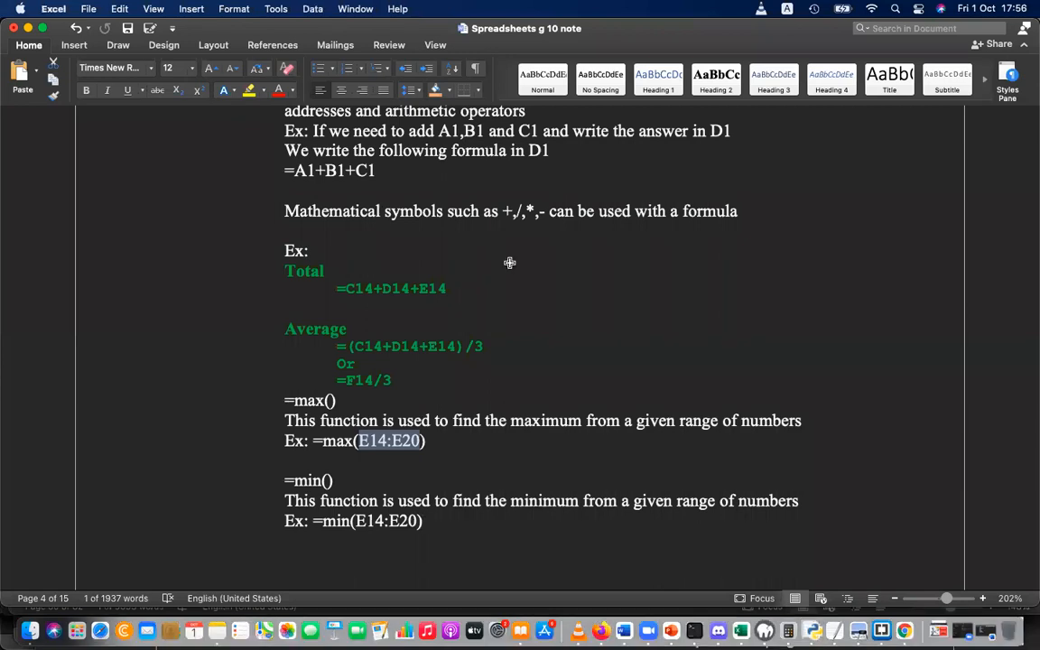
{"action": "left_click", "coordinate": [507, 261]}
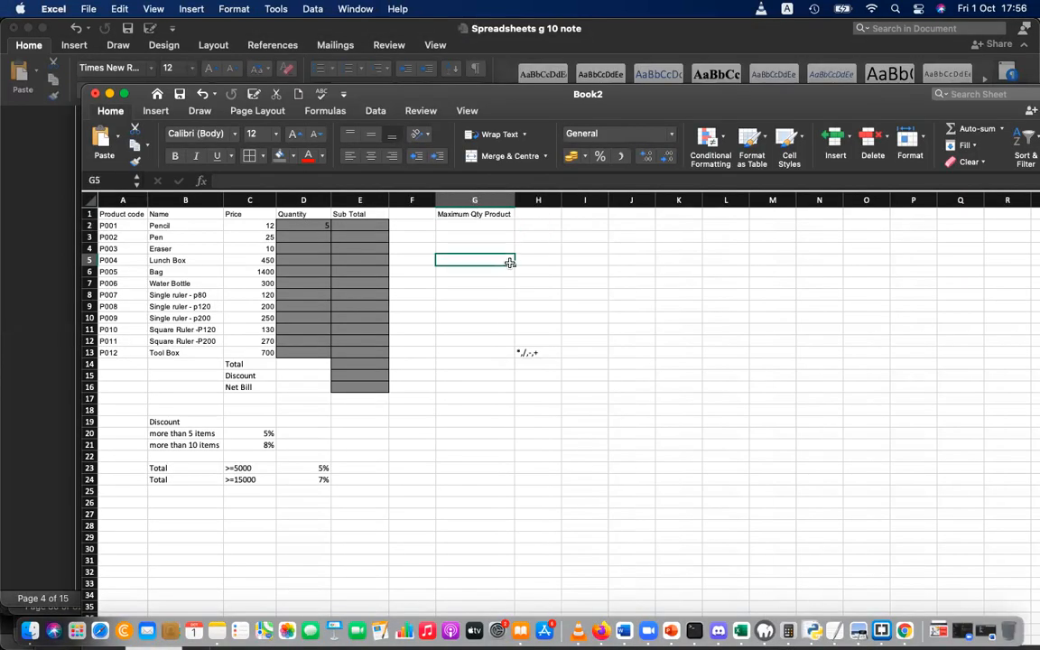
{"action": "left_click", "coordinate": [544, 210]}
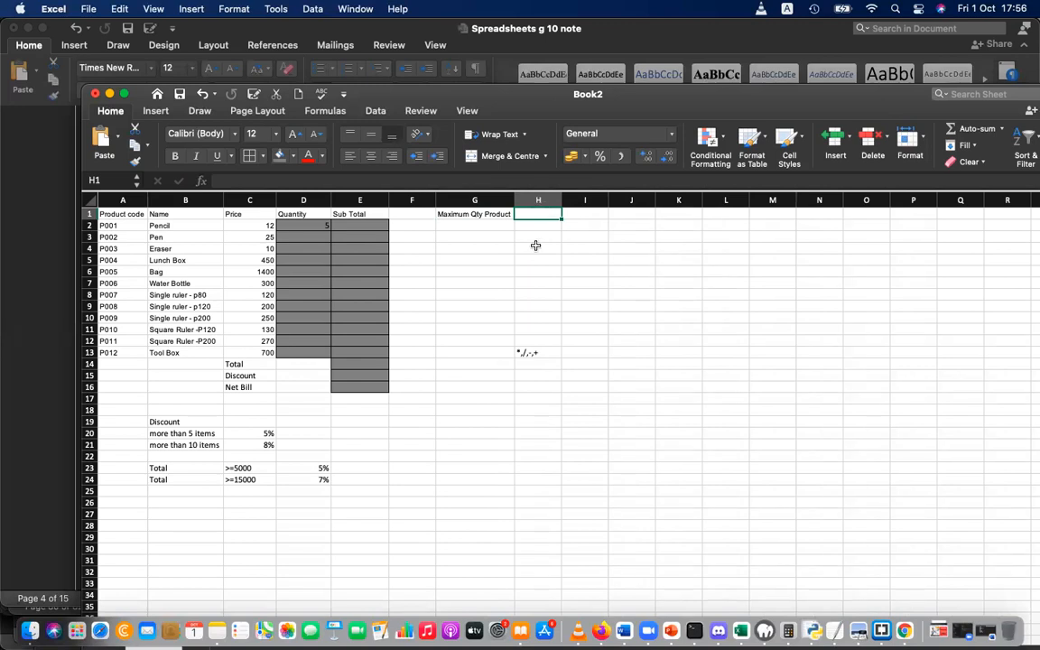
- Enter the label Product Count in H1 and autofit column H
{"action": "type", "text": "Product Count"}
{"action": "key", "text": "Return"}
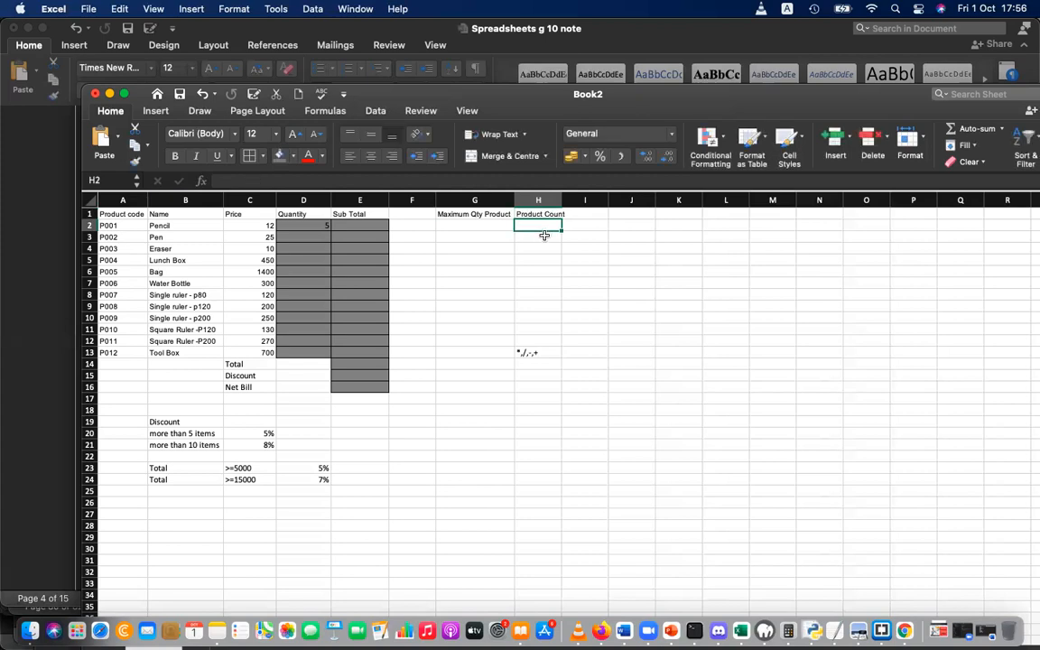
{"action": "double_click", "coordinate": [561, 199]}
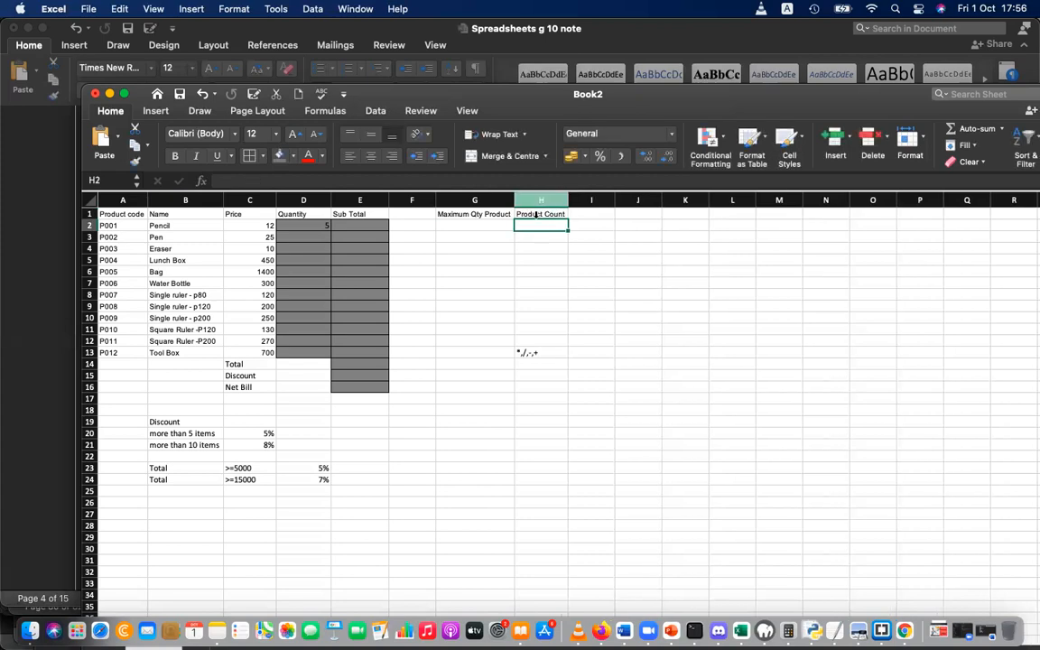
- Change the H1 label to Unique Product Count and widen column H to fit it
{"action": "left_click", "coordinate": [535, 214]}
{"action": "double_click", "coordinate": [519, 216]}
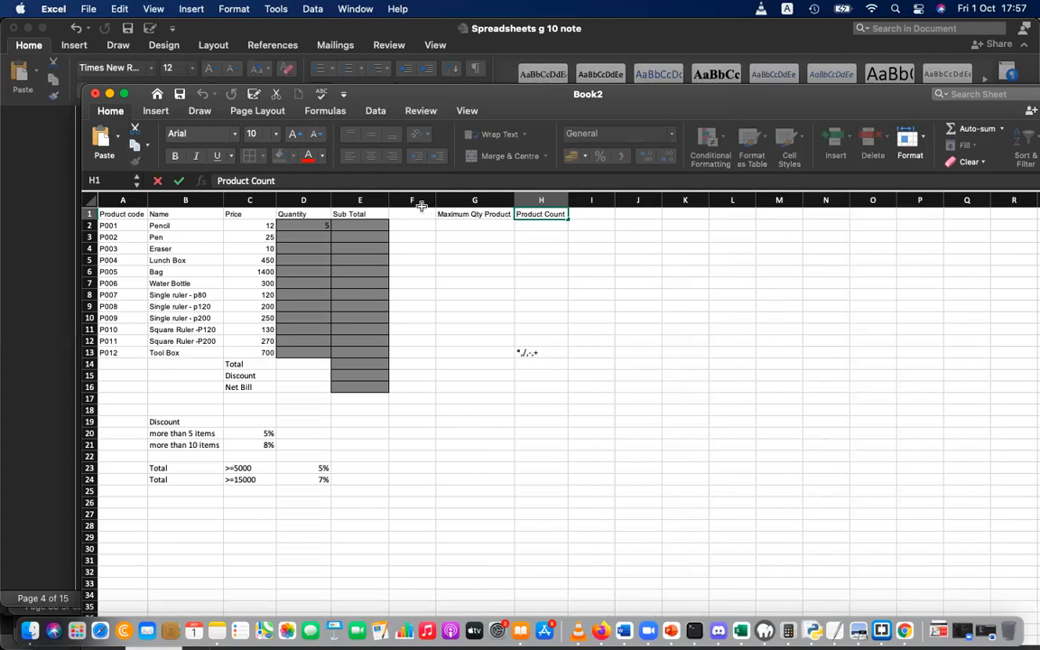
{"action": "type", "text": "Unique"}
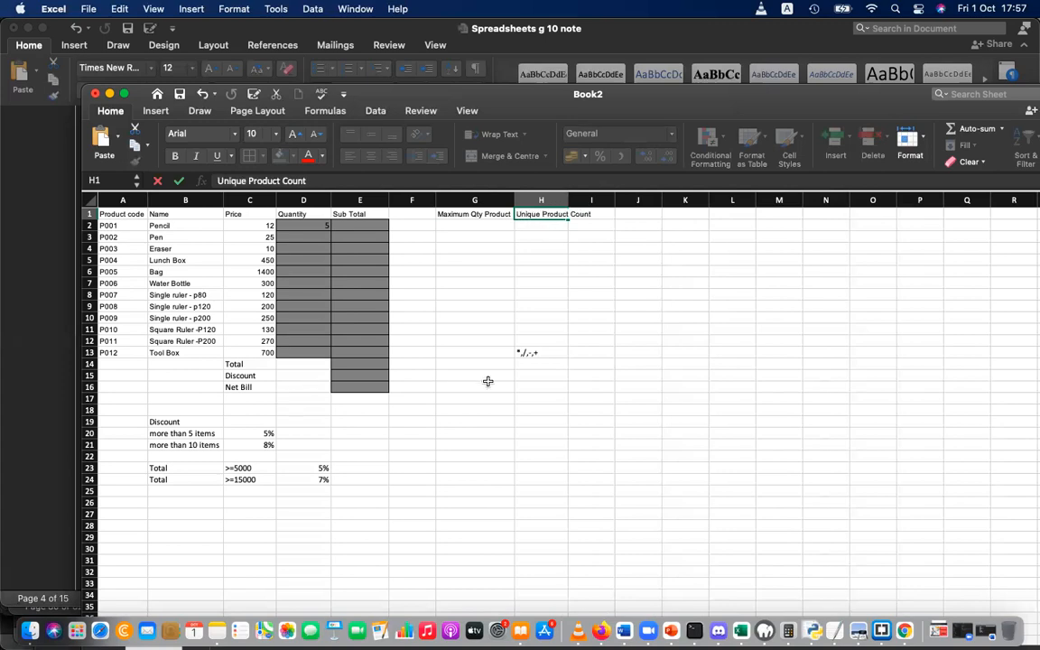
{"action": "left_click", "coordinate": [570, 200]}
{"action": "left_click_drag", "start_coordinate": [567, 200], "coordinate": [594, 200]}
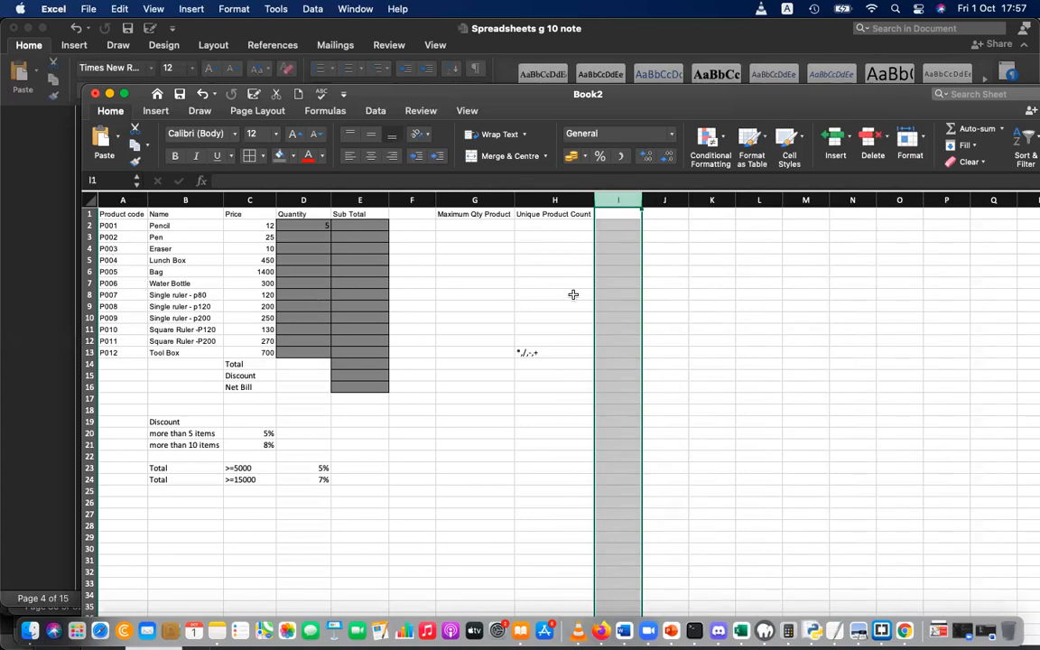
- Shade the answer cells G2 and H2 under the two new labels with the grey fill
{"action": "left_click", "coordinate": [501, 232]}
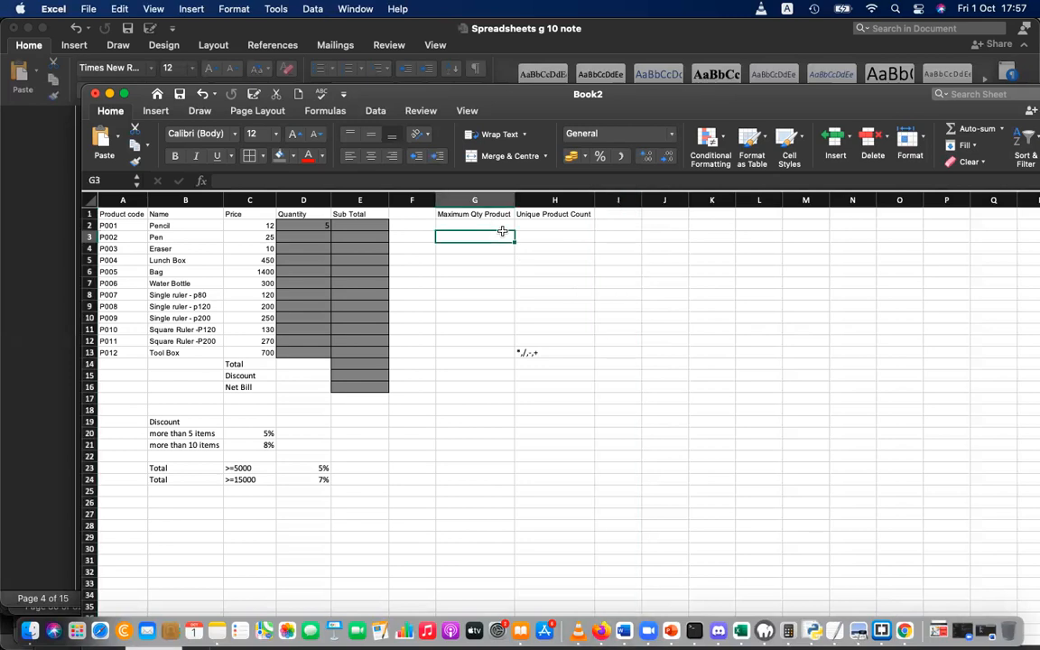
{"action": "left_click", "coordinate": [495, 224]}
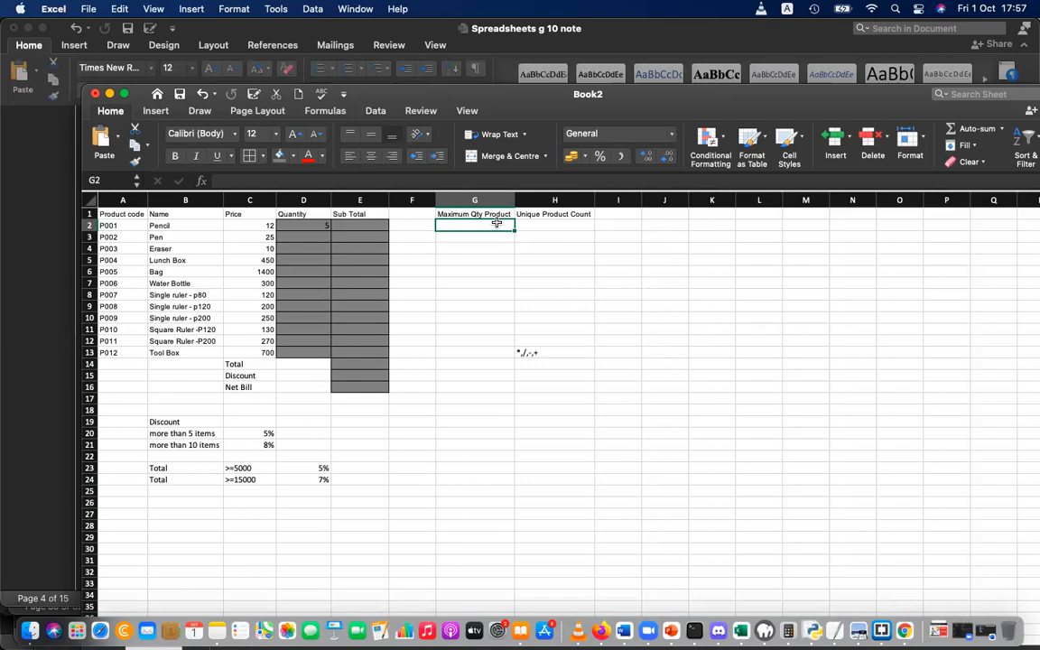
{"action": "left_click", "coordinate": [276, 158]}
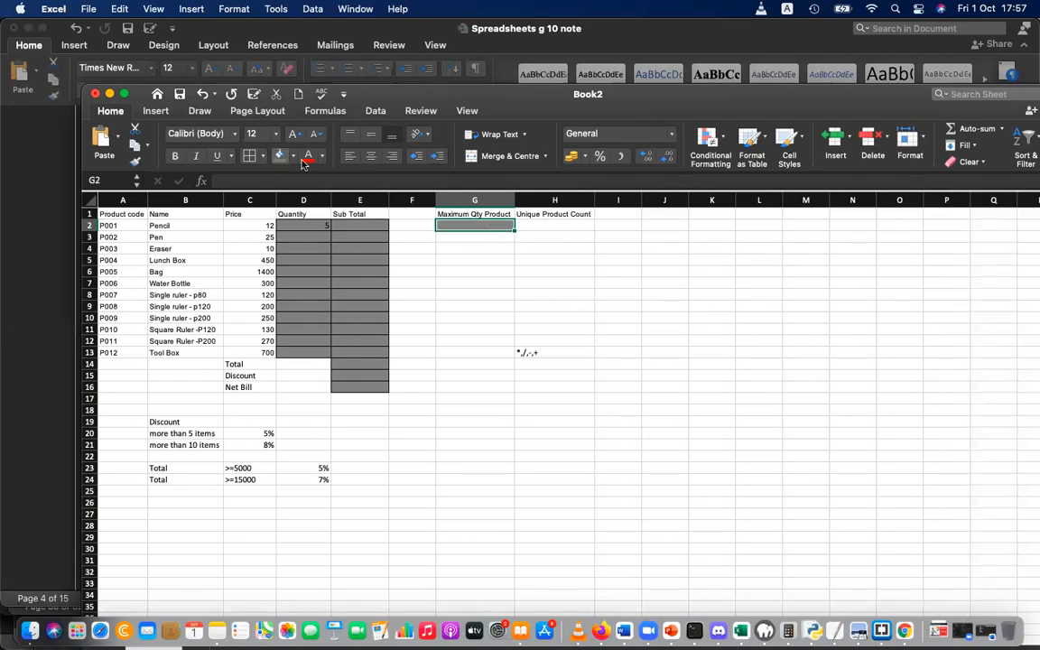
{"action": "left_click", "coordinate": [551, 223]}
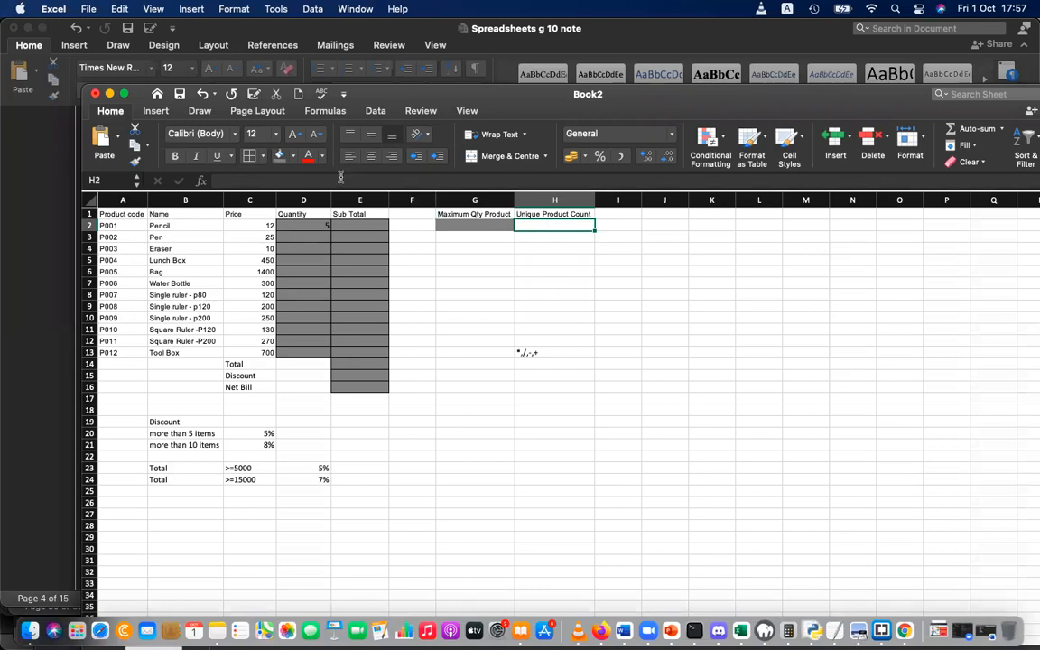
{"action": "left_click", "coordinate": [108, 226]}
{"action": "left_click_drag", "start_coordinate": [109, 237], "coordinate": [108, 352]}
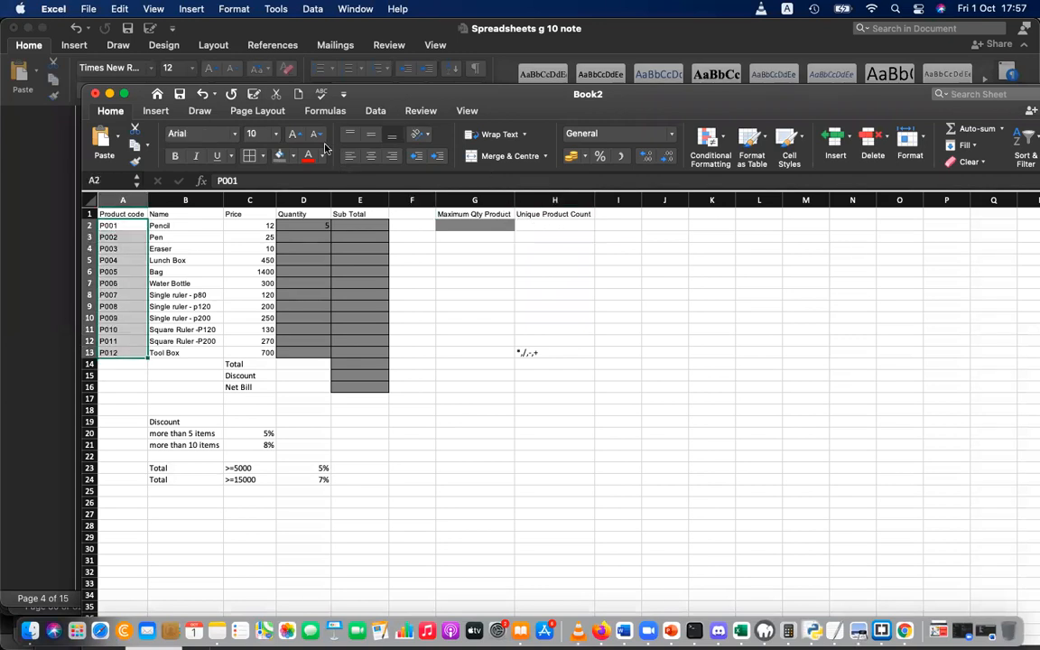
{"action": "left_click", "coordinate": [559, 225]}
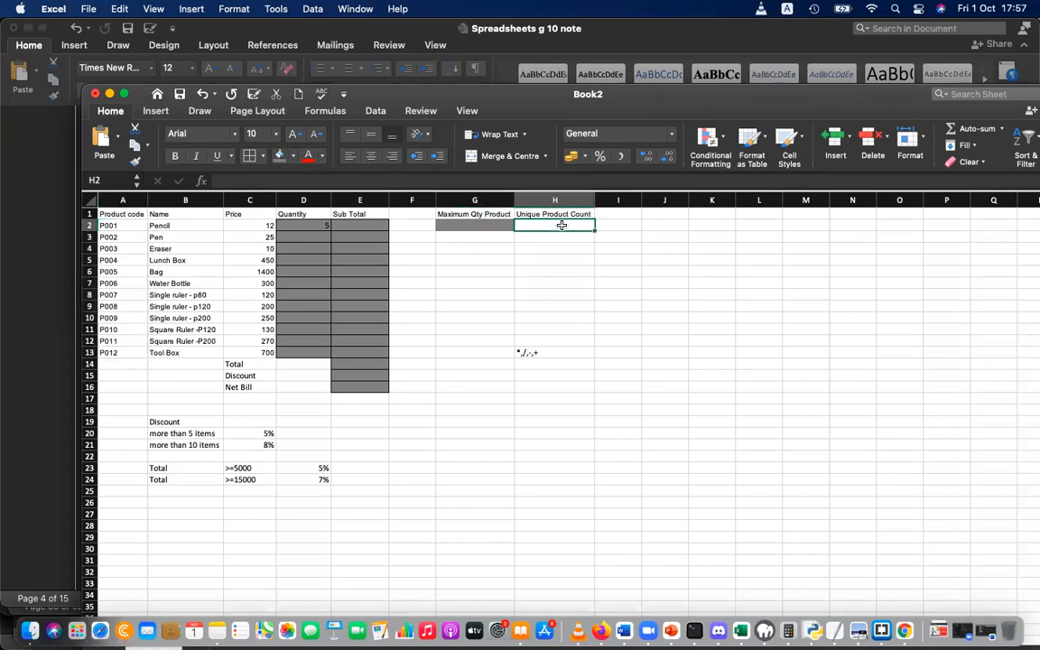
{"action": "left_click", "coordinate": [281, 156]}
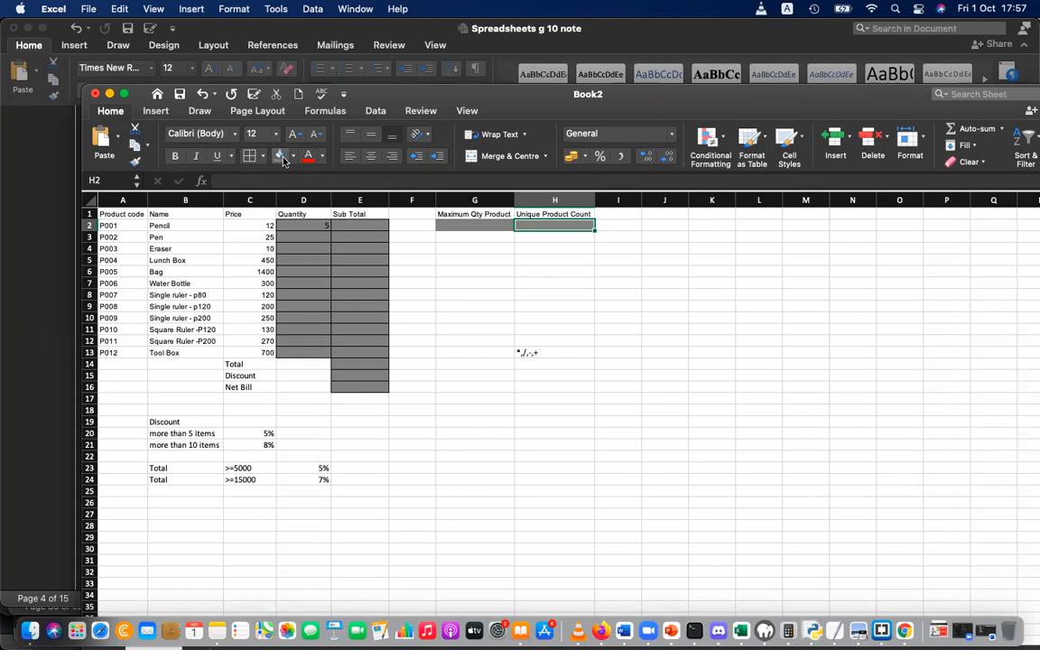
{"action": "left_click", "coordinate": [591, 290]}
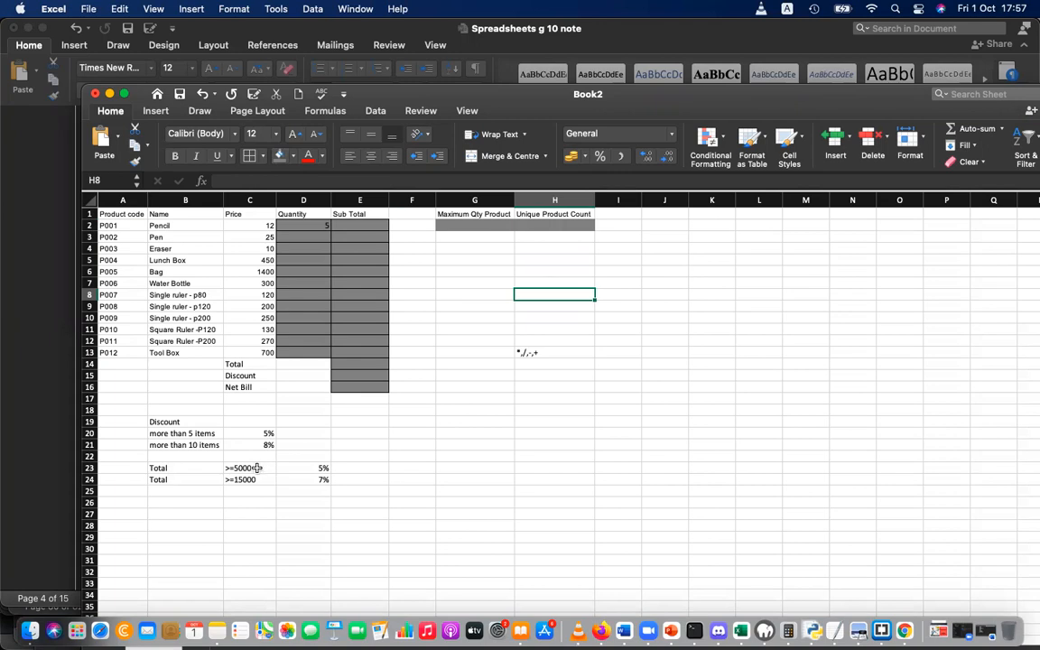
- Switch to the Word note to review the count(), counta() and countblank() explanations, and return to the Excel workbook
{"action": "left_click", "coordinate": [624, 630]}
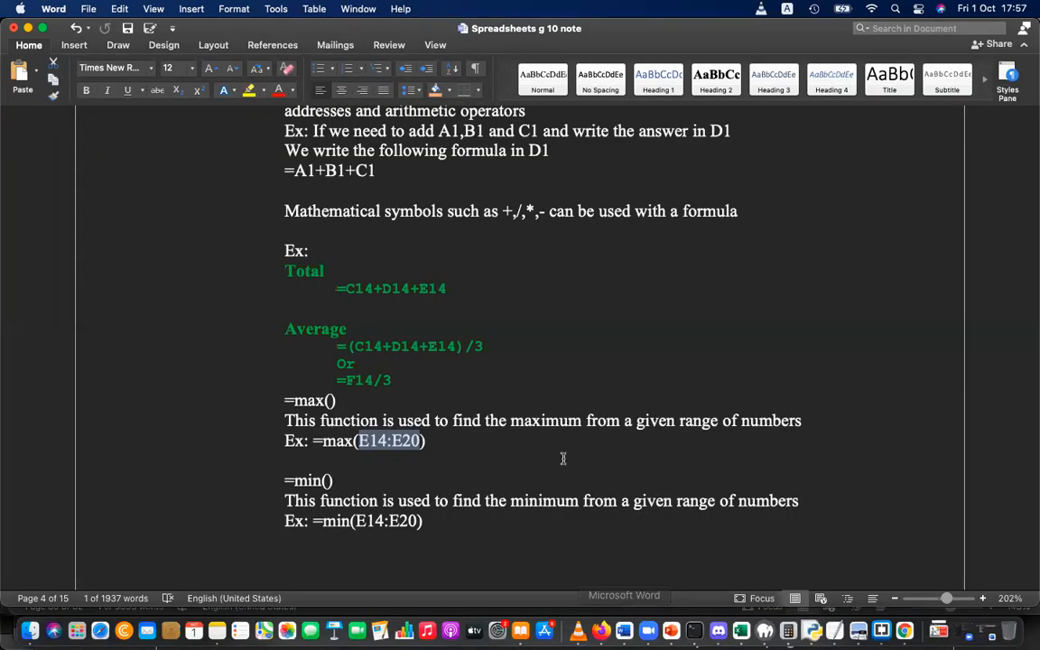
{"action": "scroll", "coordinate": [562, 458], "scroll_direction": "down", "scroll_amount": 5}
{"action": "scroll", "coordinate": [563, 459], "scroll_direction": "down", "scroll_amount": 10}
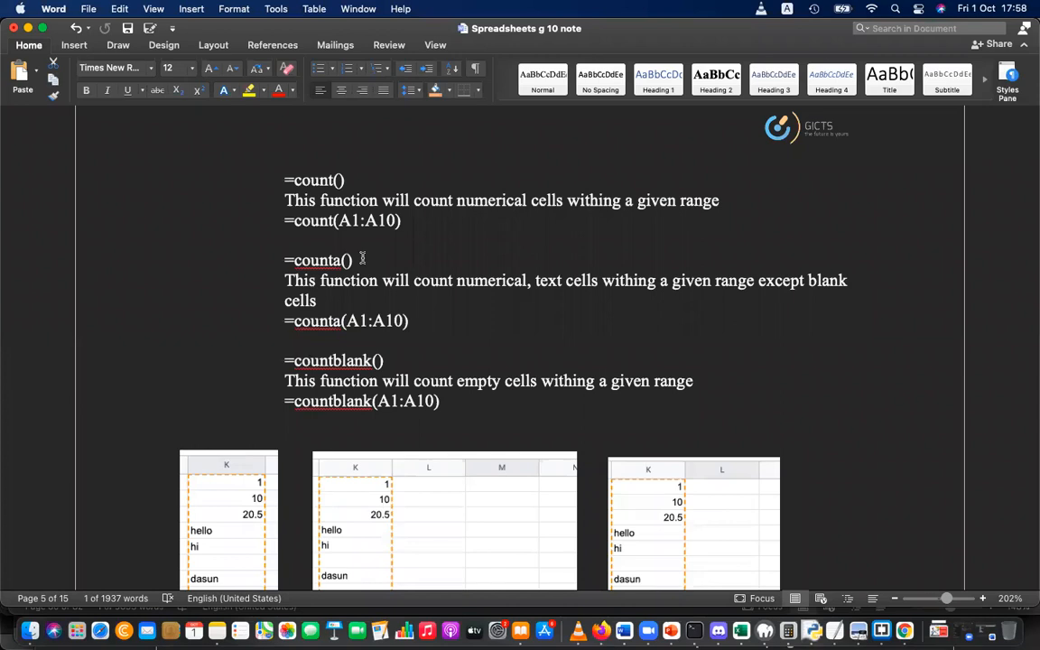
{"action": "key", "text": "super+Tab"}
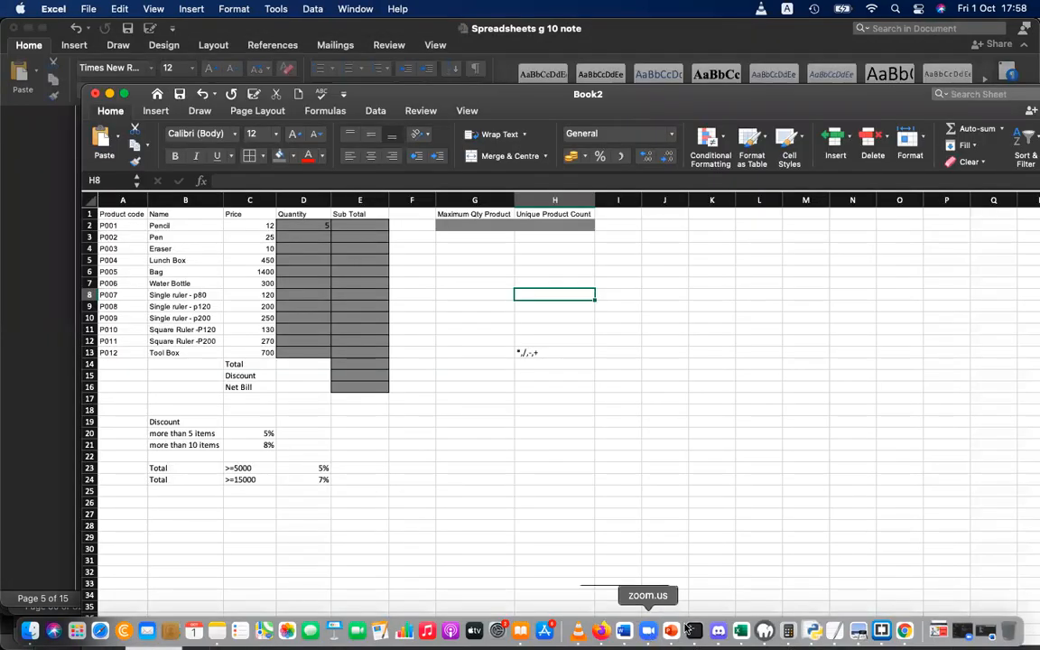
- Switch to the excel g10 Google Sheet in Firefox and enter =counta(C1:C13) in C15 of Sheet1
{"action": "left_click", "coordinate": [600, 630]}
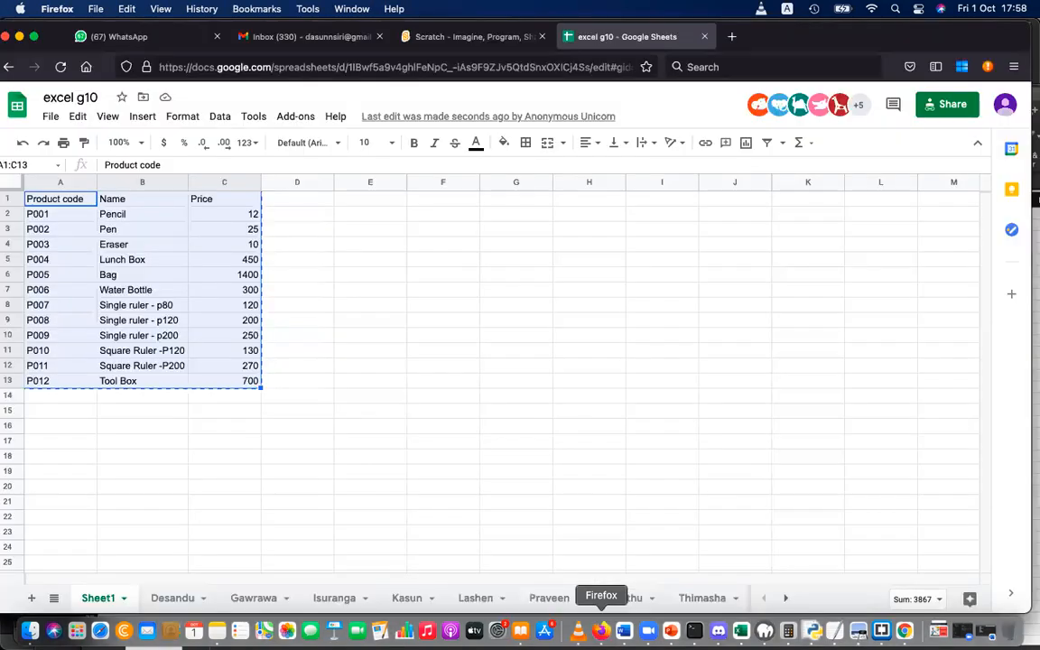
{"action": "left_click", "coordinate": [244, 442]}
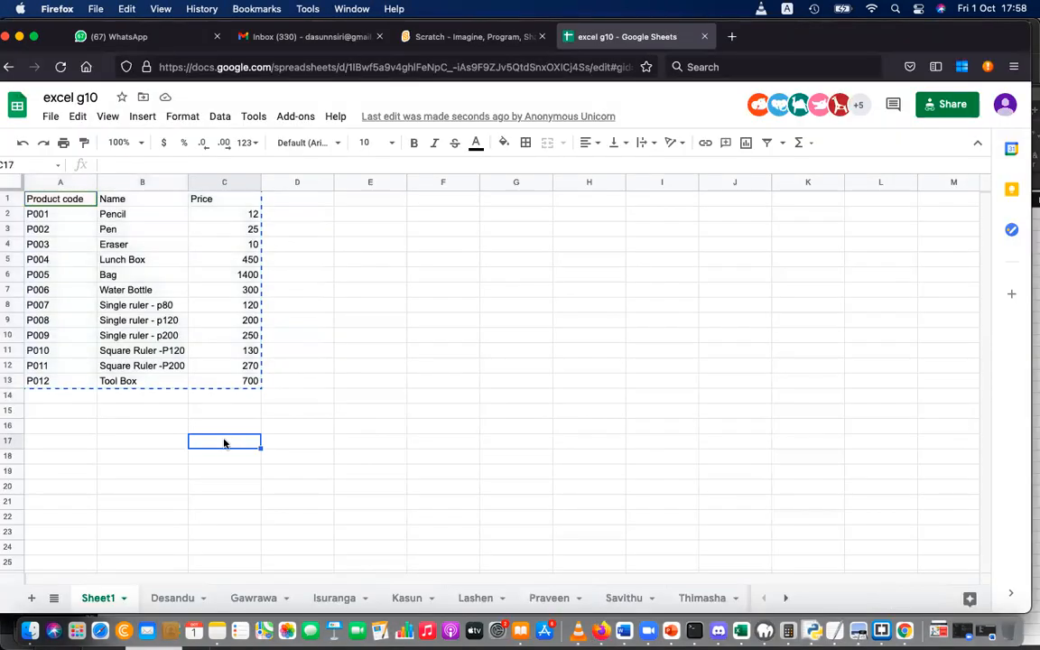
{"action": "left_click", "coordinate": [232, 412]}
{"action": "type", "text": "=count"}
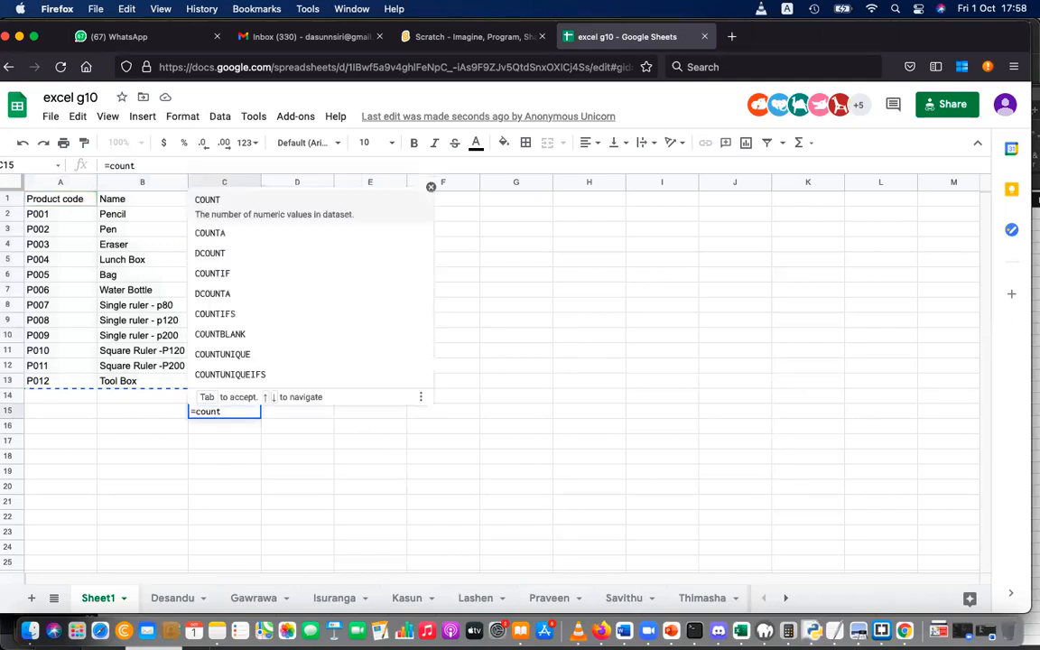
{"action": "type", "text": "a("}
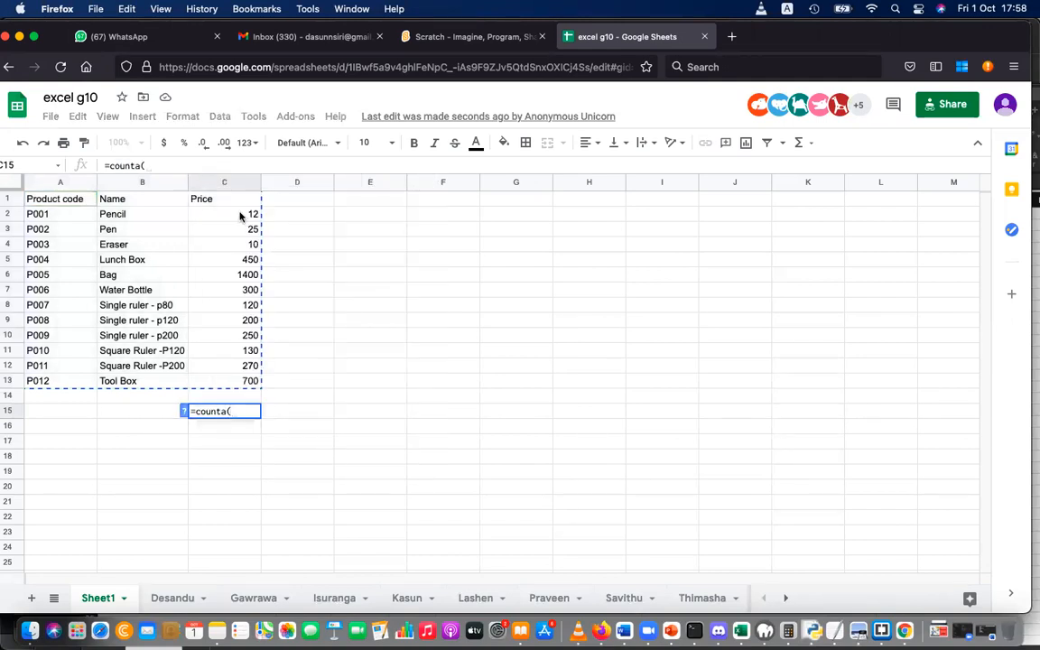
{"action": "left_click_drag", "start_coordinate": [211, 200], "coordinate": [236, 390]}
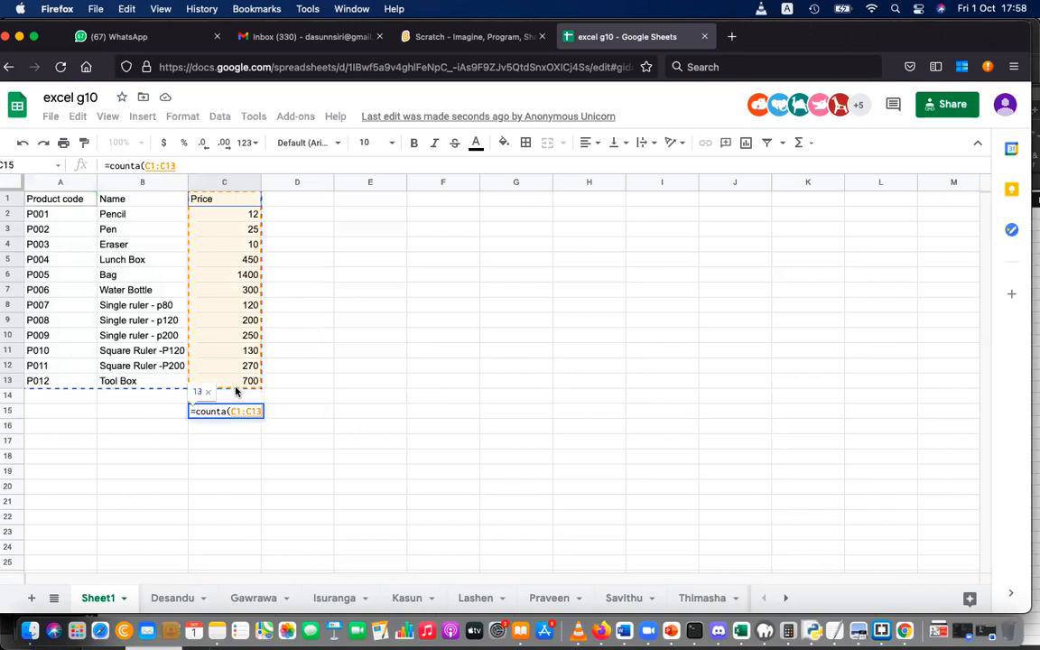
{"action": "key", "text": "Return"}
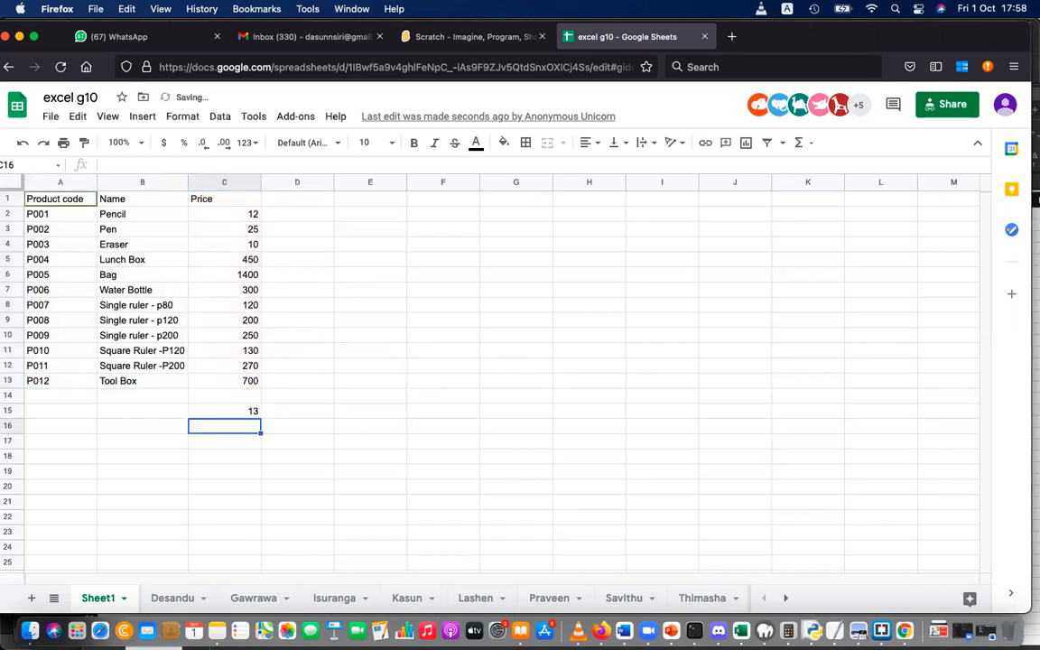
{"action": "double_click", "coordinate": [244, 410]}
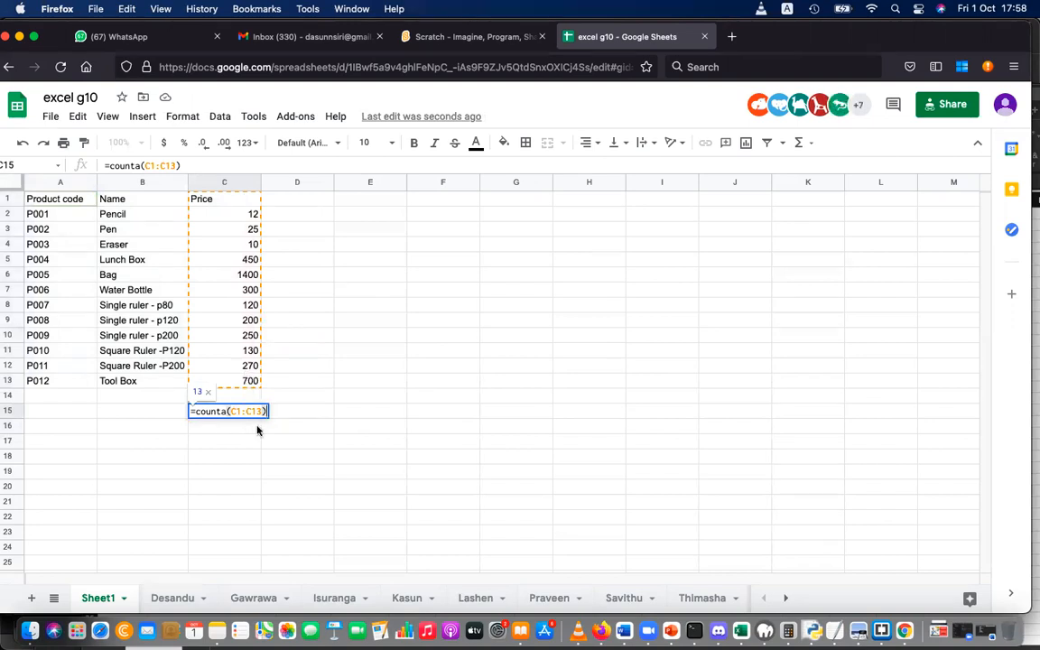
{"action": "key", "text": "Return"}
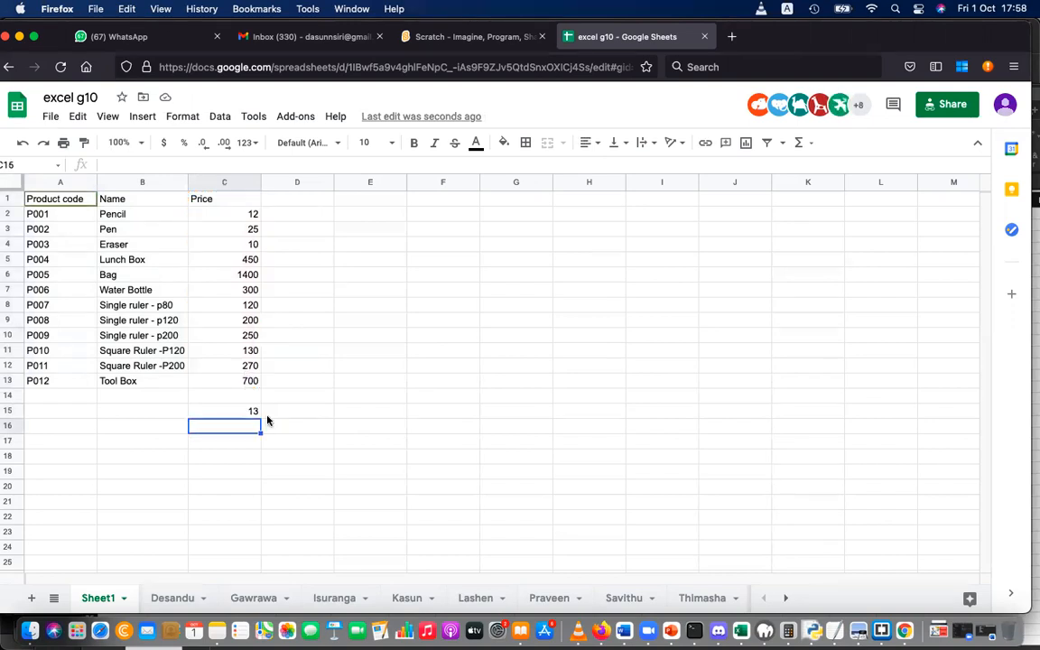
- Enter =count(C1:C13) in C16 to count only the numeric cells of the Price column
{"action": "left_click", "coordinate": [233, 200]}
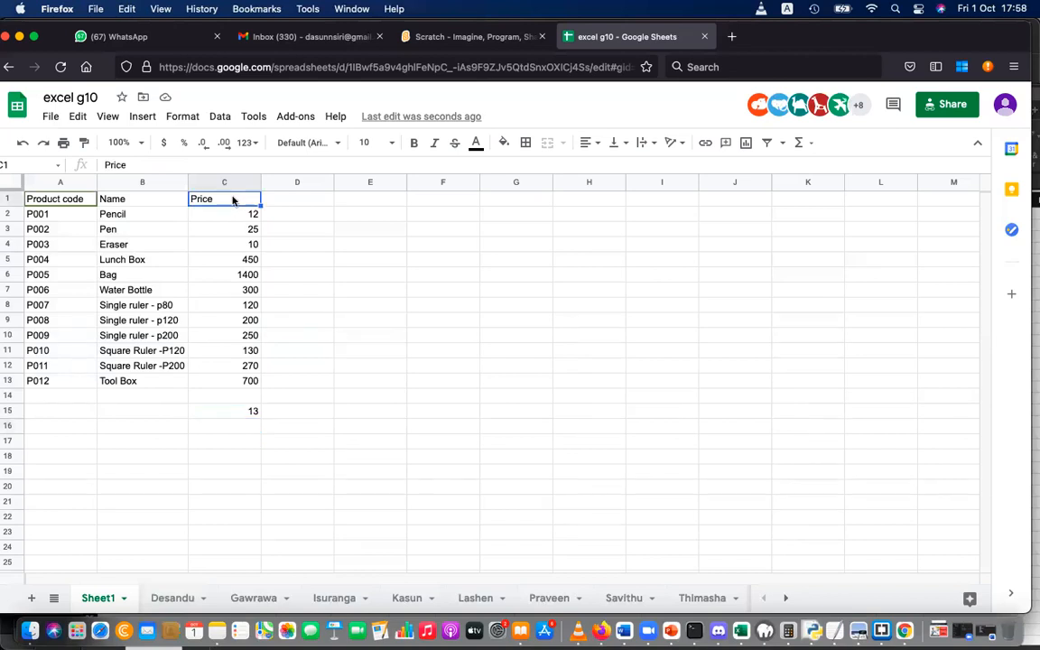
{"action": "left_click_drag", "start_coordinate": [232, 222], "coordinate": [224, 394]}
{"action": "left_click", "coordinate": [226, 428]}
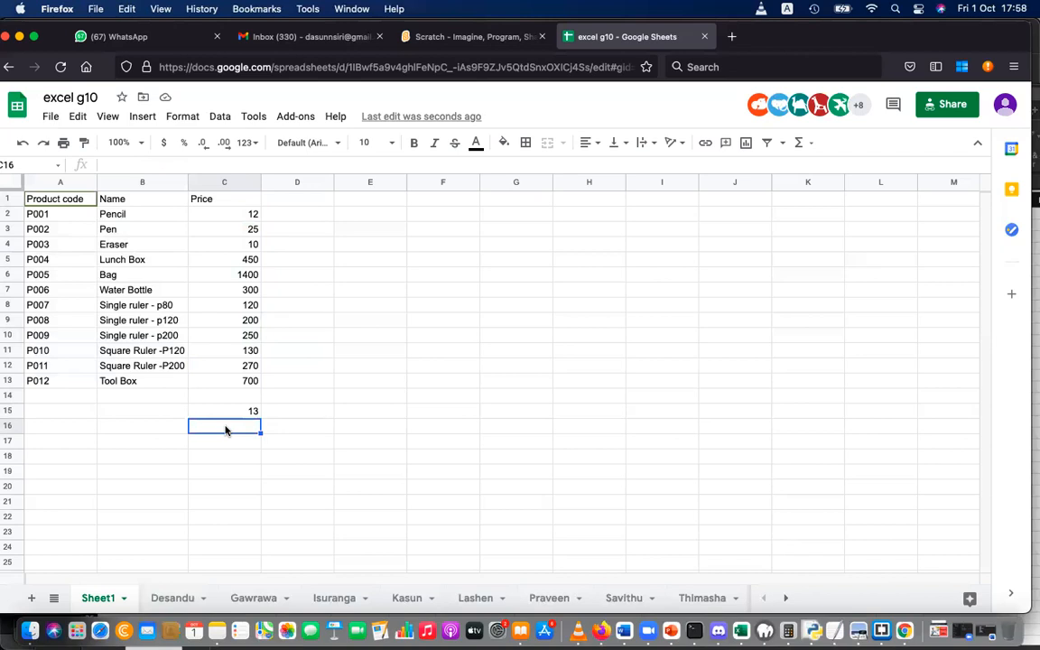
{"action": "type", "text": "=count("}
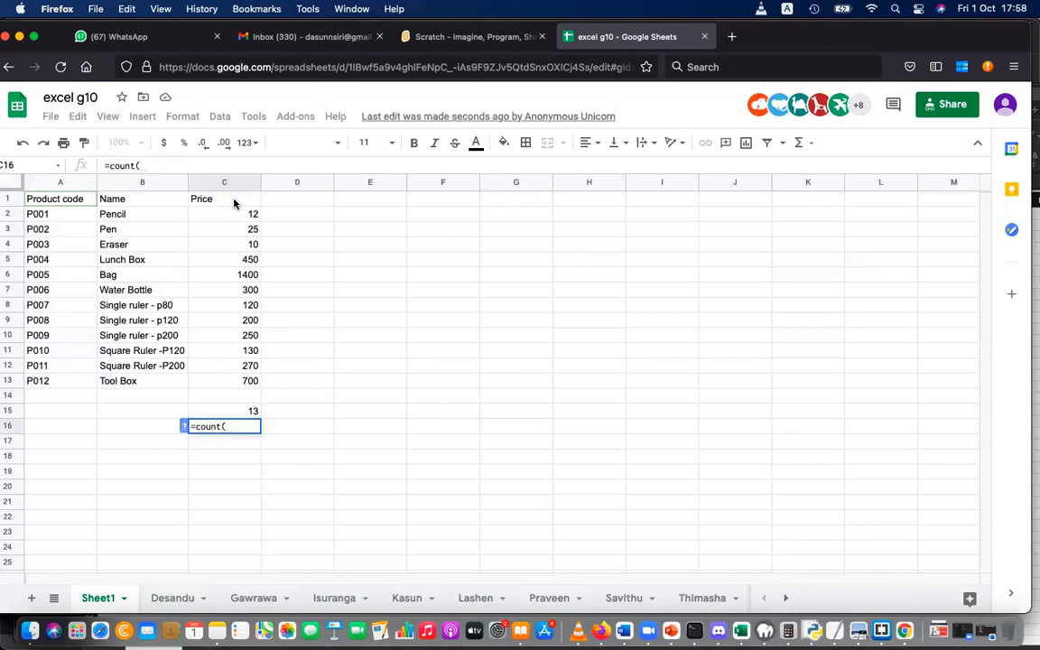
{"action": "left_click_drag", "start_coordinate": [232, 196], "coordinate": [240, 379]}
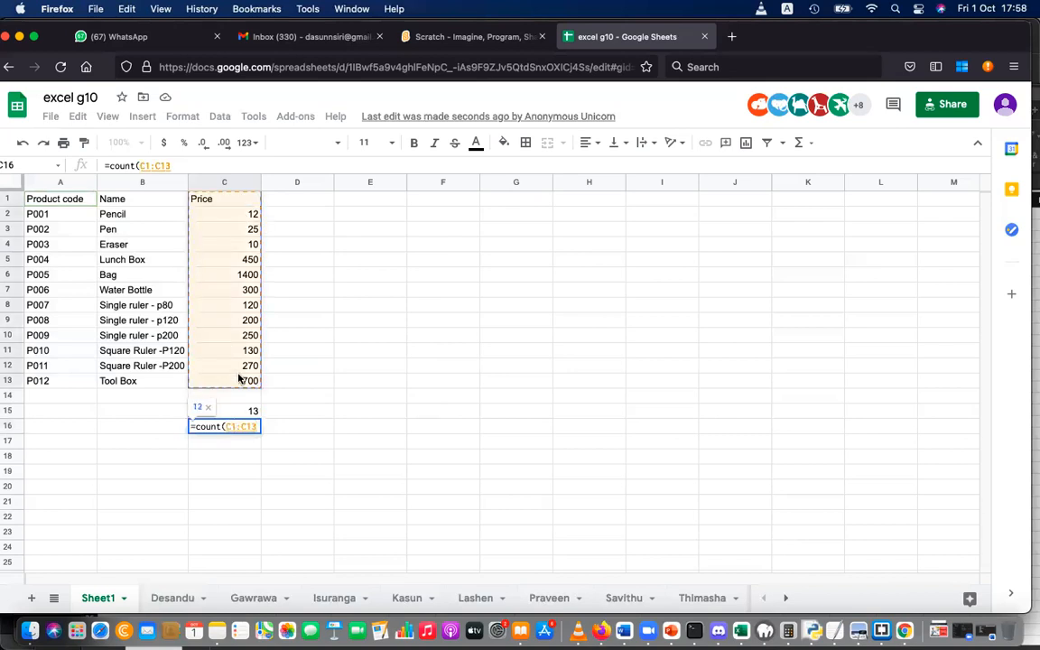
{"action": "key", "text": "Return"}
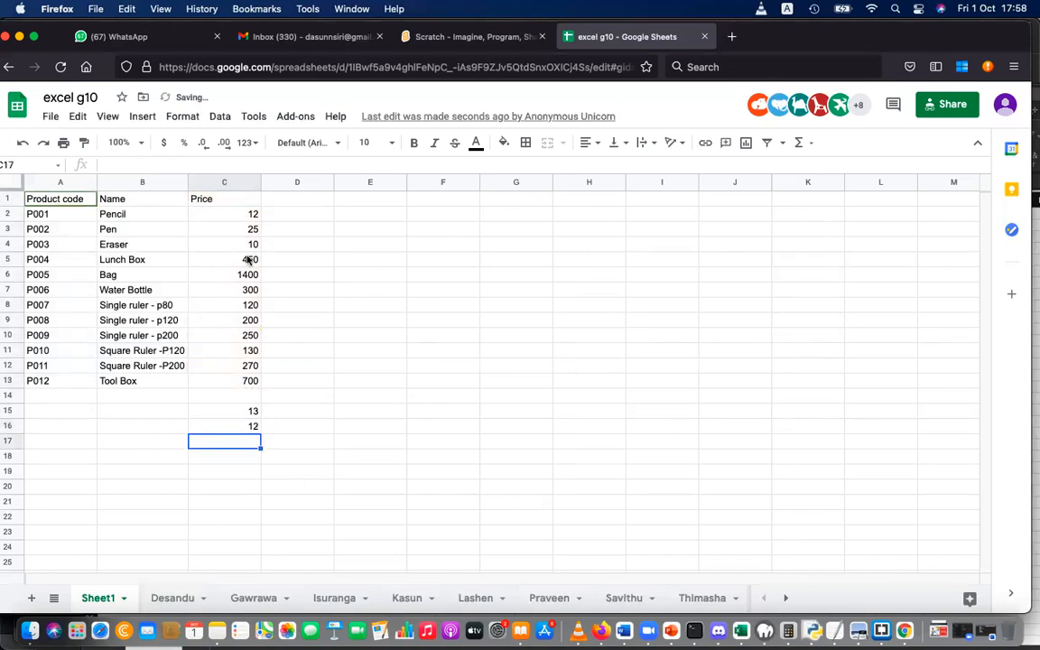
- Compare the count formula in C16 with the counta formula in C15, and glance at the Excel workbook before returning to the Google Sheet
{"action": "left_click_drag", "start_coordinate": [244, 214], "coordinate": [246, 378]}
{"action": "left_click", "coordinate": [251, 426]}
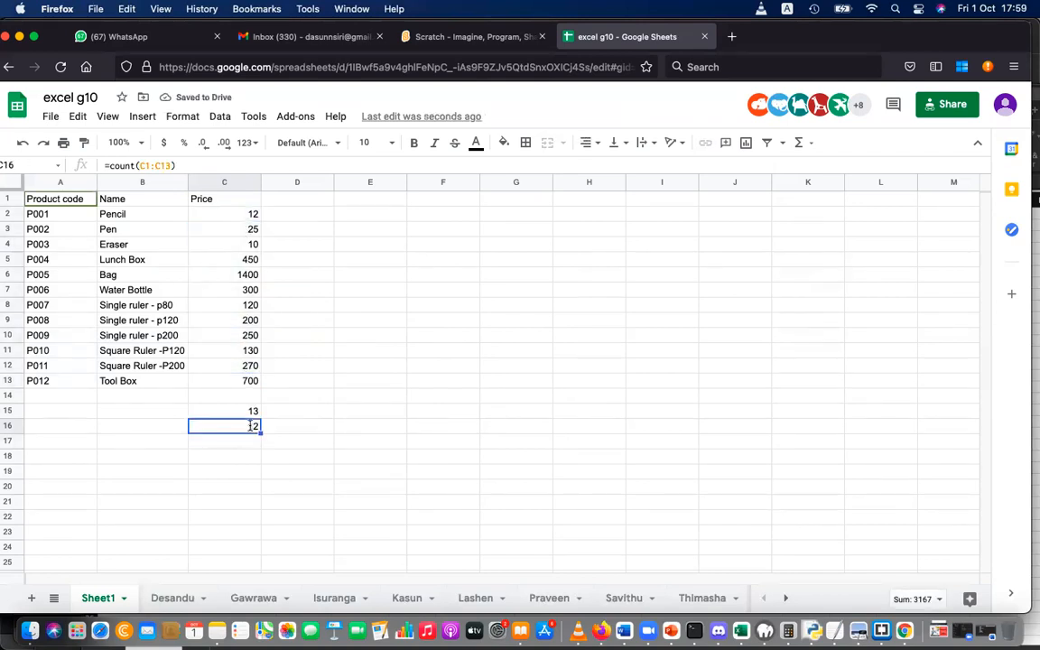
{"action": "key", "text": "Return"}
{"action": "key", "text": "Return"}
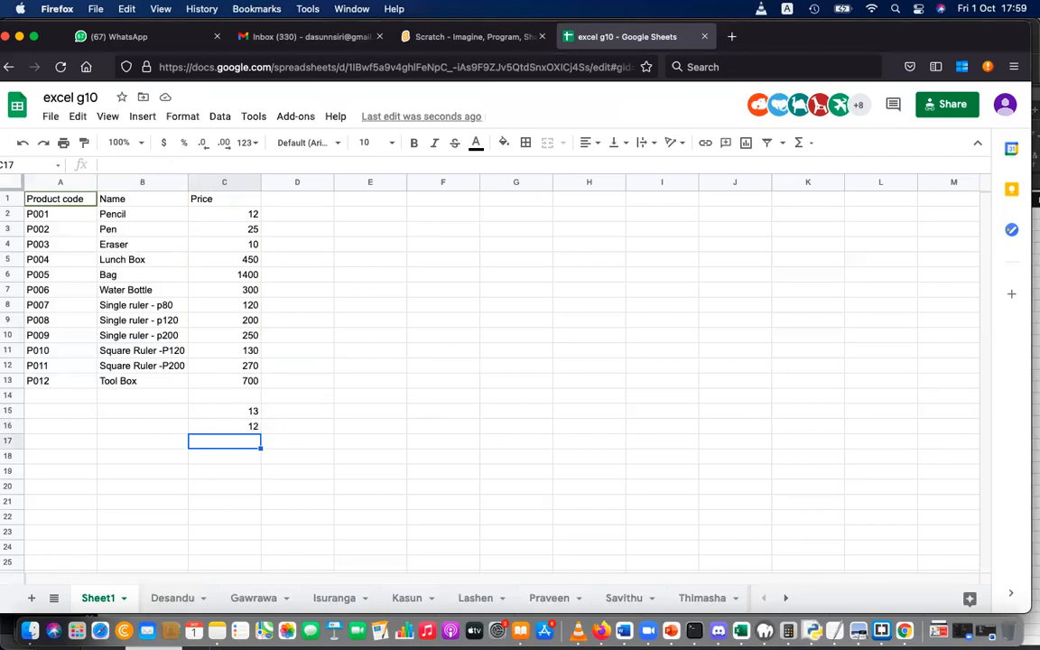
{"action": "left_click", "coordinate": [236, 411]}
{"action": "key", "text": "Return"}
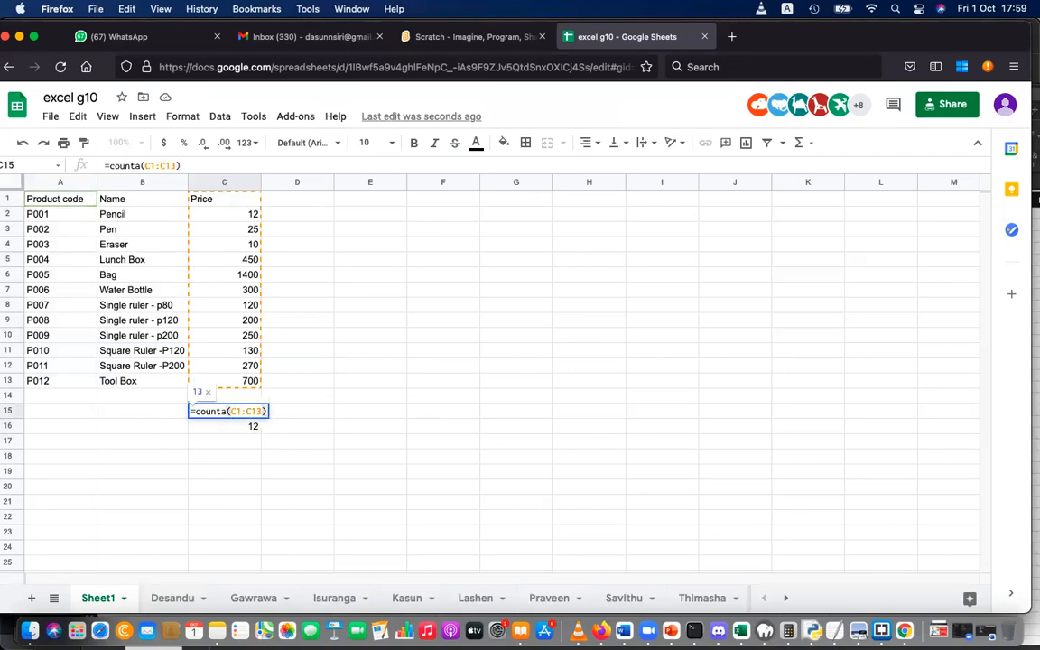
{"action": "key", "text": "Return"}
{"action": "left_click", "coordinate": [251, 446]}
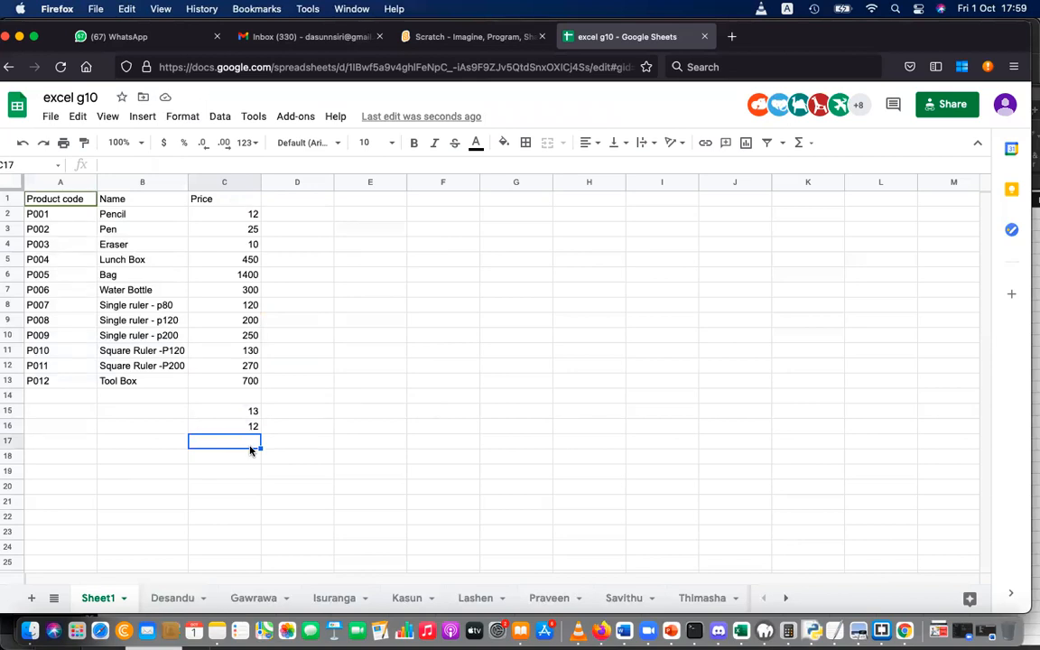
{"action": "key", "text": "super+Tab"}
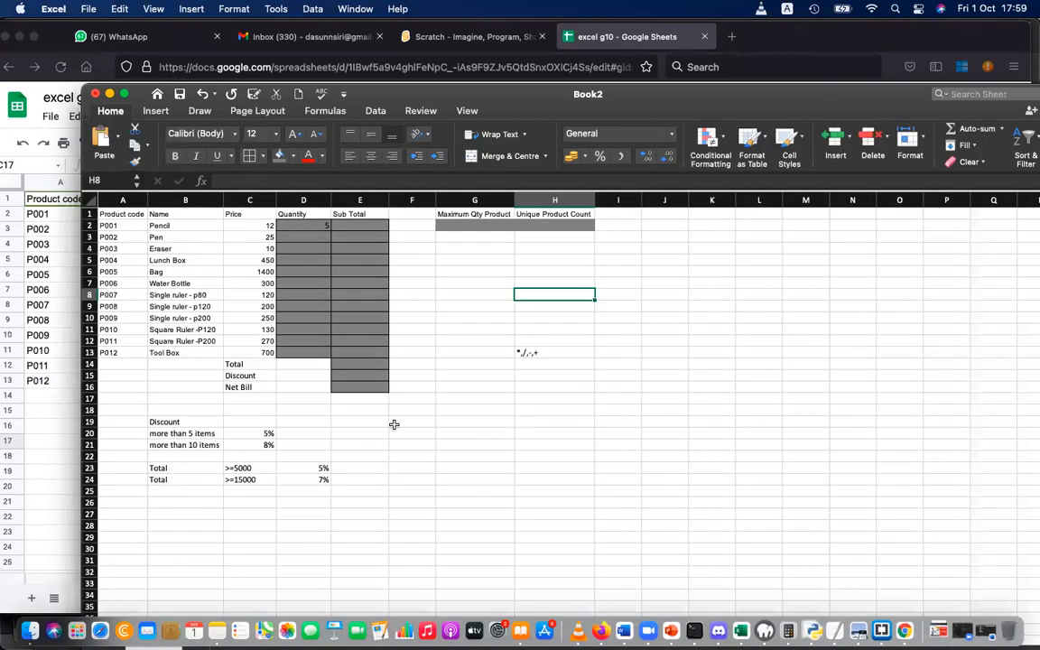
{"action": "key", "text": "super+Tab"}
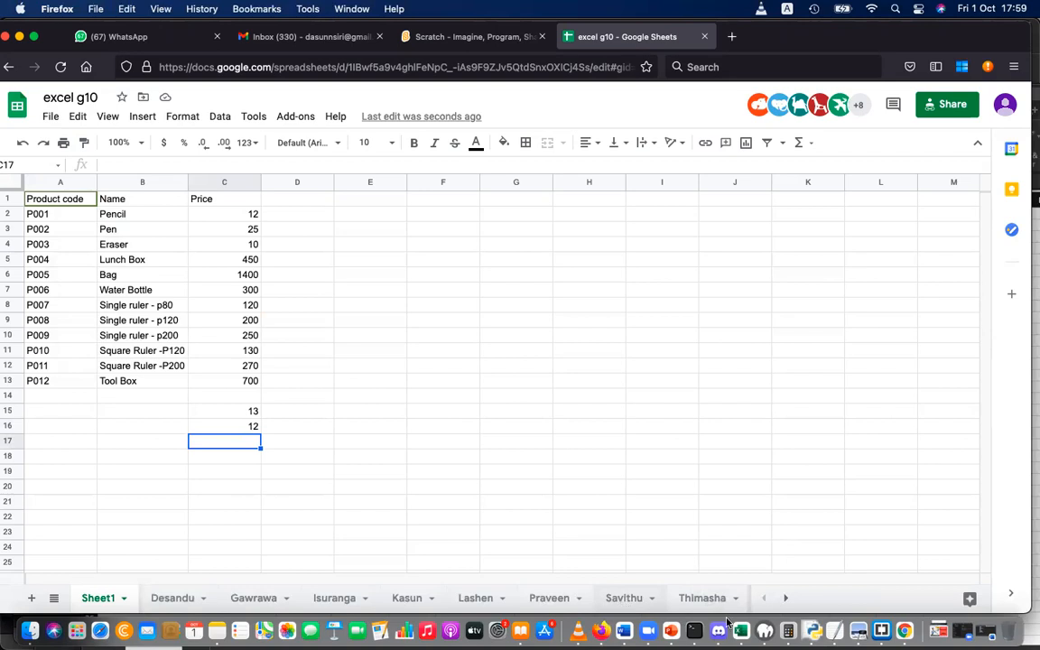
- Switch to the Spreadsheets g 10 note in Word and look through the count function examples, the max() and min() notes and the =if() function section
{"action": "left_click", "coordinate": [624, 630]}
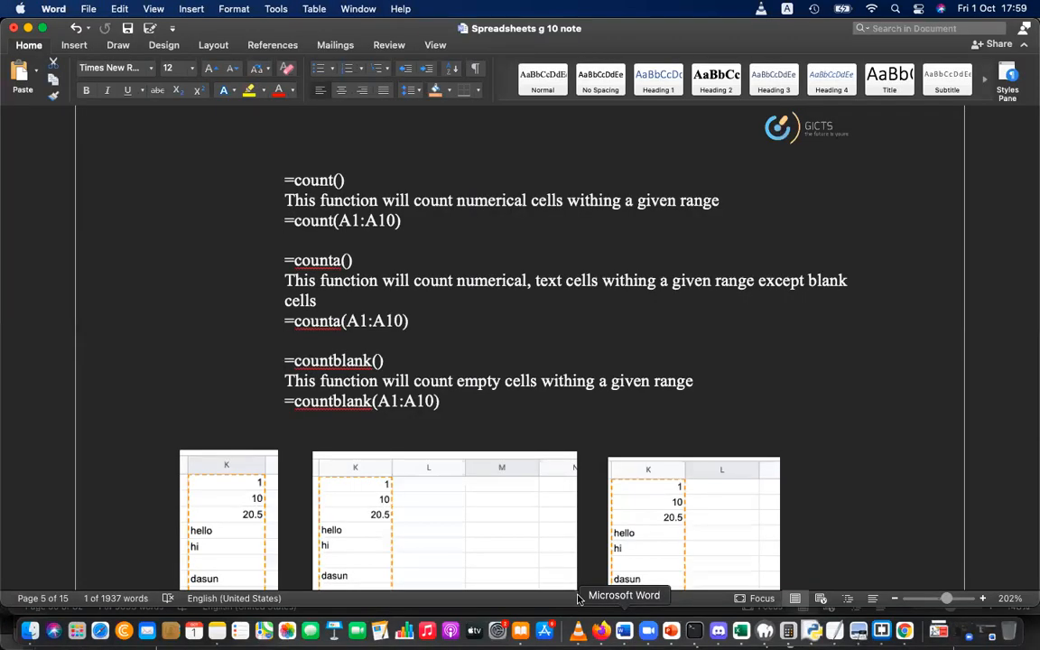
{"action": "scroll", "coordinate": [504, 374], "scroll_direction": "down", "scroll_amount": 5}
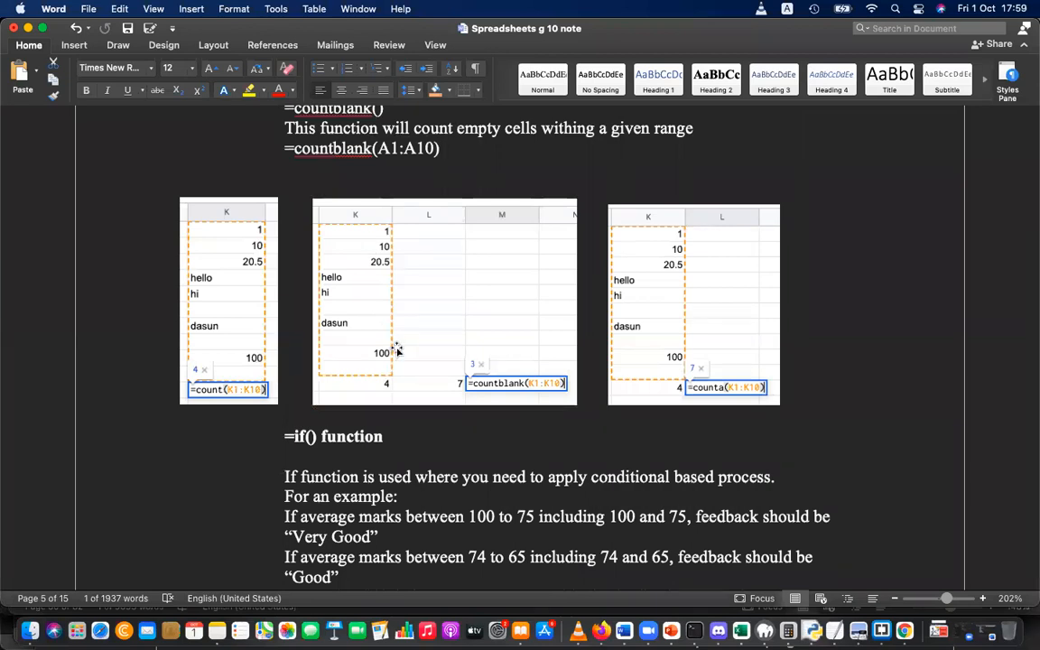
{"action": "scroll", "coordinate": [397, 350], "scroll_direction": "down", "scroll_amount": 4}
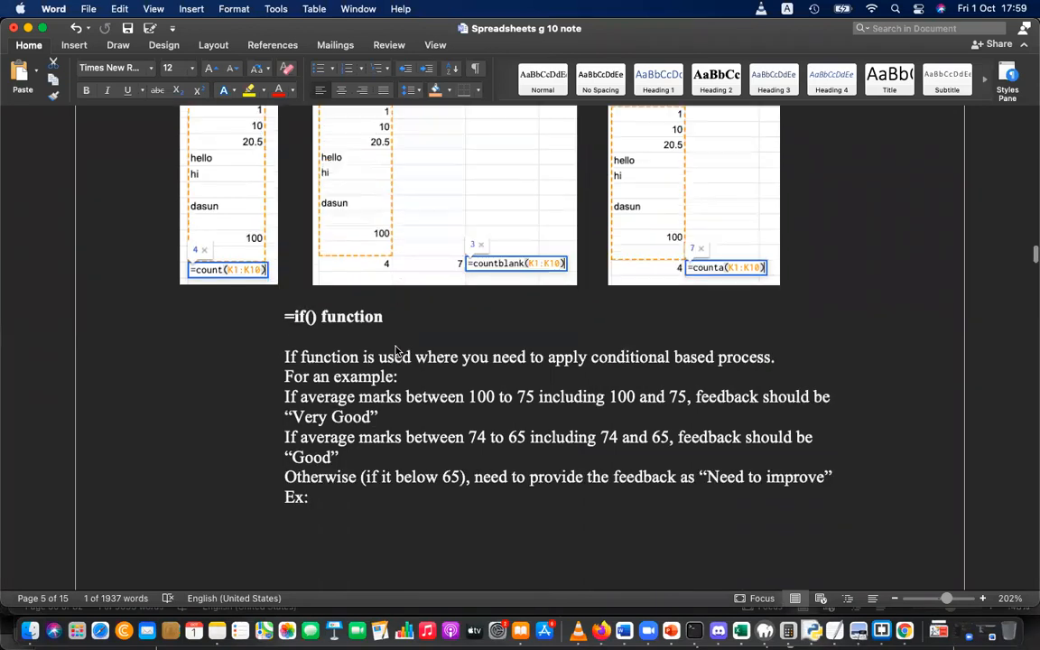
{"action": "left_click_drag", "start_coordinate": [273, 26], "coordinate": [179, 48]}
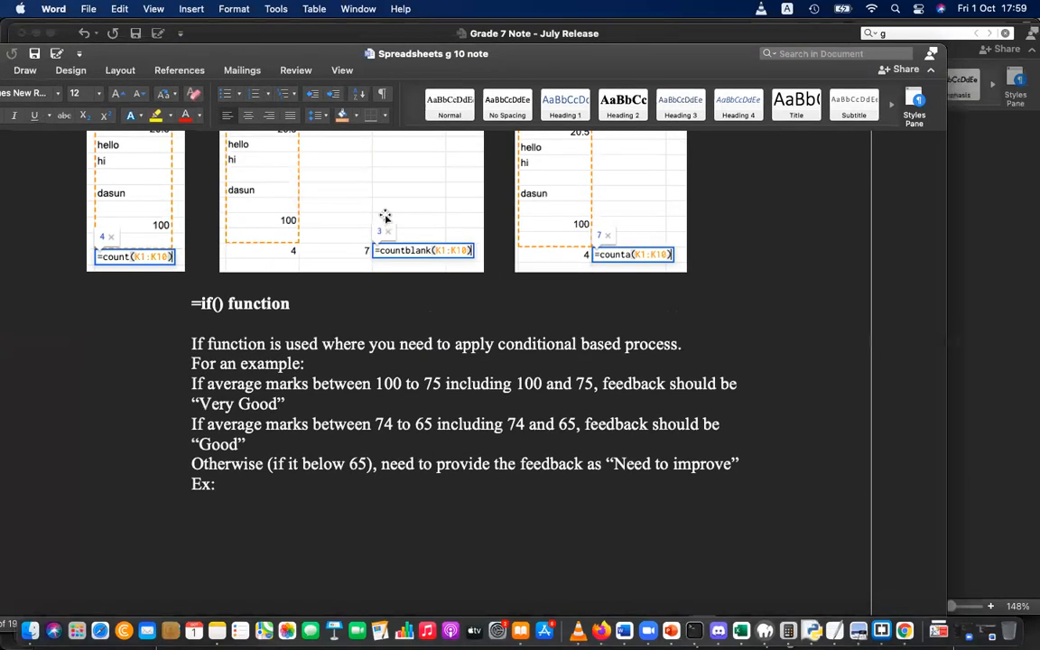
{"action": "scroll", "coordinate": [383, 217], "scroll_direction": "up", "scroll_amount": 10}
{"action": "scroll", "coordinate": [384, 219], "scroll_direction": "up", "scroll_amount": 15}
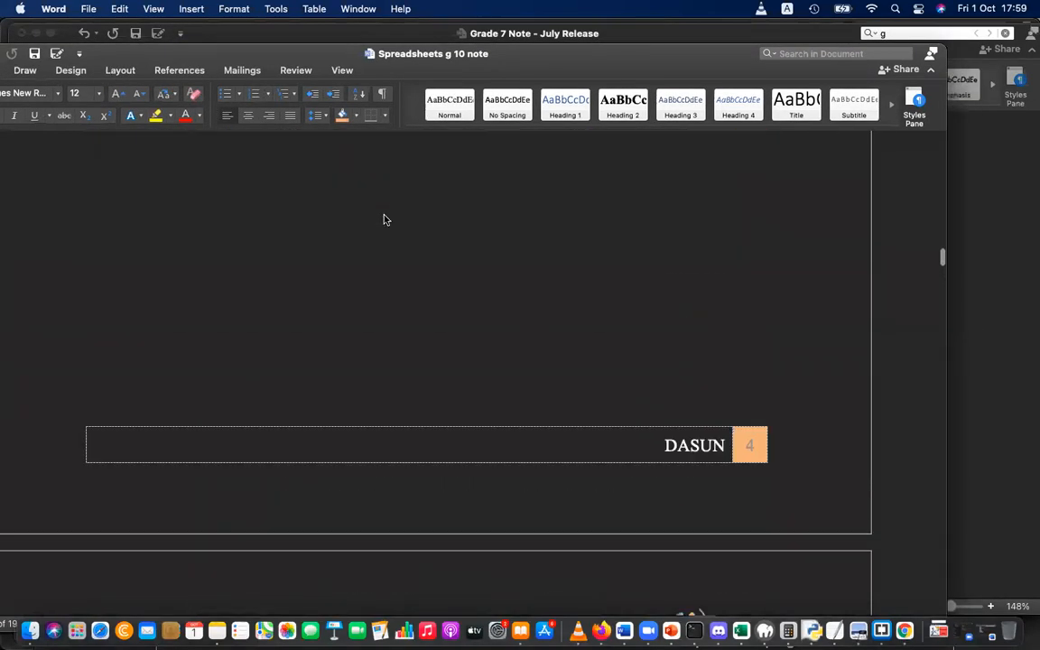
{"action": "scroll", "coordinate": [383, 214], "scroll_direction": "down", "scroll_amount": 15}
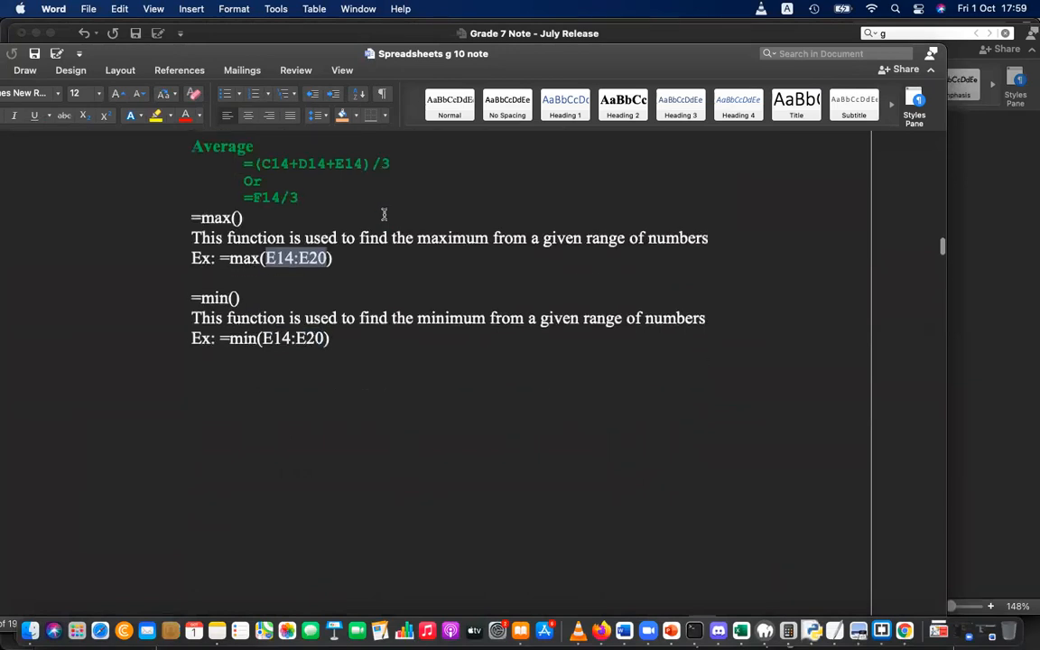
{"action": "scroll", "coordinate": [383, 214], "scroll_direction": "down", "scroll_amount": 15}
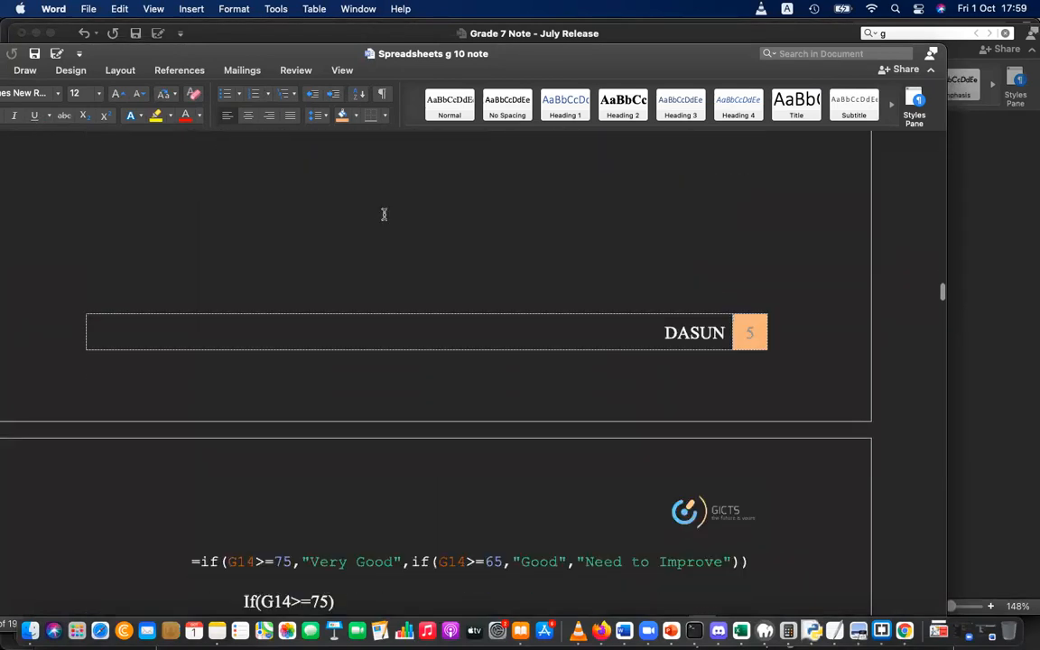
{"action": "scroll", "coordinate": [383, 214], "scroll_direction": "up", "scroll_amount": 2}
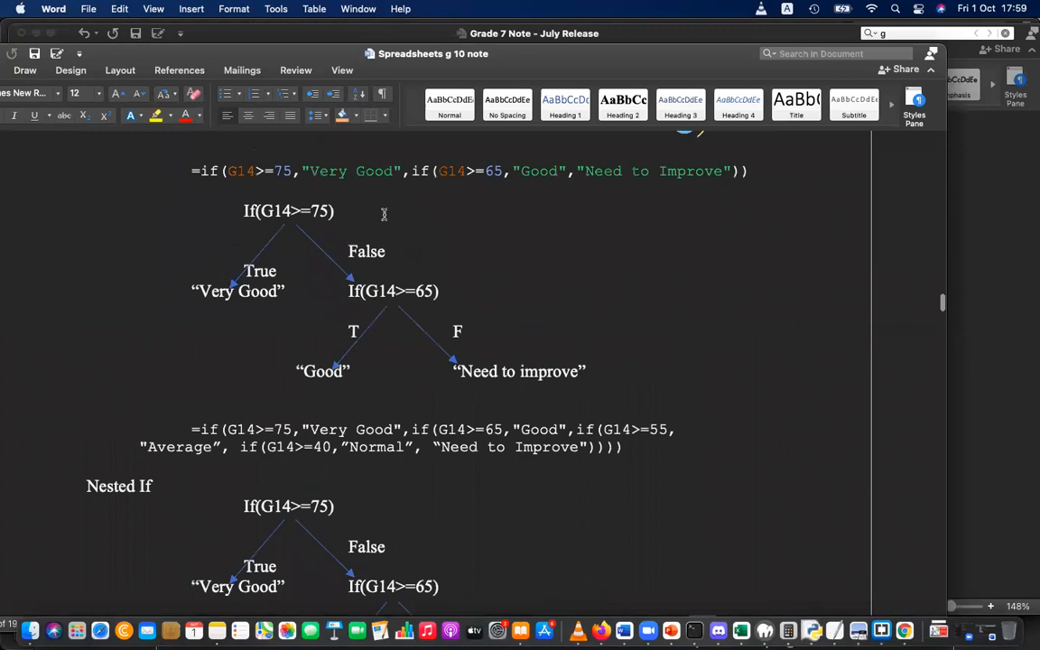
{"action": "scroll", "coordinate": [384, 214], "scroll_direction": "up", "scroll_amount": 1}
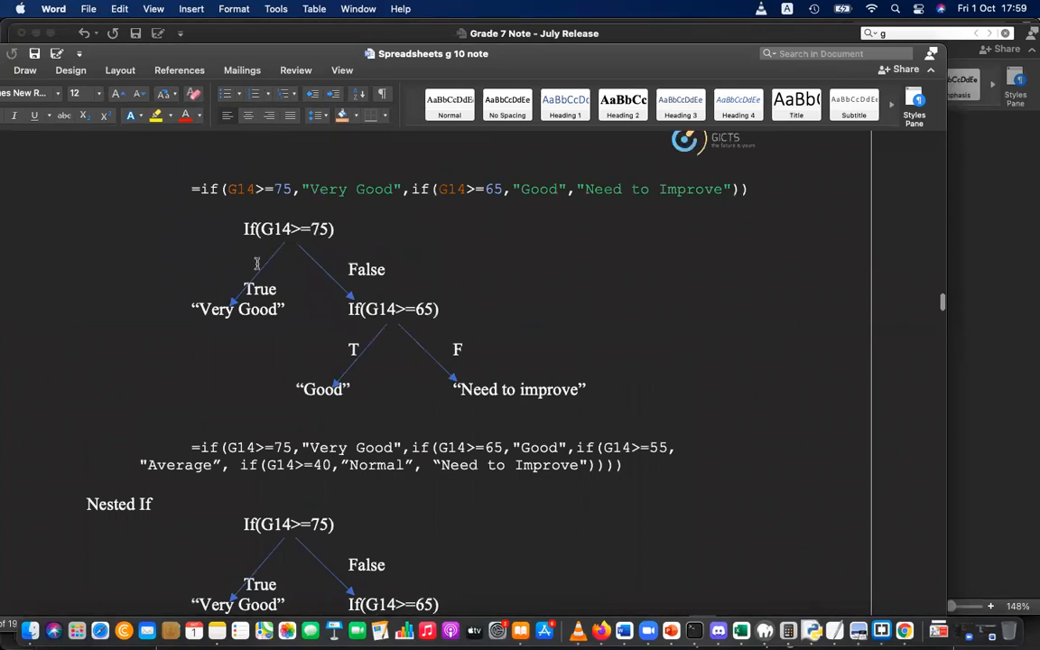
- Highlight the G14>=75 condition, the "Very Good" result and the start of the inner if in the two-level if formula
{"action": "scroll", "coordinate": [257, 263], "scroll_direction": "up", "scroll_amount": 1}
{"action": "left_click_drag", "start_coordinate": [229, 211], "coordinate": [289, 211]}
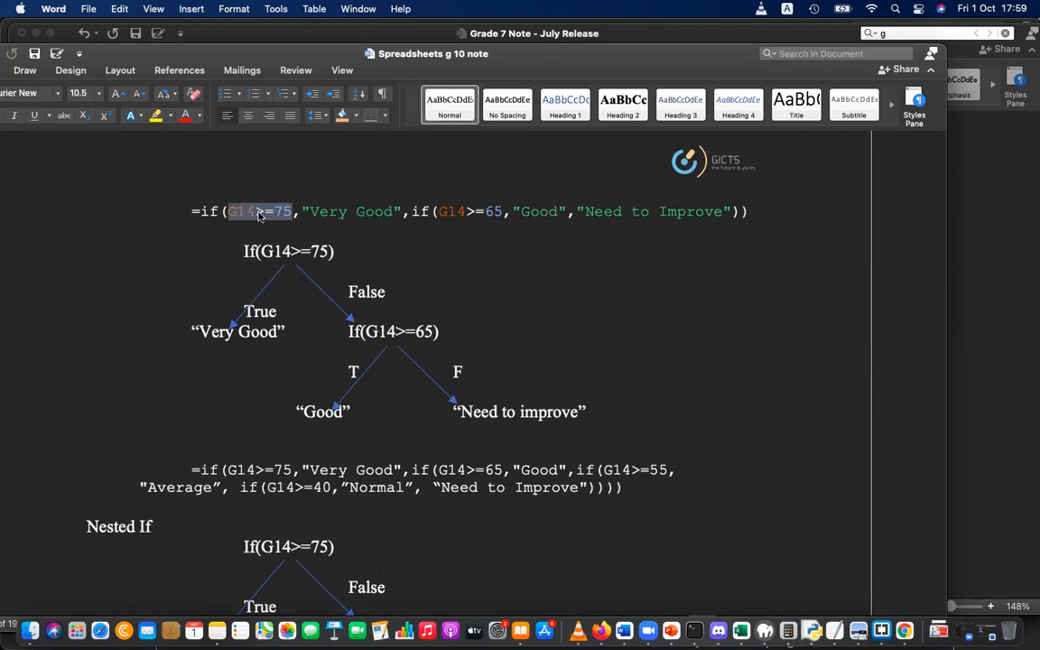
{"action": "left_click", "coordinate": [259, 214]}
{"action": "left_click_drag", "start_coordinate": [295, 210], "coordinate": [411, 207]}
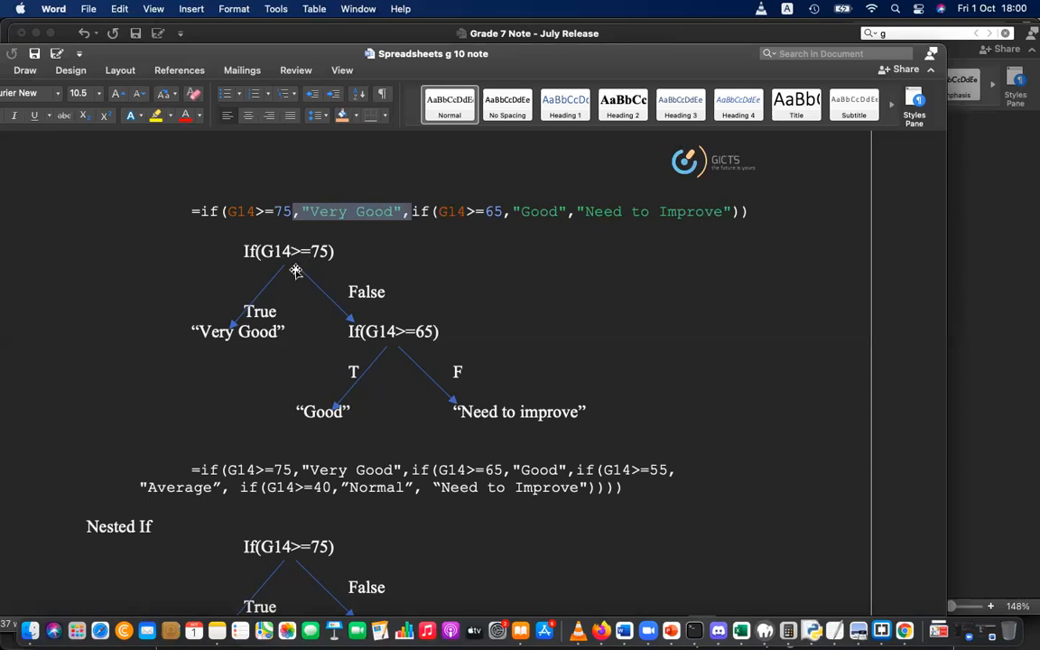
{"action": "left_click", "coordinate": [439, 211]}
{"action": "left_click_drag", "start_coordinate": [413, 211], "coordinate": [454, 214]}
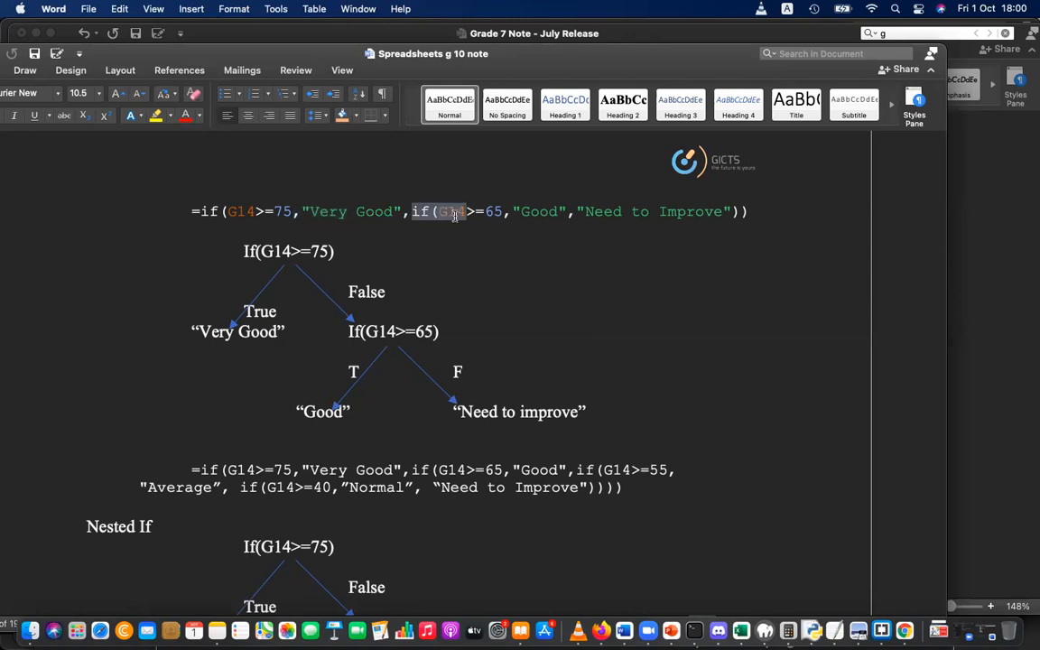
- Compare the written feedback rules with the if formula, highlighting its arguments after G14>=75 and the inner if(G14>=65,"Good","Need to Improve")
{"action": "scroll", "coordinate": [454, 215], "scroll_direction": "up", "scroll_amount": 10}
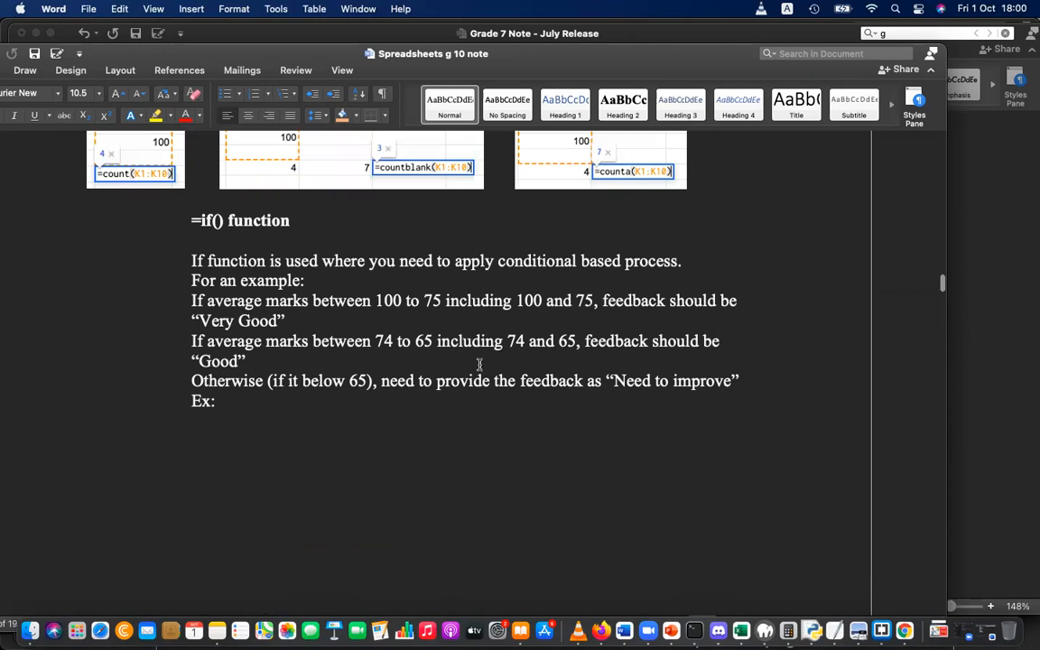
{"action": "scroll", "coordinate": [479, 364], "scroll_direction": "down", "scroll_amount": 10}
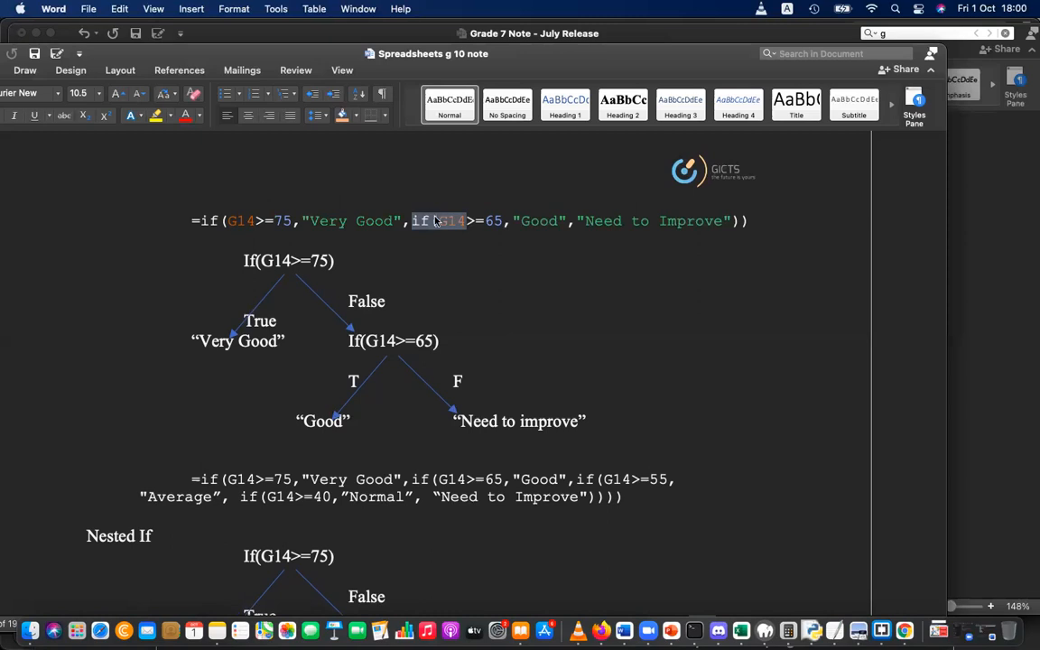
{"action": "left_click_drag", "start_coordinate": [298, 222], "coordinate": [759, 221]}
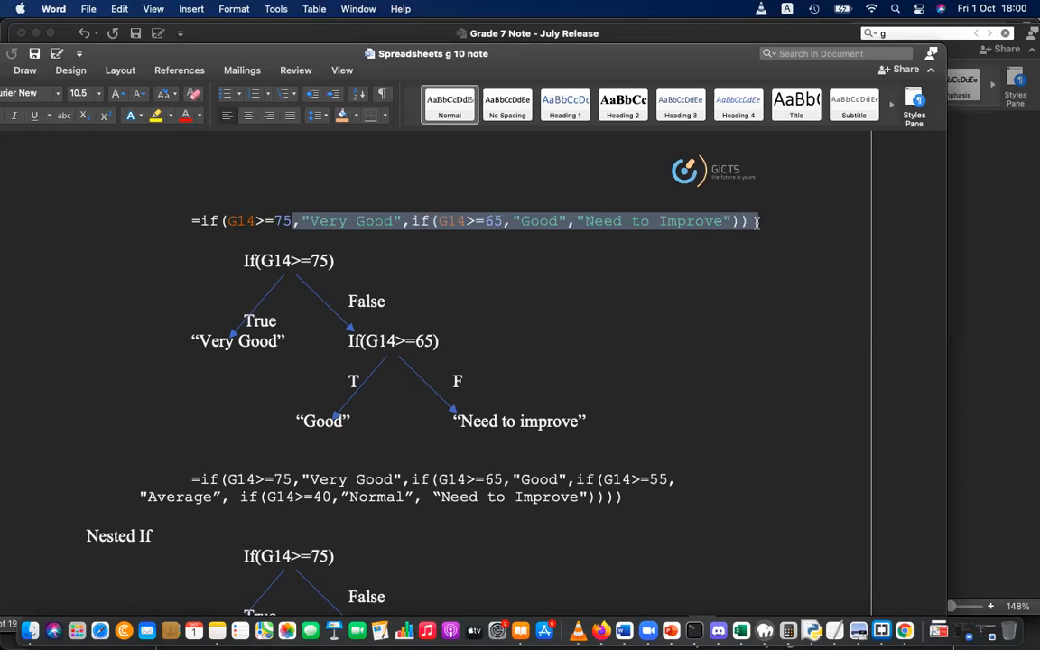
{"action": "left_click", "coordinate": [334, 237]}
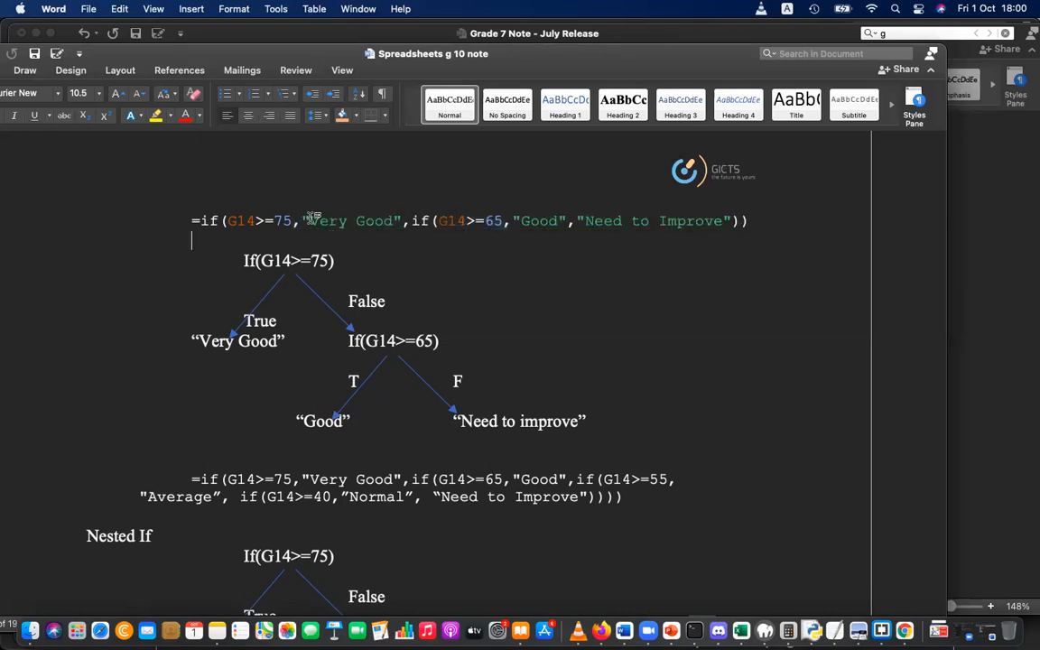
{"action": "left_click_drag", "start_coordinate": [294, 221], "coordinate": [725, 221]}
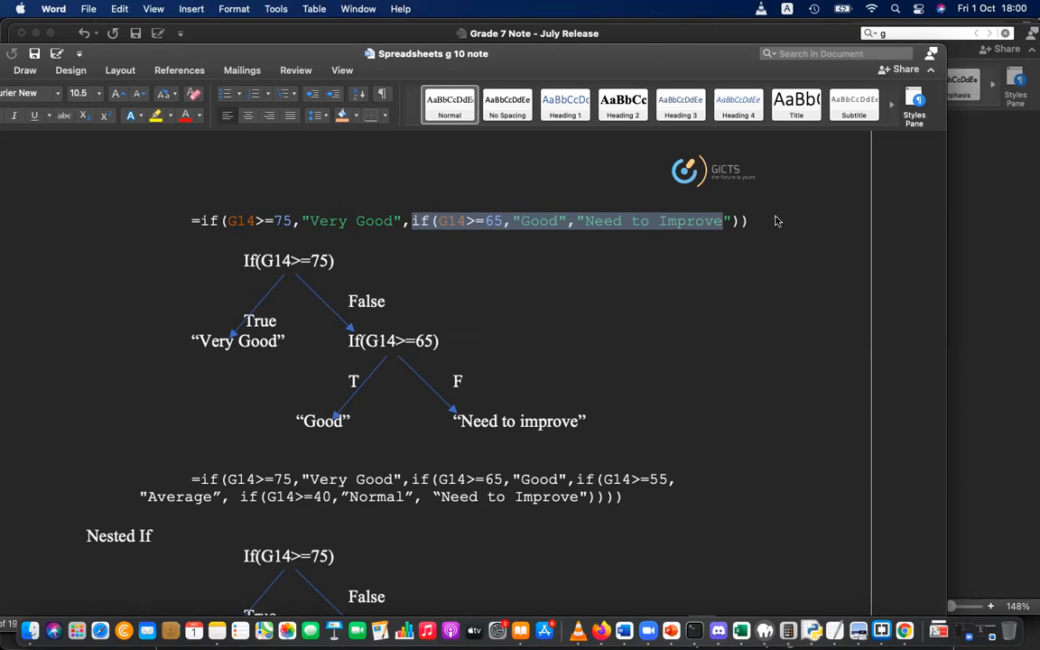
{"action": "left_click", "coordinate": [539, 408]}
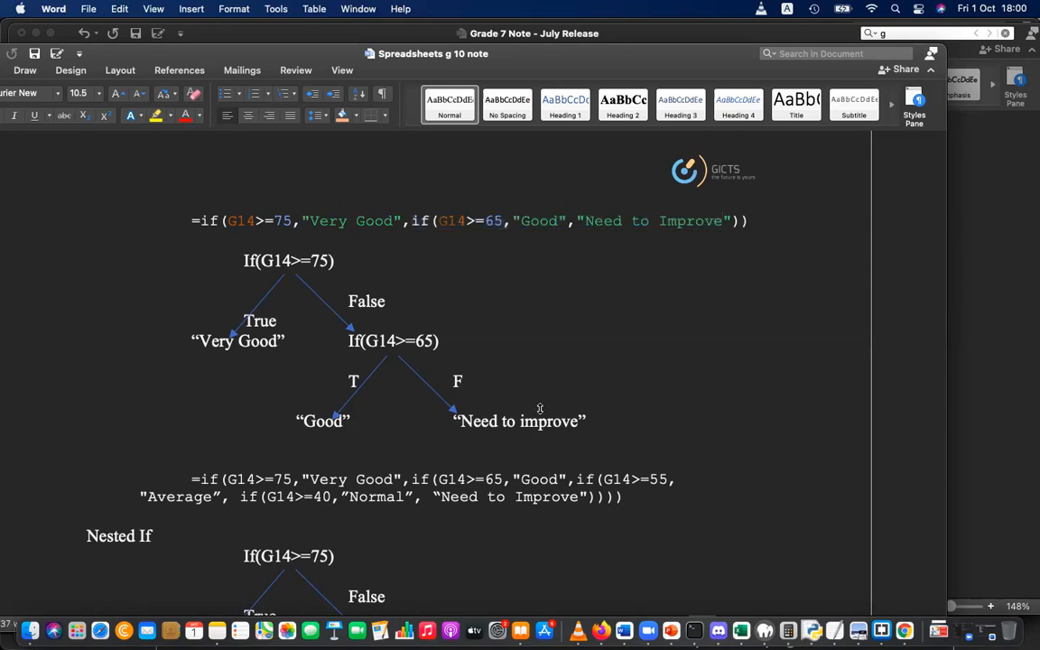
- Check the excel g10 Google Sheet and the Word note again, and bring the Excel workbook Book2 to the front
{"action": "key", "text": "super+Tab"}
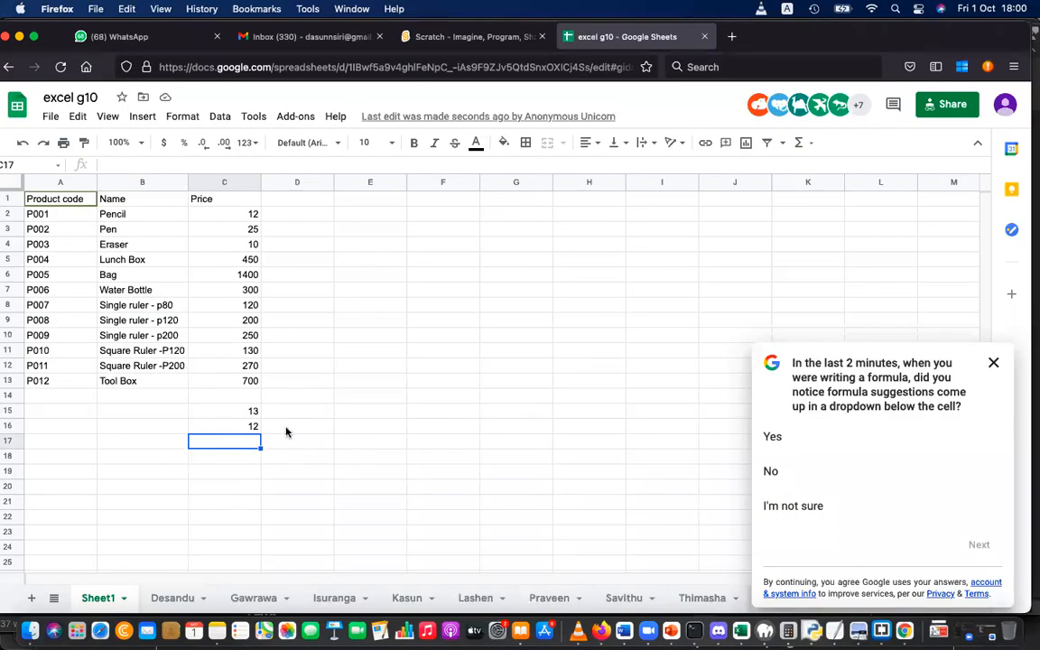
{"action": "key", "text": "super+Tab"}
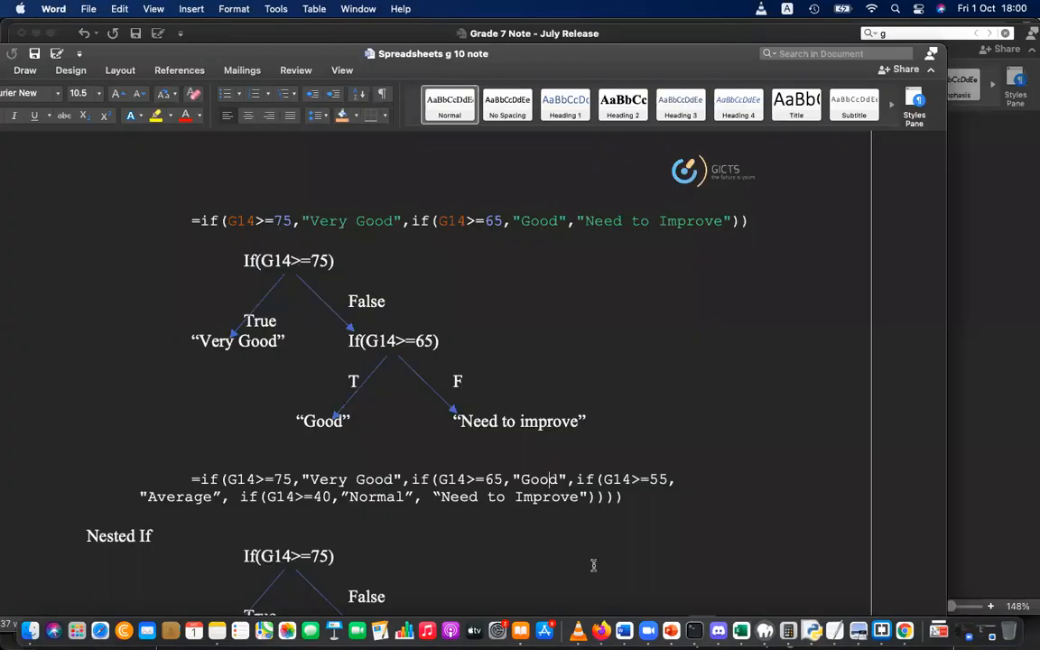
{"action": "left_click", "coordinate": [648, 634]}
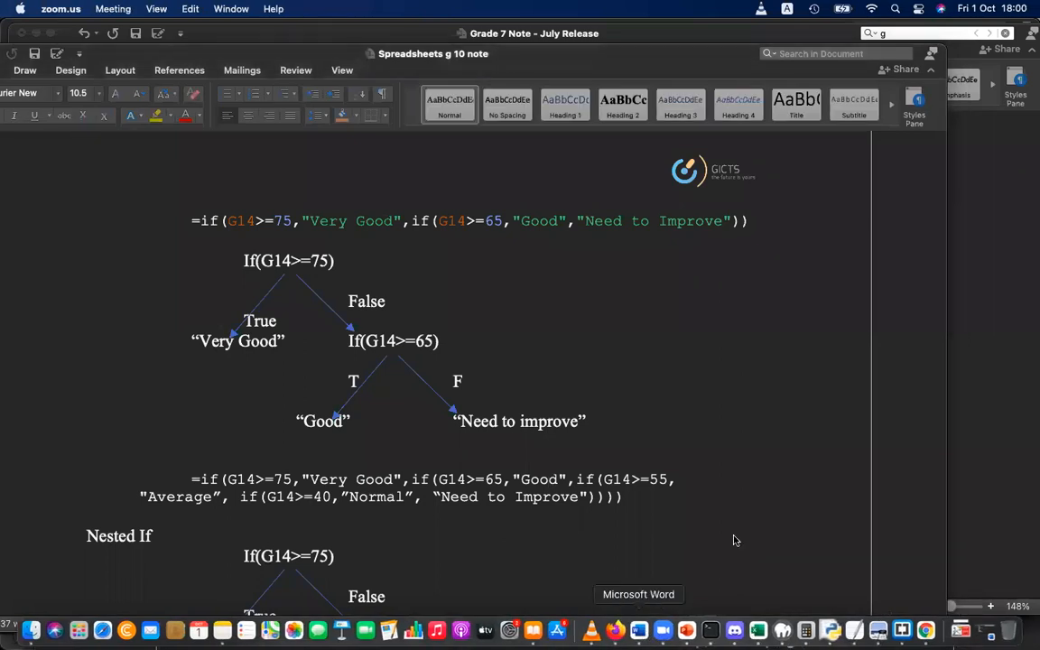
{"action": "left_click", "coordinate": [399, 508]}
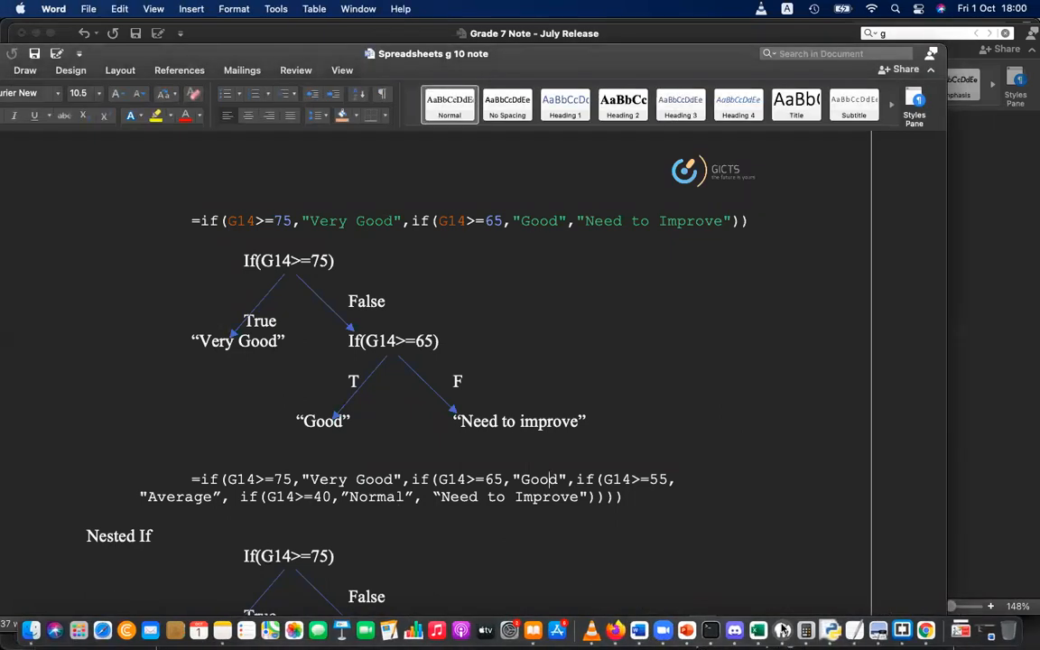
{"action": "left_click", "coordinate": [760, 631]}
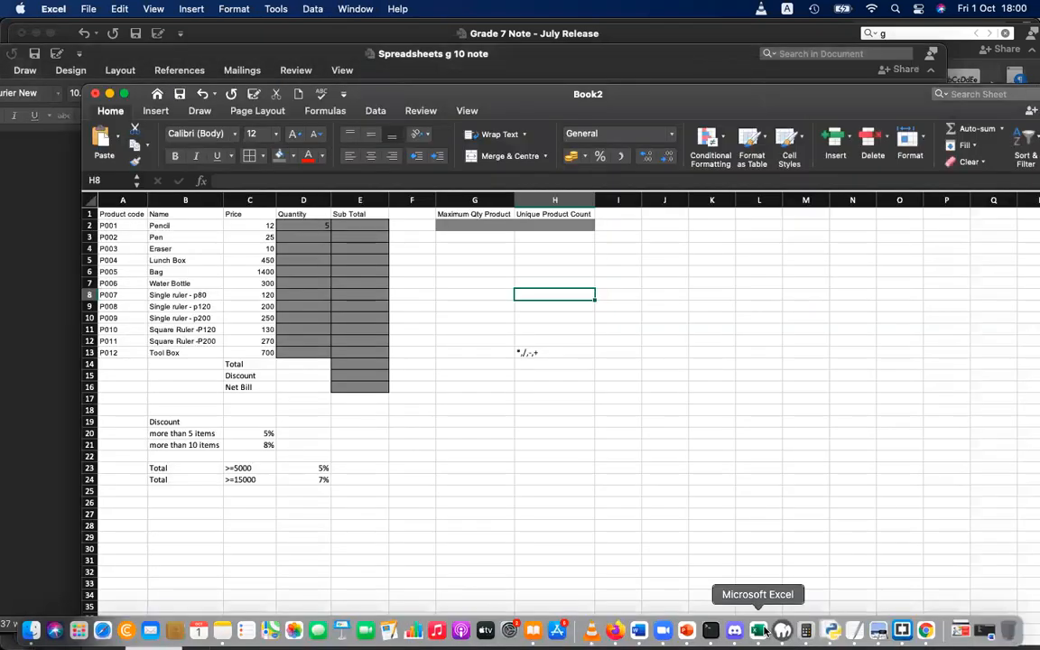
{"action": "left_click", "coordinate": [611, 632]}
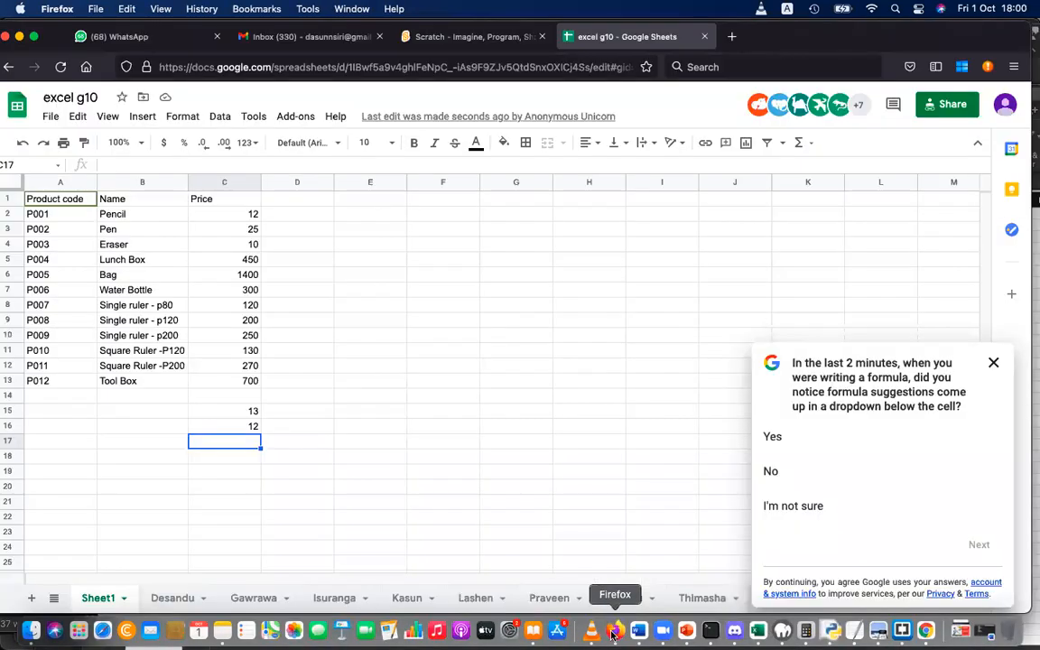
{"action": "left_click", "coordinate": [756, 631]}
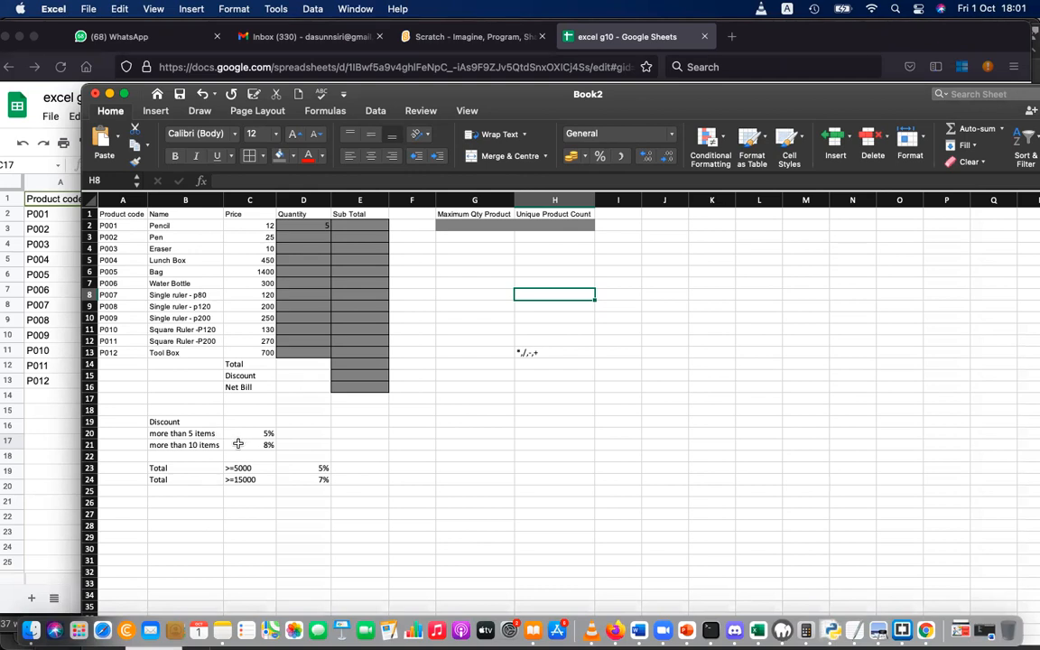
- Review the item and total discount conditions by selecting their cells, and select the arithmetic operators in H13
{"action": "left_click", "coordinate": [237, 444]}
{"action": "left_click", "coordinate": [257, 469]}
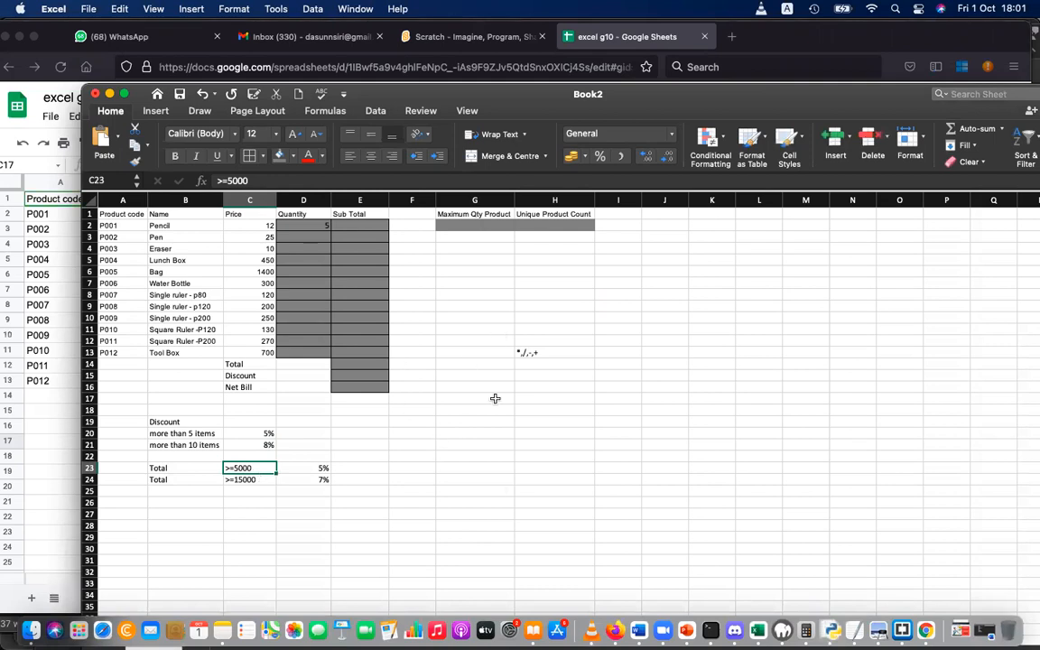
{"action": "left_click", "coordinate": [261, 427]}
{"action": "left_click", "coordinate": [263, 433]}
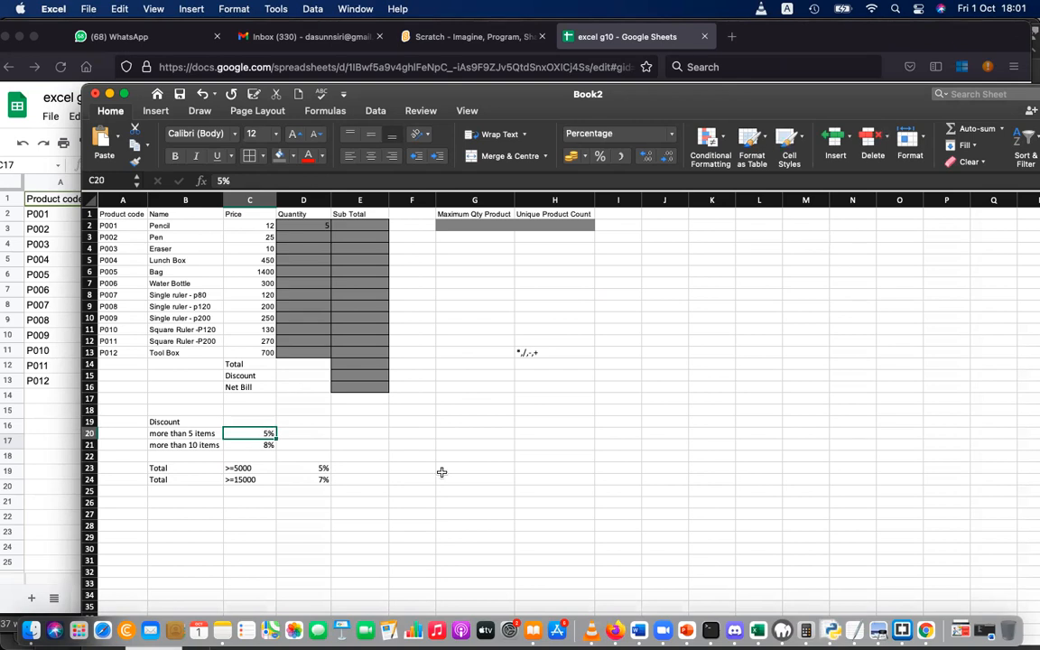
{"action": "left_click", "coordinate": [542, 350]}
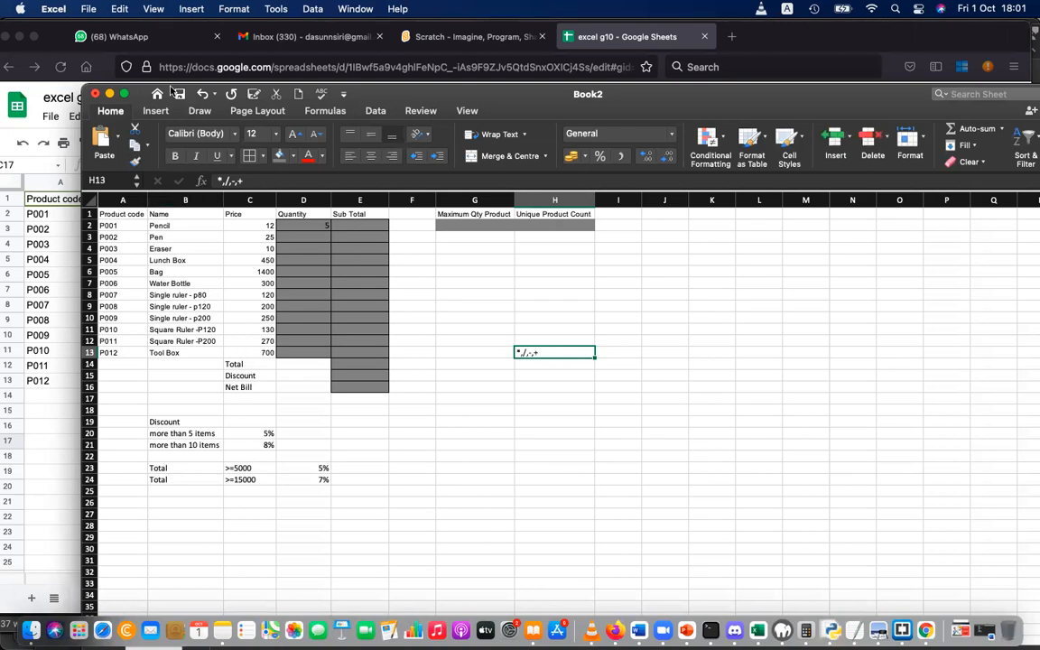
- Expand the Book2 window to fill the screen and zoom the worksheet to 127%
{"action": "left_click", "coordinate": [125, 93]}
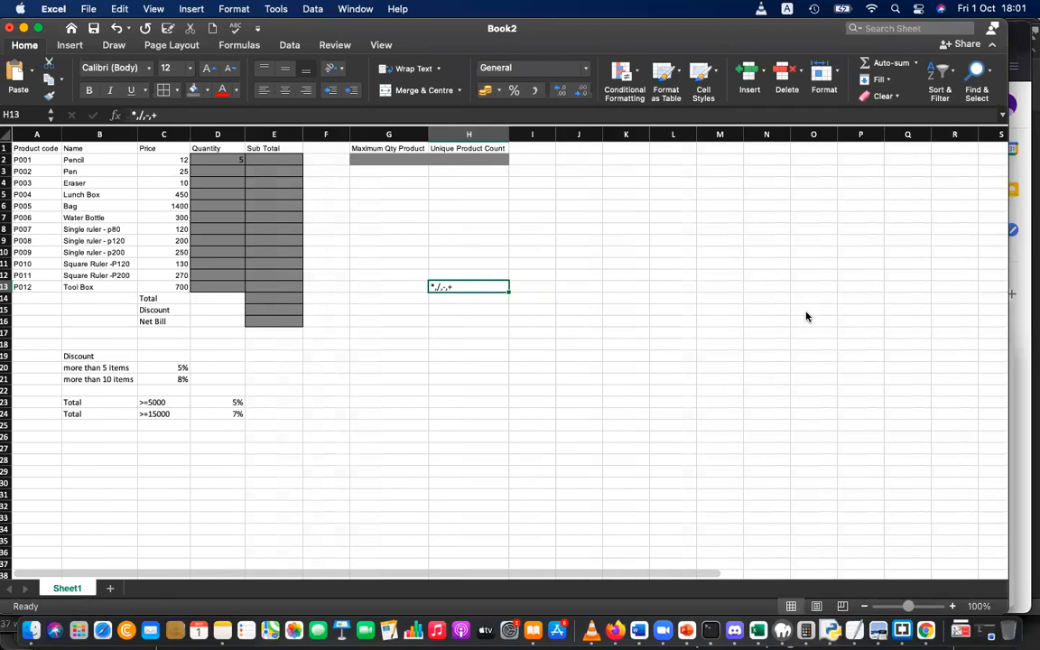
{"action": "left_click_drag", "start_coordinate": [908, 606], "coordinate": [909, 606]}
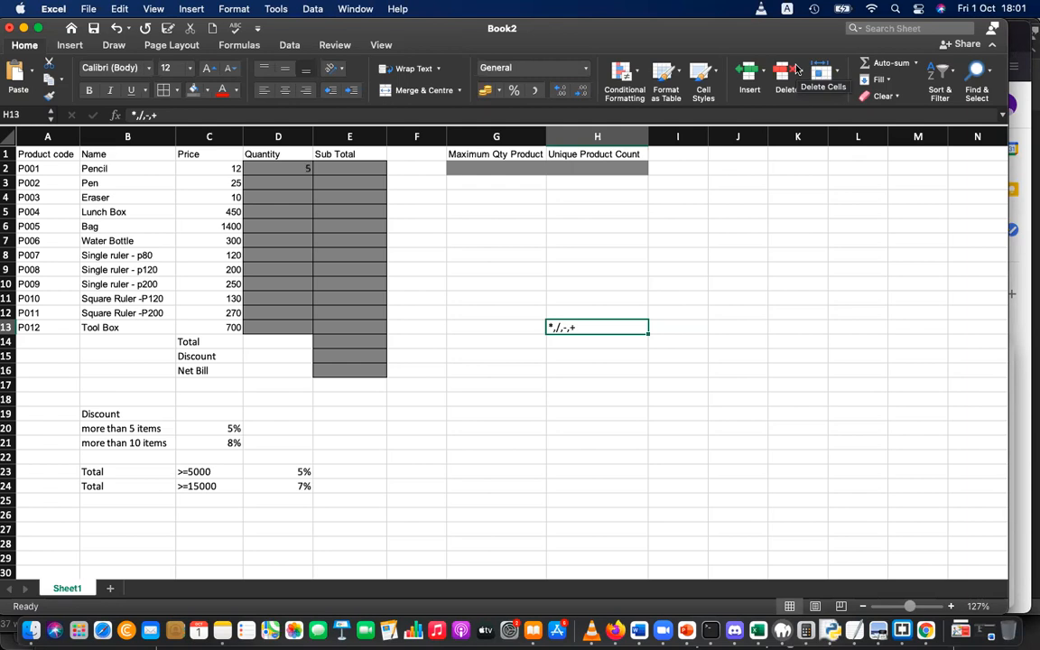
{"action": "key", "text": "XF86AudioRaiseVolume"}
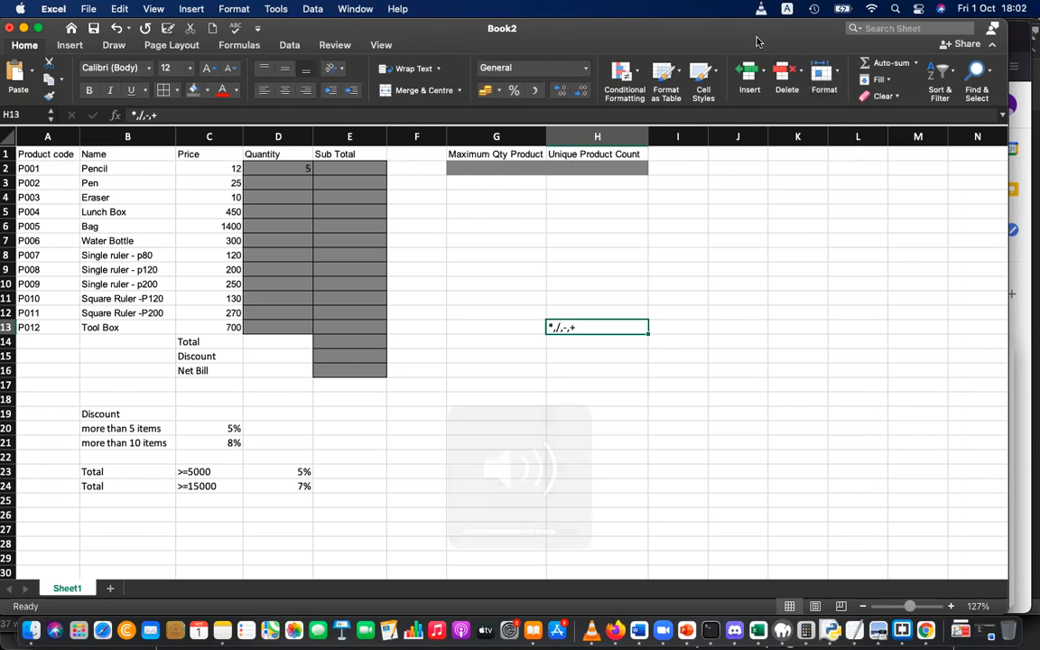